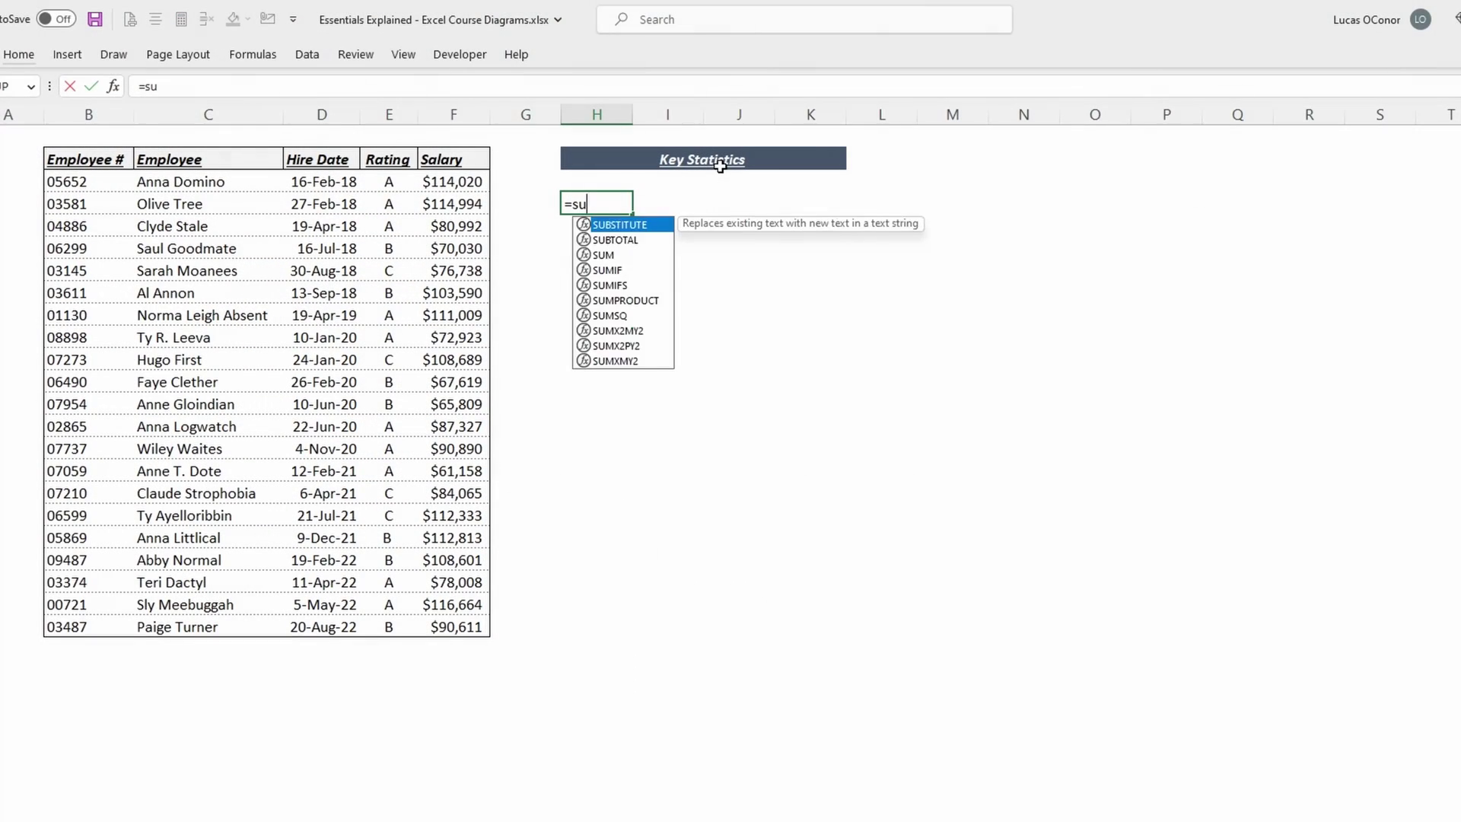
# Enter a SUM formula in H4 that totals the salaries in F3:F23, and review its range
pyautogui.write('m')
pyautogui.press('Tab')
pyautogui.click(473, 183)
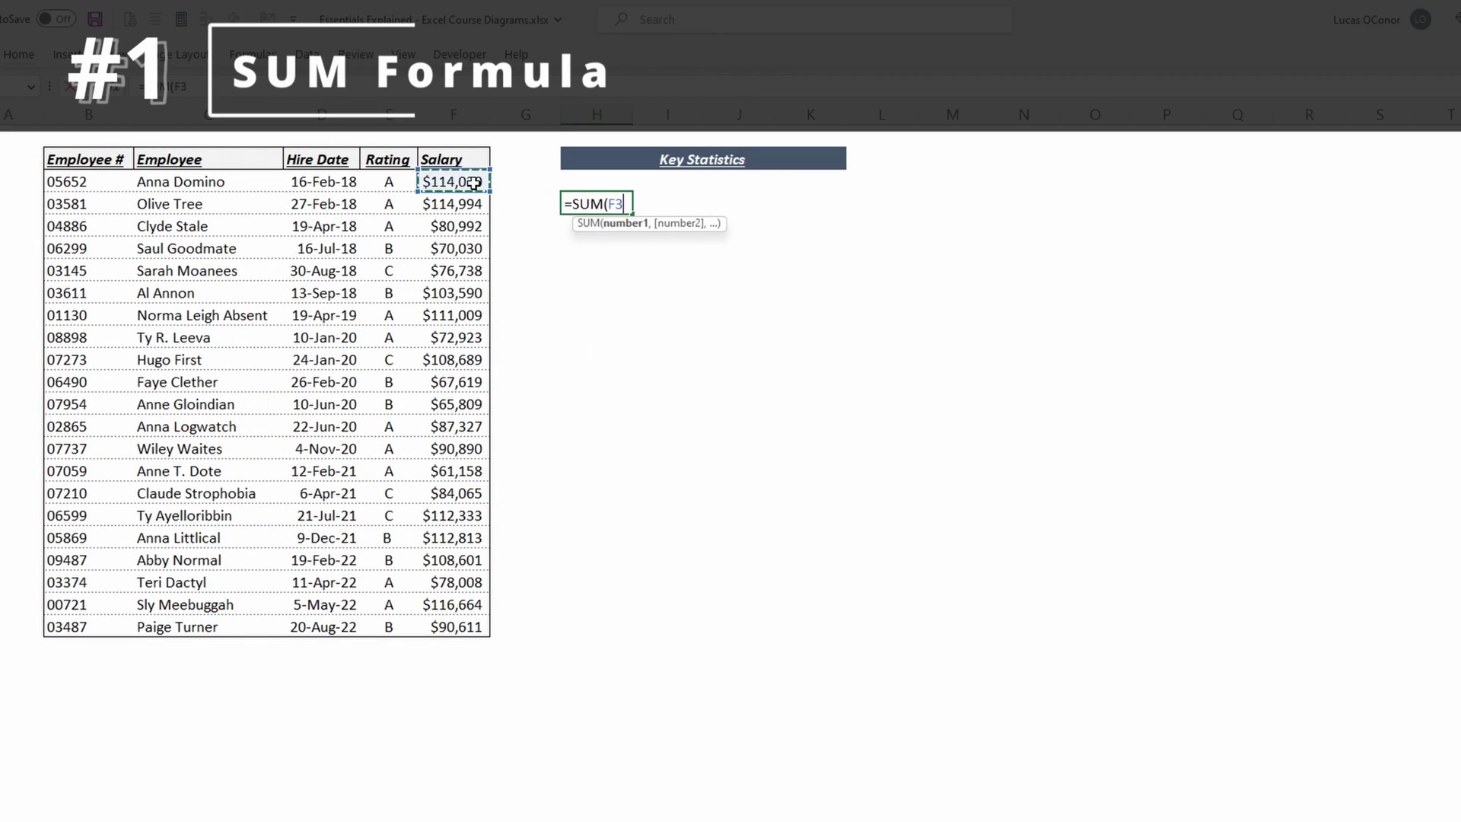
pyautogui.hotkey('ctrl', 'shift', 'Down')
pyautogui.press('Return')
pyautogui.press('Up')
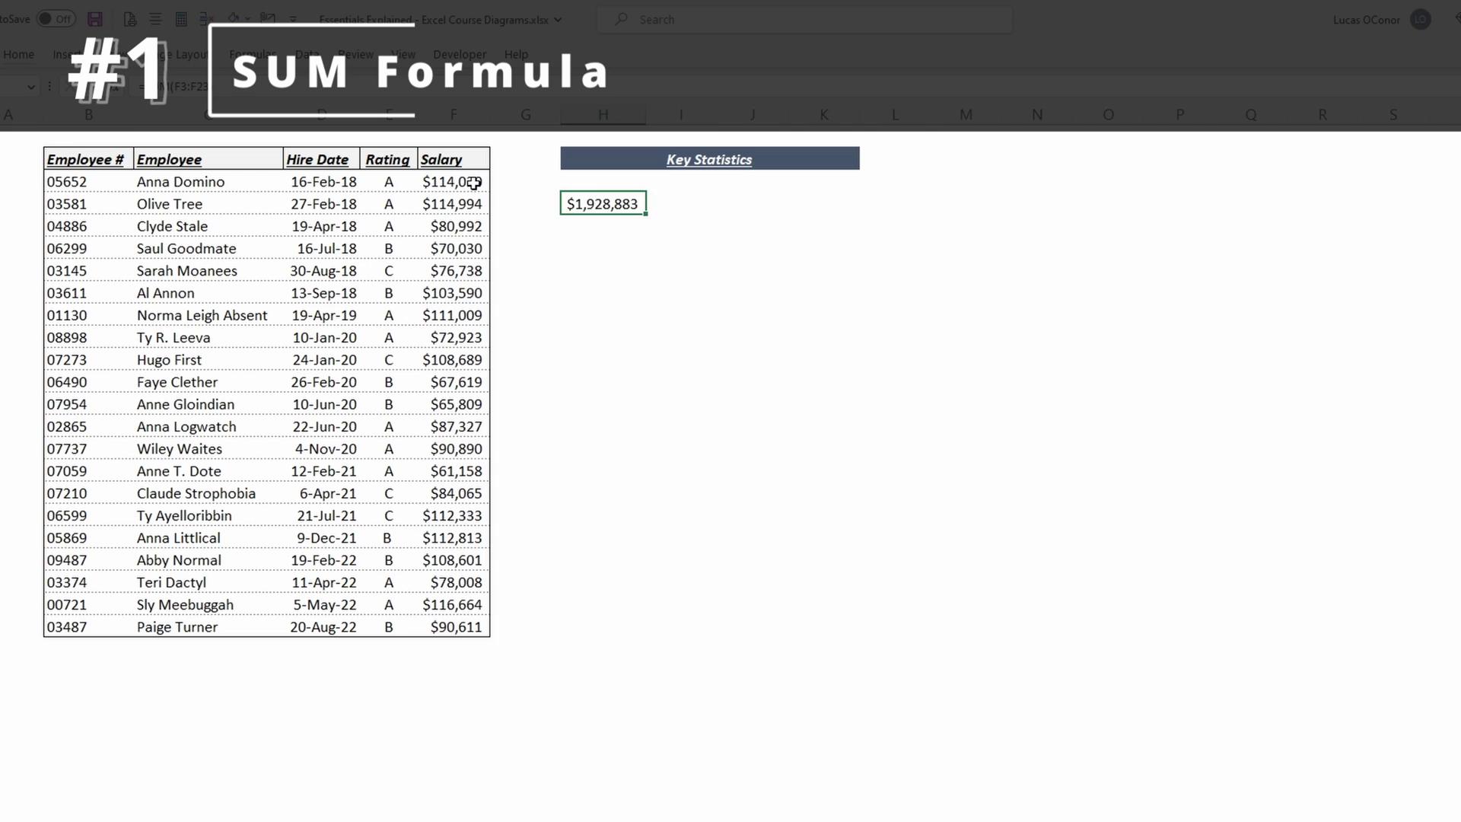
pyautogui.press('F2')
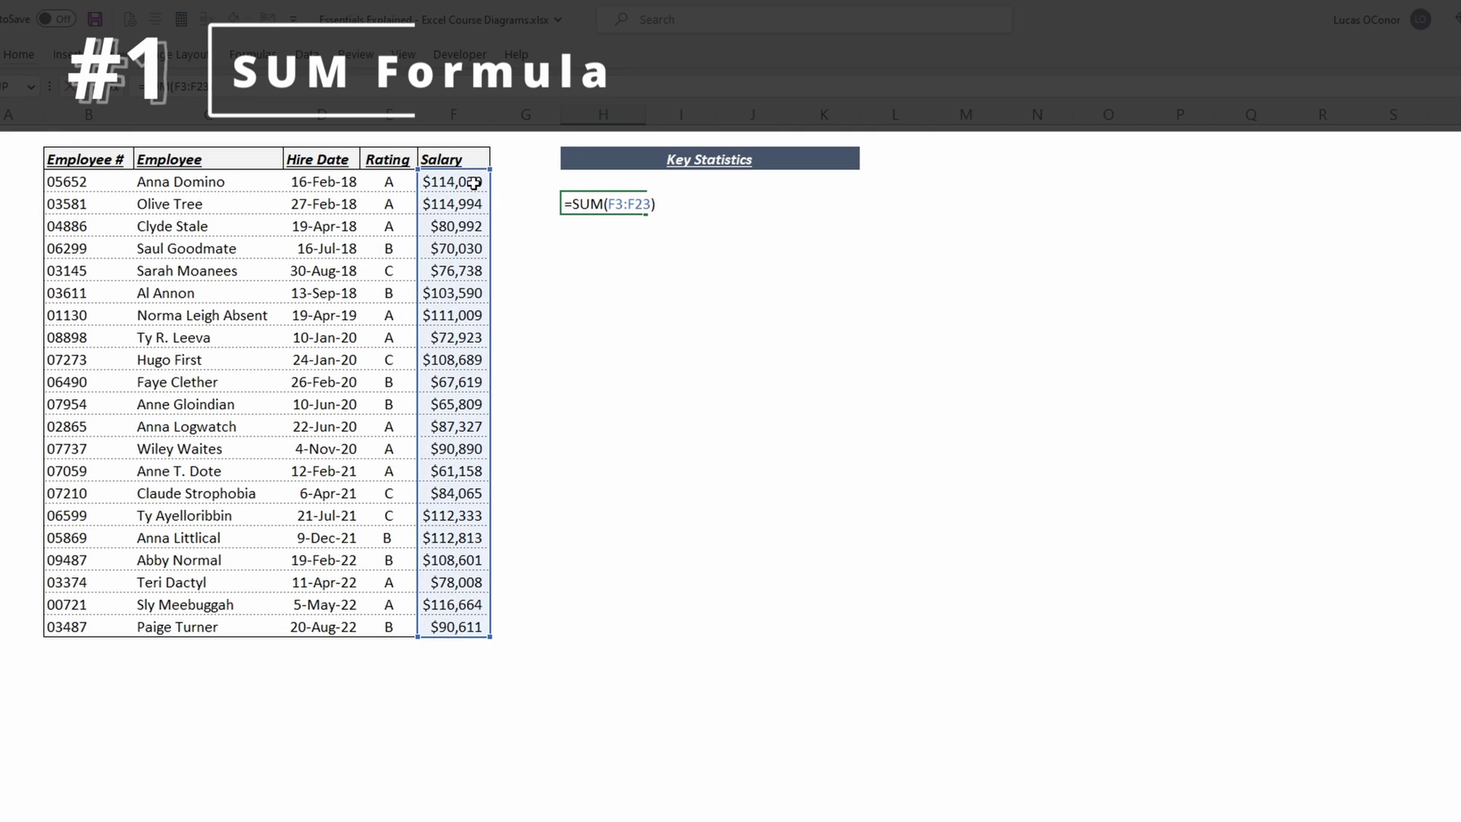
pyautogui.press('Escape')
# Total the Salary column in F24 with AutoSum over F3:F23
pyautogui.press('Left')
pyautogui.press('Left')
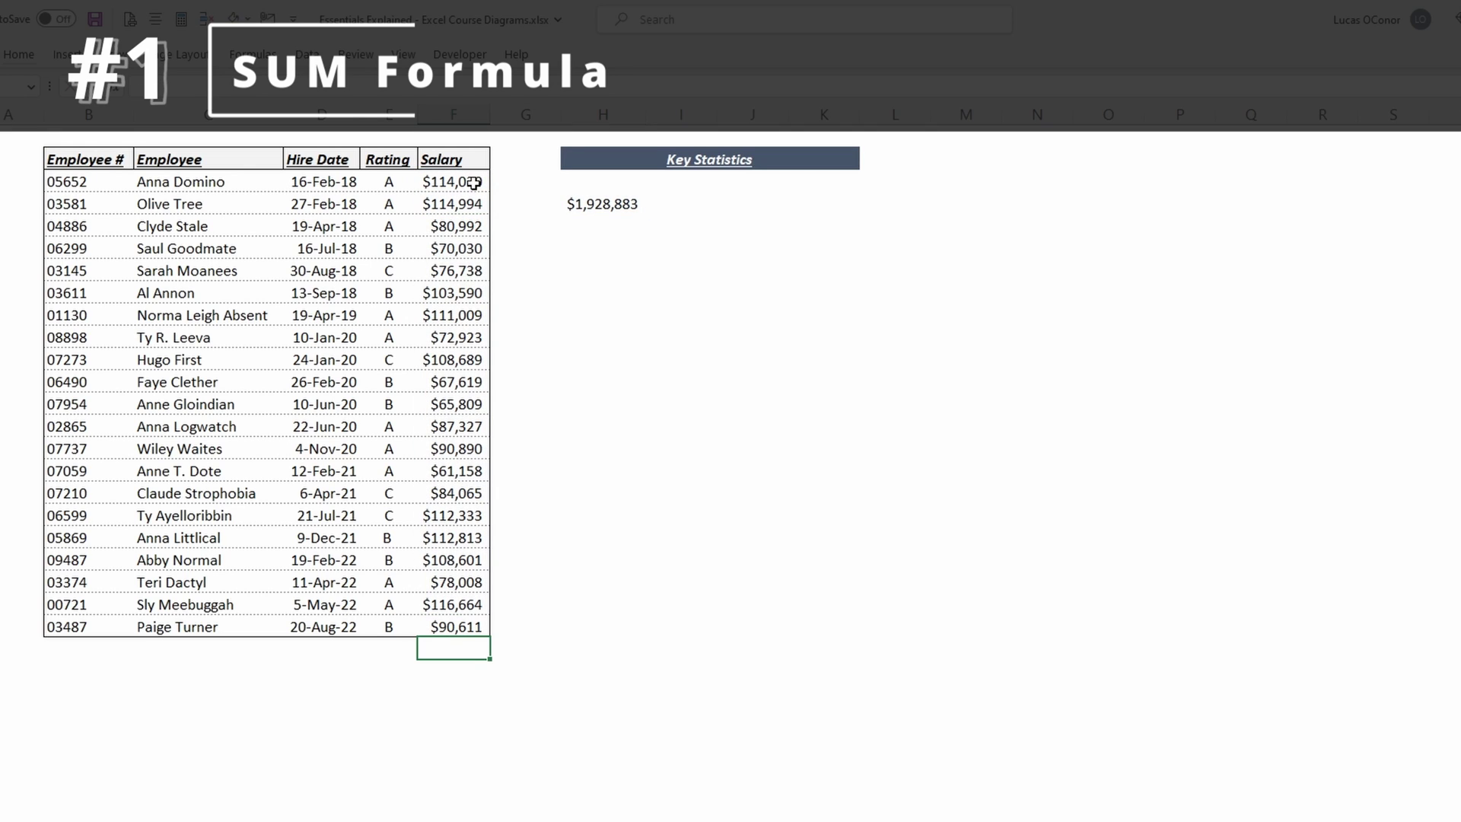
pyautogui.hotkey('alt', '=')
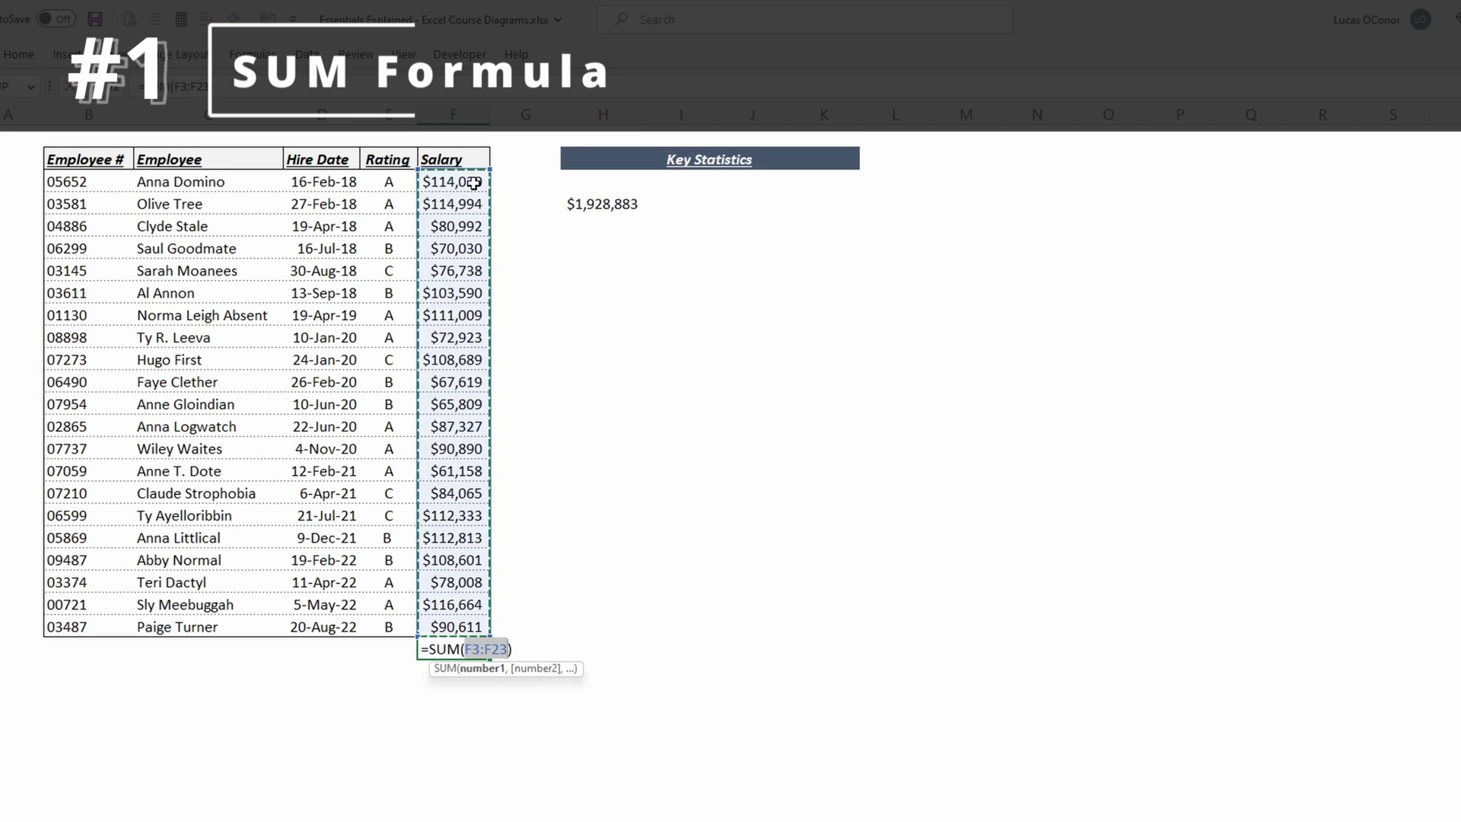
pyautogui.press('Return')
pyautogui.press('F2')
pyautogui.press('Escape')
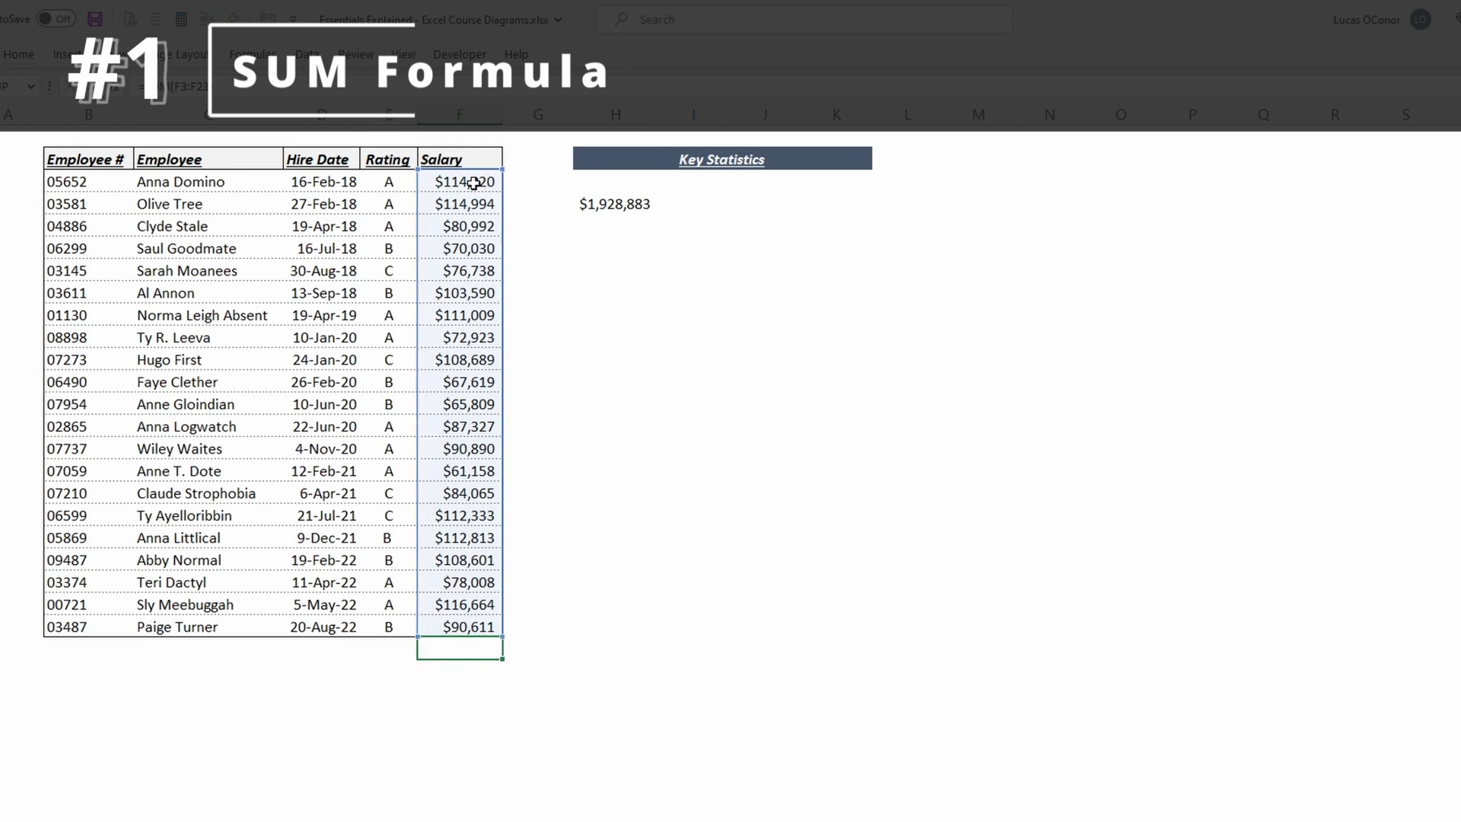
pyautogui.hotkey('ctrl', 'Up')
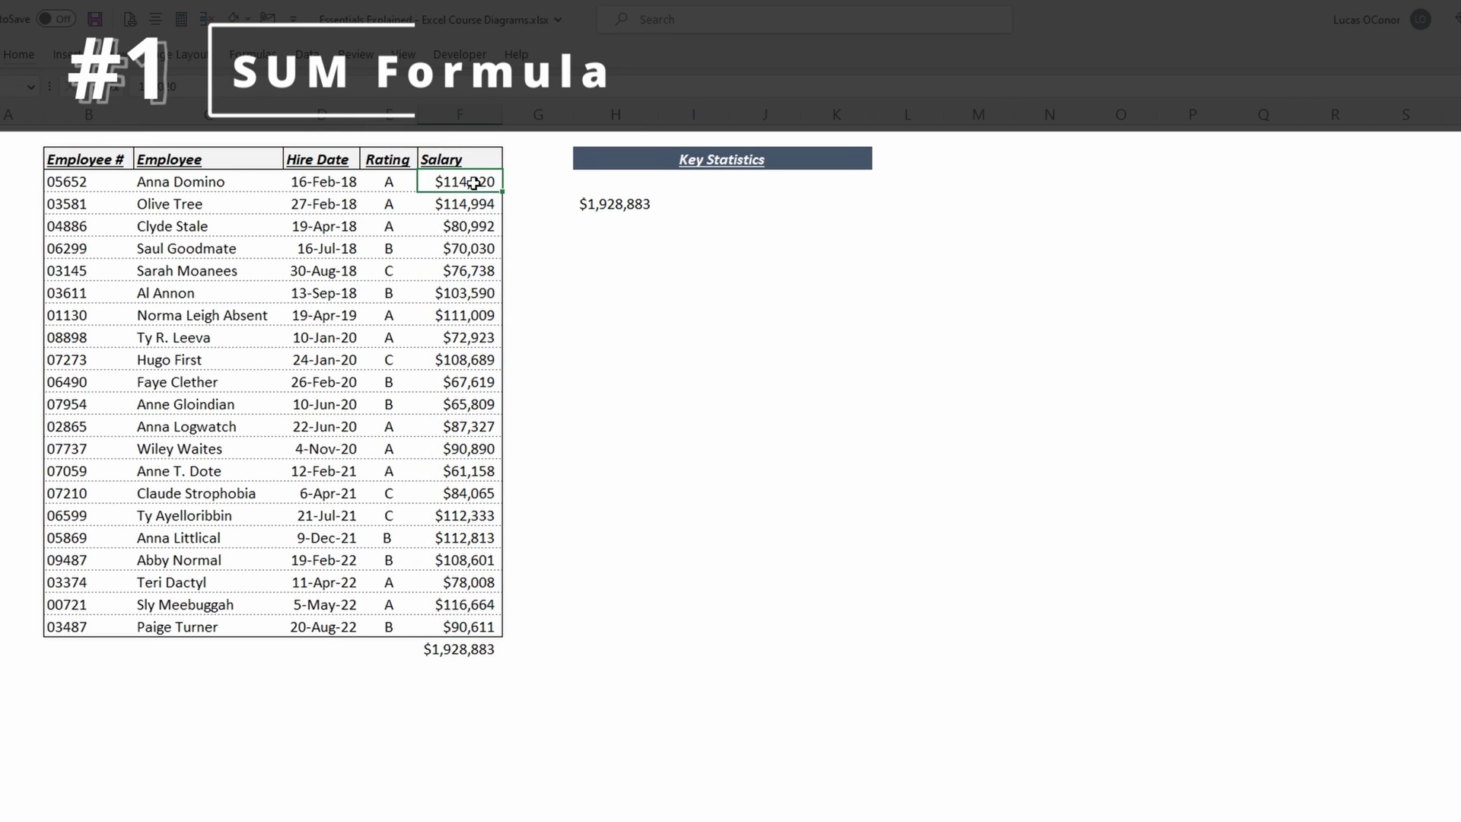
pyautogui.hotkey('ctrl', 'Down')
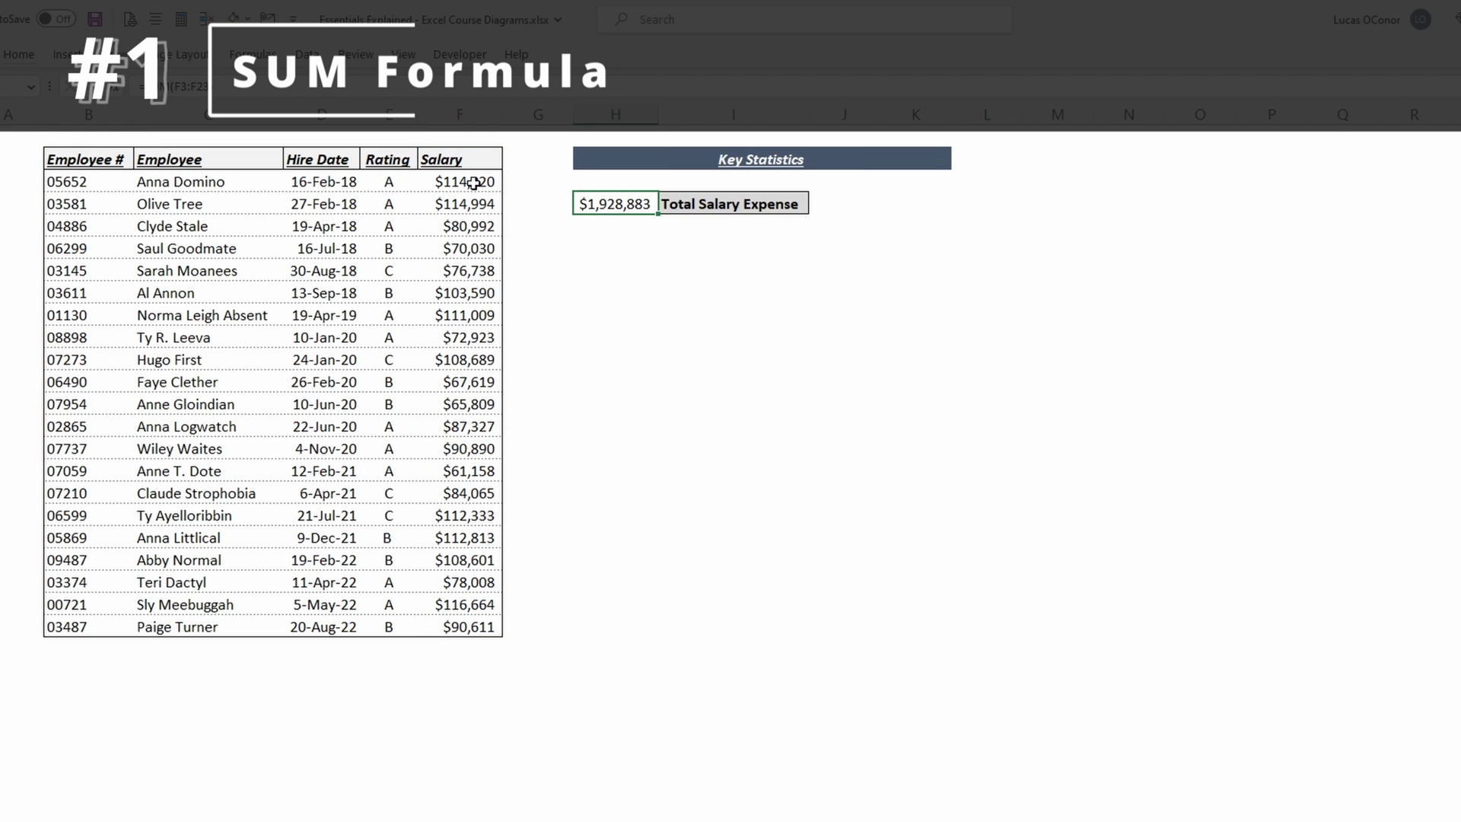
# Enter an AVERAGE formula in H6 for the salaries in F3:F23
pyautogui.press('Down')
pyautogui.press('Down')
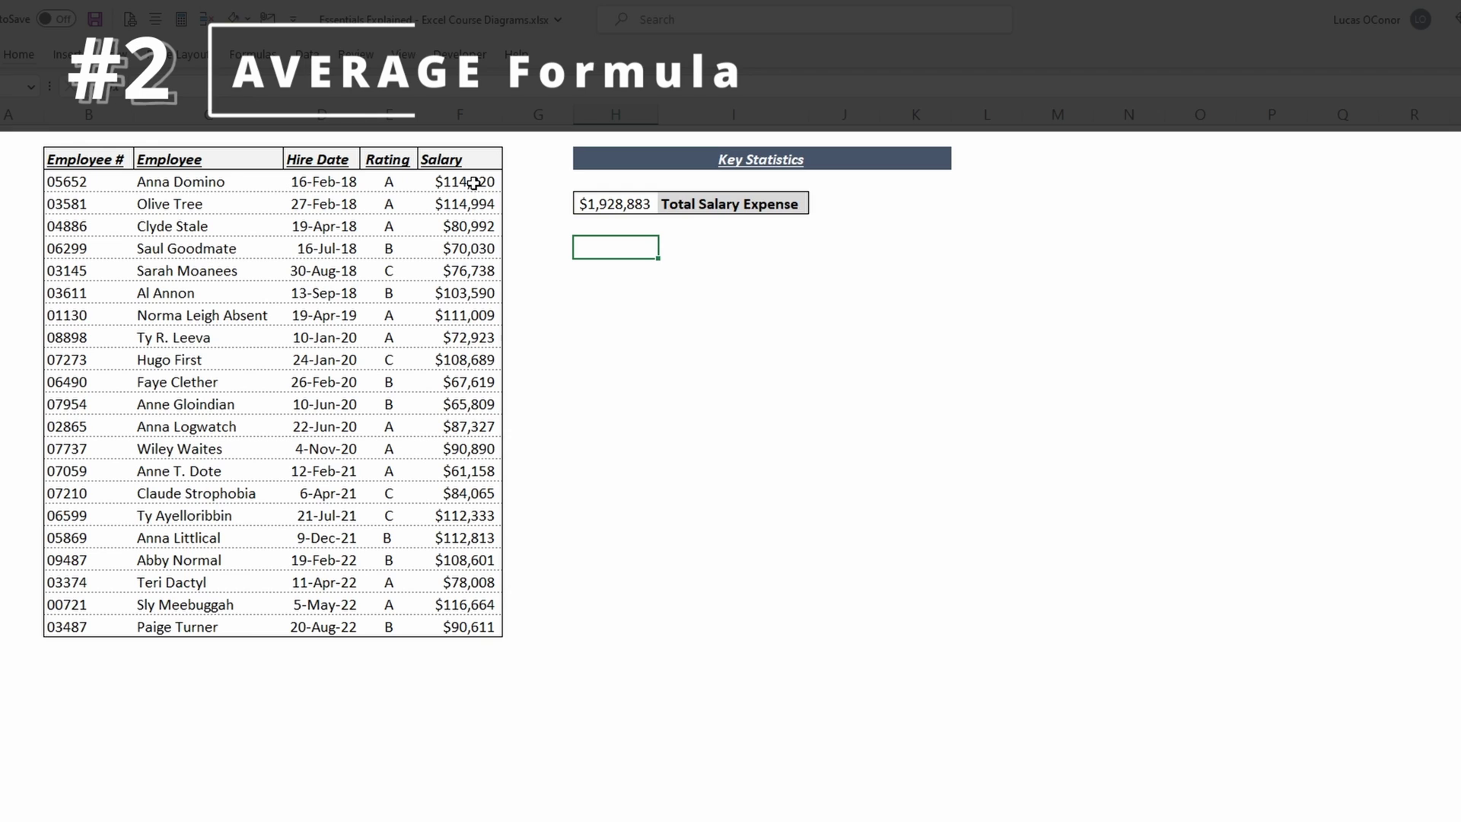
pyautogui.write('=aver')
pyautogui.press('Tab')
pyautogui.press('Left')
pyautogui.press('Left')
pyautogui.press('Up')
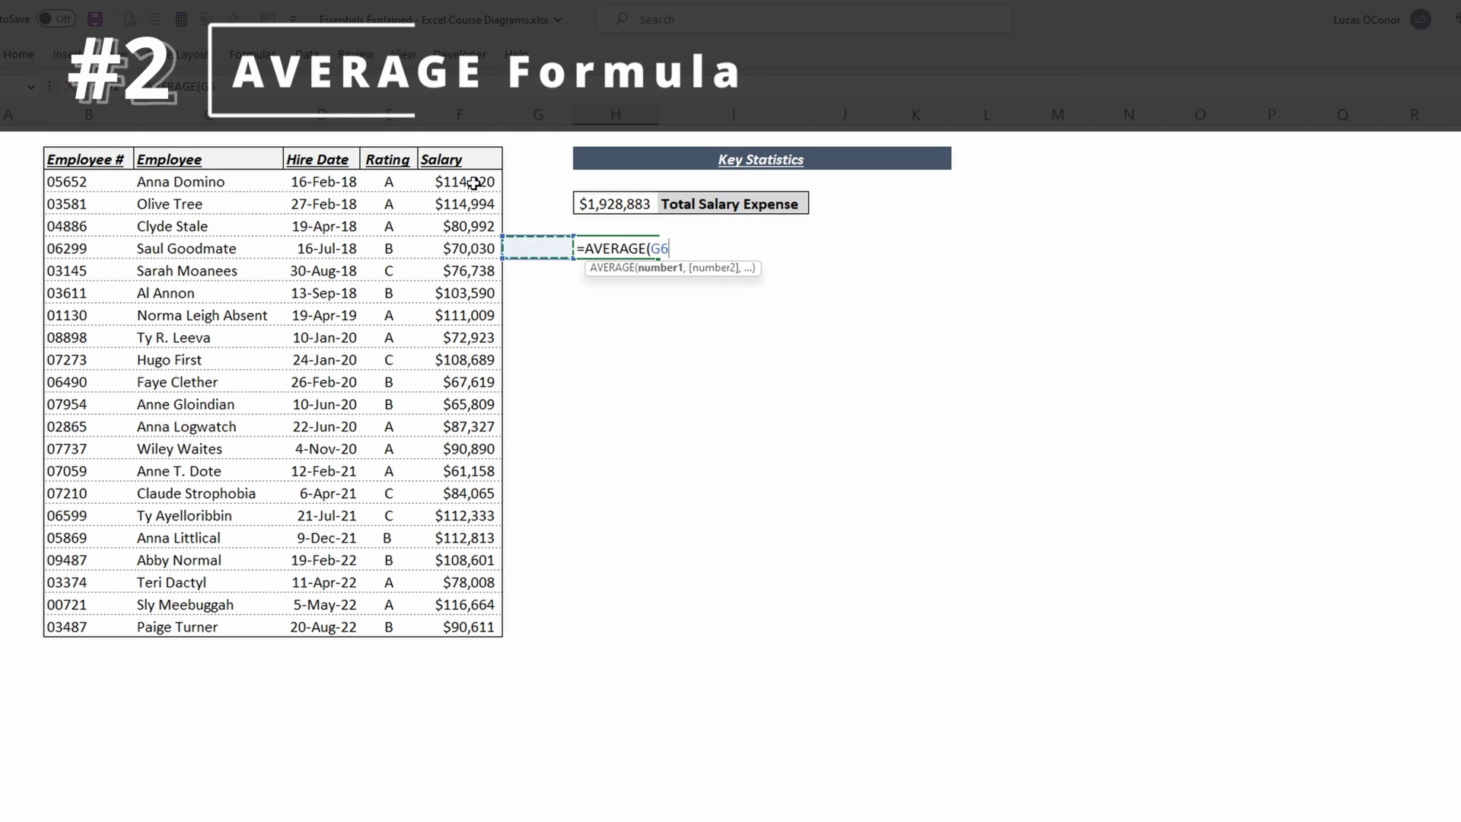
pyautogui.hotkey('ctrl', 'shift', 'Down')
pyautogui.press('Return')
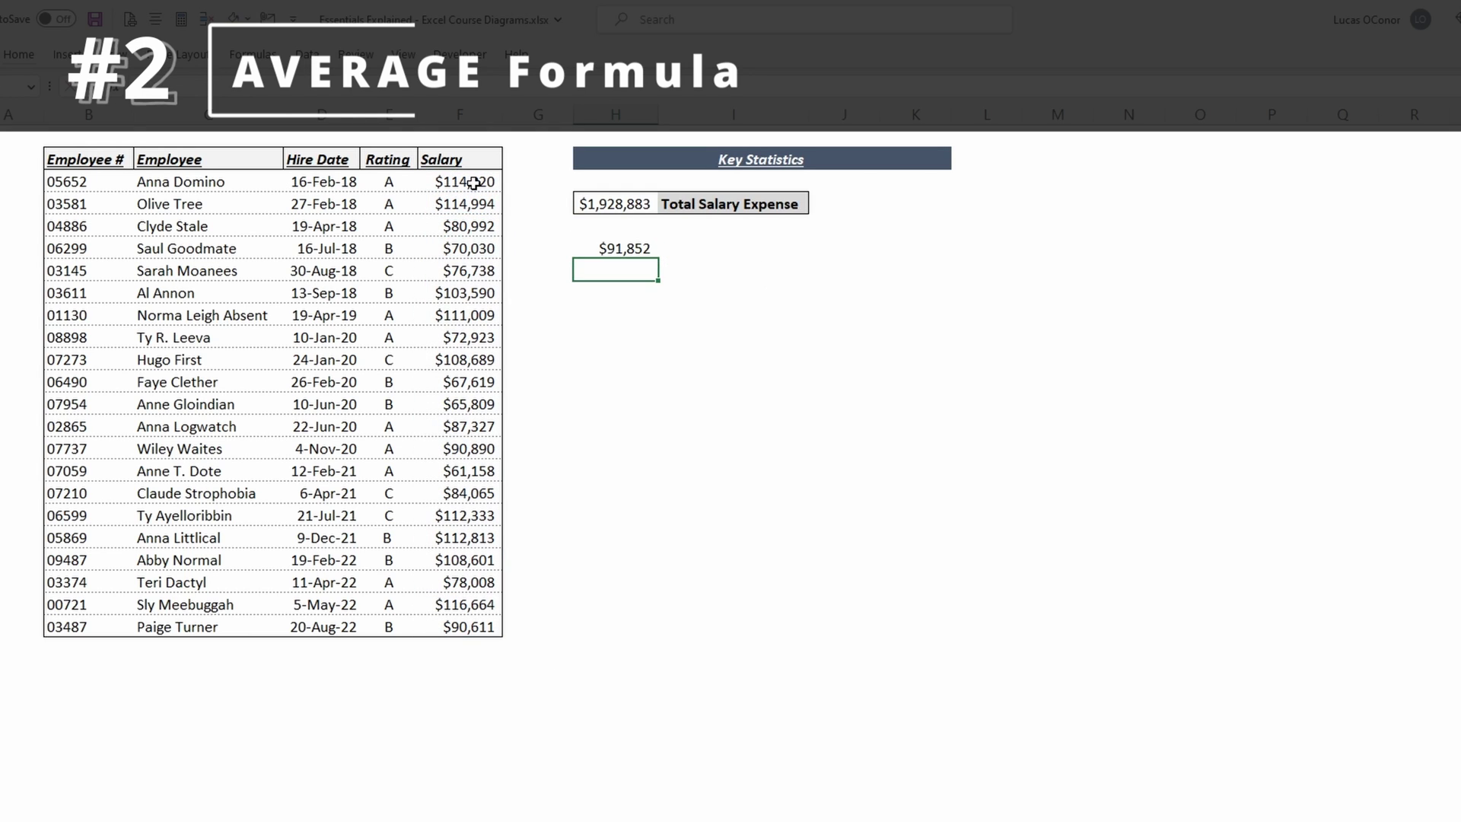
pyautogui.press('Up')
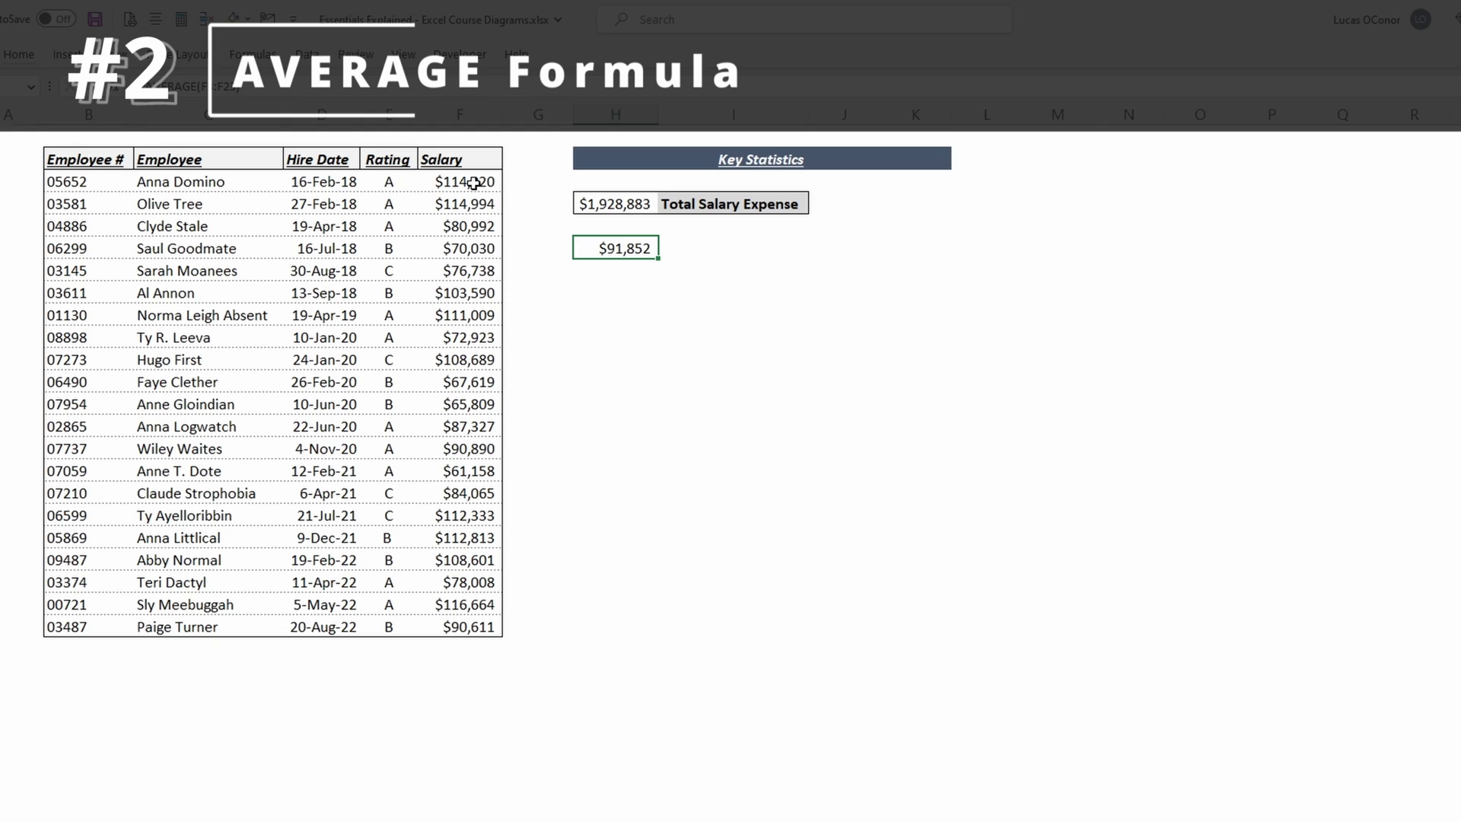
pyautogui.press('Right')
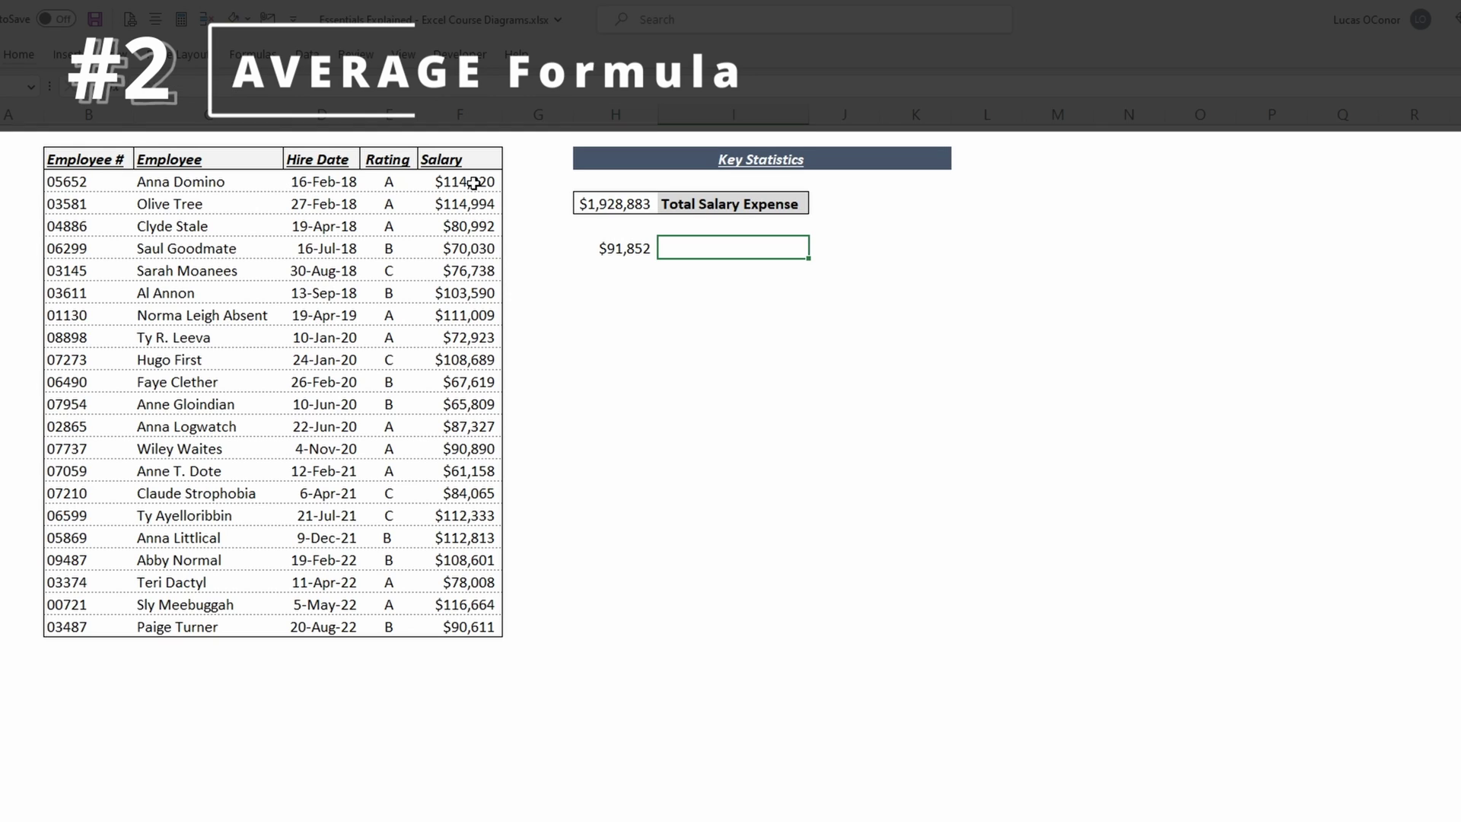
# Calculate the average salary in H7 by dividing the SUM of F3:F23 by the COUNT of F3:F23
pyautogui.press('Left')
pyautogui.press('Down')
pyautogui.write('=')
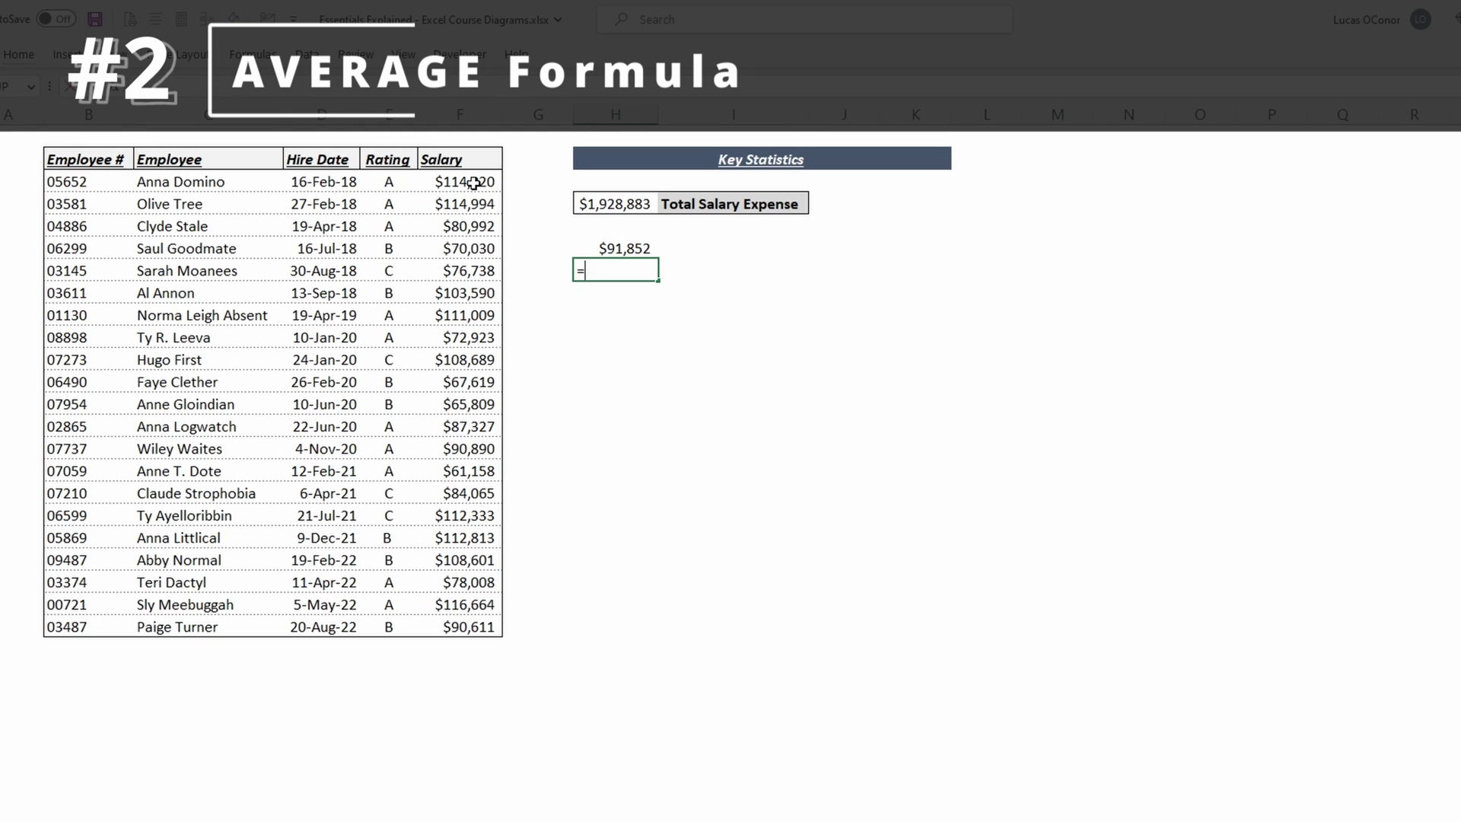
pyautogui.write('SUM(')
pyautogui.click(473, 182)
pyautogui.hotkey('ctrl', 'shift', 'Down')
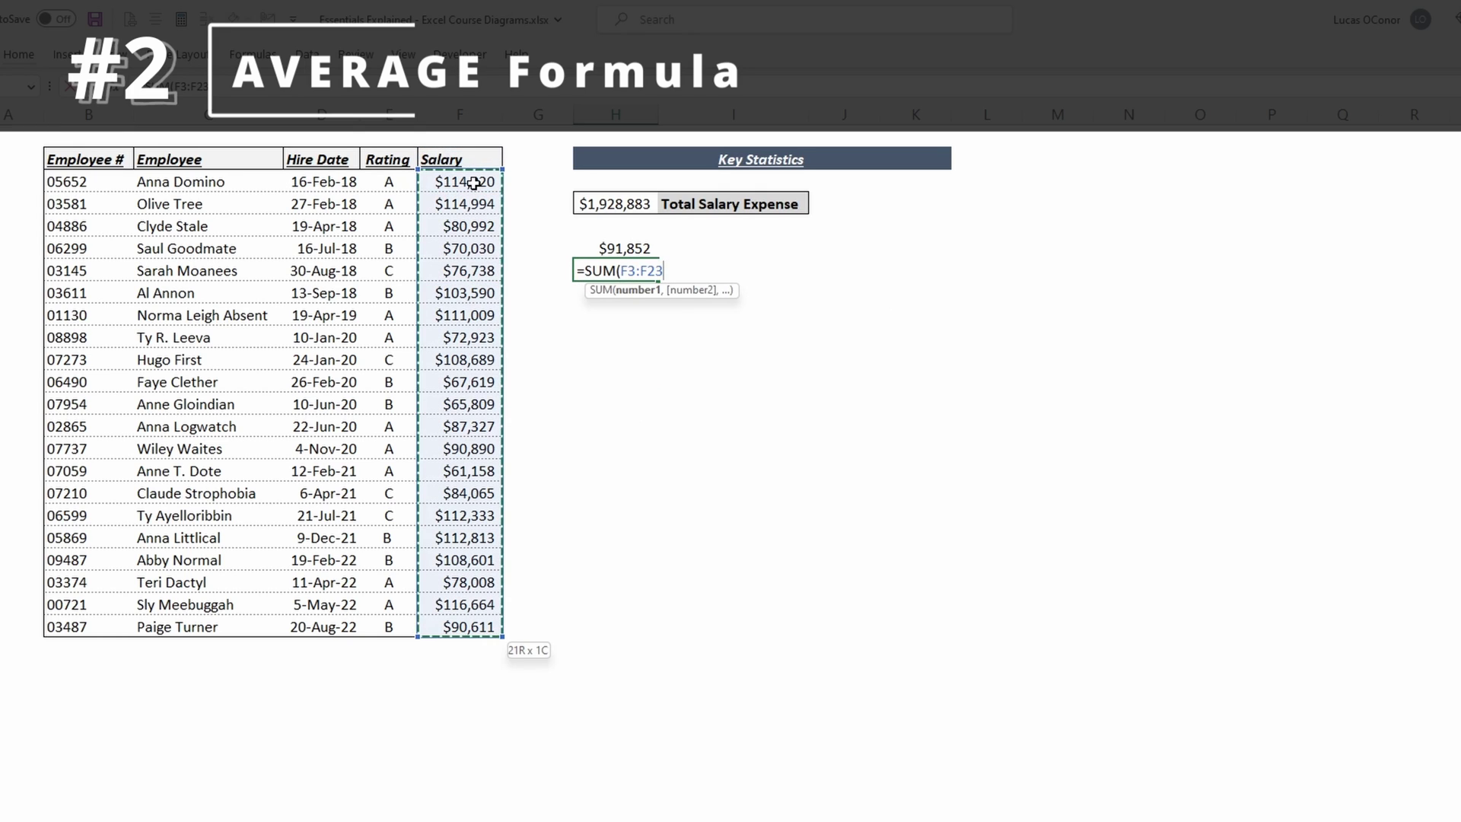
pyautogui.write(')/COUNT(')
pyautogui.press('Left')
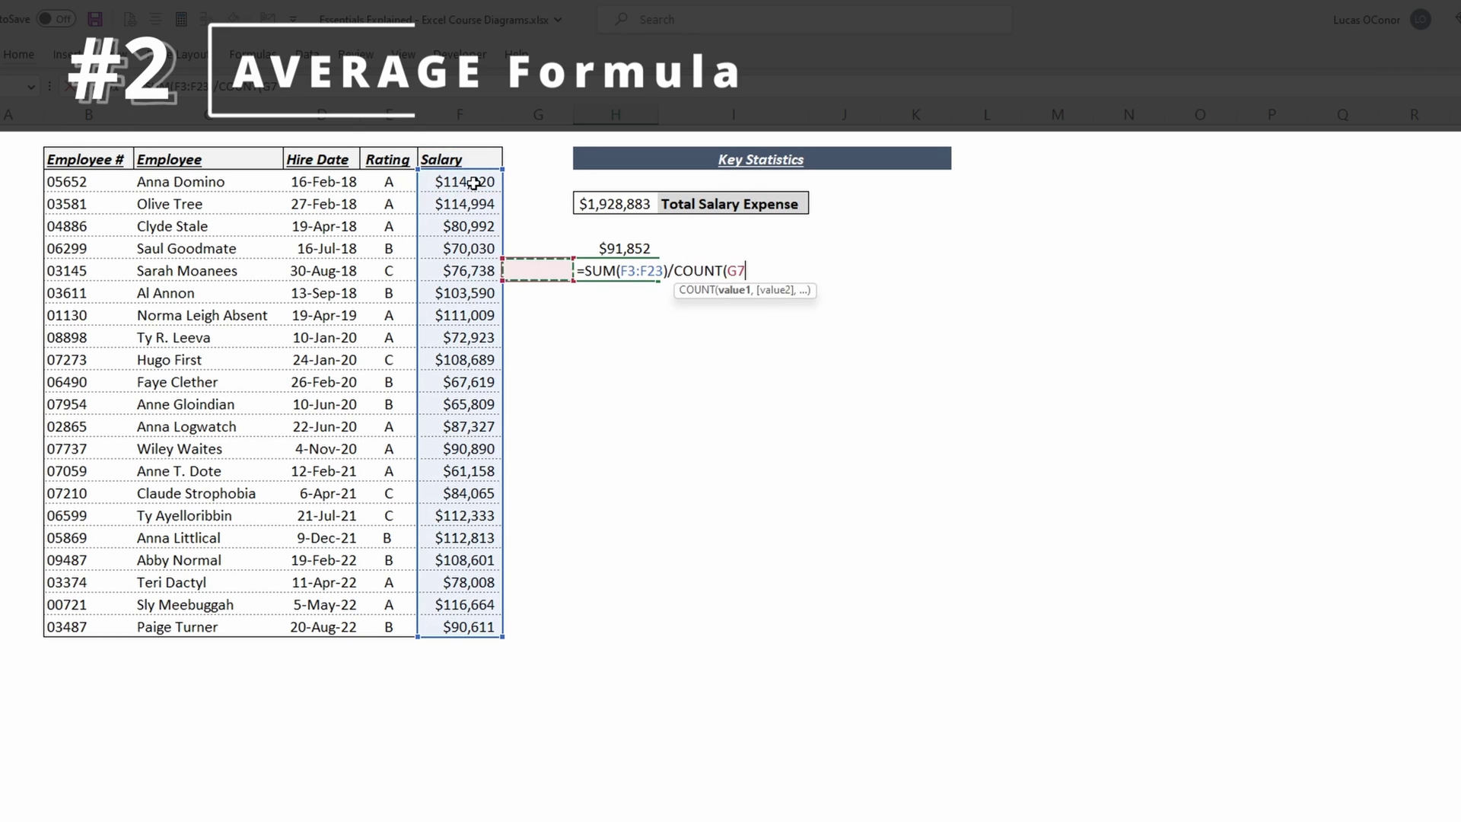
pyautogui.press('Left')
pyautogui.press('Up')
pyautogui.press('Up')
pyautogui.press('Up')
pyautogui.press('Up')
pyautogui.hotkey('ctrl', 'shift', 'Down')
pyautogui.press('Return')
pyautogui.press('Up')
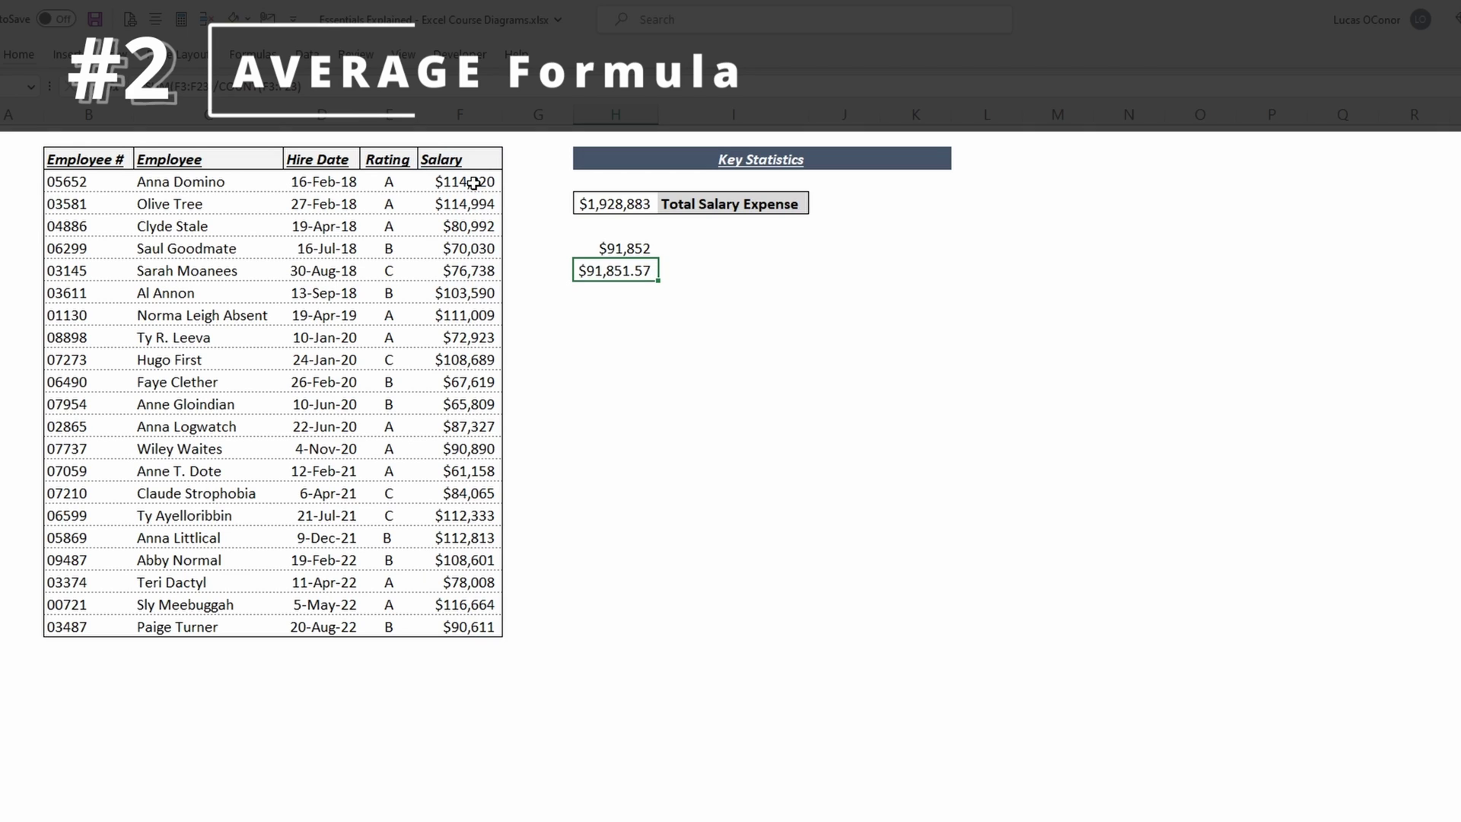
pyautogui.press('F2')
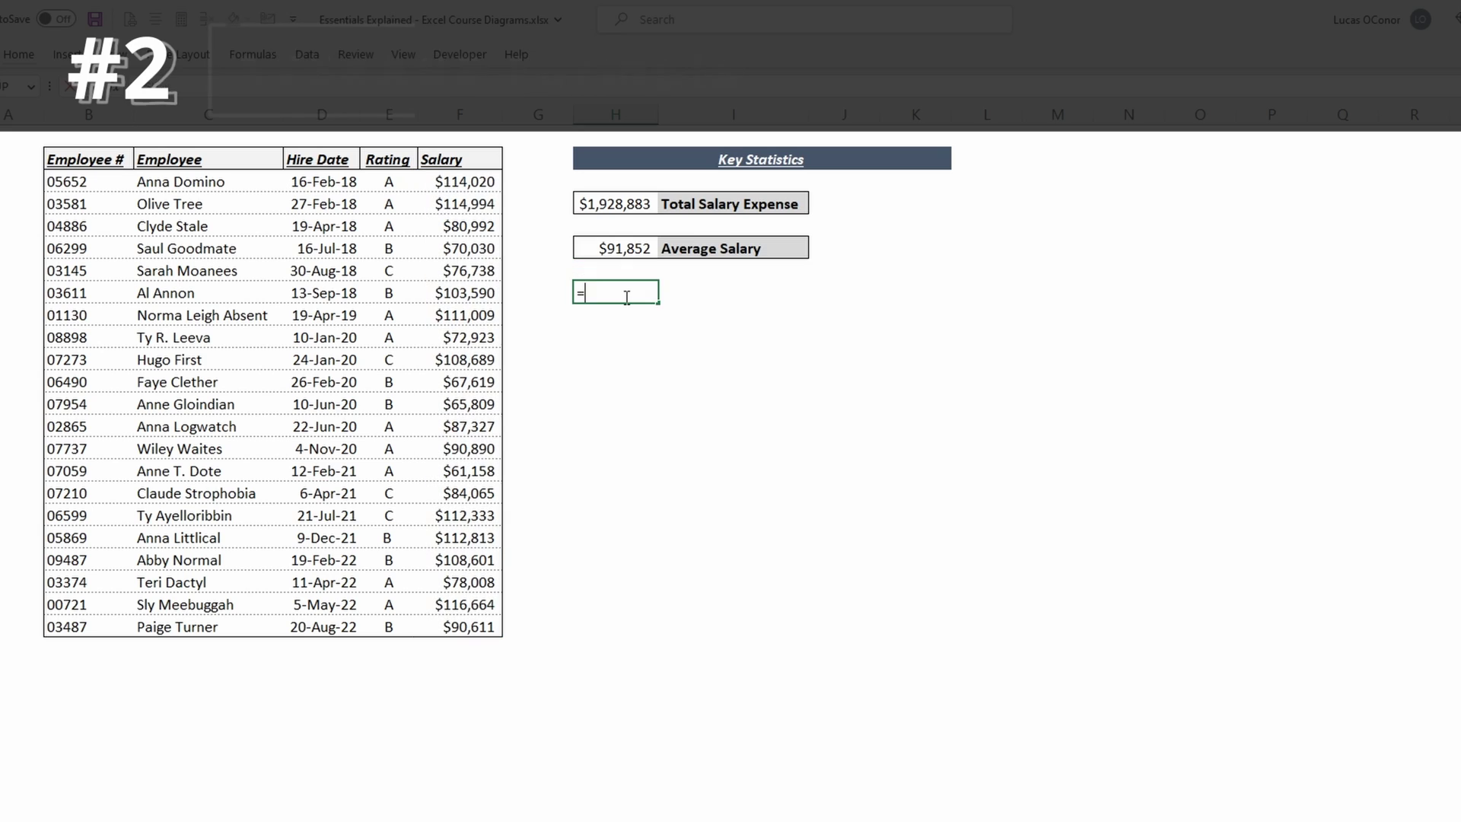
# Enter a COUNT formula in H8 for the salary entries in F3:F23, and review its range
pyautogui.write('cou')
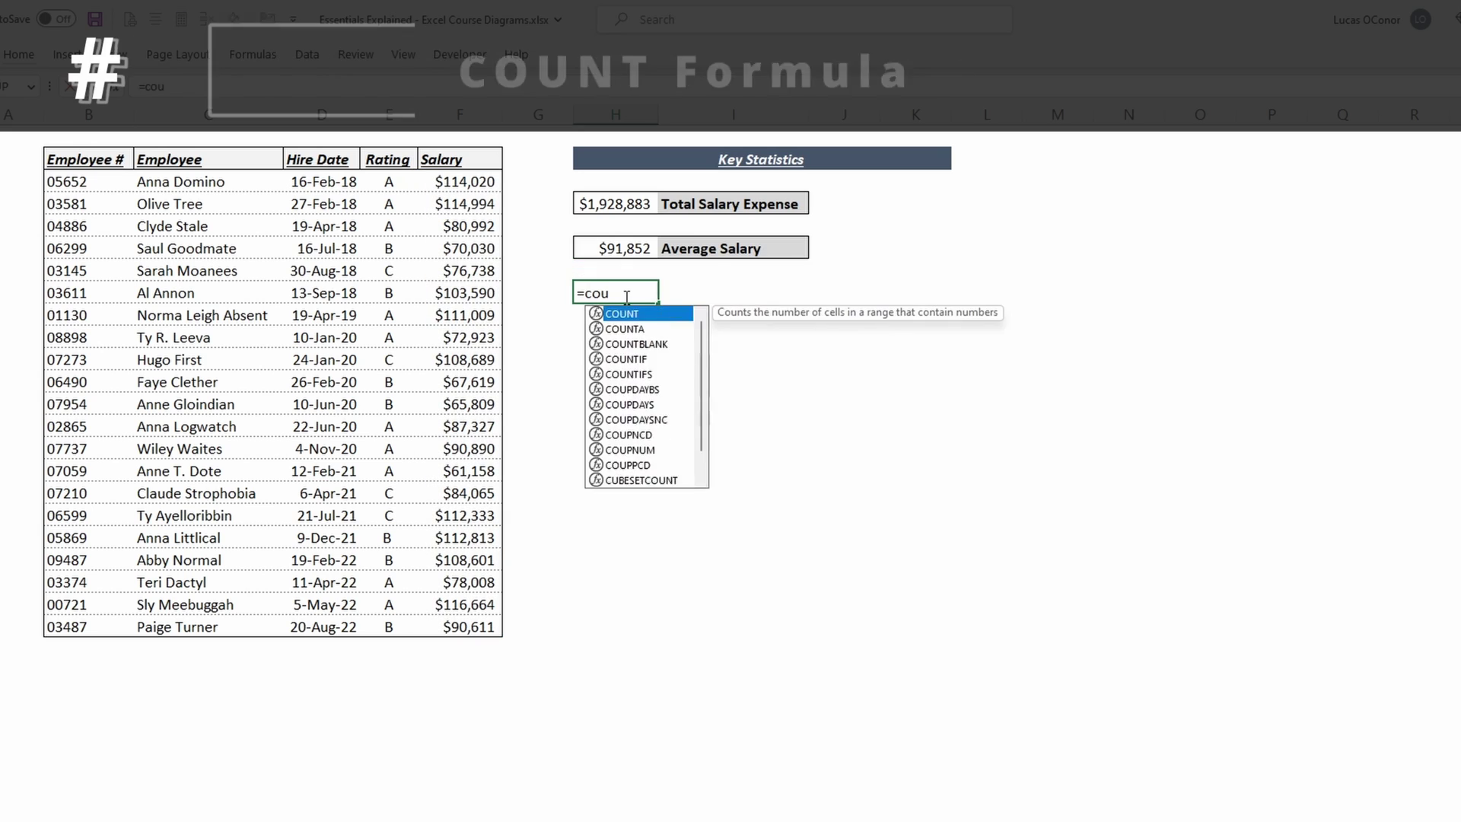
pyautogui.press('Tab')
pyautogui.press('Left')
pyautogui.press('Left')
pyautogui.press('Up')
pyautogui.press('Up')
pyautogui.press('Up')
pyautogui.press('Up')
pyautogui.press('Up')
pyautogui.press('Up')
pyautogui.press('Down')
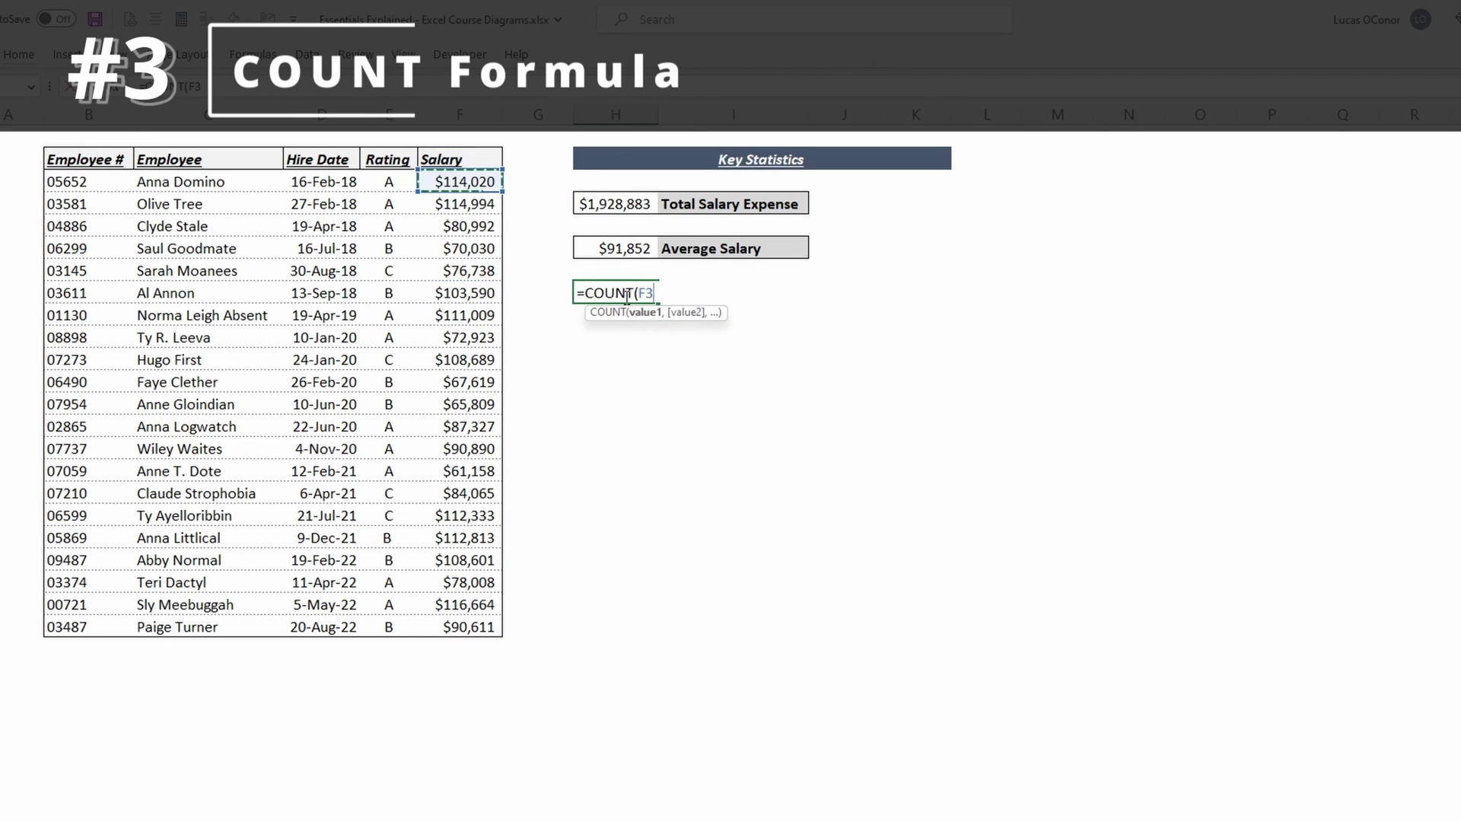
pyautogui.hotkey('ctrl', 'shift', 'Down')
pyautogui.press('Return')
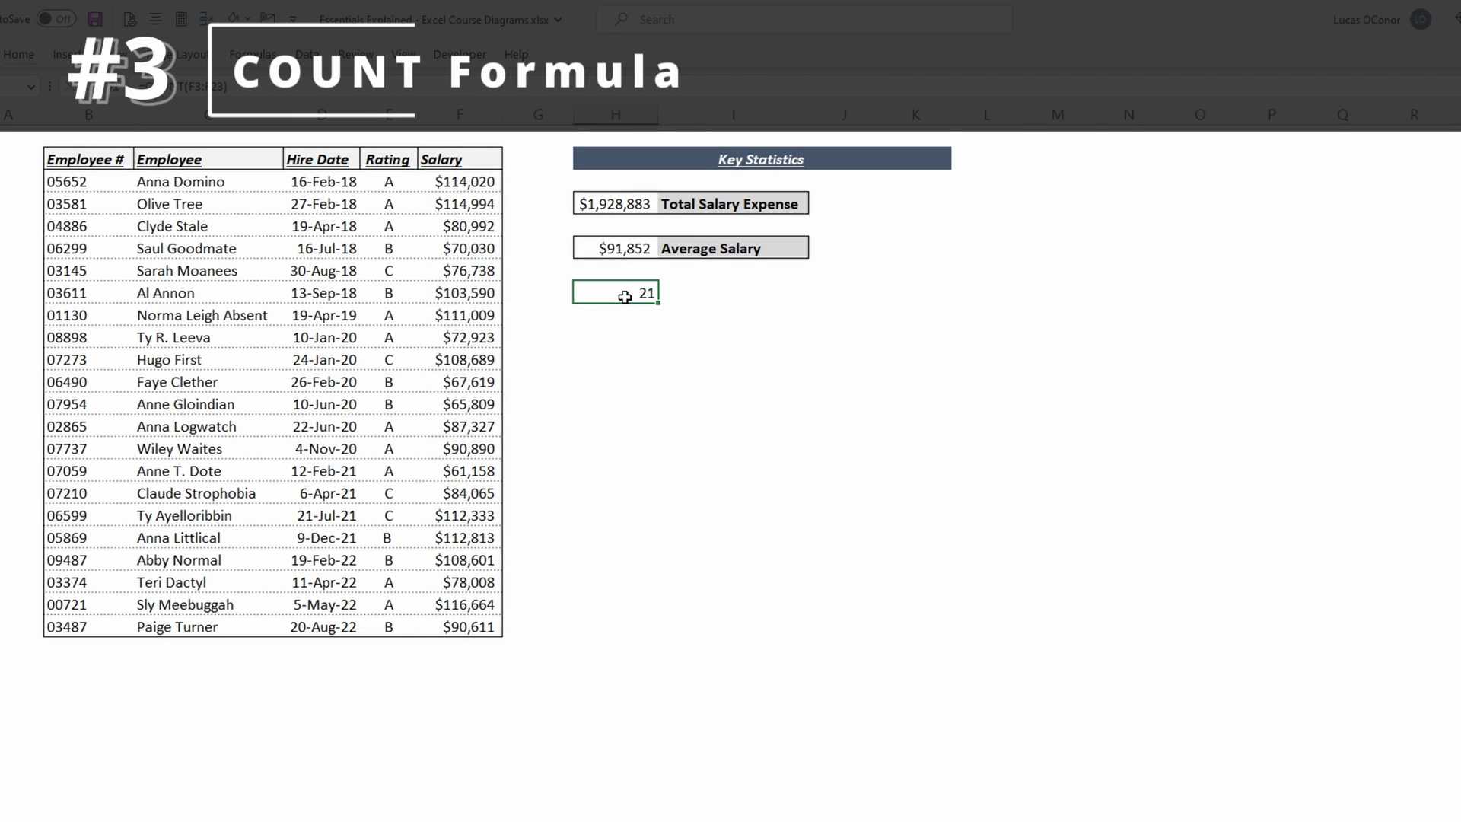
pyautogui.press('F2')
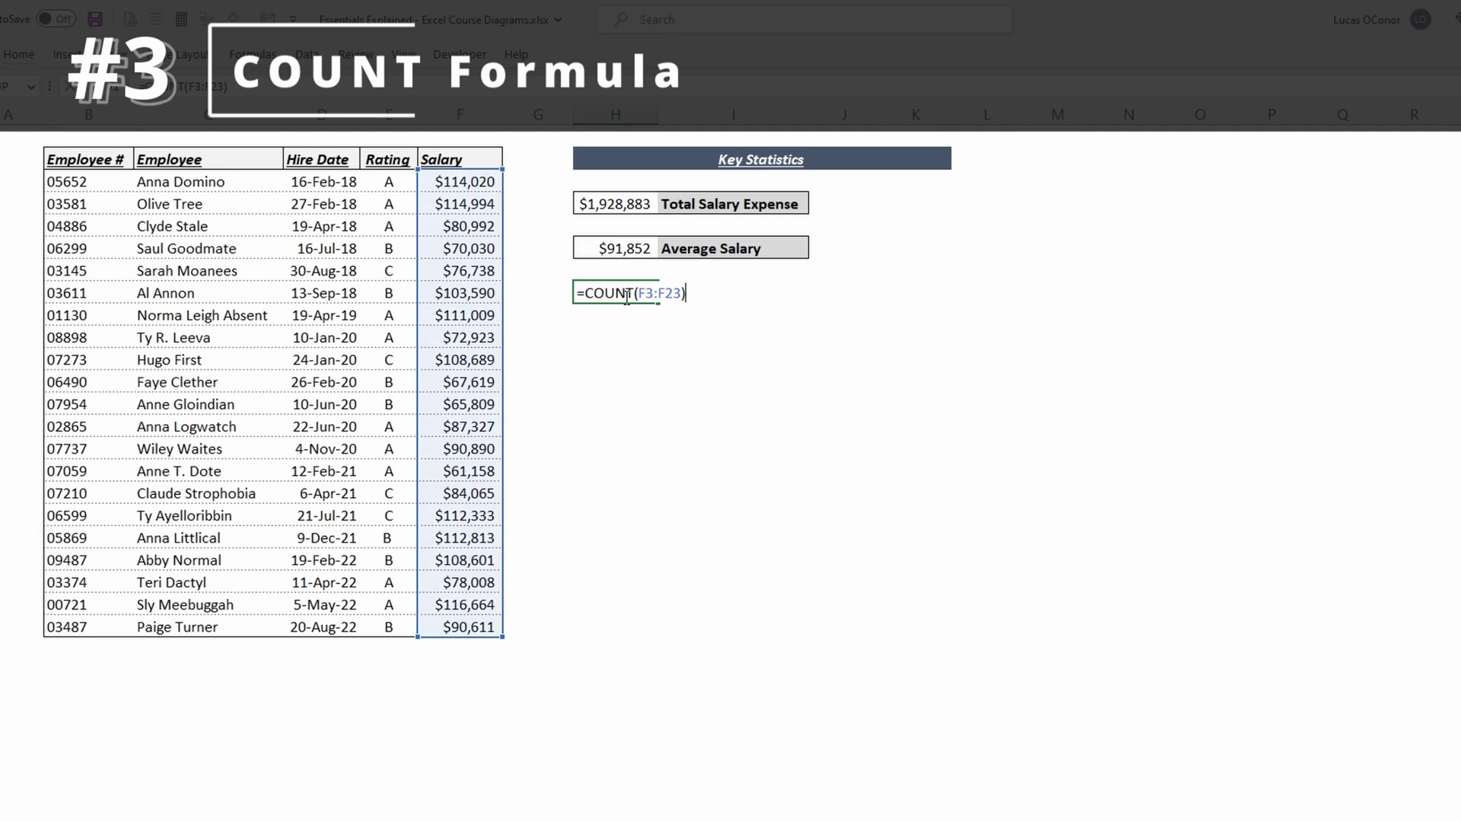
pyautogui.press('Return')
# Enter a COUNT formula in H9 for the employee ratings in E3:E23
pyautogui.write('=count')
pyautogui.press('Tab')
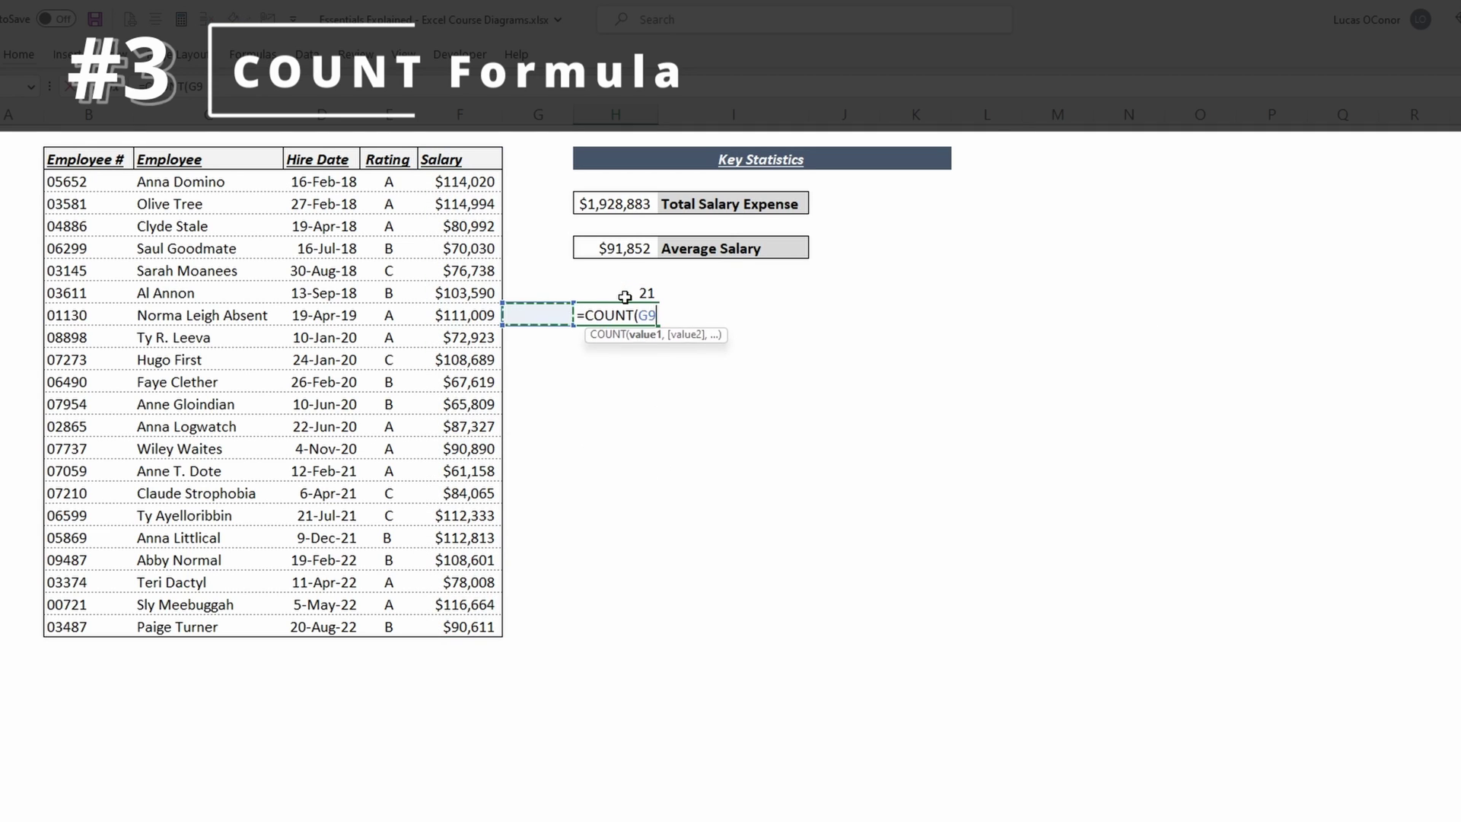
pyautogui.press('Left')
pyautogui.press('Left')
pyautogui.press('Left')
pyautogui.press('Up')
pyautogui.press('Up')
# Change the formula in H9 from COUNT to COUNTA so it counts the non-empty rating cells
pyautogui.press('Up')
pyautogui.press('Up')
pyautogui.press('Up')
pyautogui.press('Up')
pyautogui.hotkey('ctrl', 'shift', 'Down')
pyautogui.press('Return')
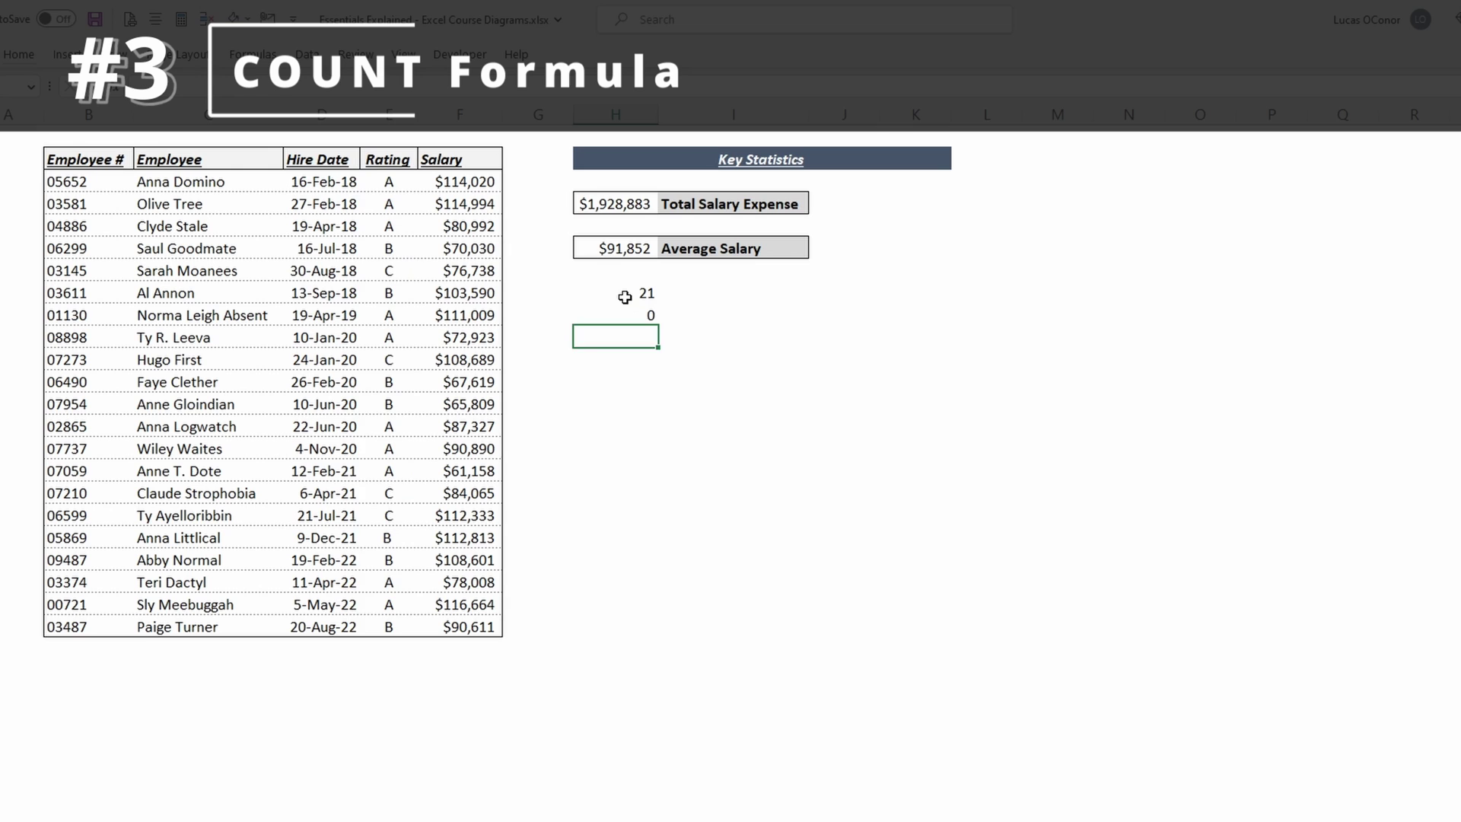
pyautogui.press('Up')
pyautogui.press('F2')
pyautogui.press('Left')
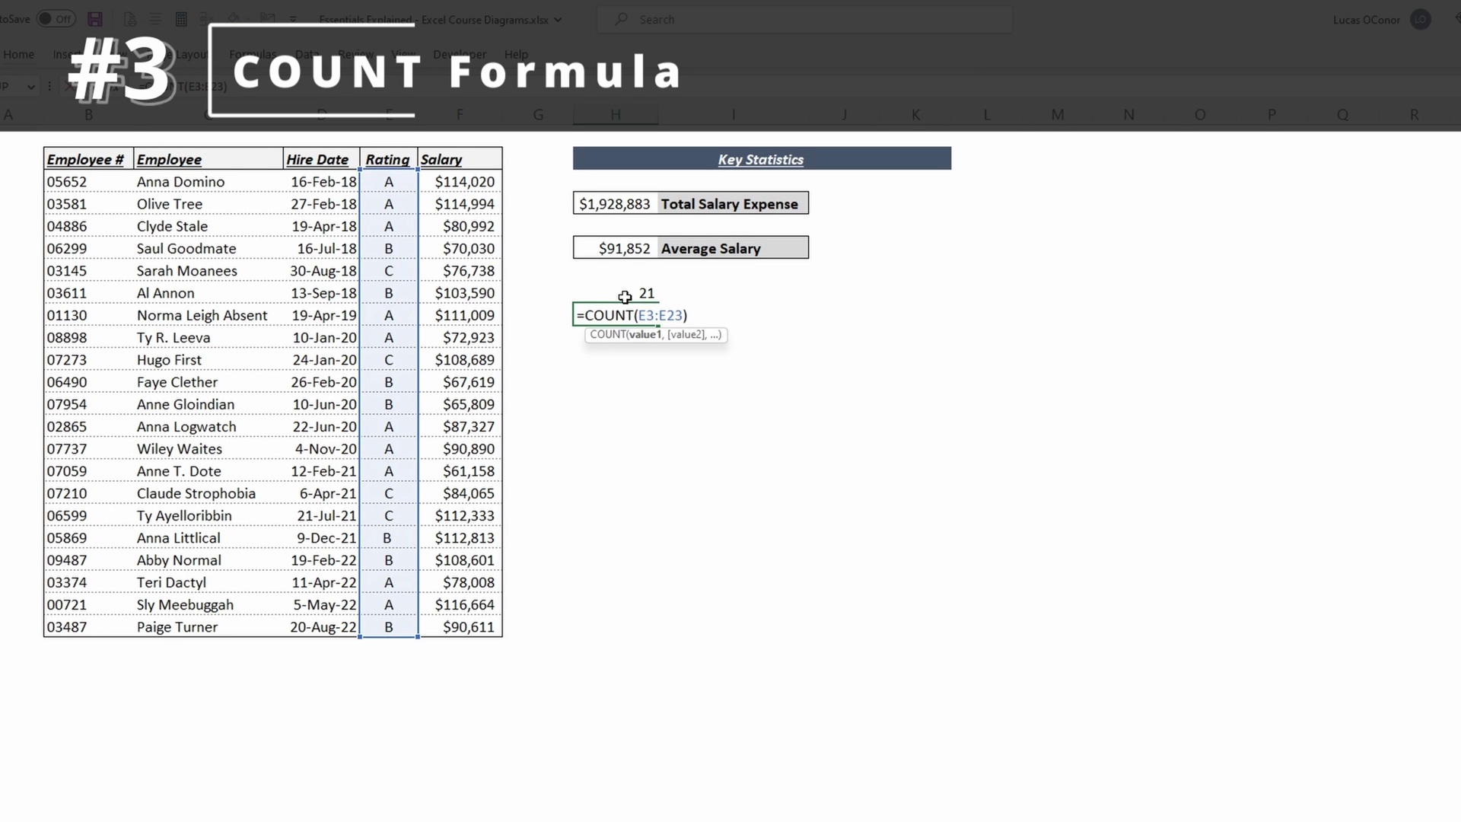
pyautogui.press('Left')
pyautogui.write('a')
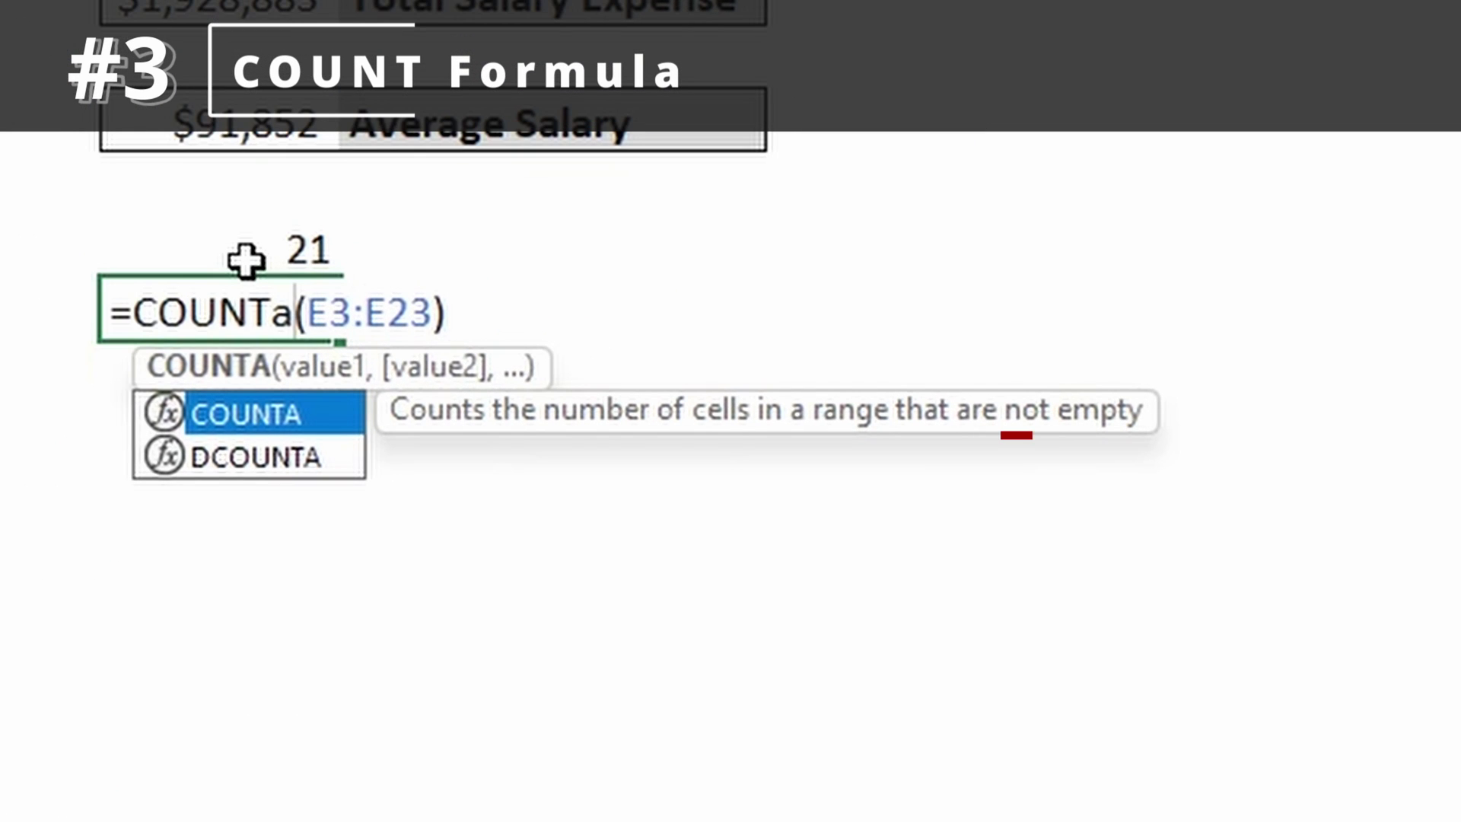
pyautogui.press('Return')
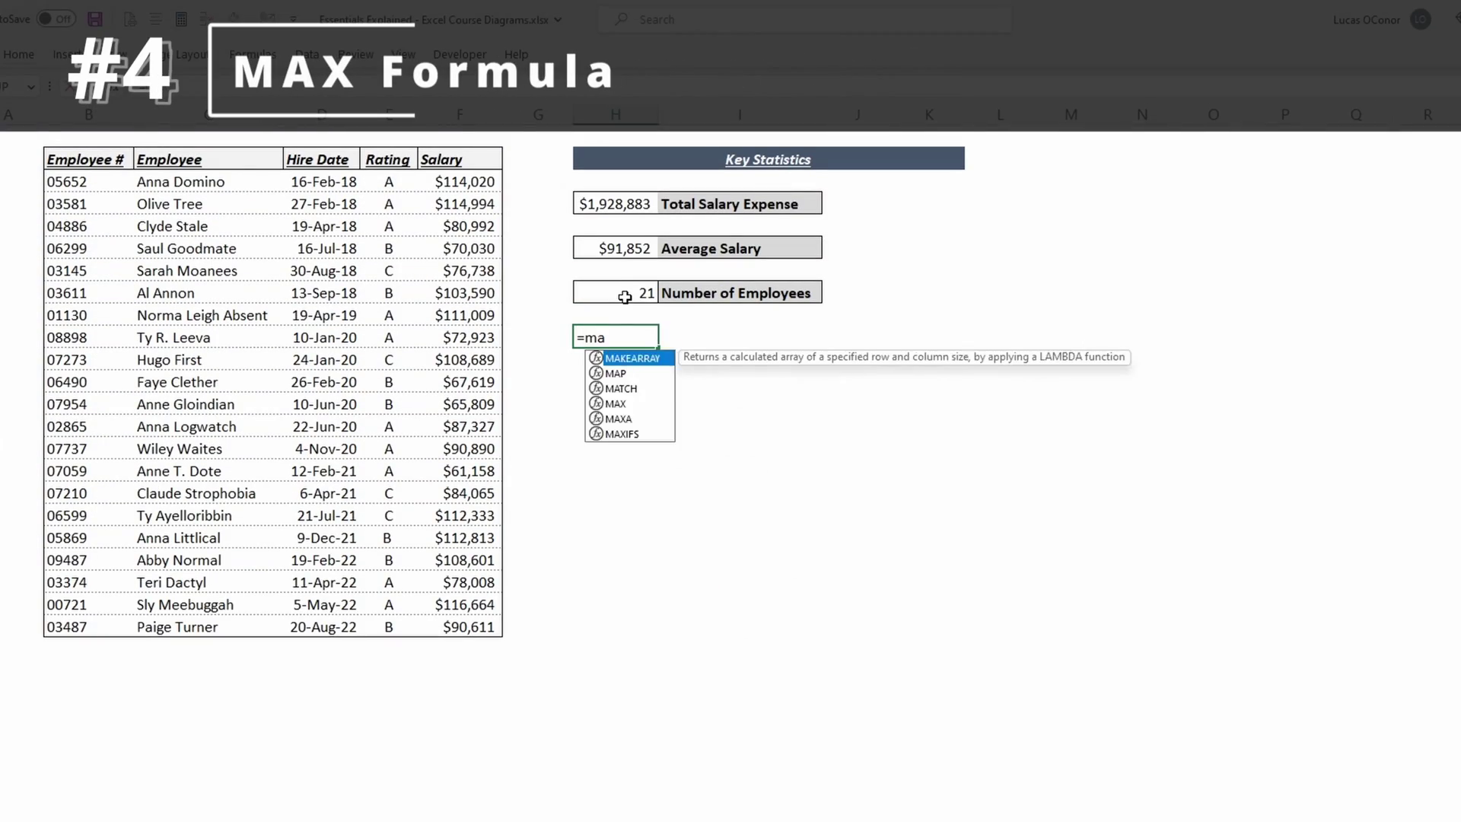
# Enter a MAX formula in H10 that returns the highest salary in F3:F23
pyautogui.press('Left')
pyautogui.press('Left')
pyautogui.hotkey('ctrl', 'Up')
pyautogui.press('Down')
pyautogui.hotkey('ctrl', 'shift', 'Down')
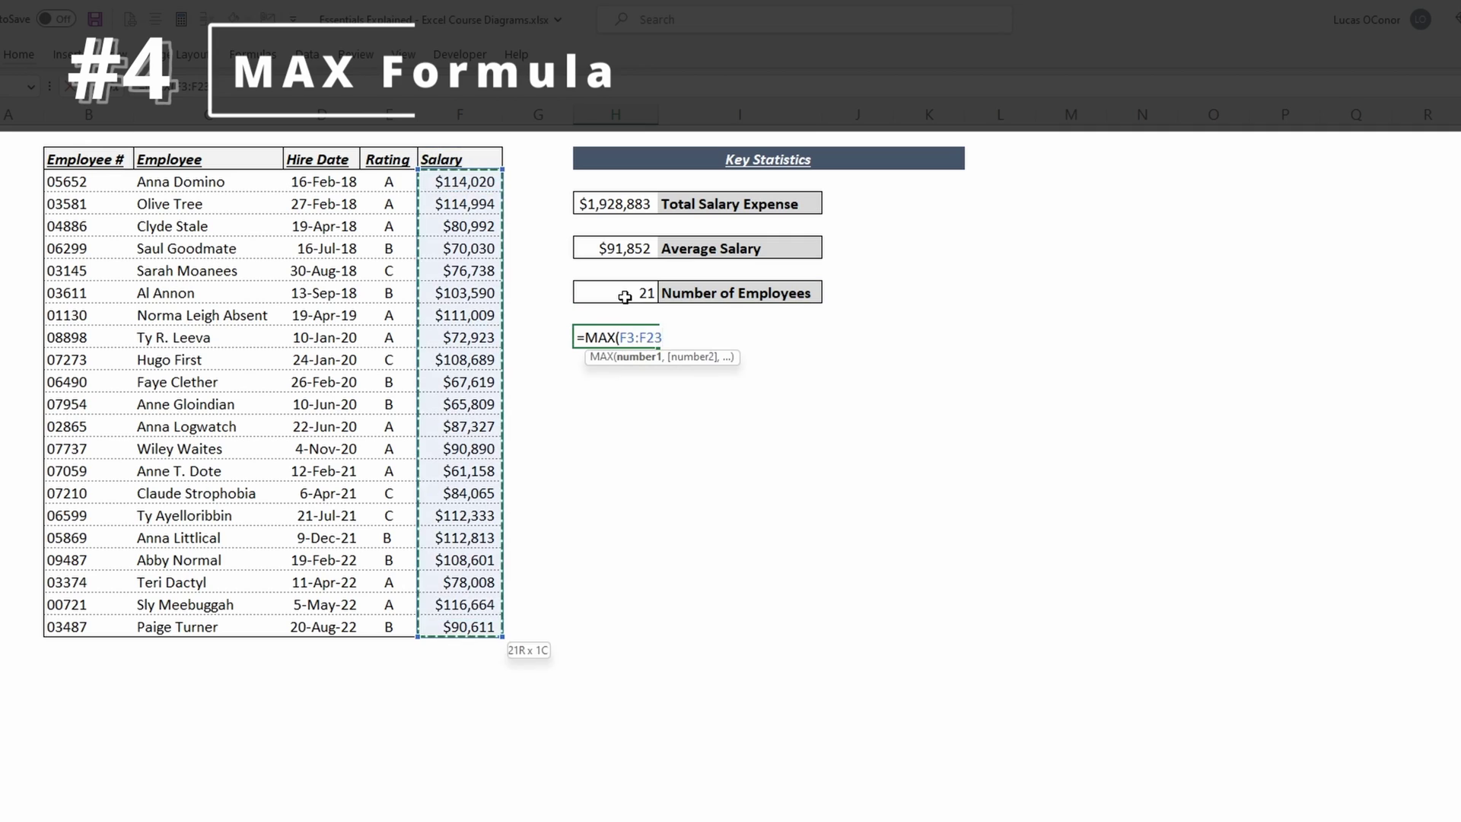
pyautogui.press('Return')
# Label the maximum salary in I10 as "Highest Paid Employee"
pyautogui.press('Right')
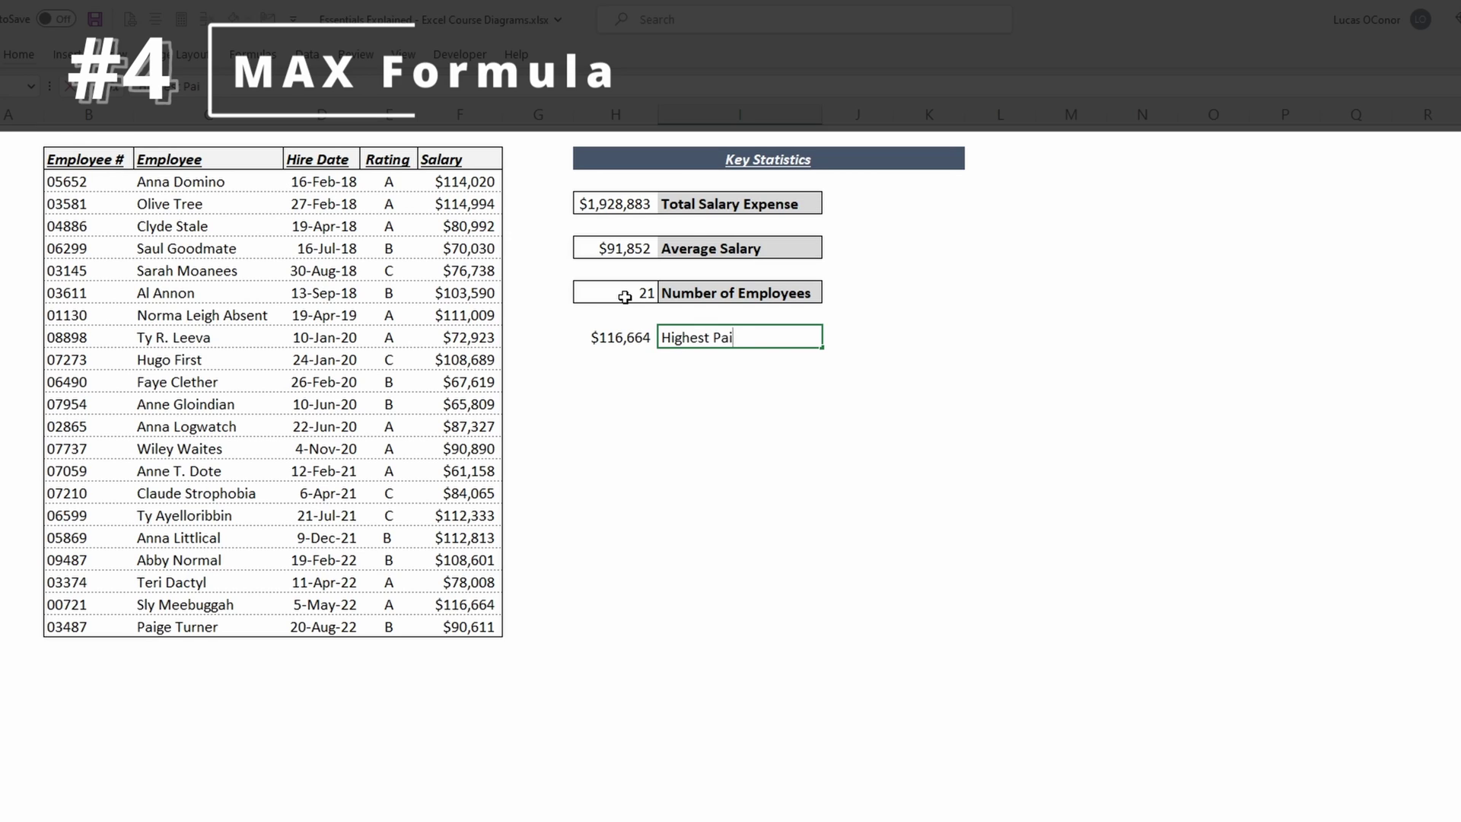
pyautogui.write('Highest Paid Employee')
pyautogui.press('Return')
pyautogui.press('Up')
pyautogui.press('Left')
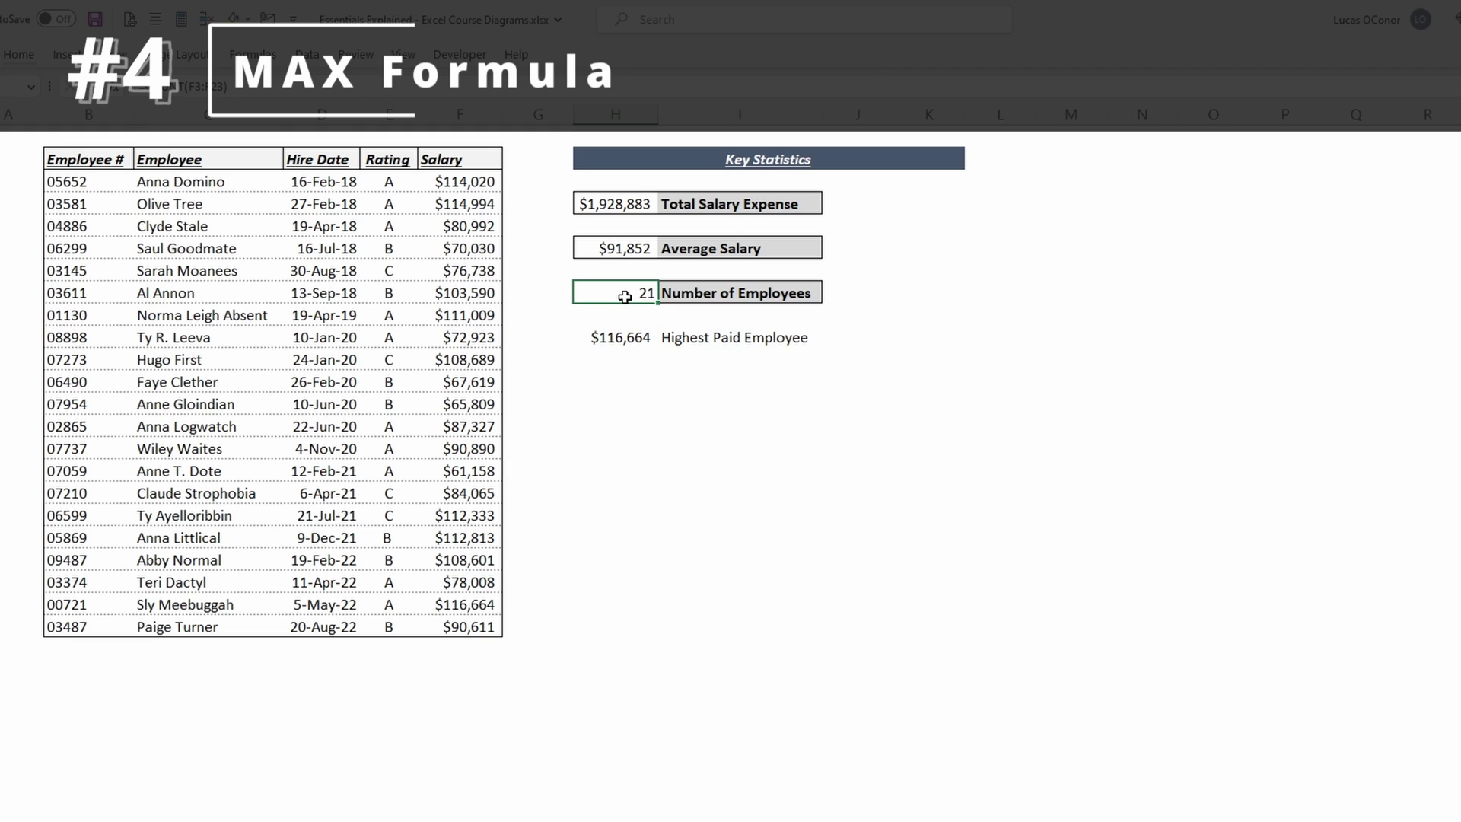
# Enter a MAX formula in H11 that returns the latest hire date from D3:D23
pyautogui.write('=')
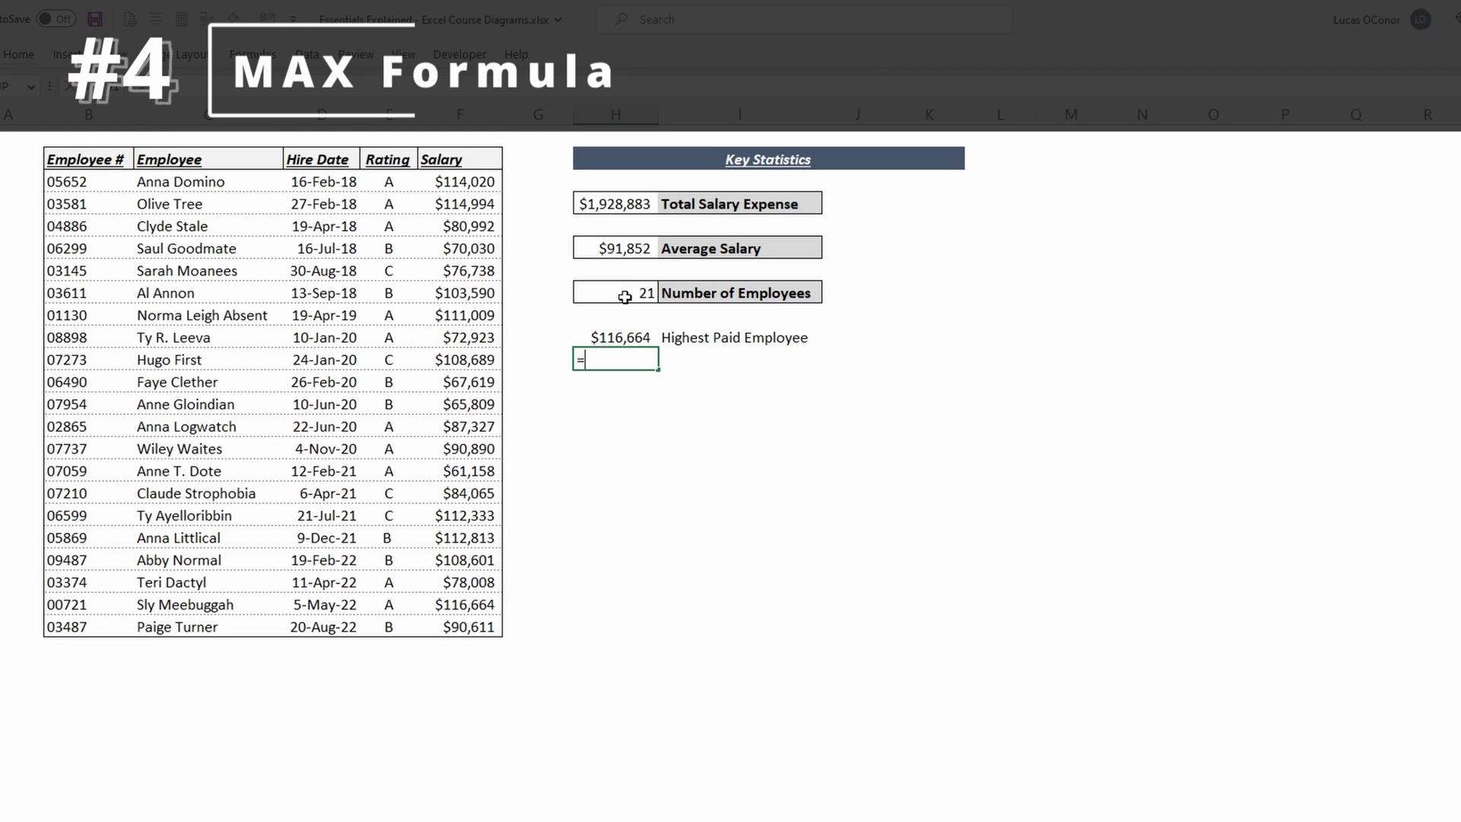
pyautogui.write('MAX(')
pyautogui.press('Left')
pyautogui.press('Left')
pyautogui.press('Left')
pyautogui.press('Left')
pyautogui.press('Up')
pyautogui.press('Up')
pyautogui.press('Up')
pyautogui.press('Up')
pyautogui.press('Up')
pyautogui.press('Up')
pyautogui.press('Up')
pyautogui.press('Up')
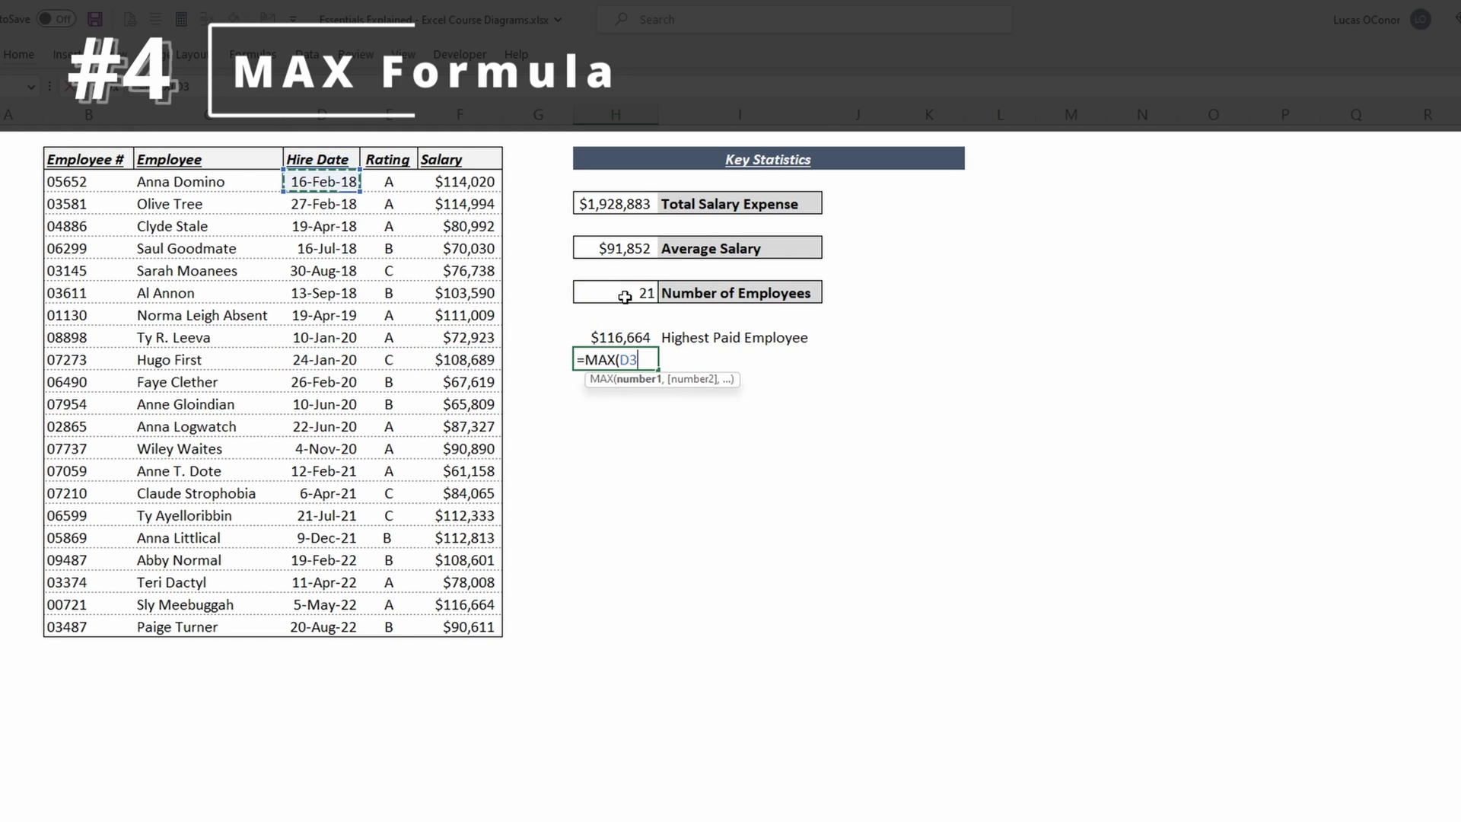
pyautogui.hotkey('ctrl', 'shift', 'Down')
pyautogui.press('Return')
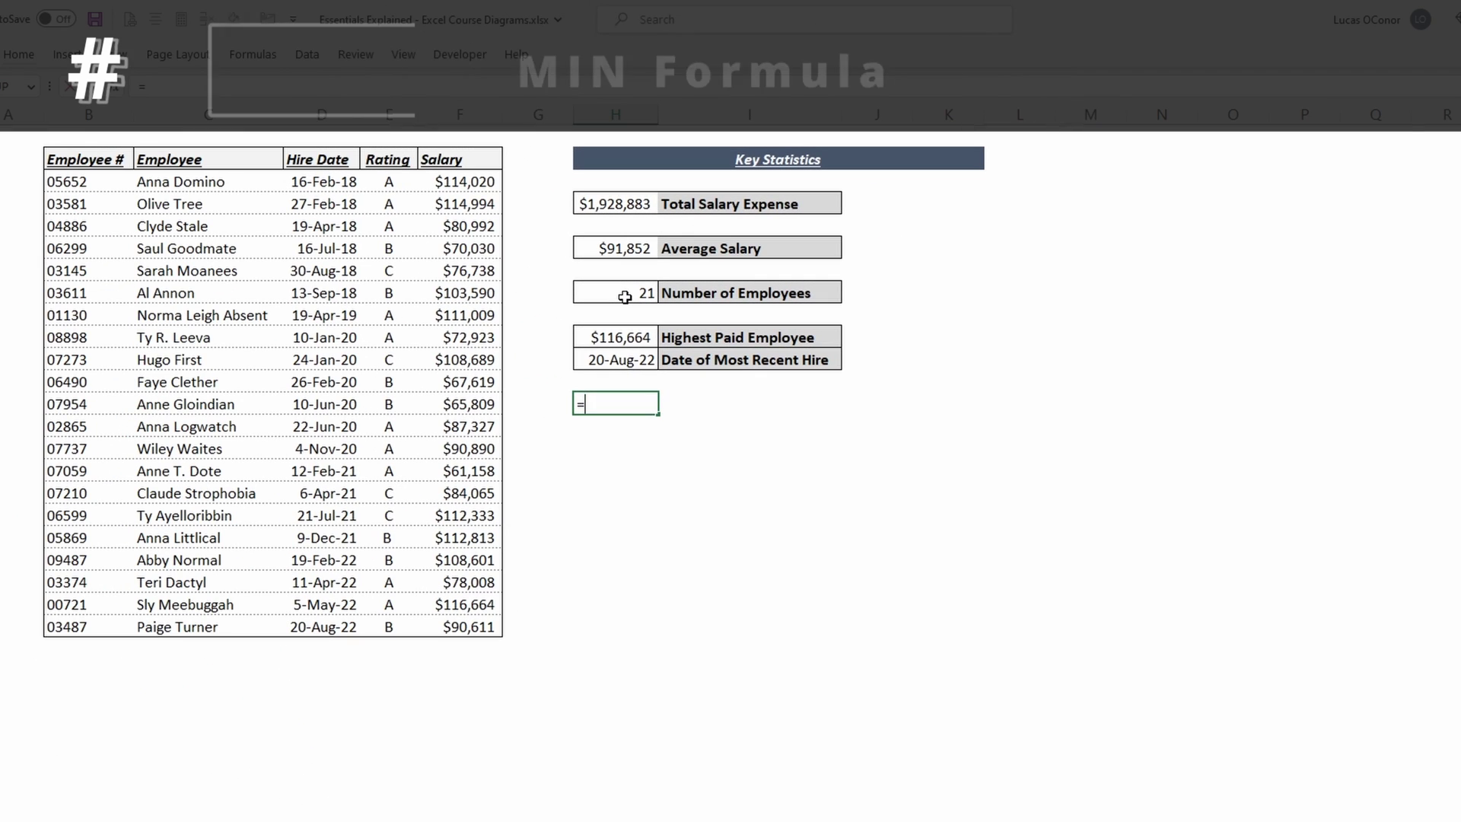
# Enter a MIN formula in H13 that returns the lowest salary in F3:F23
pyautogui.write('min')
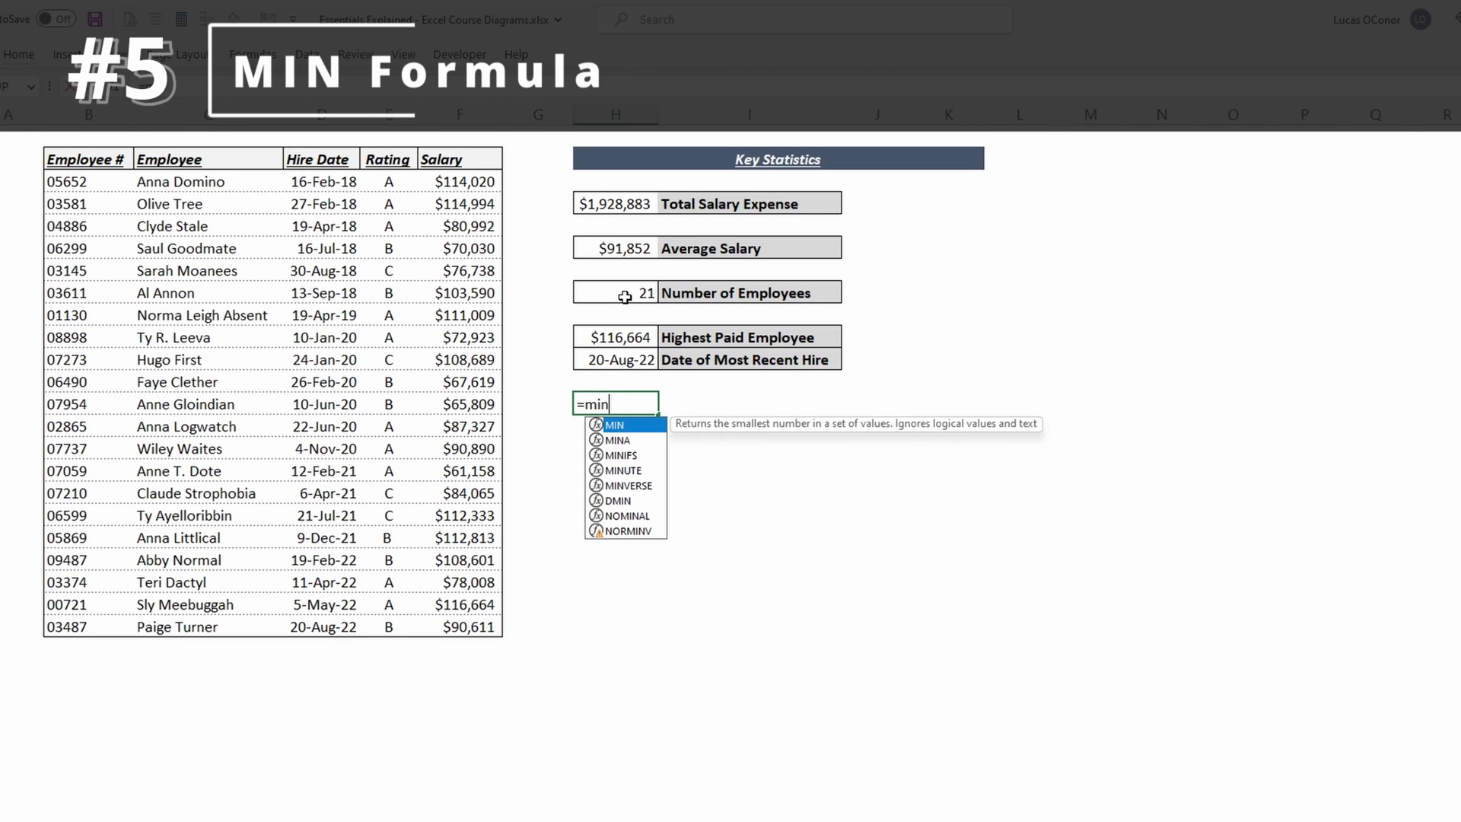
pyautogui.press('Tab')
pyautogui.press('Left')
pyautogui.press('Left')
pyautogui.hotkey('ctrl', 'Up')
pyautogui.press('Down')
pyautogui.hotkey('ctrl', 'shift', 'Down')
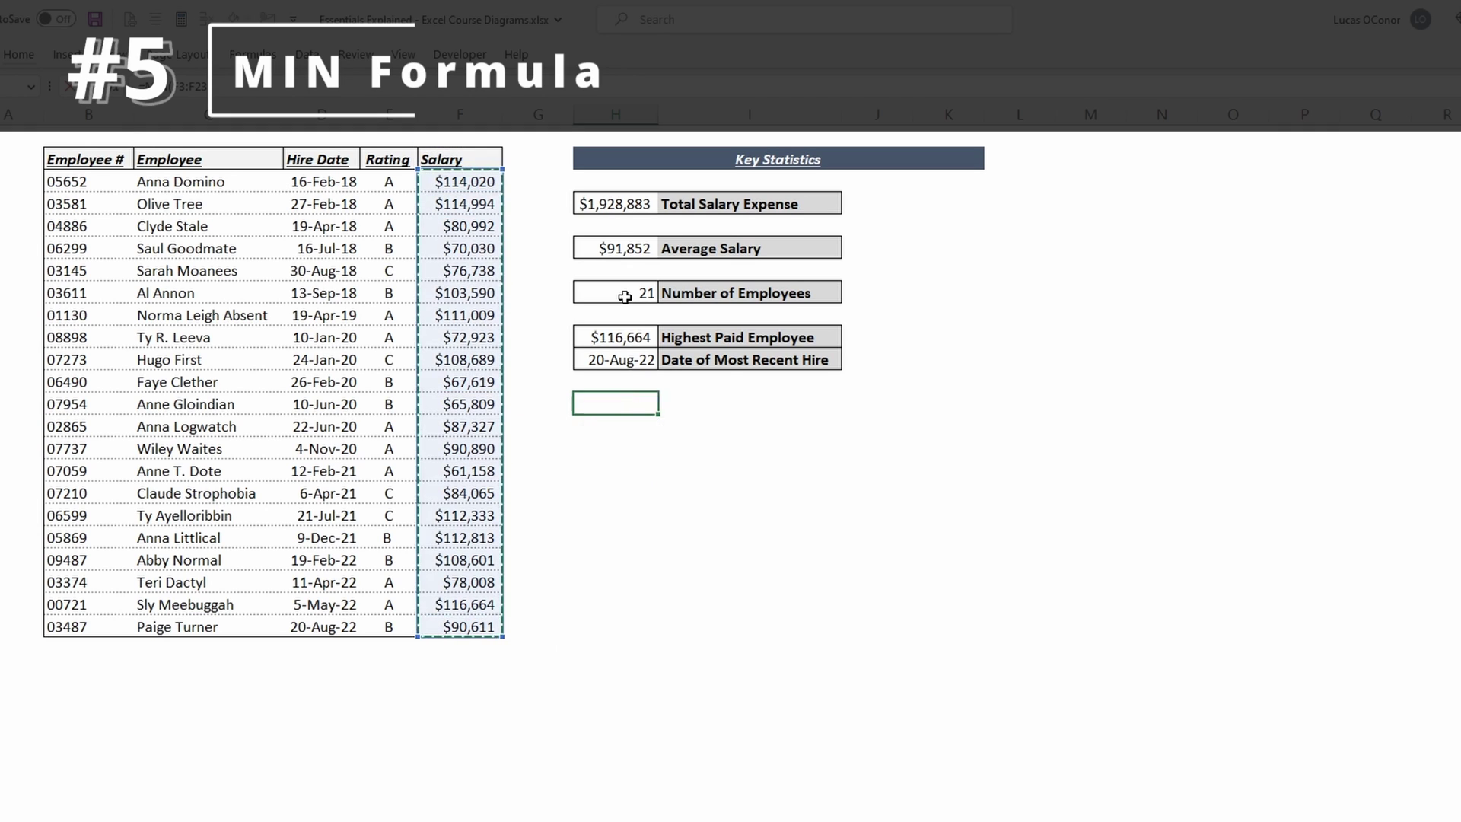
pyautogui.press('Return')
# Copy the labels in I10:I11 to I13:I14 and apply the formatting of H10:H11 to H13:H14
pyautogui.press('Right')
pyautogui.press('Up')
pyautogui.press('Up')
pyautogui.press('Up')
pyautogui.hotkey('shift', 'Down')
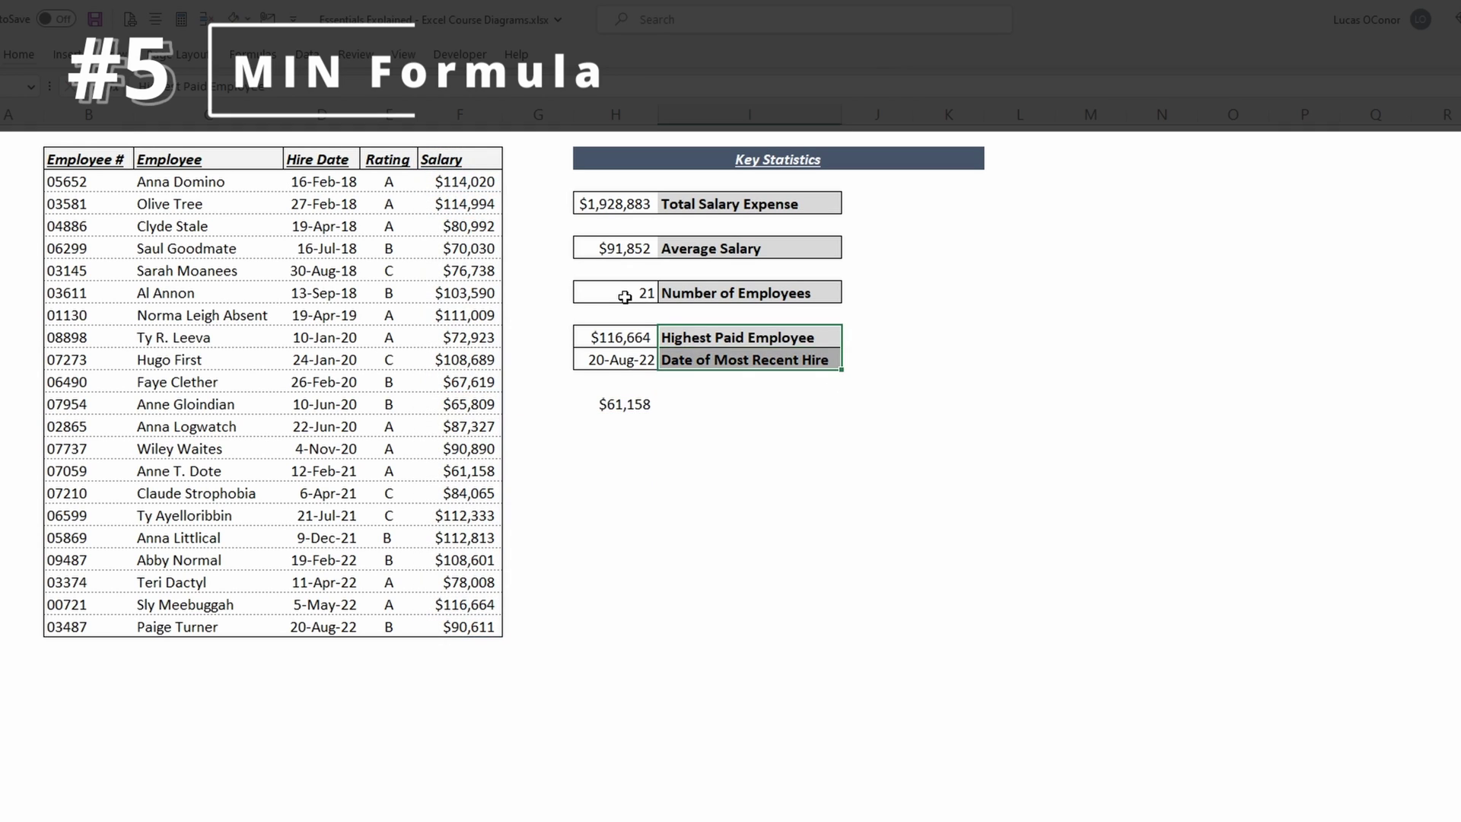
pyautogui.press('Down')
pyautogui.press('Down')
pyautogui.press('Down')
pyautogui.write('Highest Paid Employee Date of Most Recent Hire')
pyautogui.press('Down')
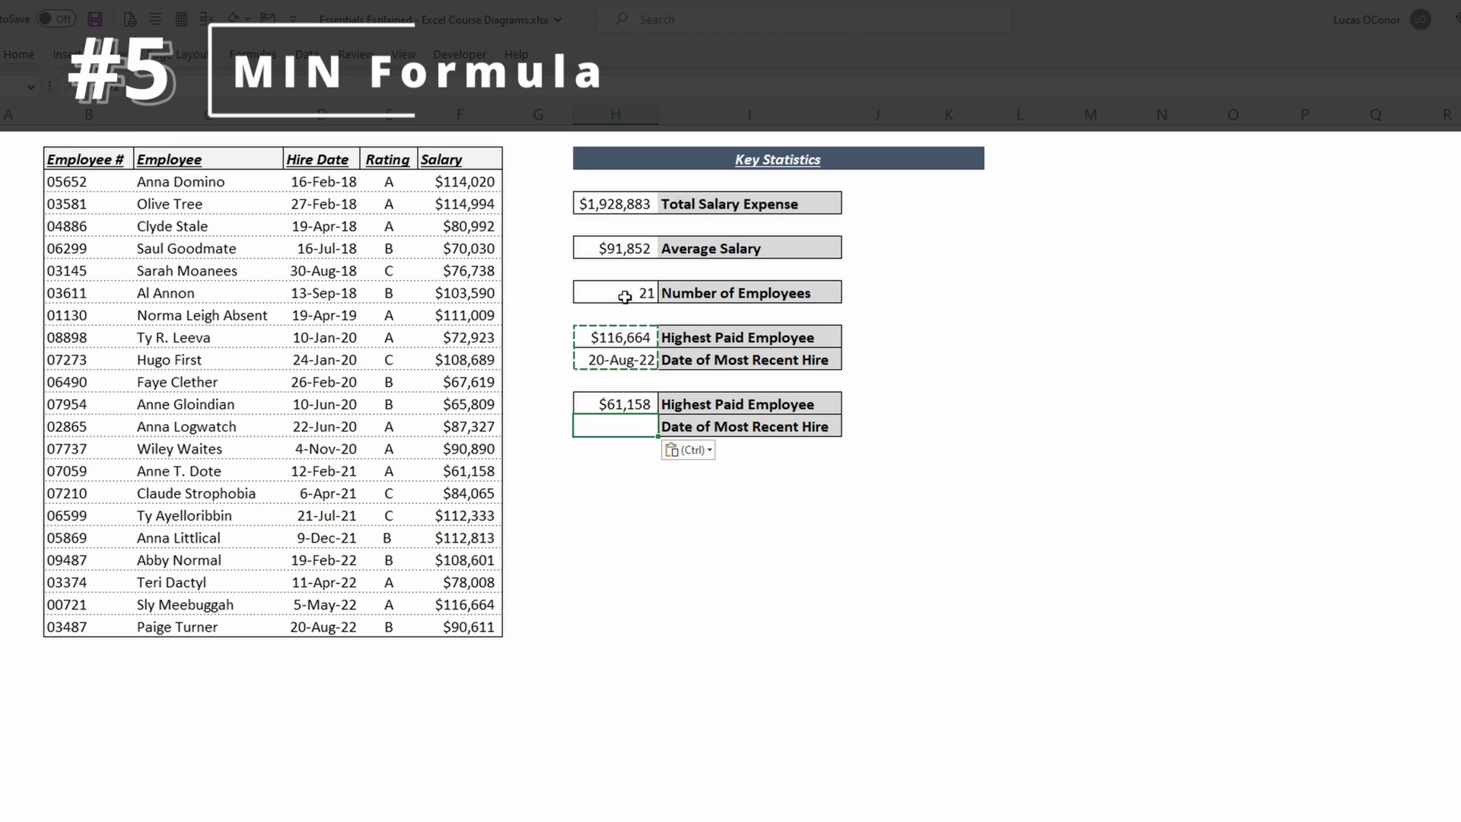
# Enter a MIN formula in H14 that returns the earliest hire date from D3:D23
pyautogui.write('=min')
pyautogui.press('Tab')
pyautogui.press('Left')
pyautogui.press('Left')
pyautogui.press('Left')
pyautogui.press('Left')
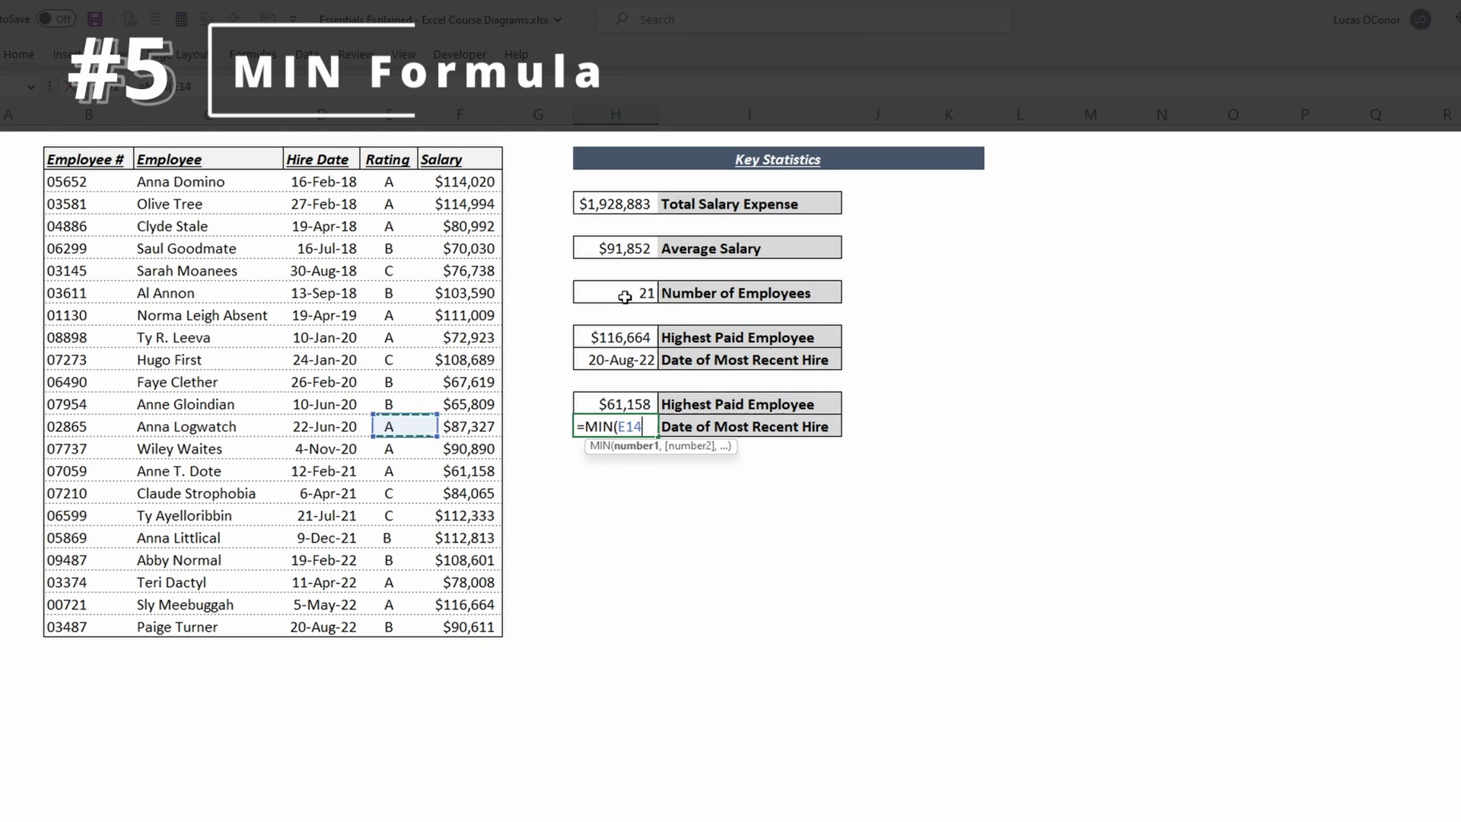
pyautogui.hotkey('ctrl', 'Up')
pyautogui.press('Down')
pyautogui.hotkey('ctrl', 'shift', 'Down')
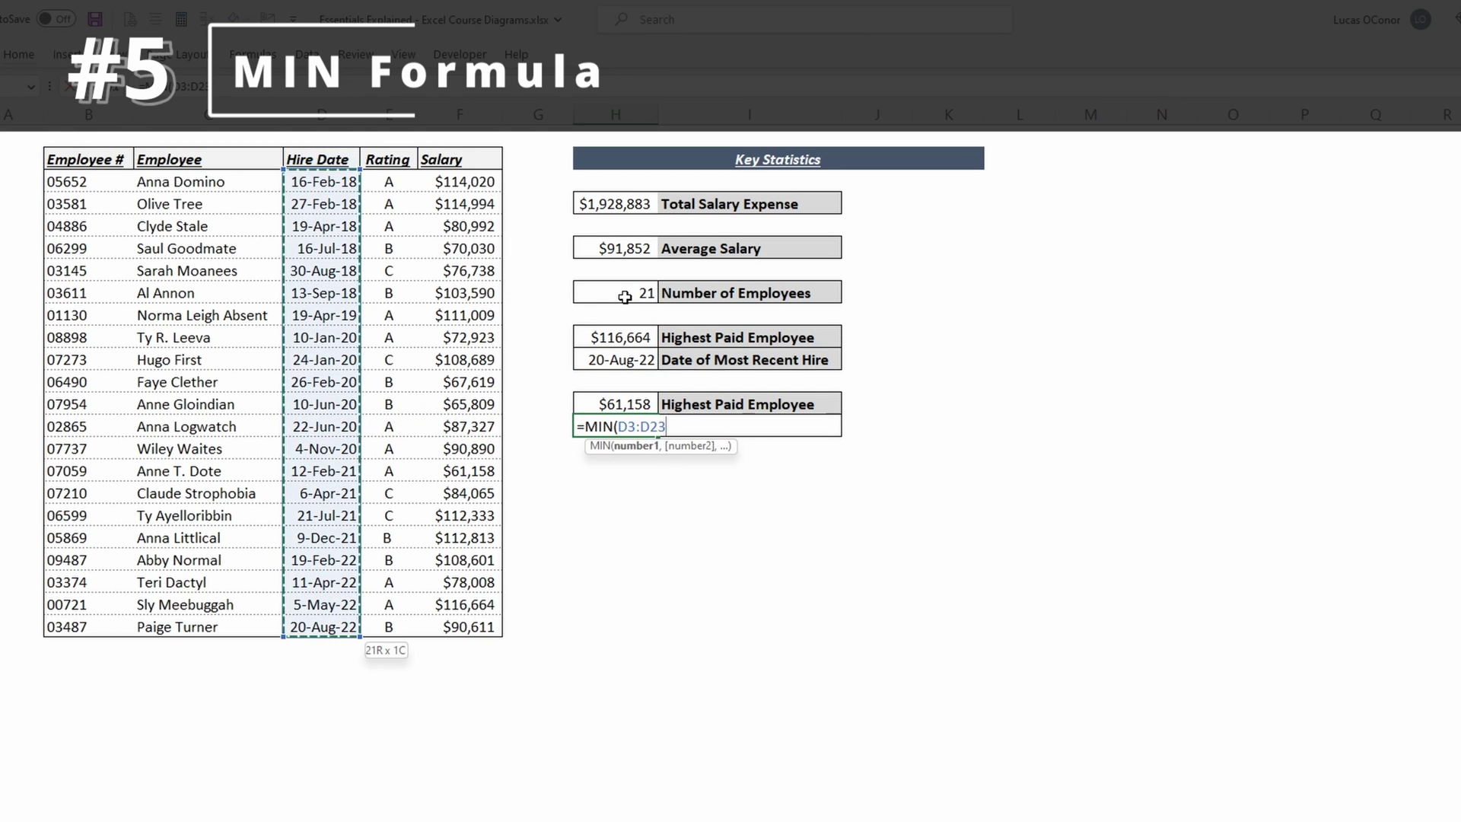
pyautogui.press('Return')
# Insert a new column G beside the Salary column and head it "IFS"
pyautogui.press('Up')
pyautogui.press('Left')
pyautogui.hotkey('ctrl', 'space')
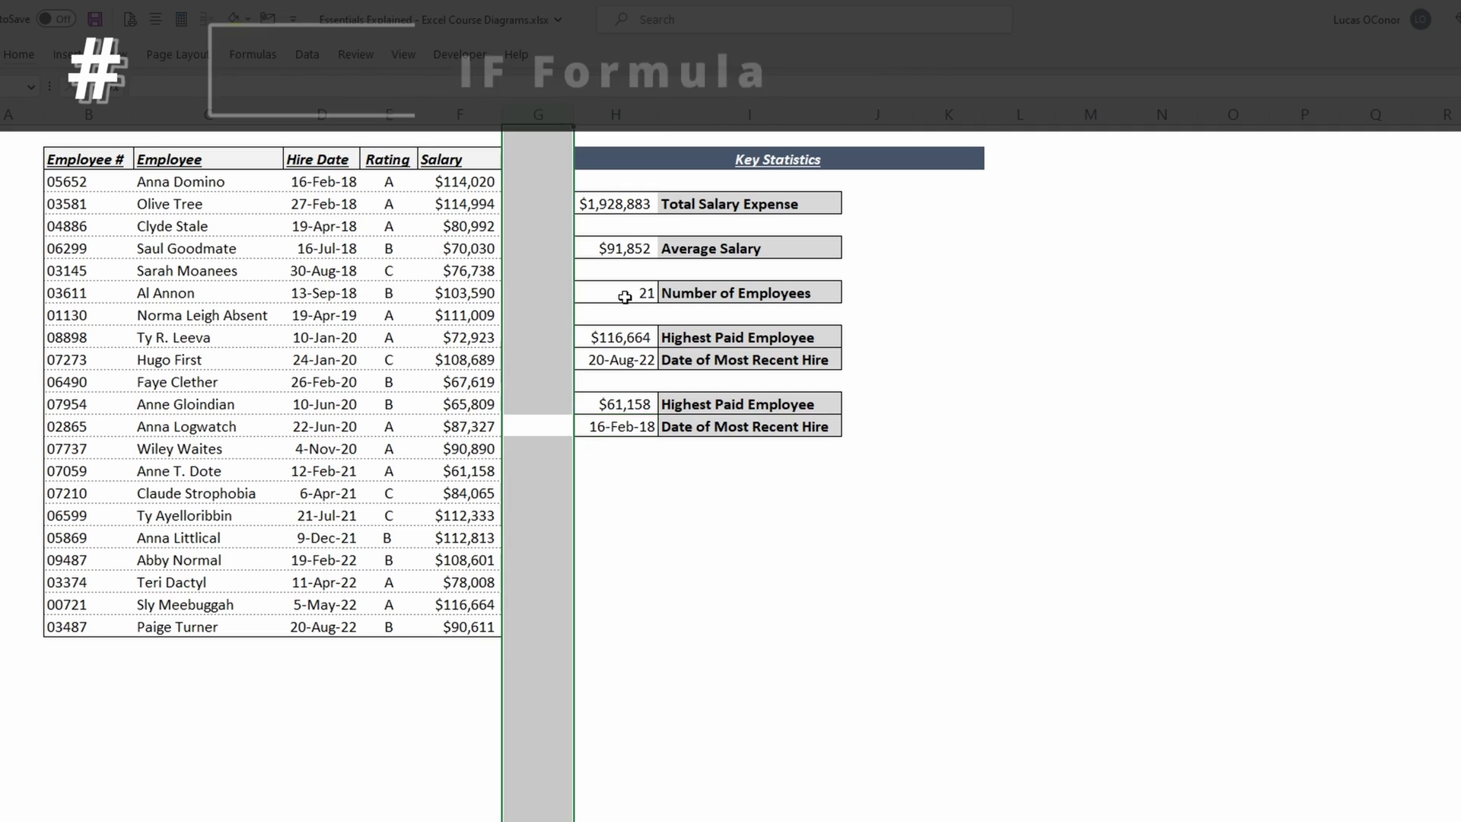
pyautogui.hotkey('ctrl', 'shift', '+')
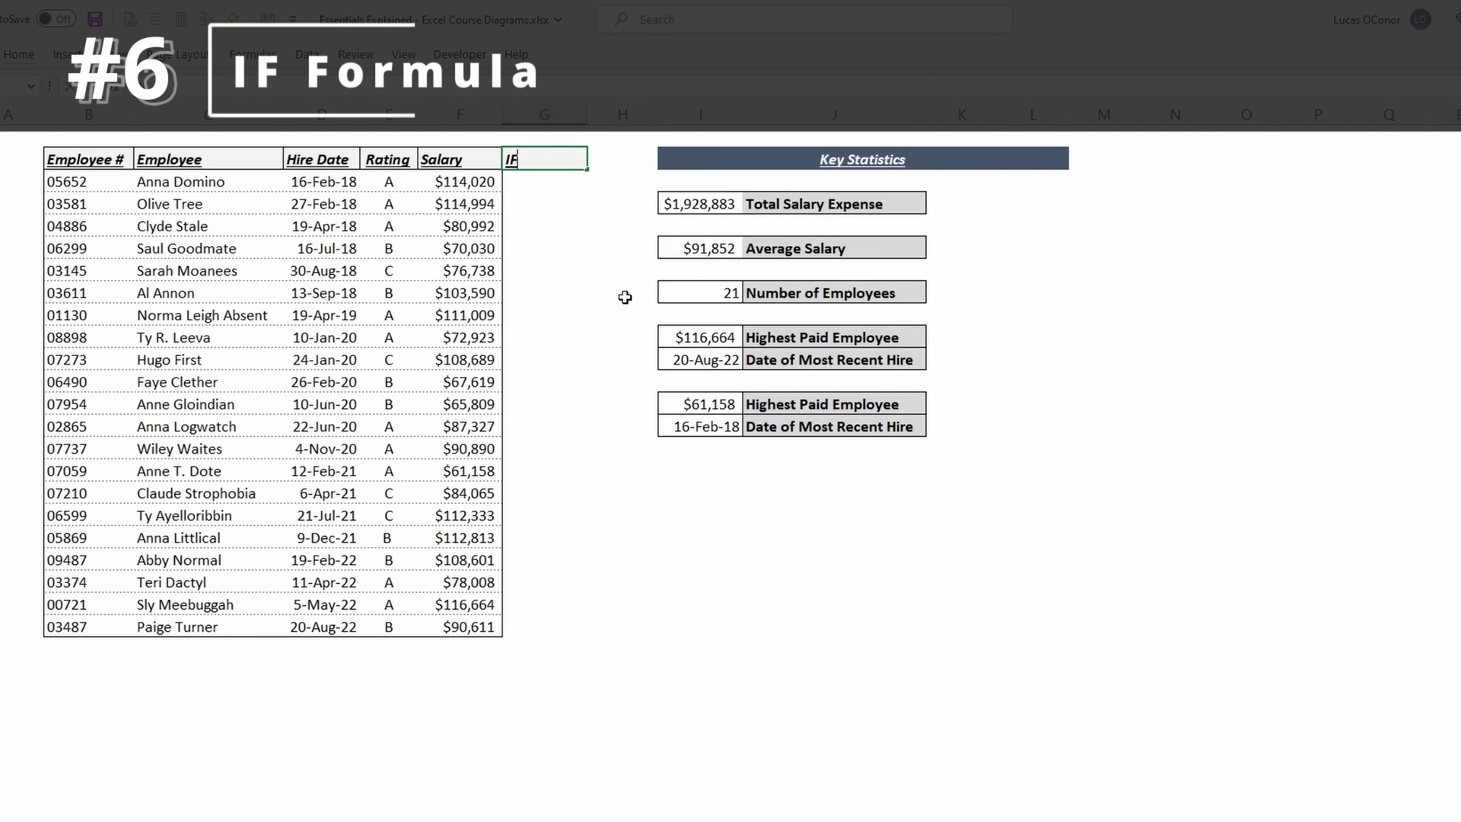
# Enter an IF formula in G3 that returns "Excellent" when the rating in E3 is "A", otherwise blank, and fill it down to row 23
pyautogui.write('=')
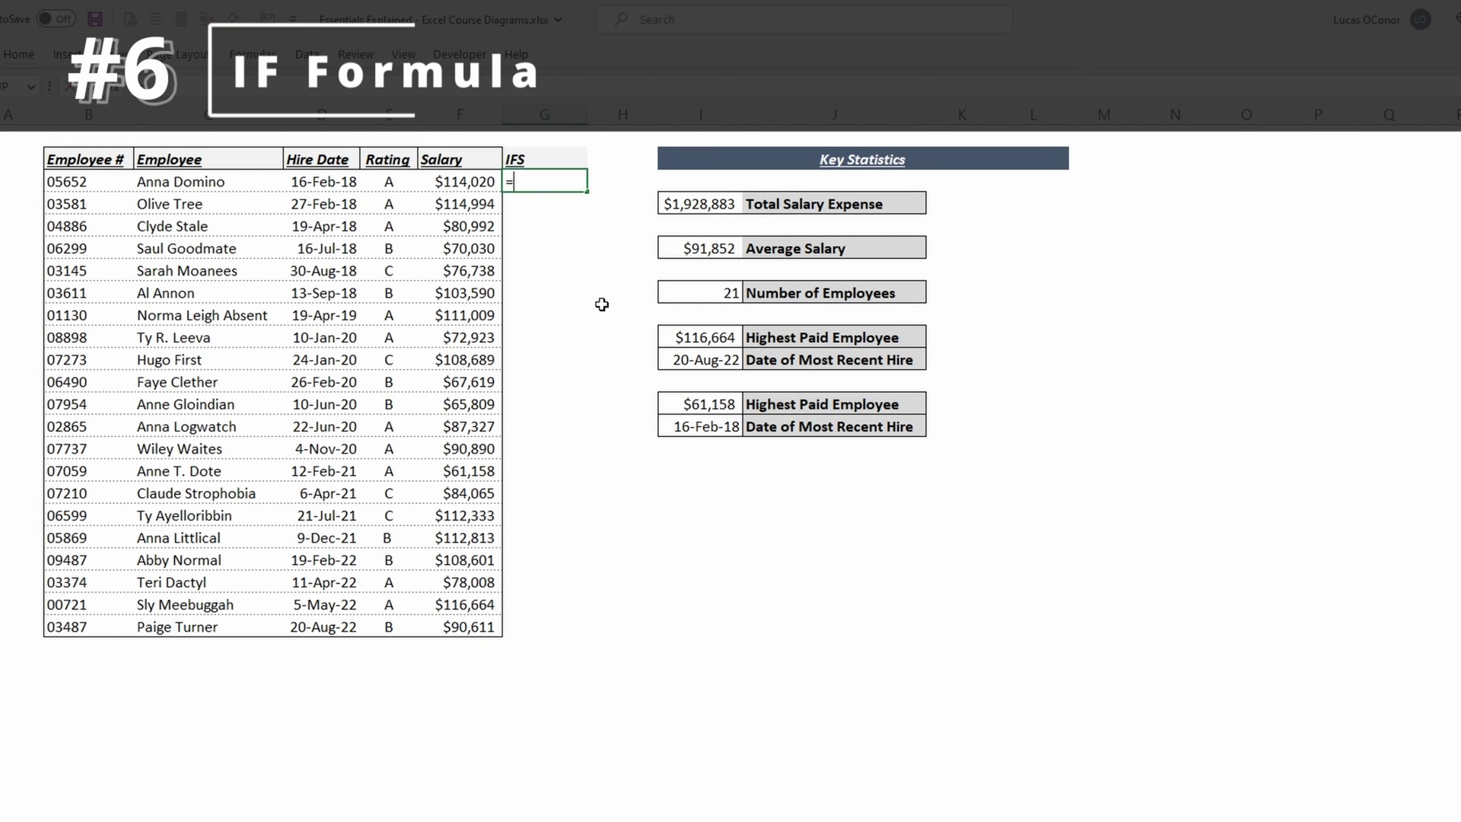
pyautogui.write('IF(')
pyautogui.press('Left')
pyautogui.press('Left')
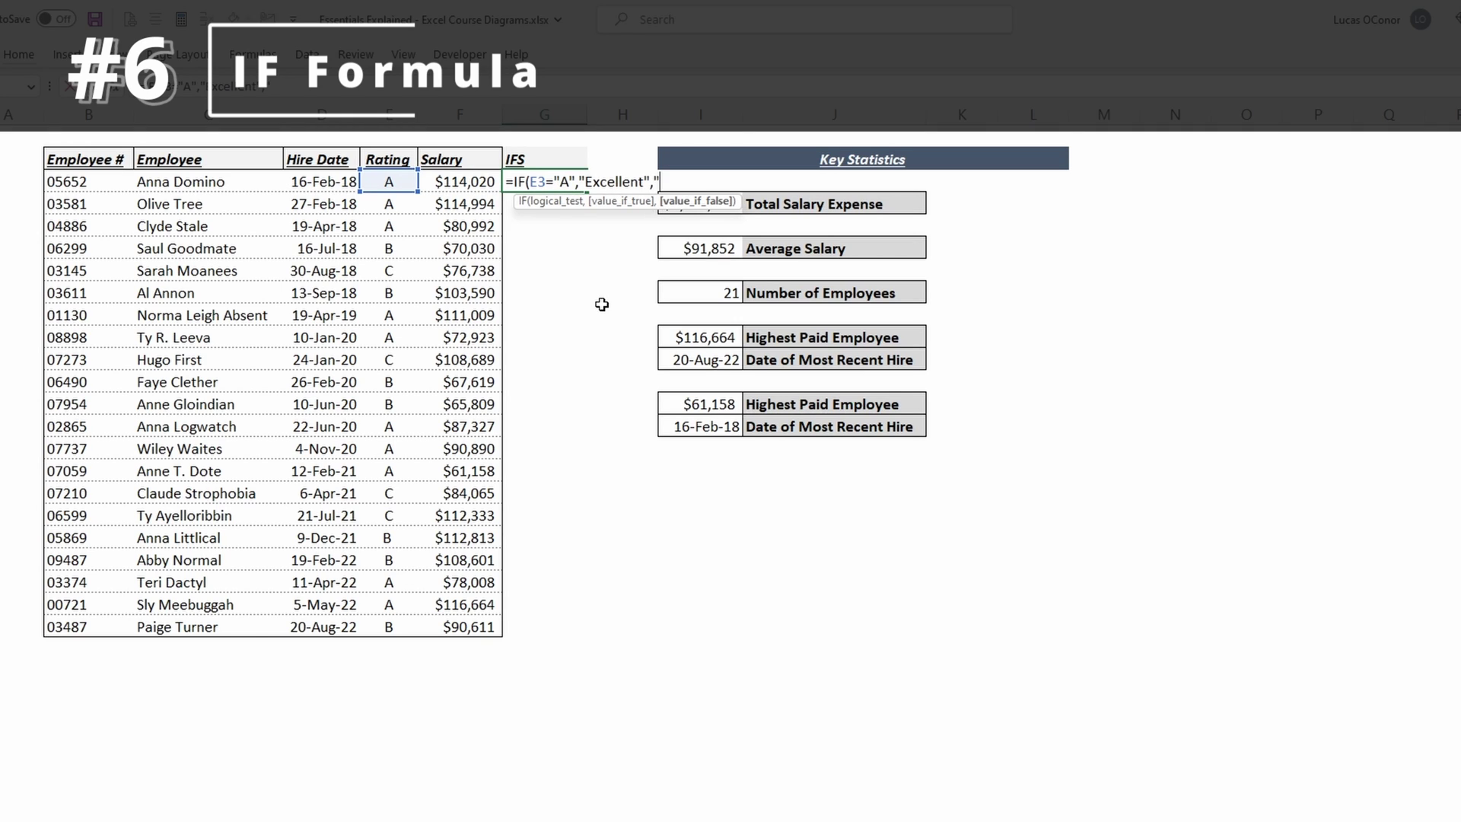
pyautogui.write('")')
pyautogui.hotkey('ctrl', 'Return')
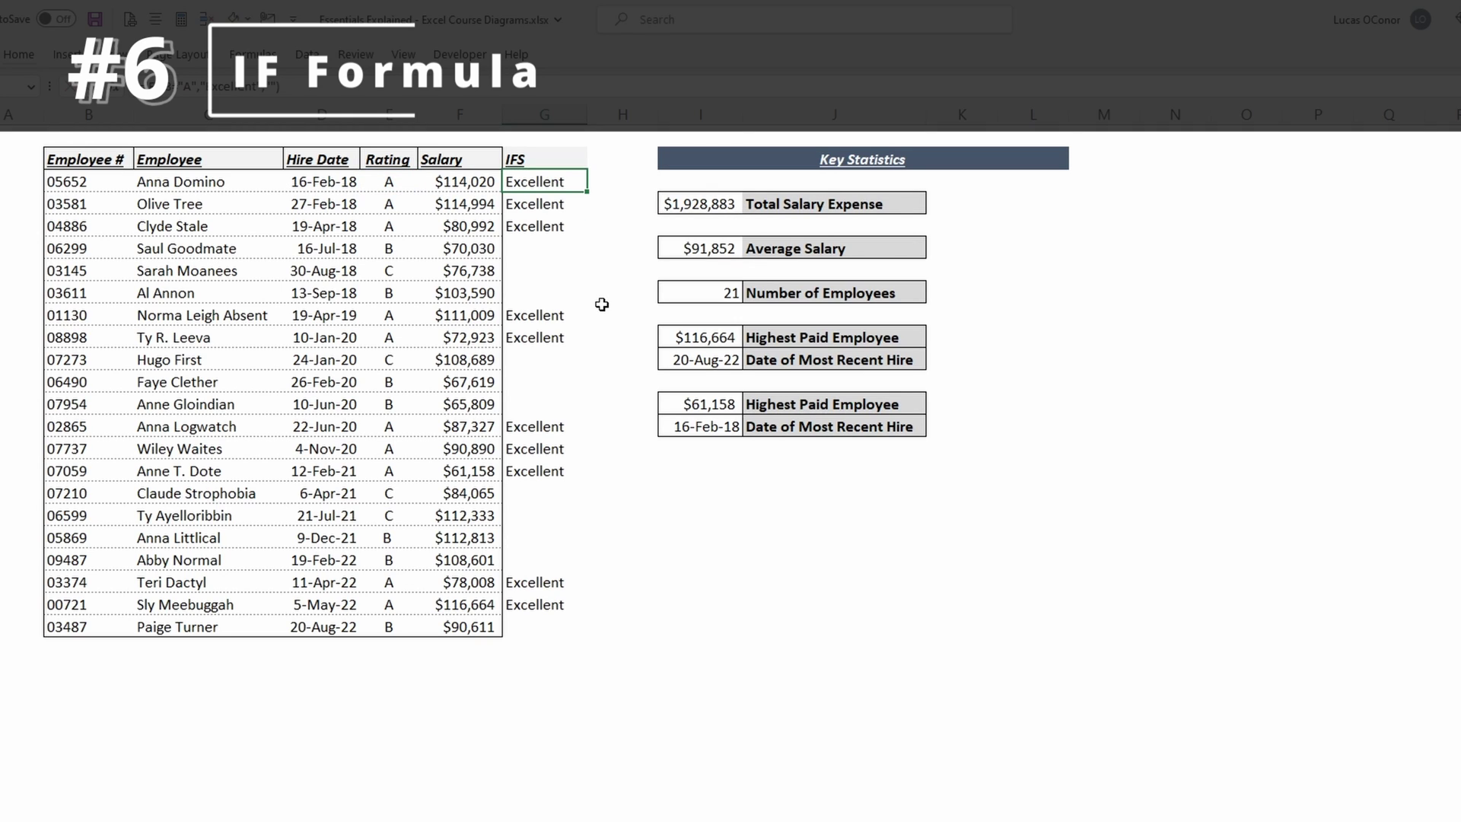
# Examine the employee rows flagged "Excellent" against their ratings
pyautogui.press('Down')
pyautogui.press('Down')
pyautogui.hotkey('ctrl', 'shift', 'Left')
pyautogui.hotkey('shift', 'Up')
pyautogui.hotkey('shift', 'Up')
pyautogui.press('Down')
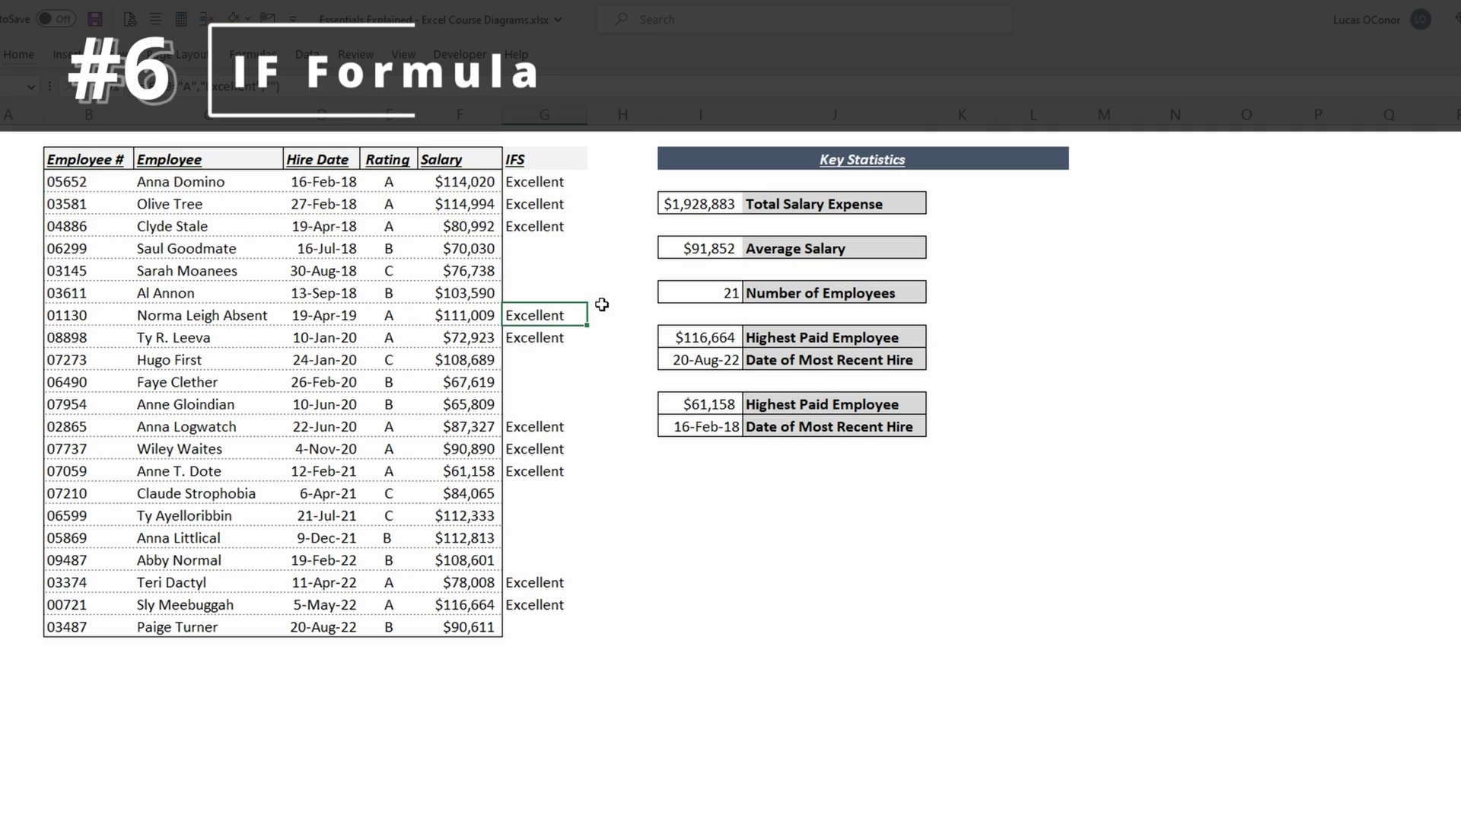
pyautogui.hotkey('ctrl', 'shift', 'Left')
pyautogui.hotkey('shift', 'Down')
pyautogui.hotkey('ctrl', 'Down')
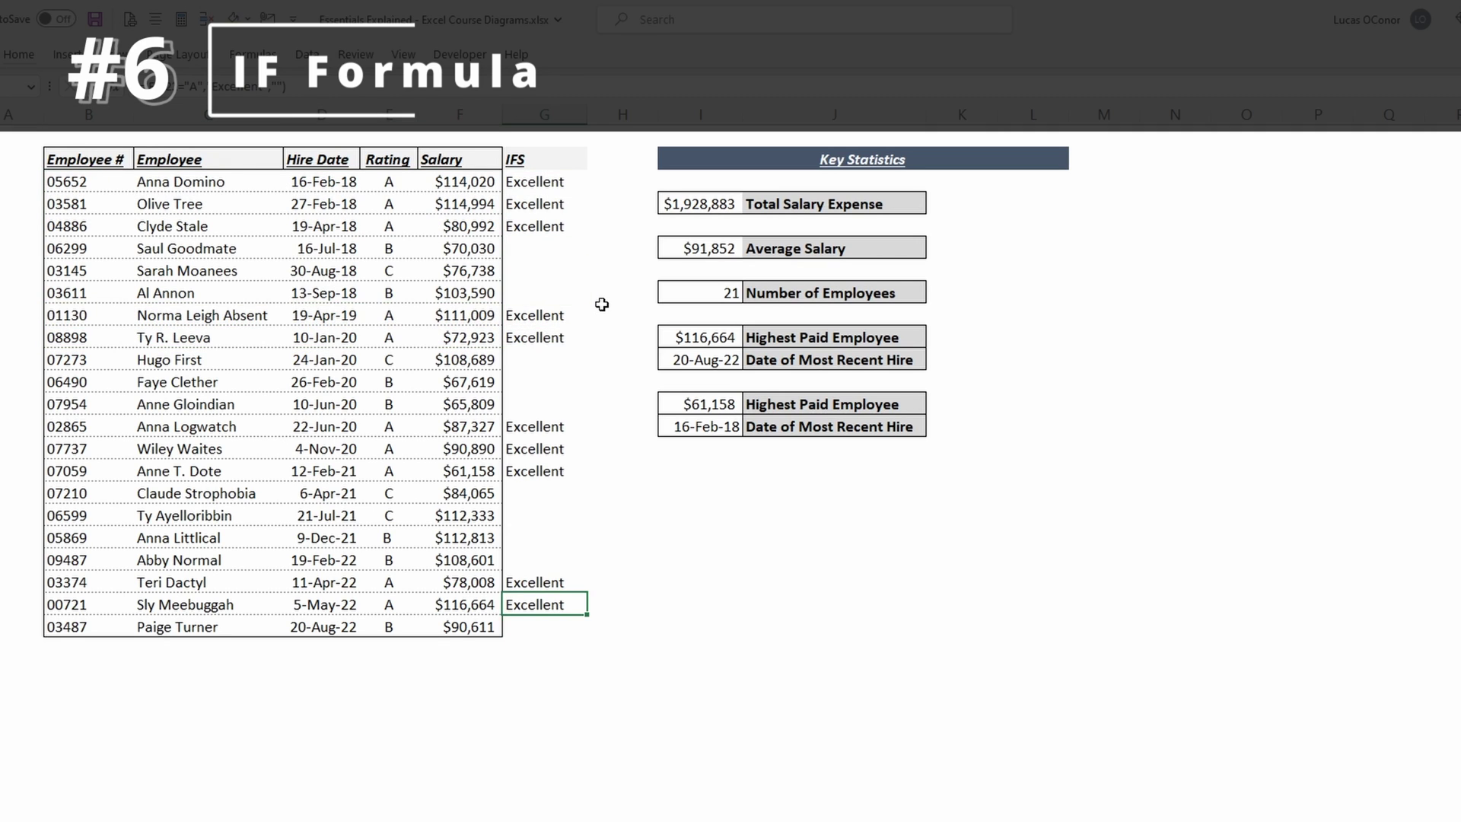
pyautogui.hotkey('ctrl', 'shift', 'Left')
pyautogui.hotkey('ctrl', 'shift', 'Up')
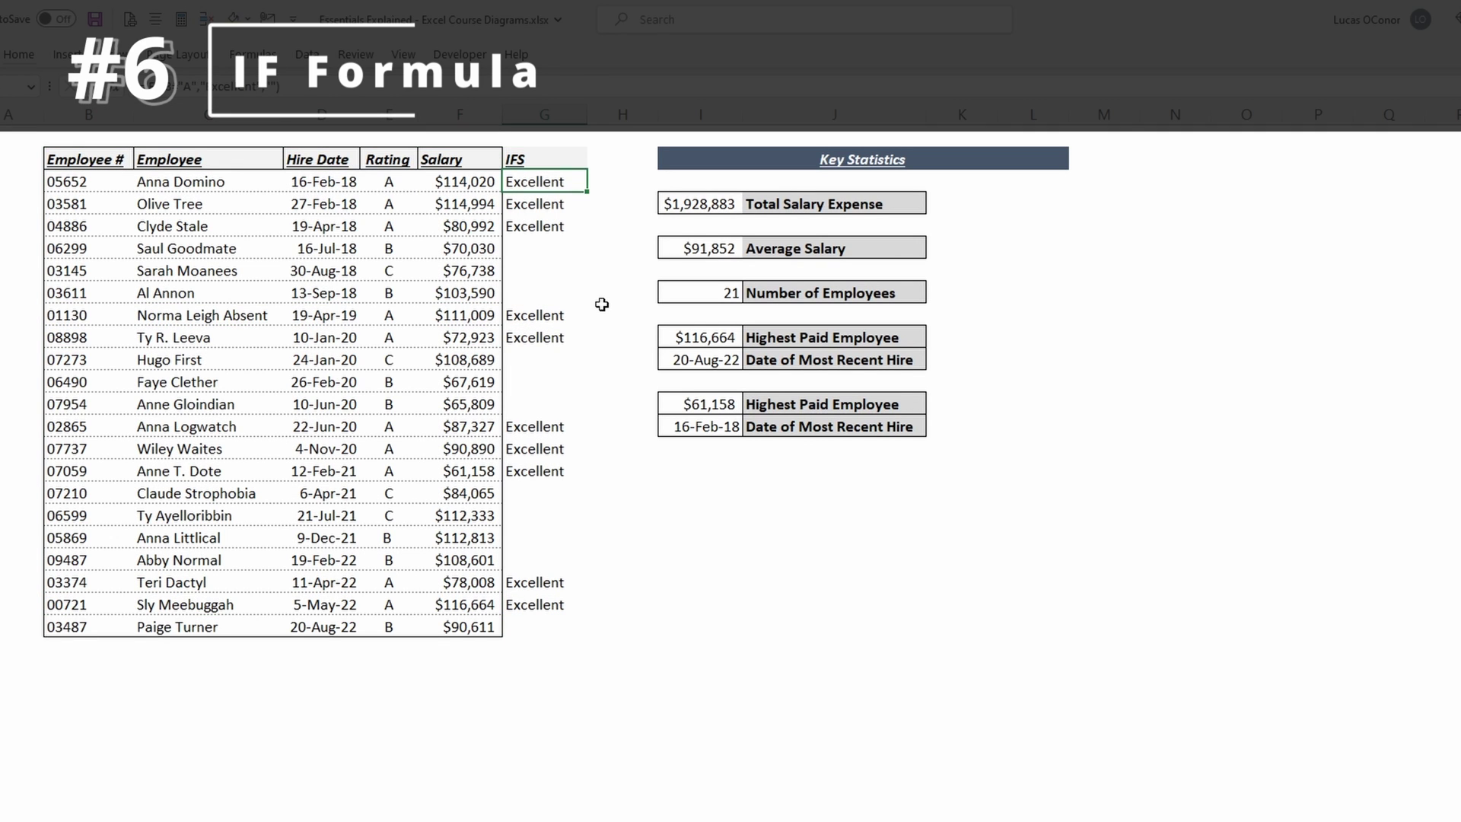
# Replace the column G formula with an IF that returns "Top Earner" when the salary in F3 exceeds 100000, otherwise blank, down to row 23
pyautogui.write('IF(')
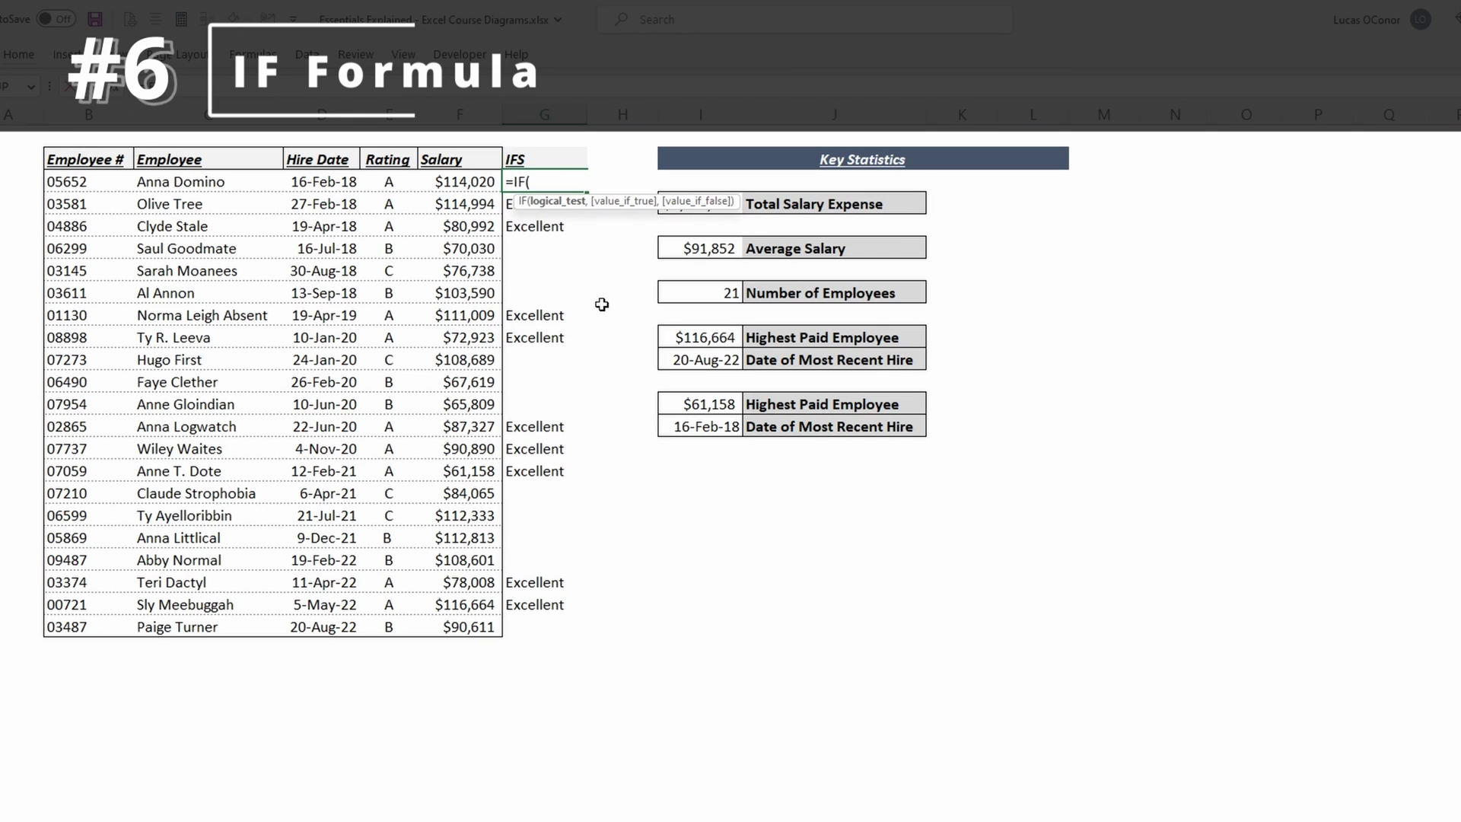
pyautogui.press('Left')
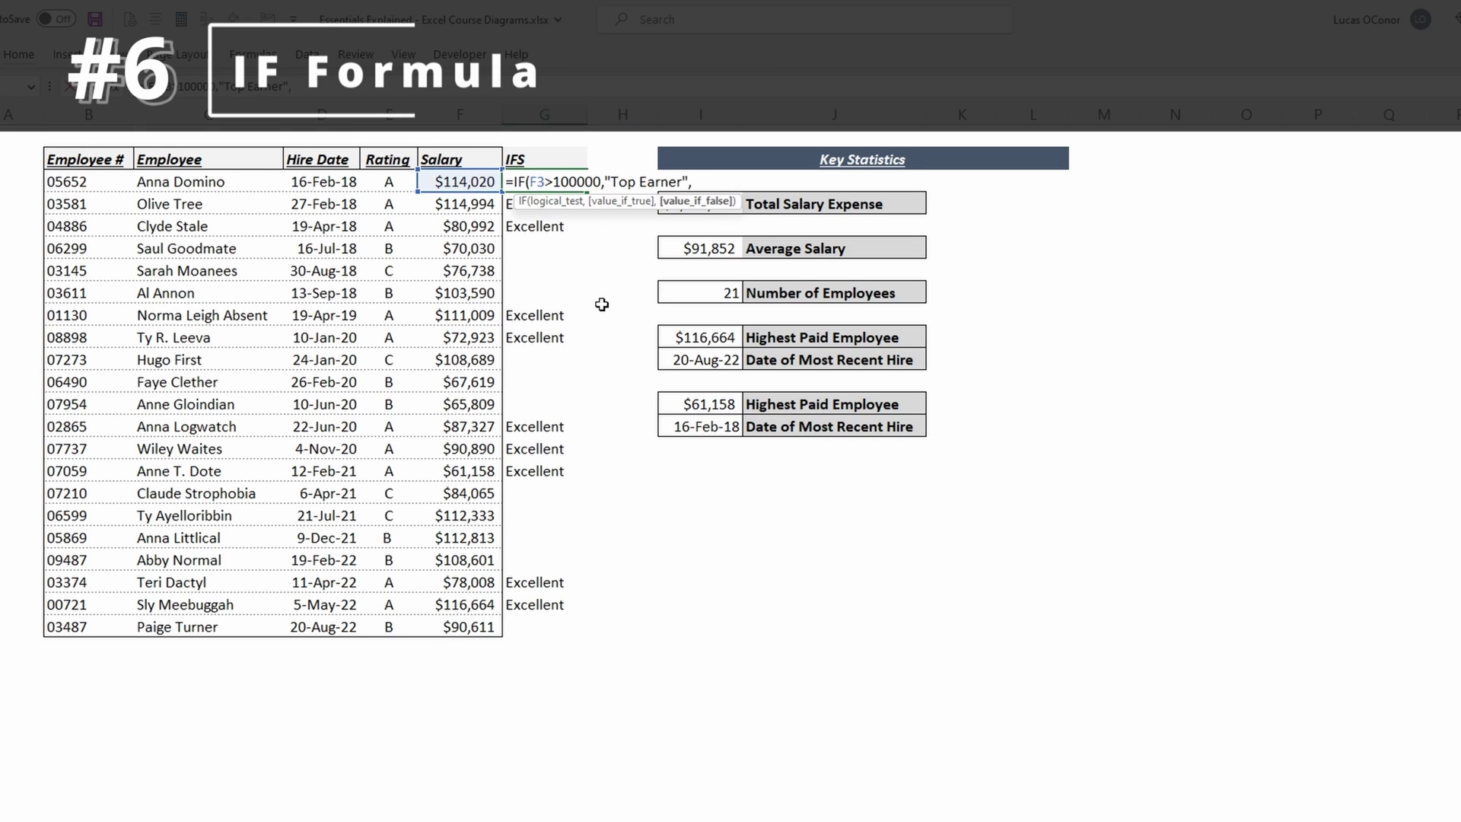
pyautogui.write(')')
pyautogui.press('Return')
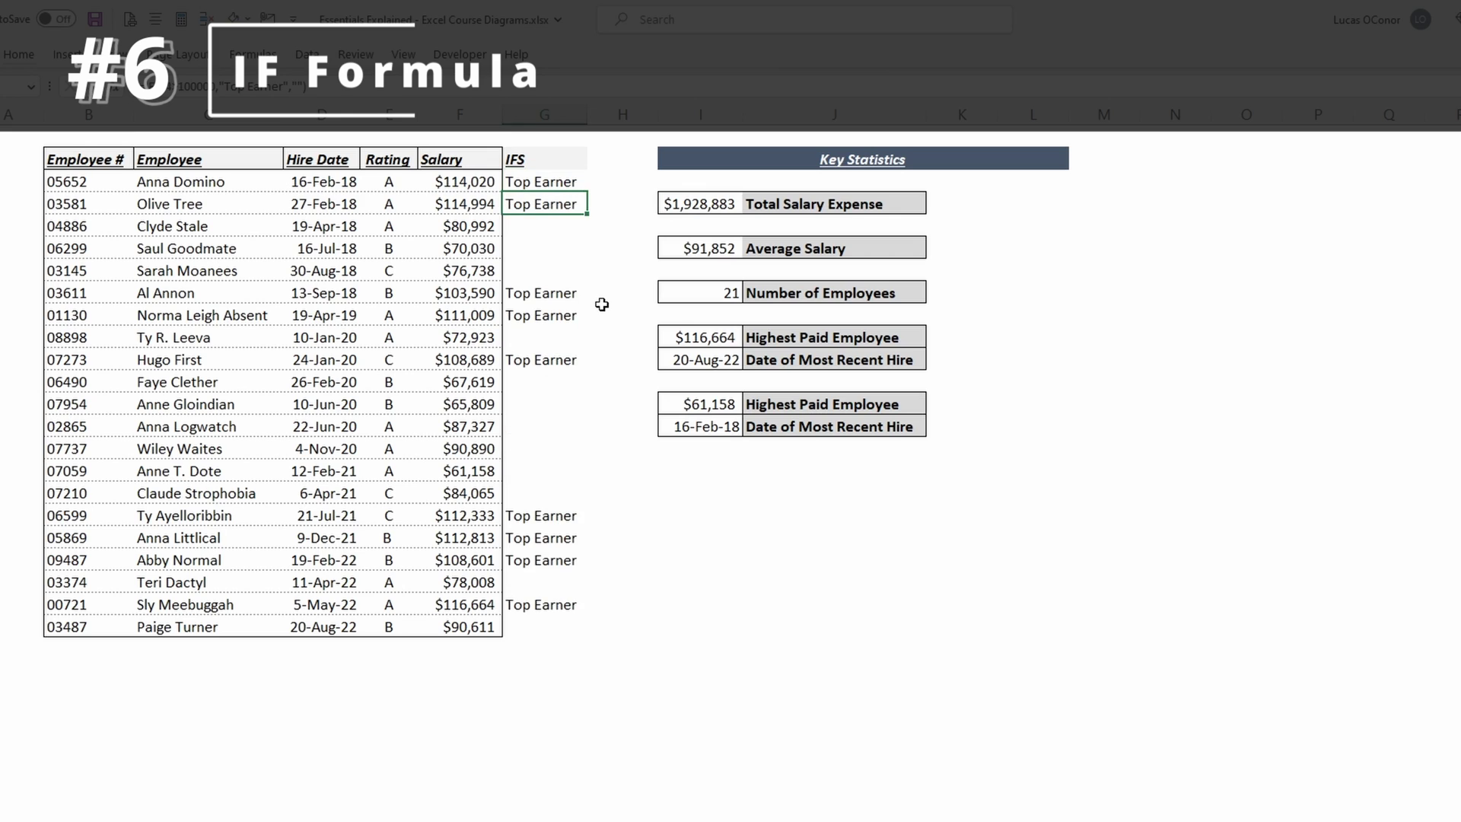
# Examine the employee rows flagged "Top Earner" against their salaries
pyautogui.hotkey('shift', 'Up')
pyautogui.press('Down')
pyautogui.press('Down')
pyautogui.press('Down')
pyautogui.press('Down')
pyautogui.hotkey('ctrl', 'shift', 'Left')
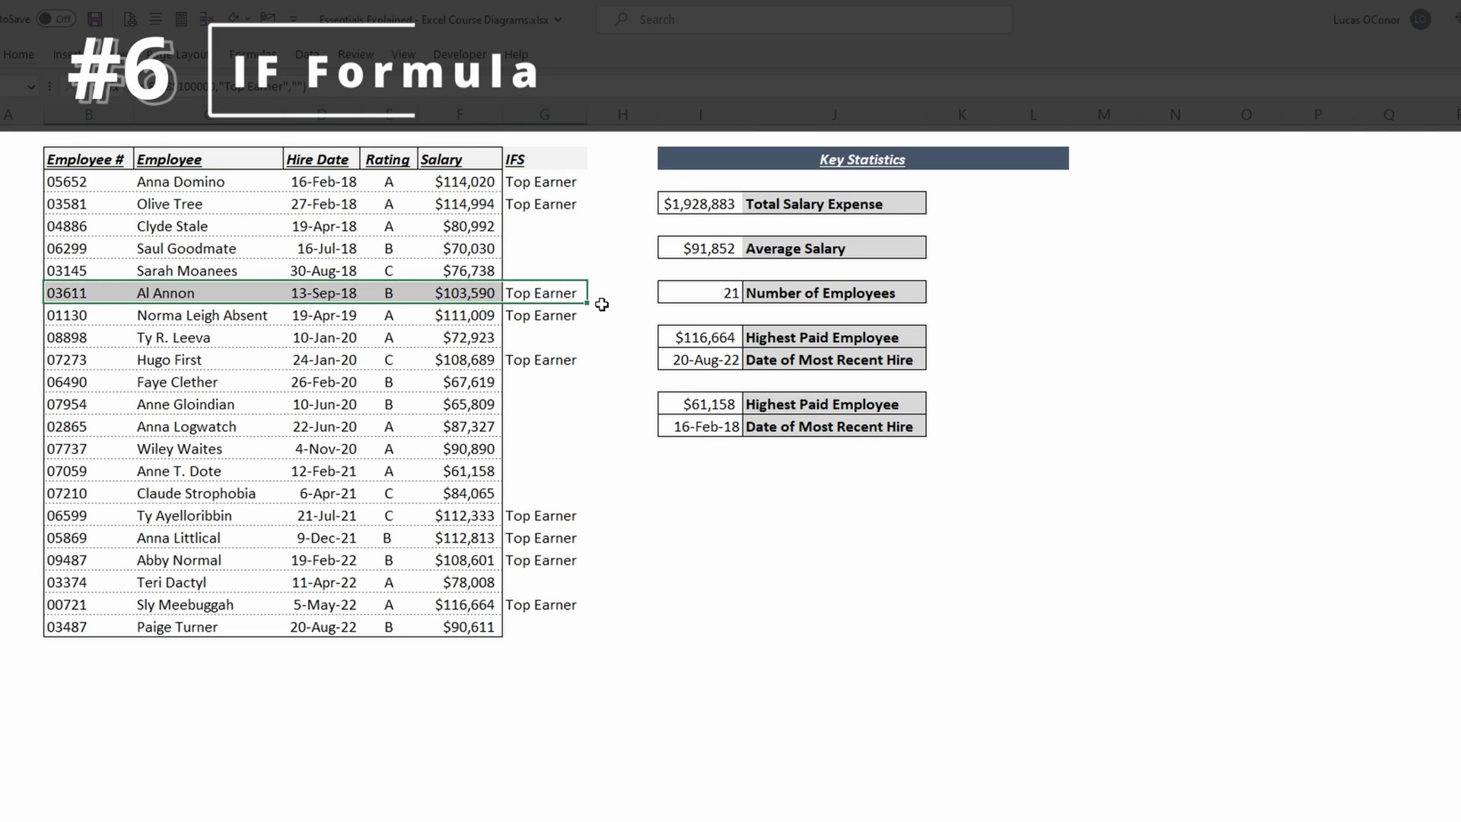
pyautogui.hotkey('shift', 'Down')
pyautogui.press('Down')
pyautogui.hotkey('ctrl', 'Up')
pyautogui.press('Down')
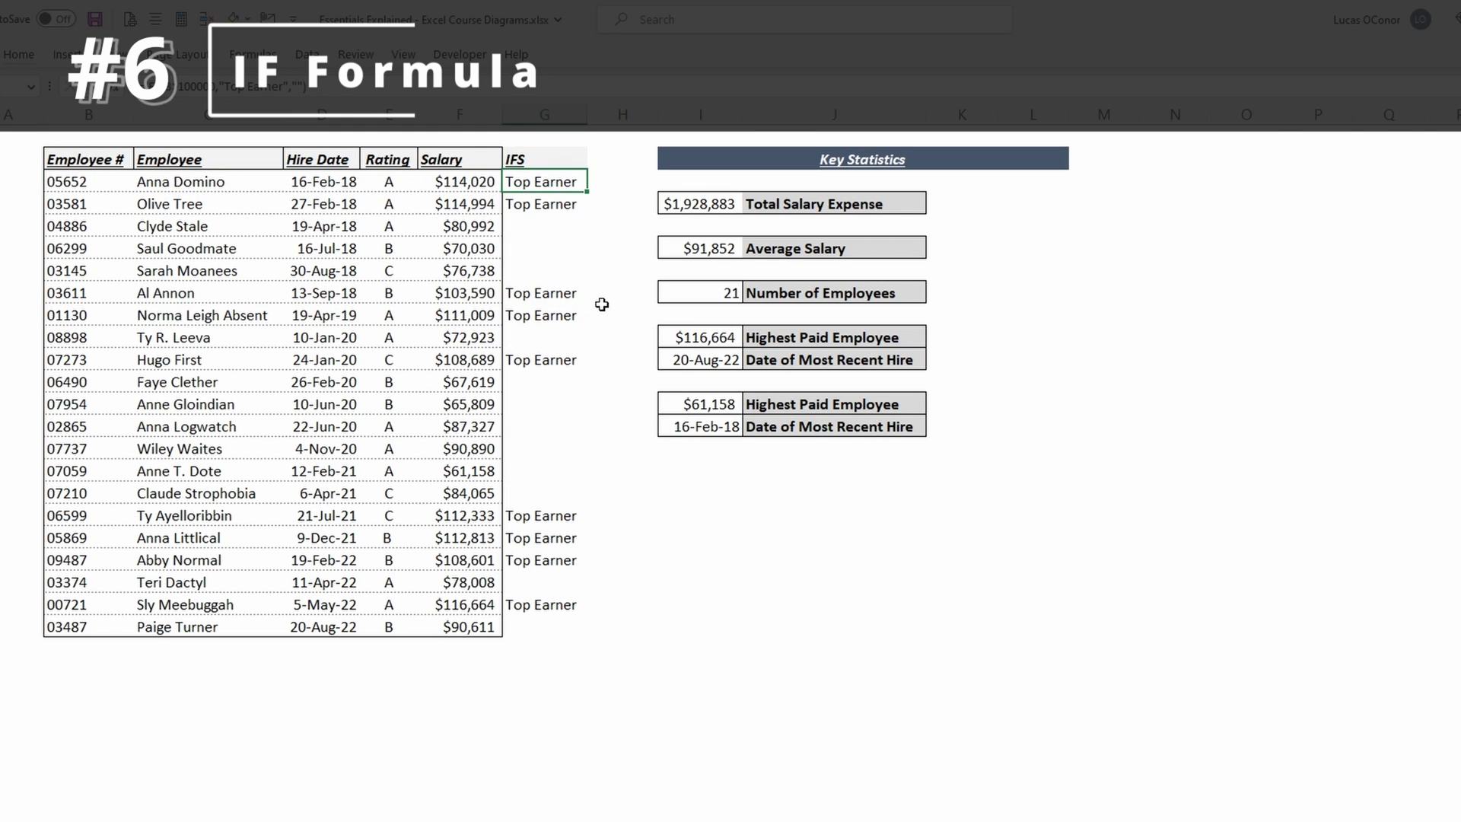
# Replace the column G formula with an IF that returns "New Hire" when D3 is after DATE(2019,12,31), otherwise blank, down to row 23
pyautogui.write('=IF(')
pyautogui.press('Left')
pyautogui.press('Left')
pyautogui.press('Left')
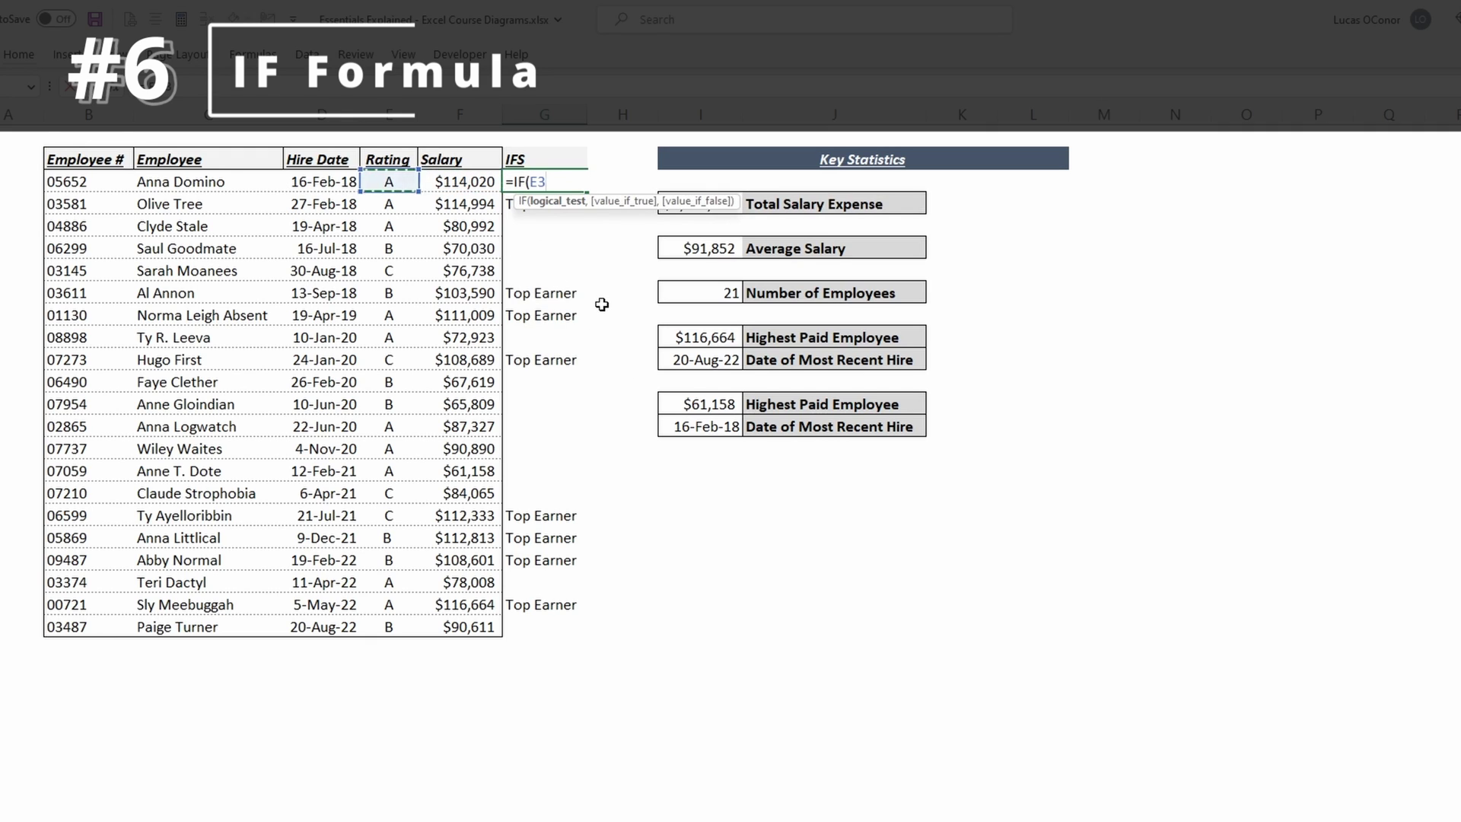
pyautogui.write('>date')
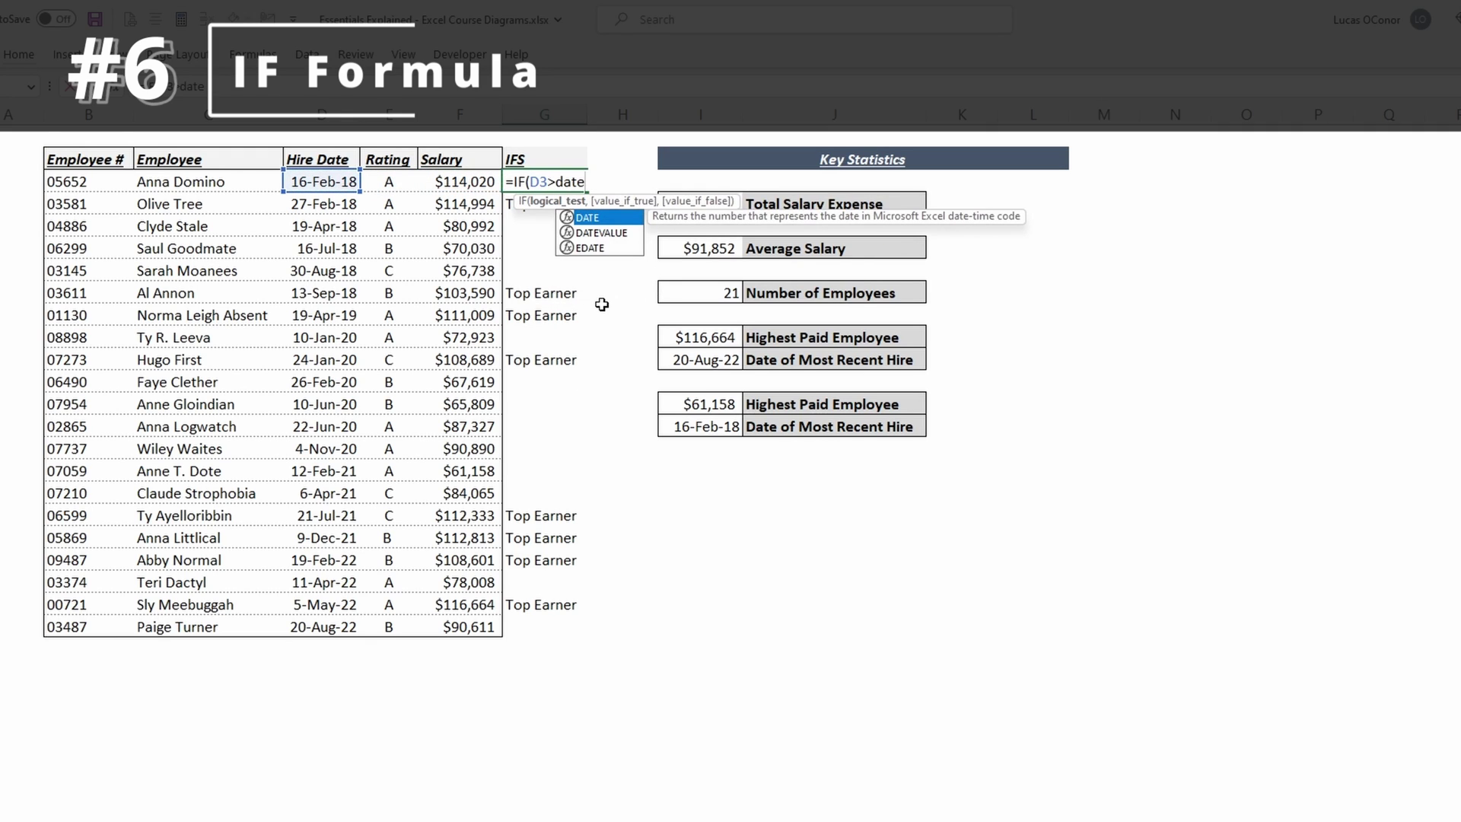
pyautogui.press('Tab')
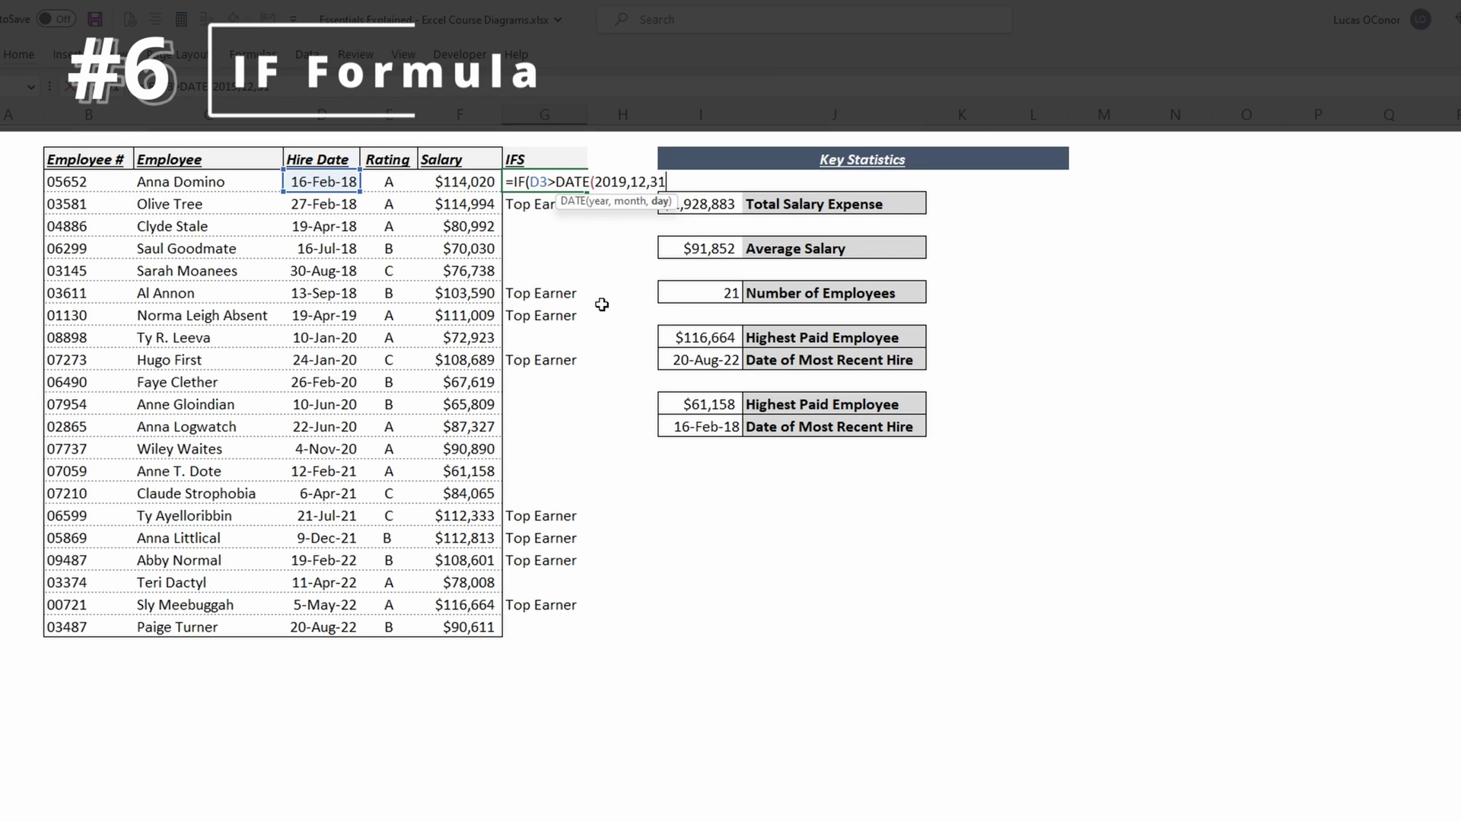
pyautogui.write('2019,12,31),"New Hir')
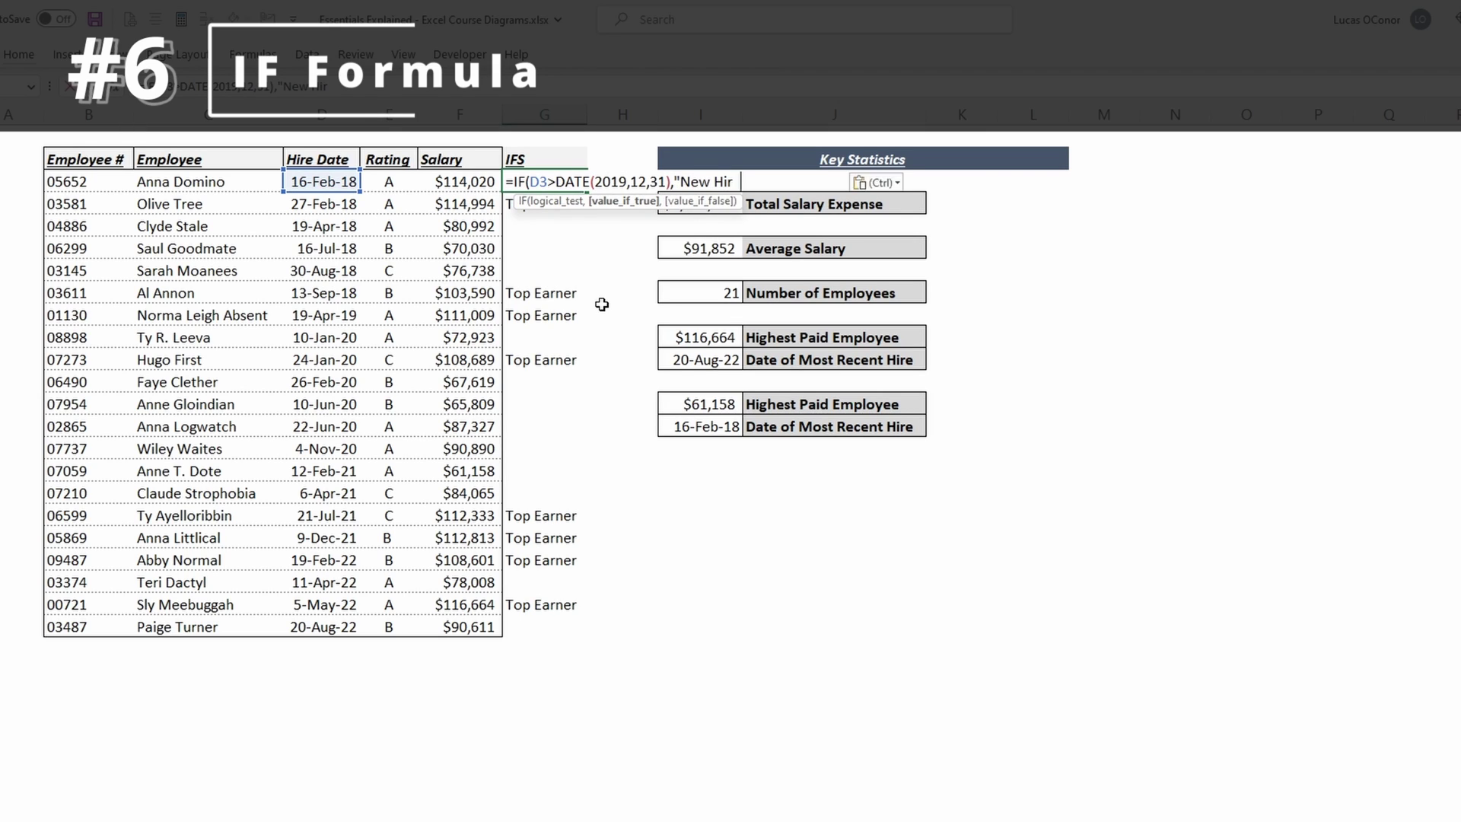
pyautogui.write('e",""')
pyautogui.press('Return')
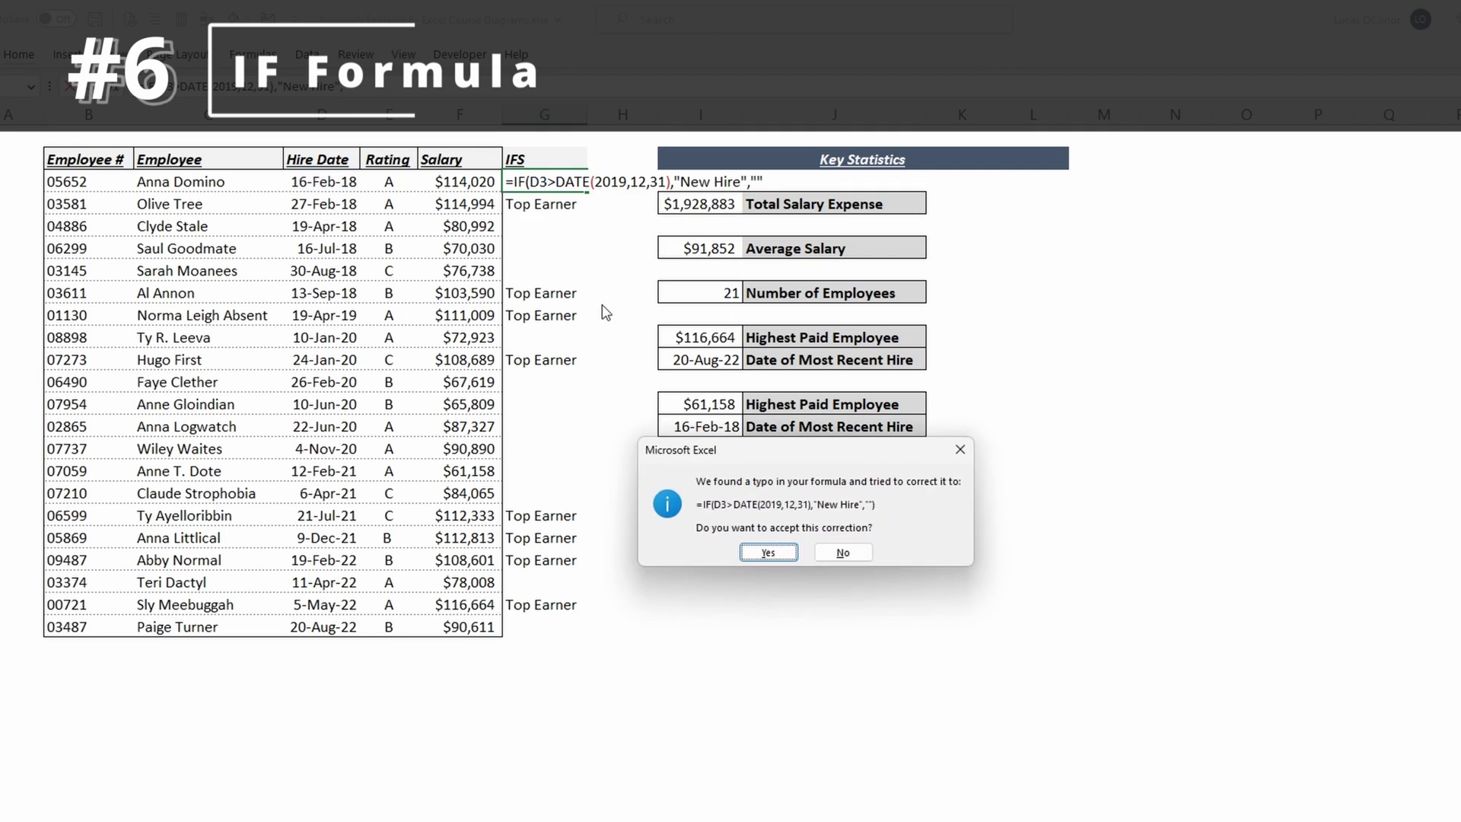
pyautogui.press('Return')
# Examine the employee rows flagged "New Hire" against their hire dates
pyautogui.hotkey('ctrl', 'Down')
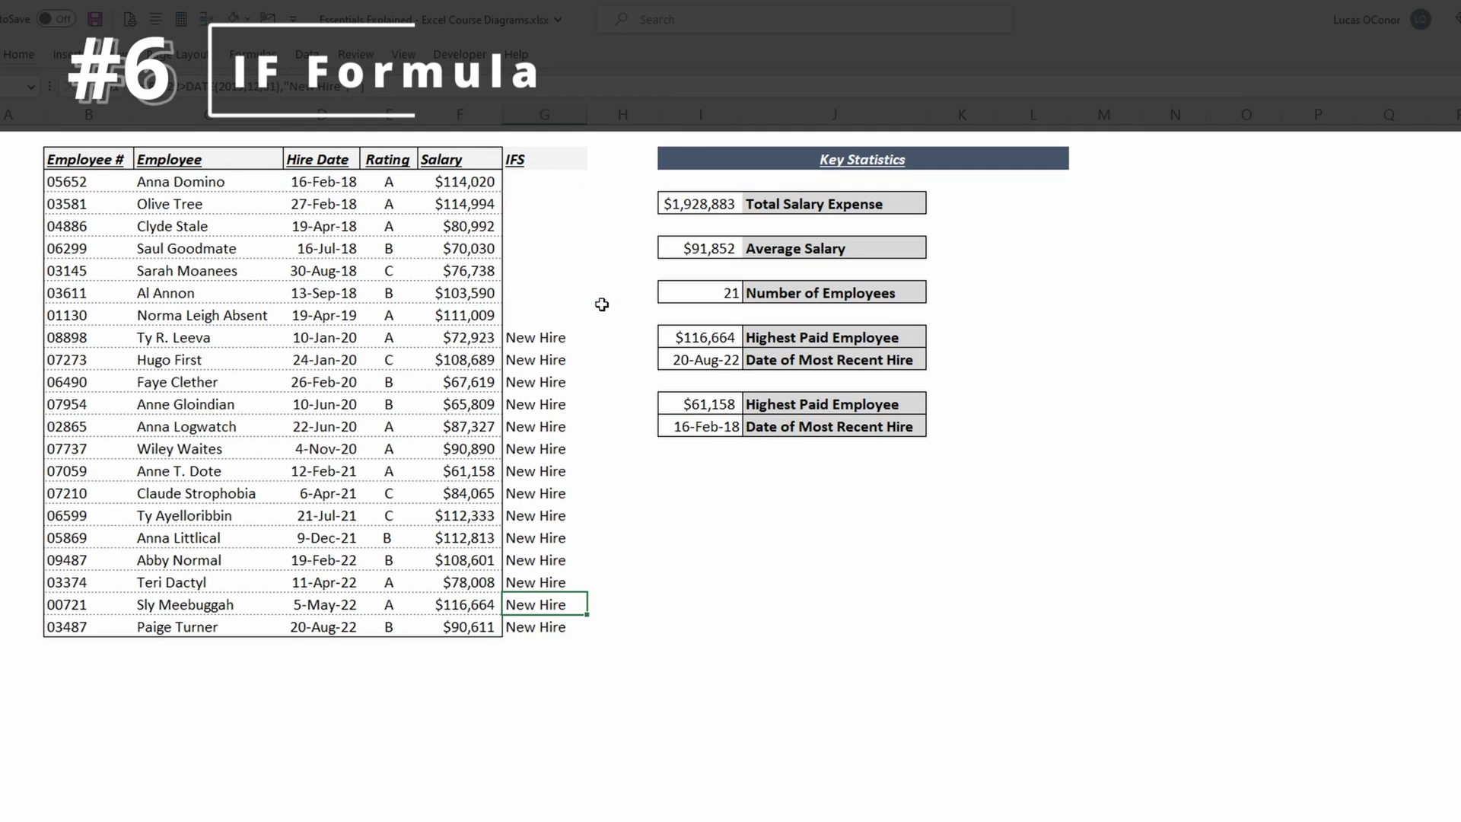
pyautogui.press('Up')
pyautogui.press('Up')
pyautogui.press('Up')
pyautogui.press('Up')
pyautogui.press('Up')
pyautogui.press('Up')
pyautogui.press('Up')
pyautogui.press('Up')
pyautogui.hotkey('ctrl', 'shift', 'Left')
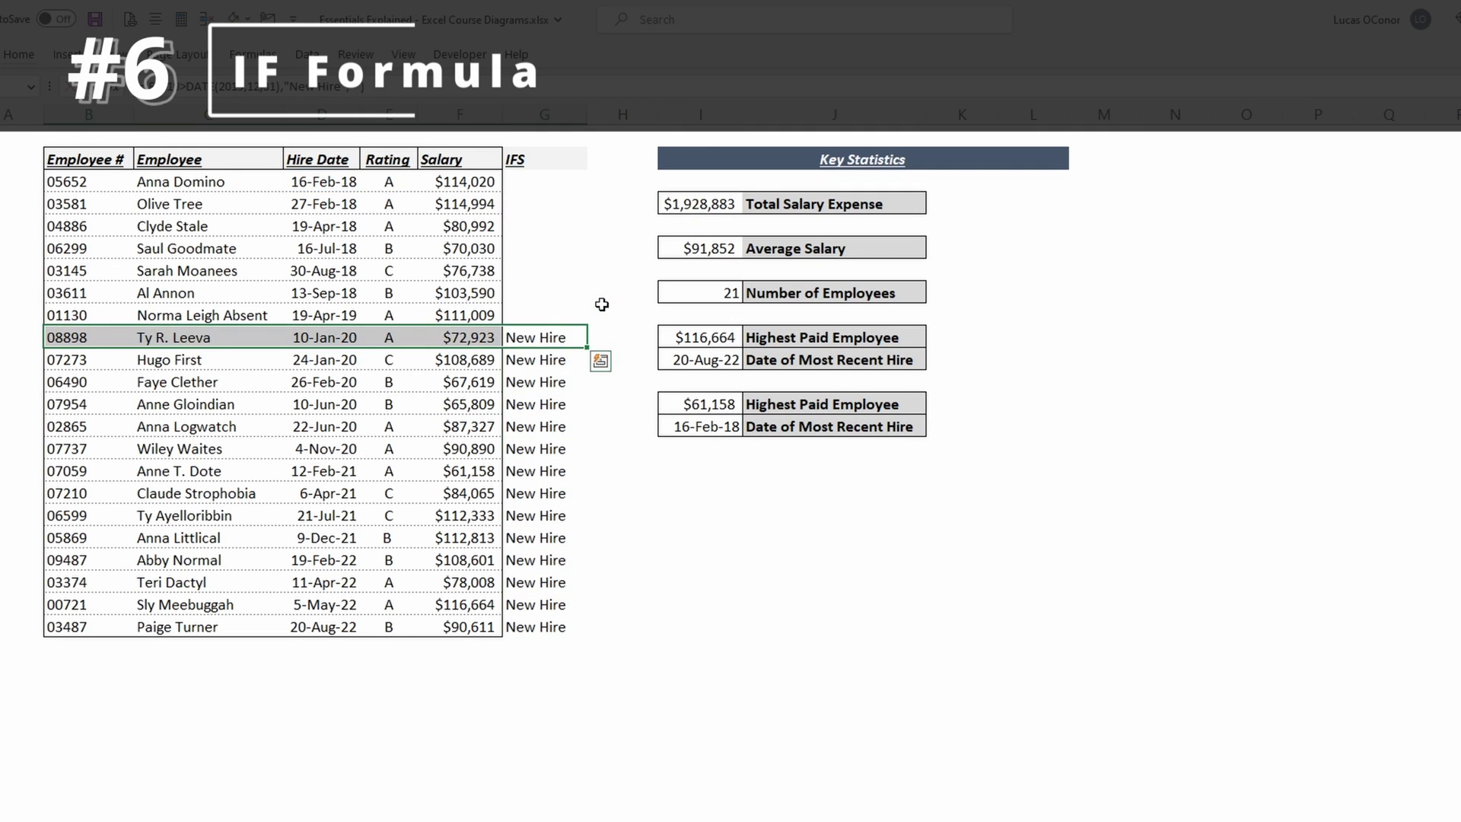
pyautogui.hotkey('ctrl', 'shift', 'Down')
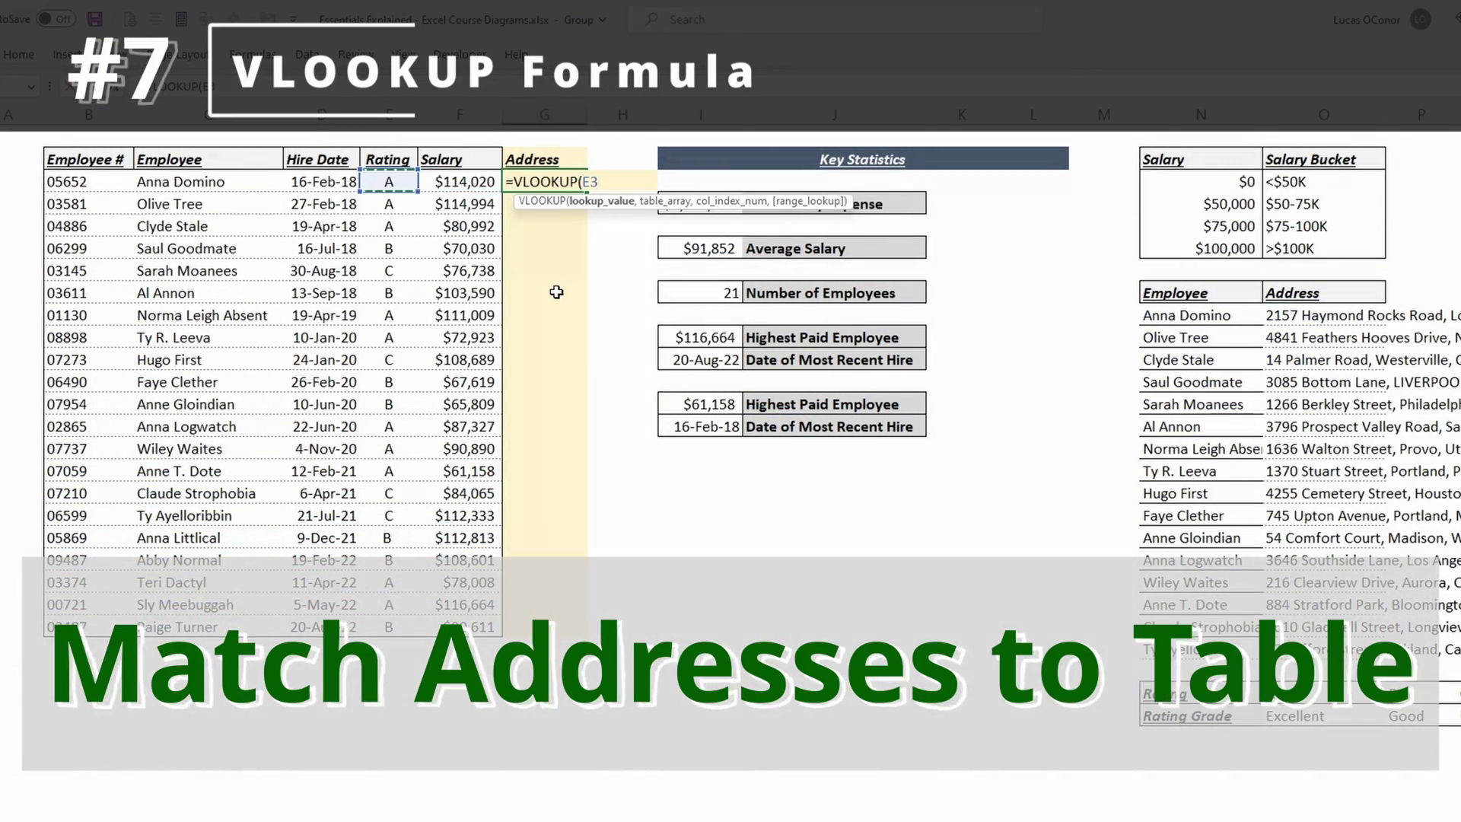
# In G3's VLOOKUP formula, use the employee in C3 as lookup value and the address table N9:O24 as table array
pyautogui.press('Left')
pyautogui.press('Left')
pyautogui.press('Left')
pyautogui.press('Left')
pyautogui.write(',')
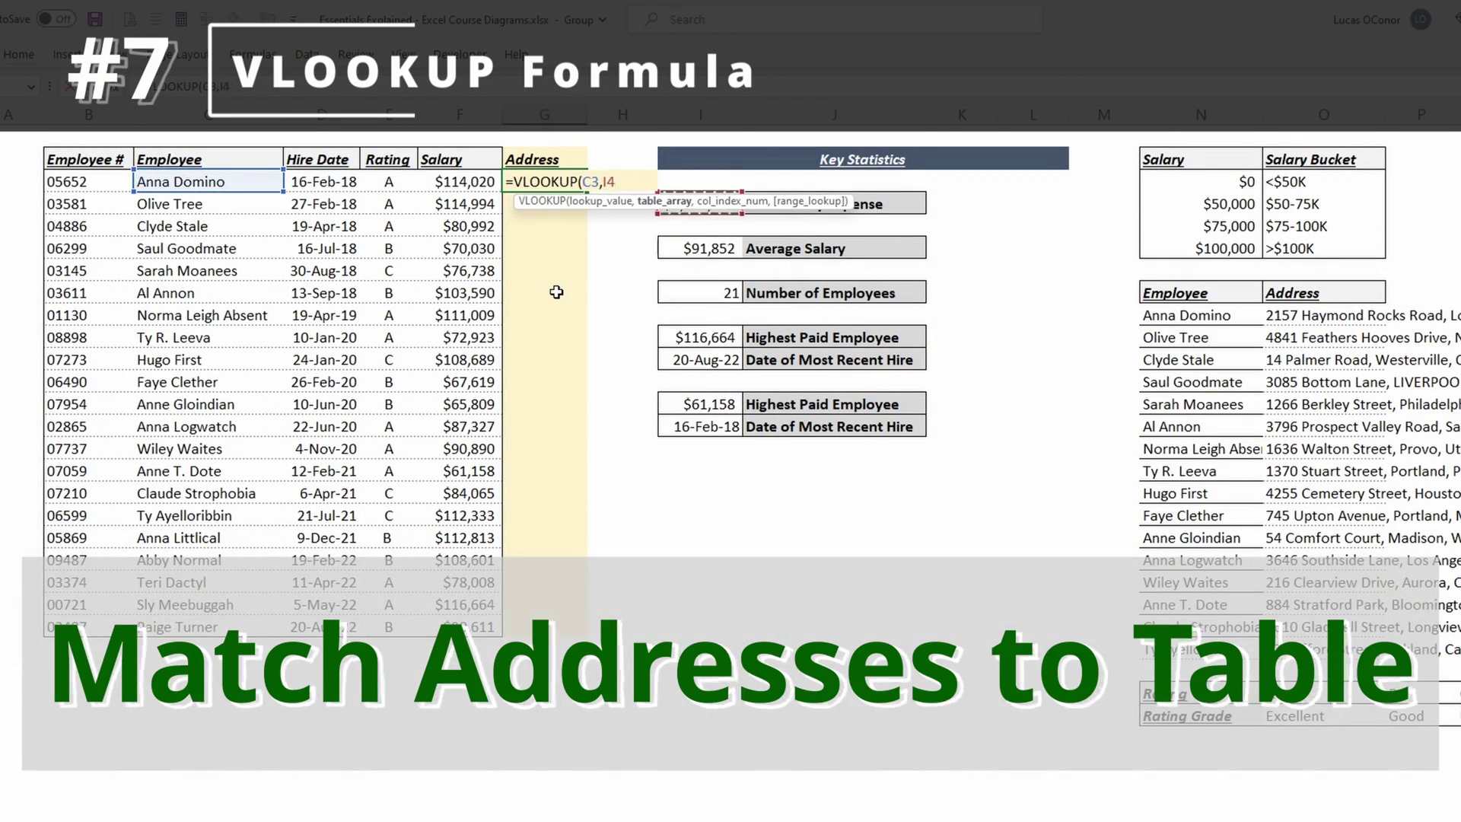
pyautogui.press('Right')
pyautogui.press('Right')
pyautogui.press('Right')
pyautogui.press('Right')
pyautogui.press('Down')
pyautogui.press('Down')
pyautogui.press('Down')
pyautogui.press('Down')
pyautogui.press('Right')
pyautogui.press('Right')
pyautogui.press('Right')
pyautogui.press('Down')
pyautogui.press('Down')
pyautogui.hotkey('ctrl', 'shift', 'Down')
pyautogui.hotkey('ctrl', 'shift', 'Right')
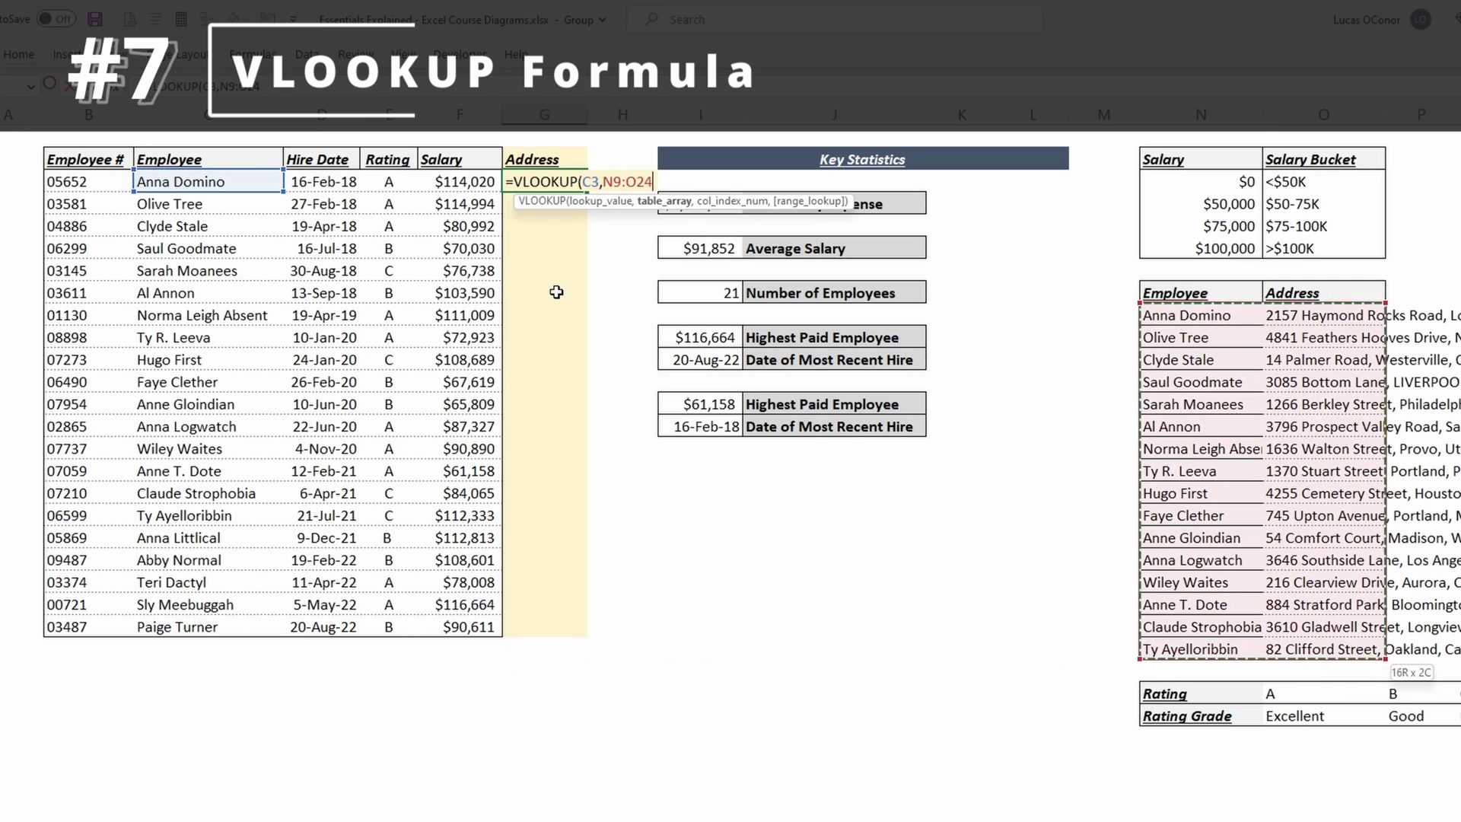
# Complete the address VLOOKUP with column index 2 and exact match FALSE, and fill it down to row 23
pyautogui.write(',2,')
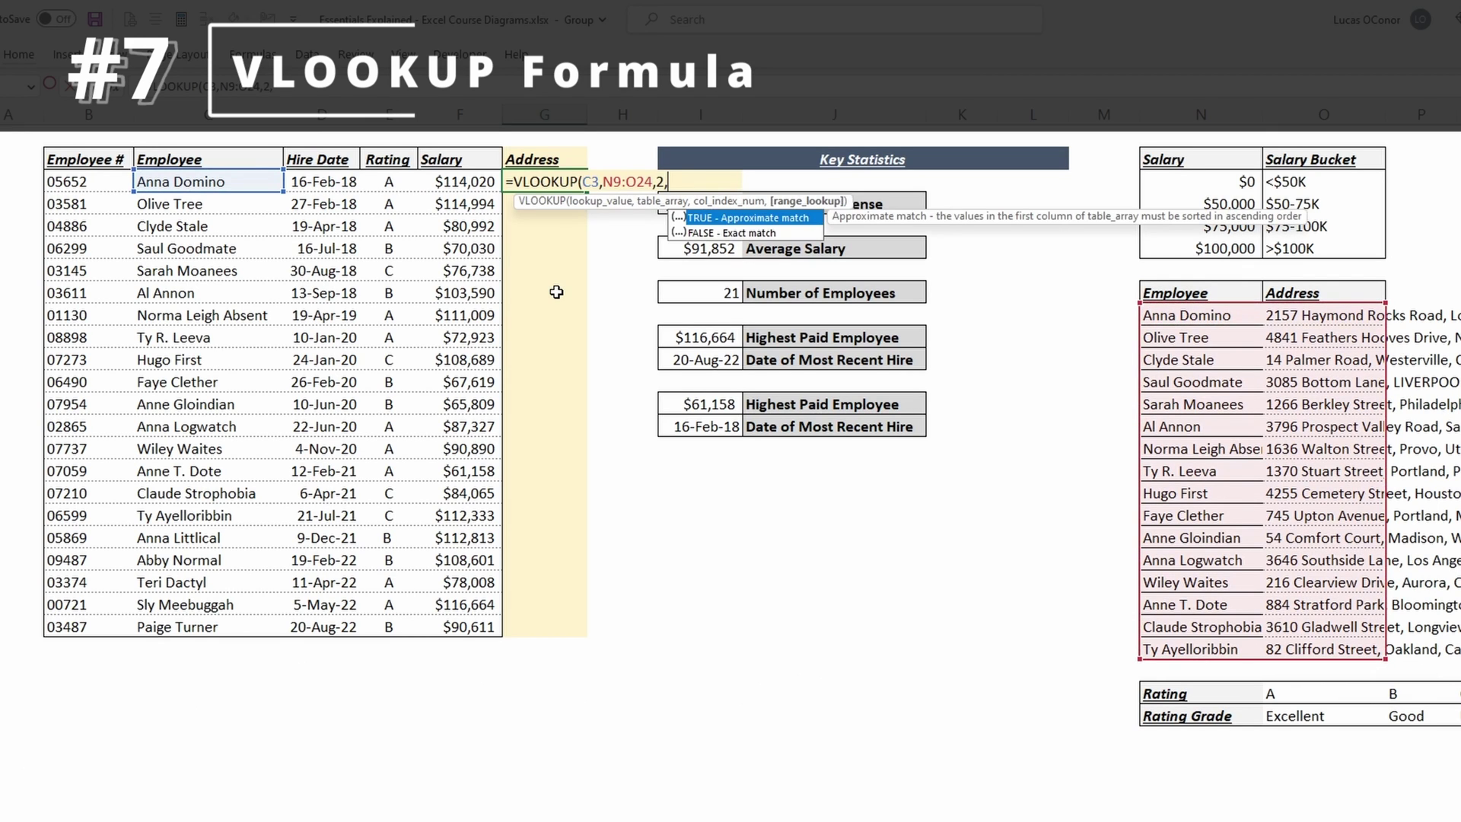
pyautogui.press('Down')
pyautogui.press('Tab')
pyautogui.hotkey('ctrl', 'Return')
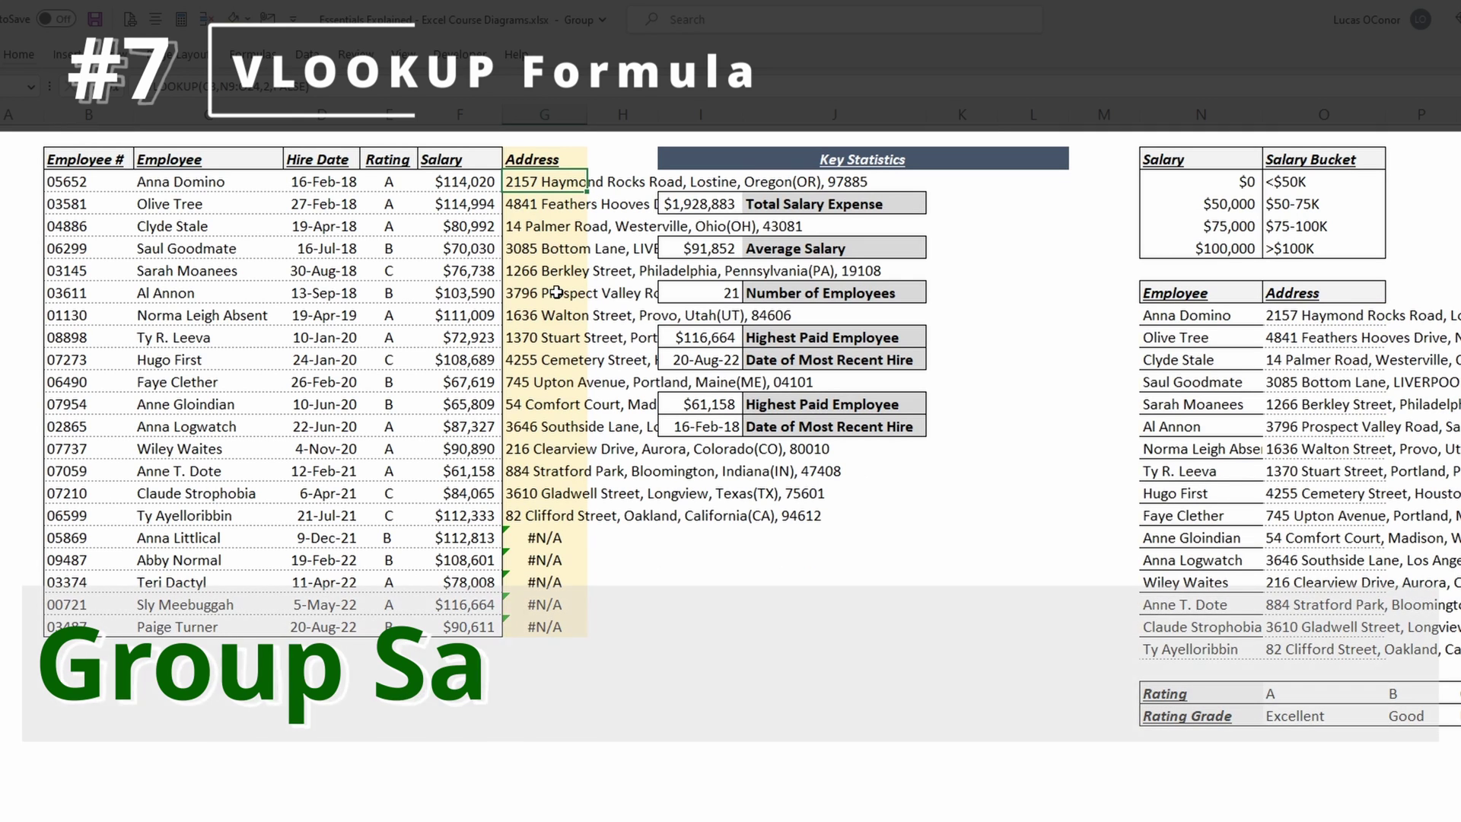
# Start a VLOOKUP in G3 with the salary in F3 as lookup value and absolute salary bucket table $N$3:$O$6 as table array
pyautogui.write('=vlo')
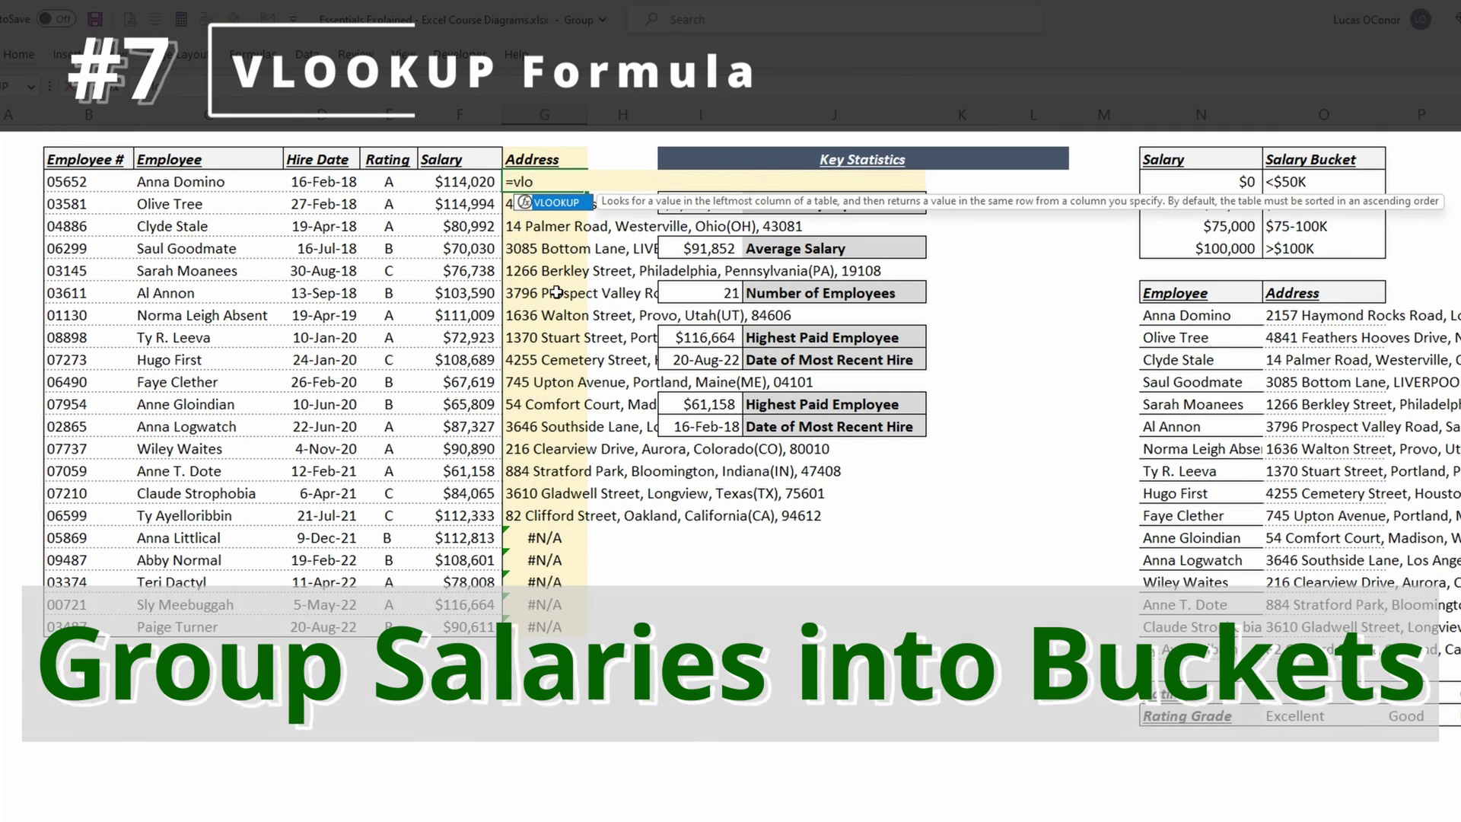
pyautogui.press('Tab')
pyautogui.press('Left')
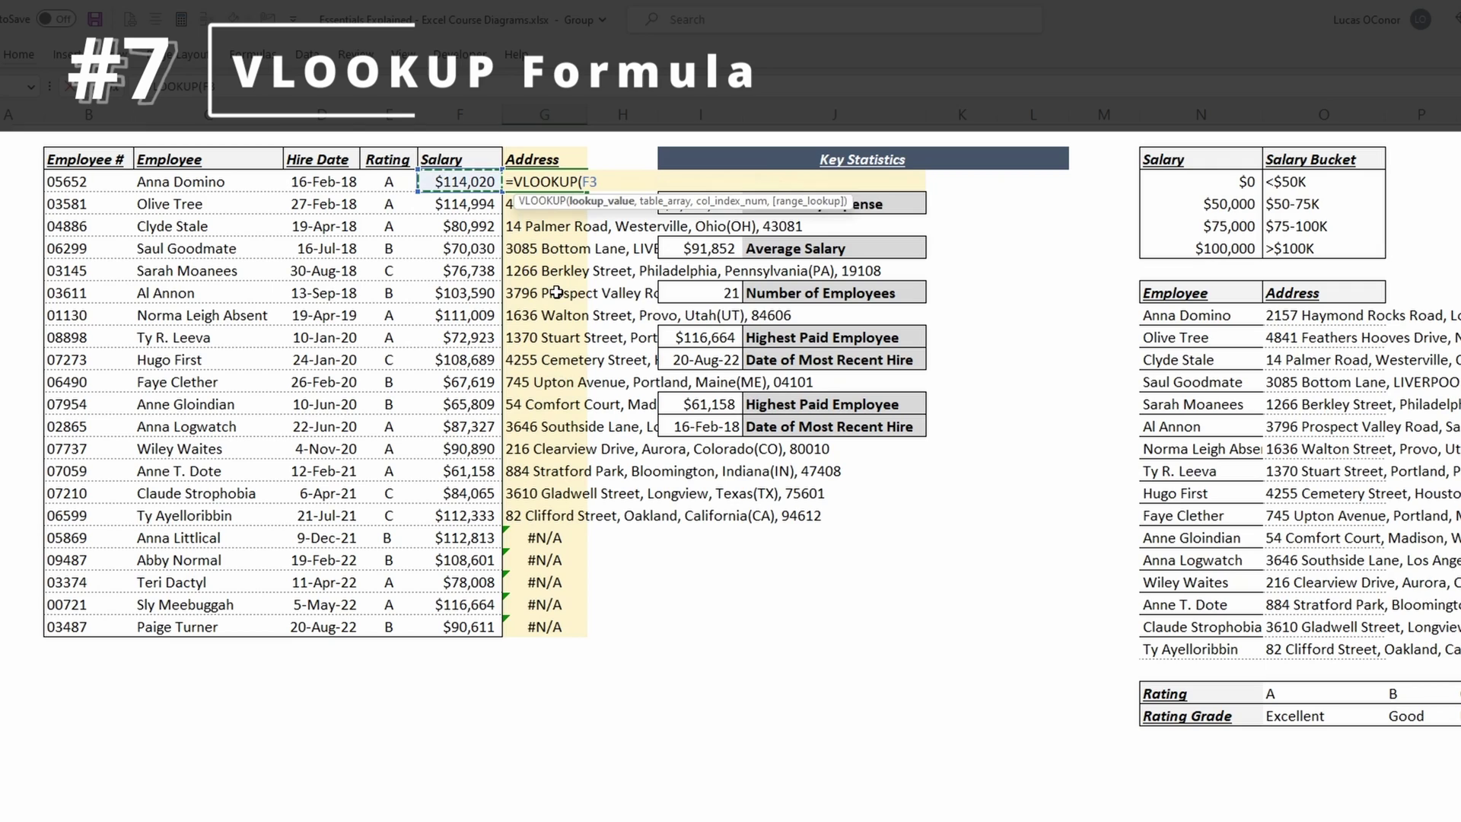
pyautogui.write(',')
pyautogui.press('Right')
pyautogui.press('Right')
pyautogui.press('Right')
pyautogui.press('Right')
pyautogui.press('Right')
pyautogui.press('Right')
pyautogui.press('Right')
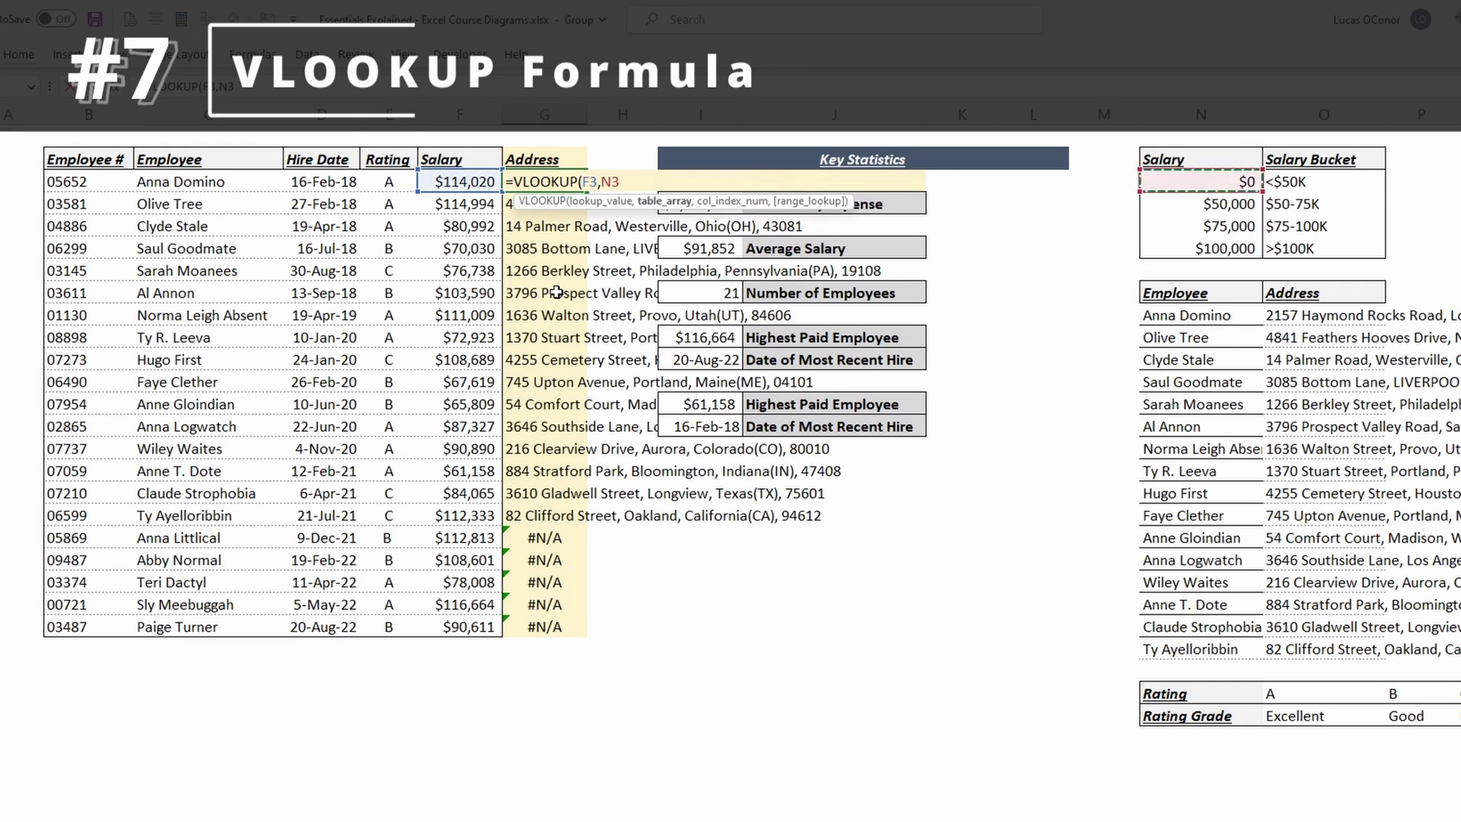
pyautogui.hotkey('shift', 'Right')
pyautogui.hotkey('shift', 'Down')
pyautogui.hotkey('shift', 'Down')
pyautogui.hotkey('shift', 'Down')
pyautogui.press('F4')
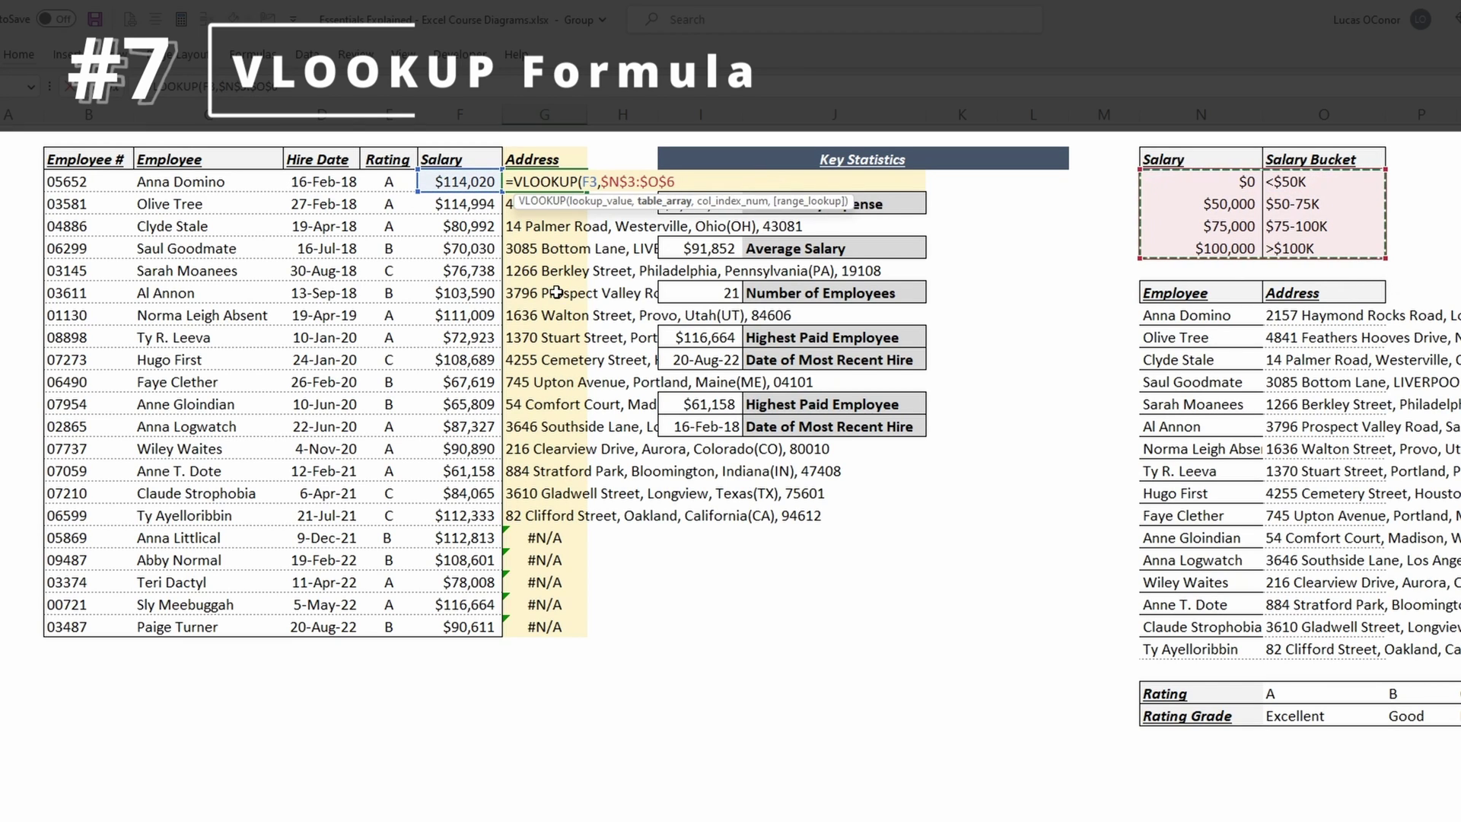
# Complete the salary bucket VLOOKUP with column index 2 and approximate match TRUE, and fill it down to row 23
pyautogui.write(',2')
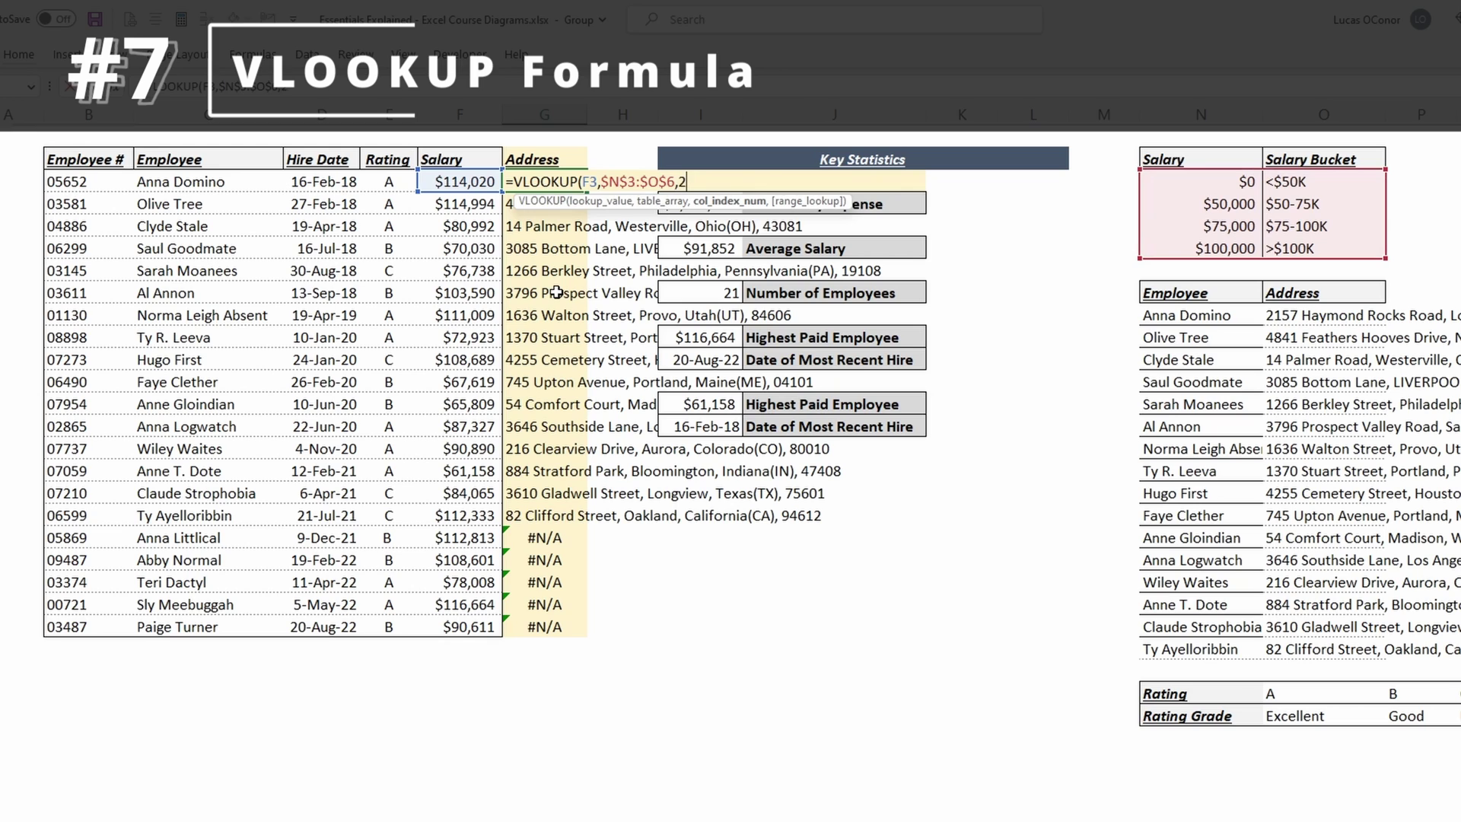
pyautogui.write(',TRUE')
pyautogui.hotkey('ctrl', 'Return')
pyautogui.hotkey('ctrl', 'shift', 'Down')
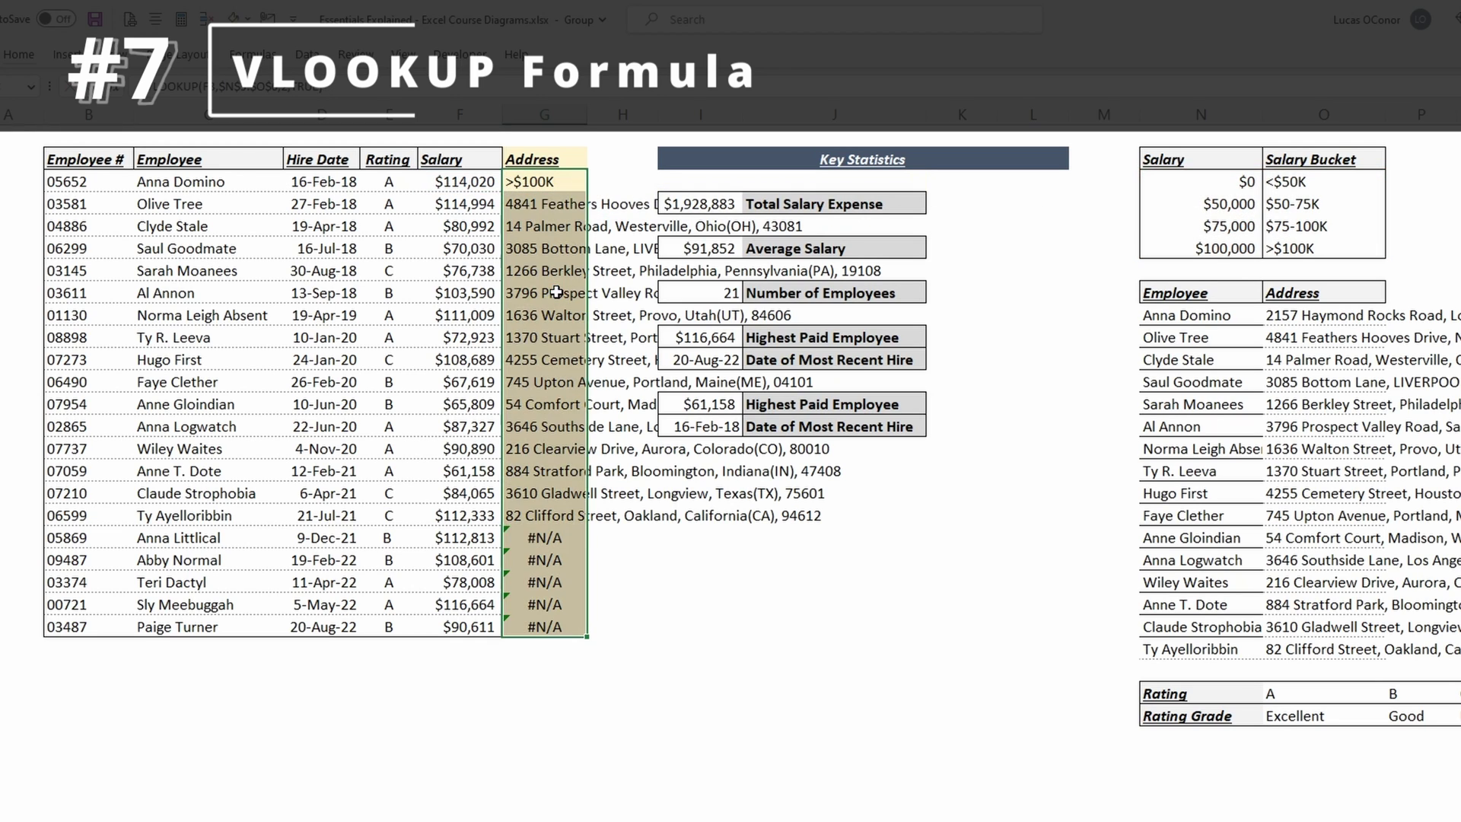
pyautogui.hotkey('ctrl', 'd')
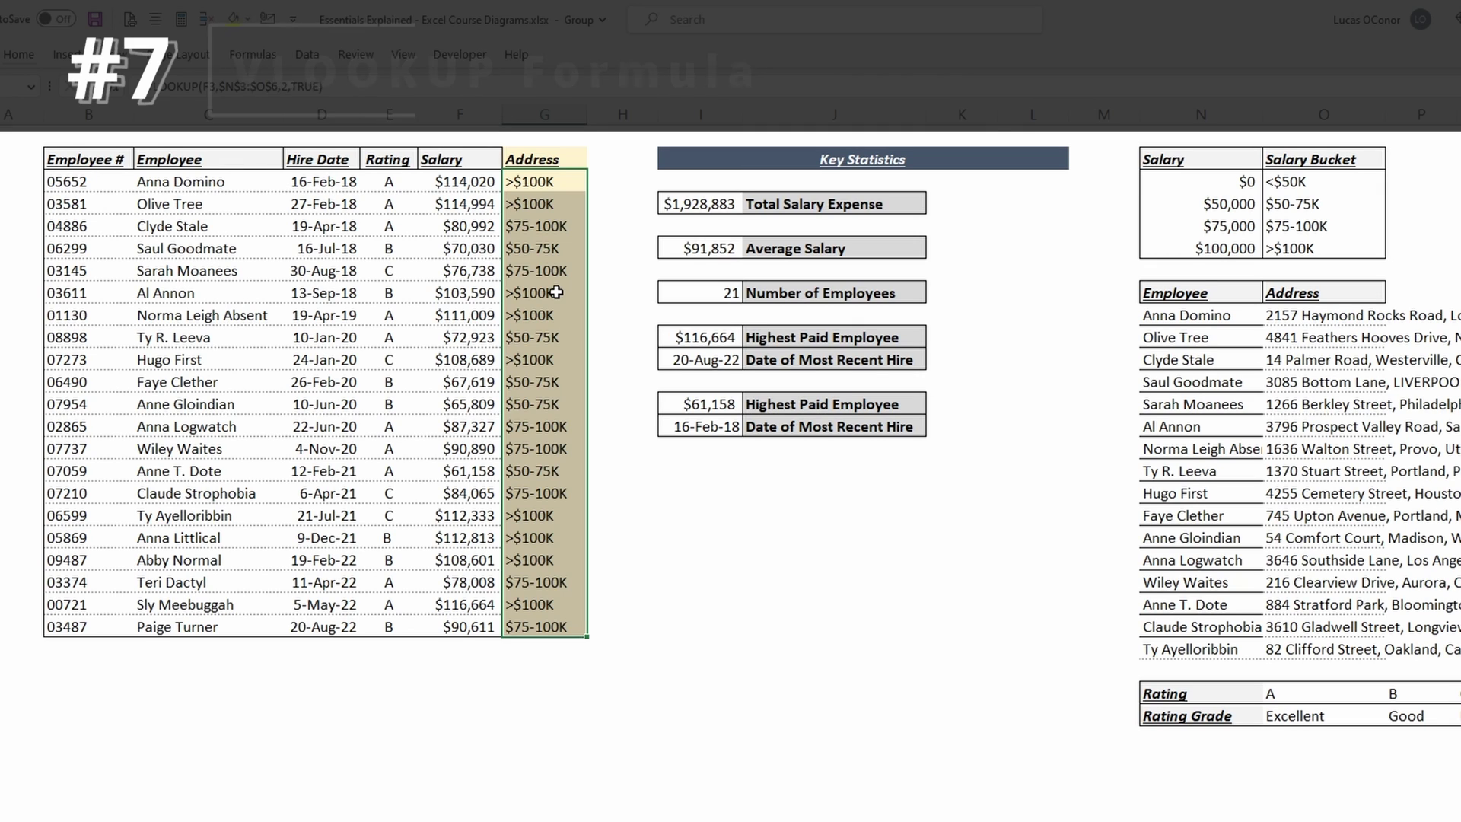
# Start an INDEX formula in G3 with the absolute address range $O$9:$O$24 as its array
pyautogui.write('=ind')
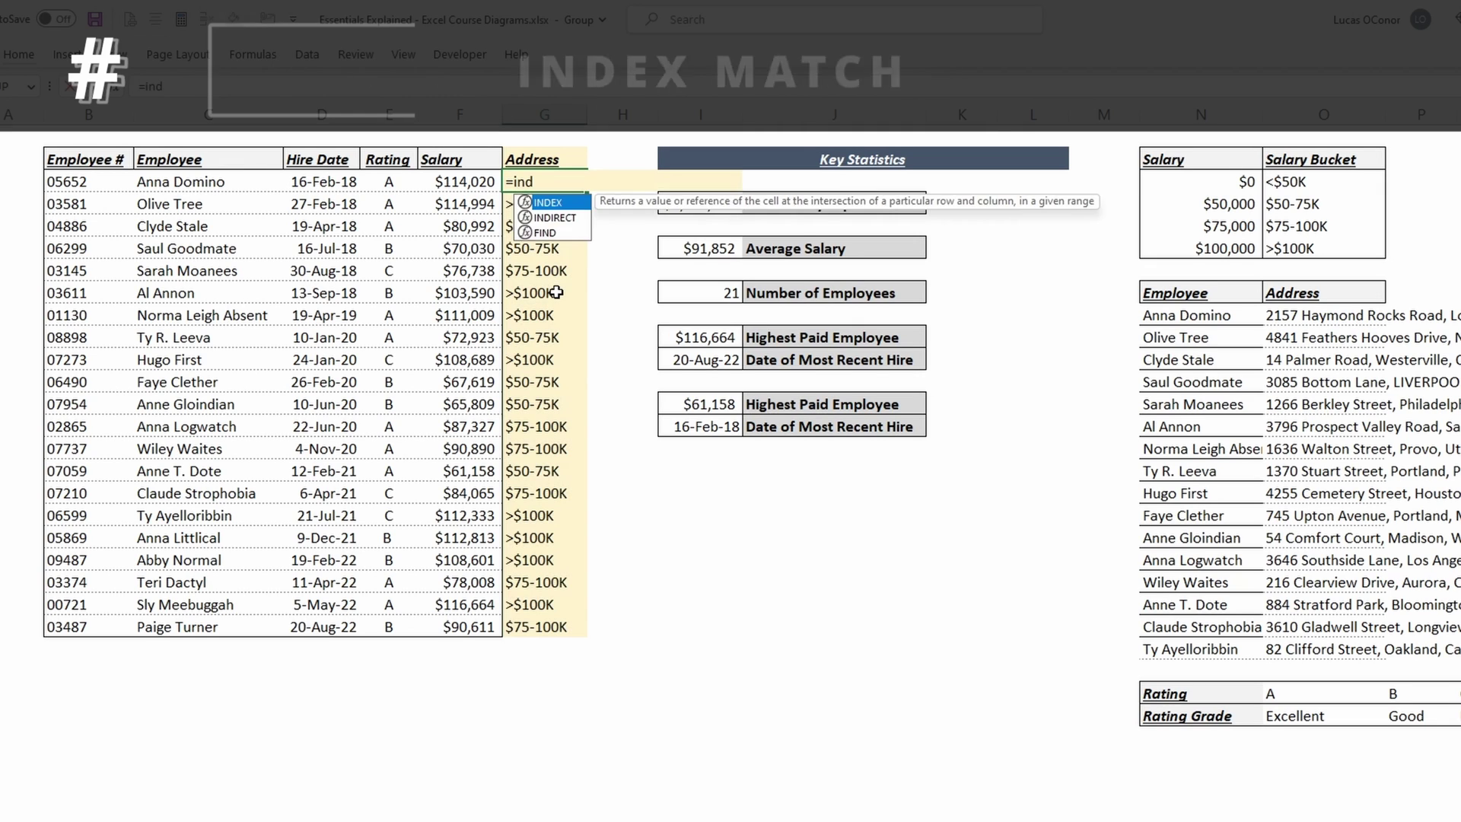
pyautogui.press('Tab')
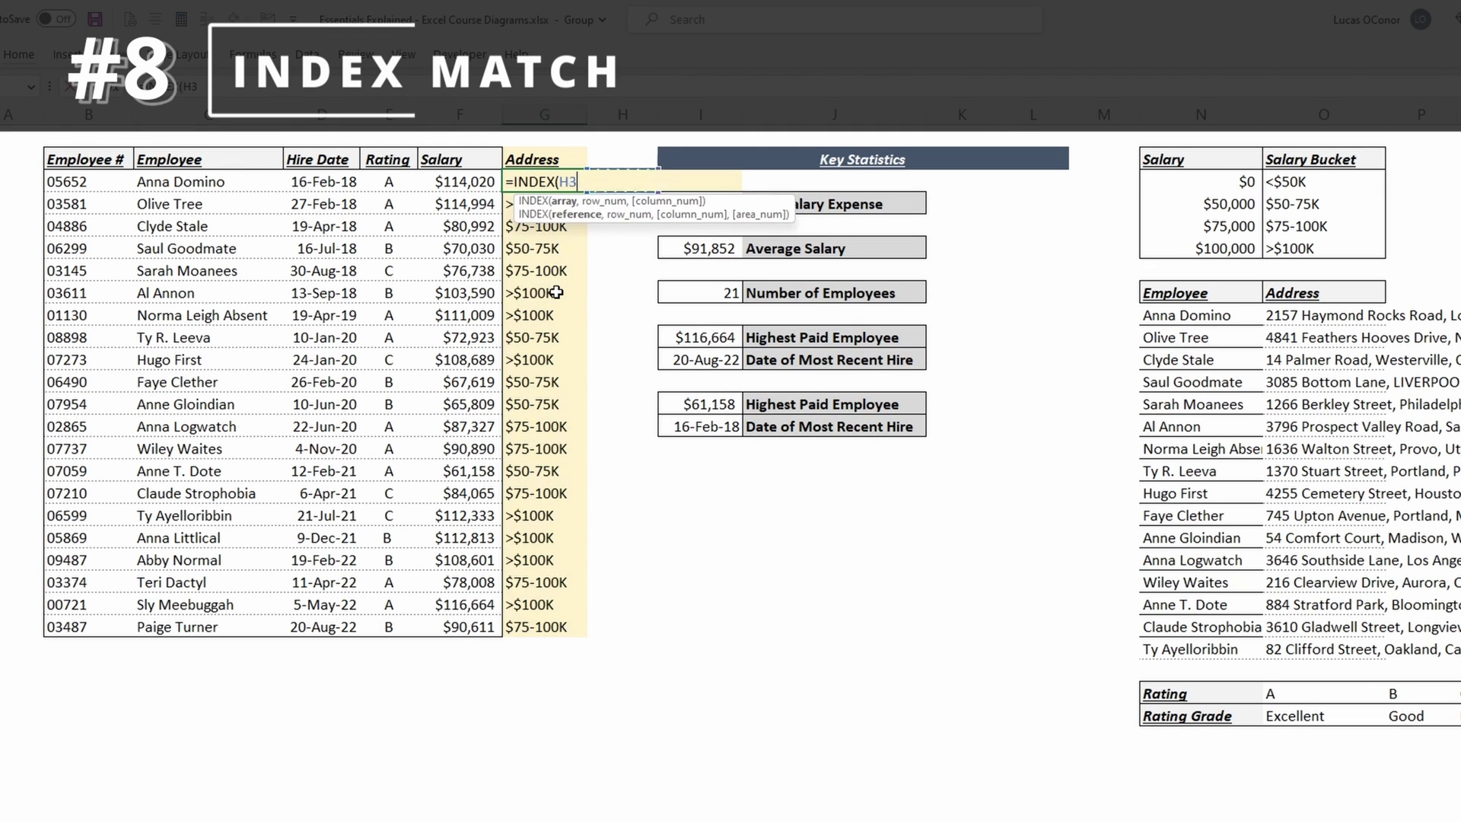
pyautogui.press('Right')
pyautogui.press('Down')
pyautogui.press('Down')
pyautogui.press('Down')
pyautogui.press('Down')
pyautogui.press('Down')
pyautogui.press('Down')
pyautogui.hotkey('ctrl', 'Right')
pyautogui.press('Right')
pyautogui.hotkey('ctrl', 'shift', 'Down')
pyautogui.press('F4')
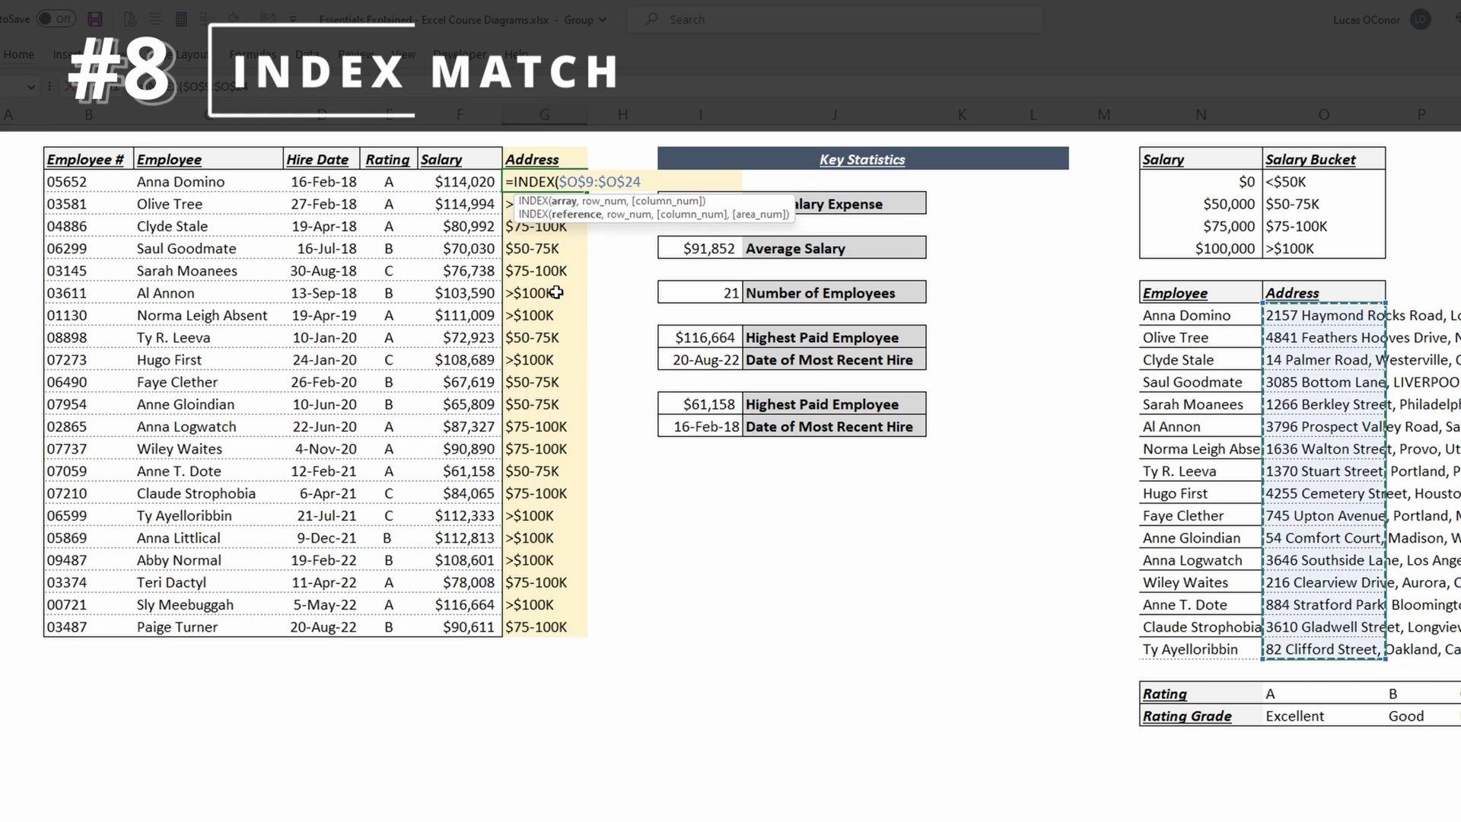
# Nest a MATCH as the INDEX row number, with the employee in C3 as lookup value
pyautogui.write(',mat')
pyautogui.press('Tab')
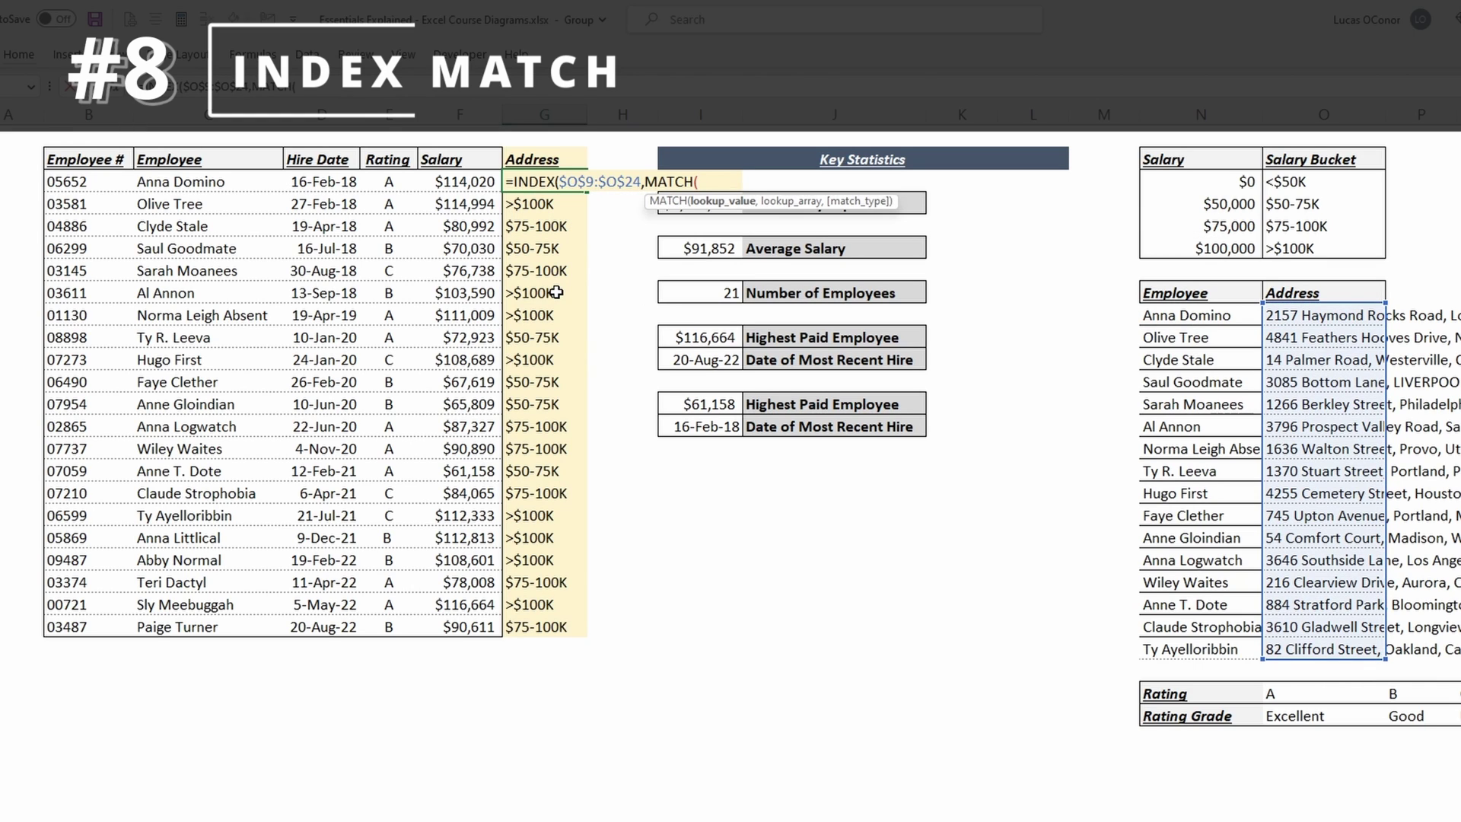
pyautogui.press('Left')
pyautogui.press('Left')
pyautogui.press('Left')
pyautogui.press('Left')
pyautogui.write(',')
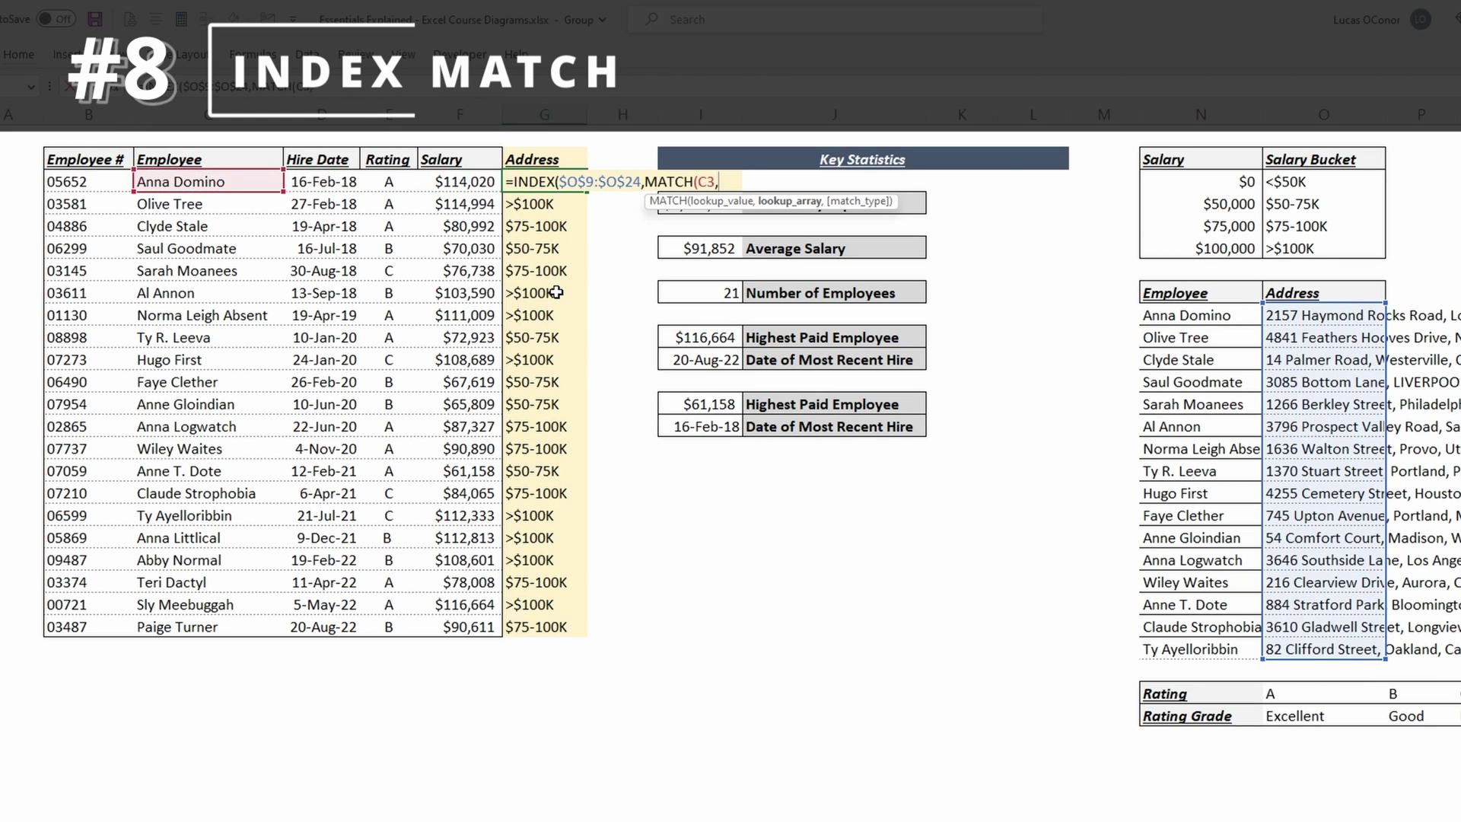
# Set the MATCH lookup array to the employee names in the address table, as absolute range $N$9:$N$24
pyautogui.press('Right')
pyautogui.press('Right')
pyautogui.press('Right')
pyautogui.press('Right')
pyautogui.press('Right')
pyautogui.press('Down')
pyautogui.press('Down')
pyautogui.press('Down')
pyautogui.press('Right')
pyautogui.press('Right')
pyautogui.press('Down')
pyautogui.press('Down')
pyautogui.press('Down')
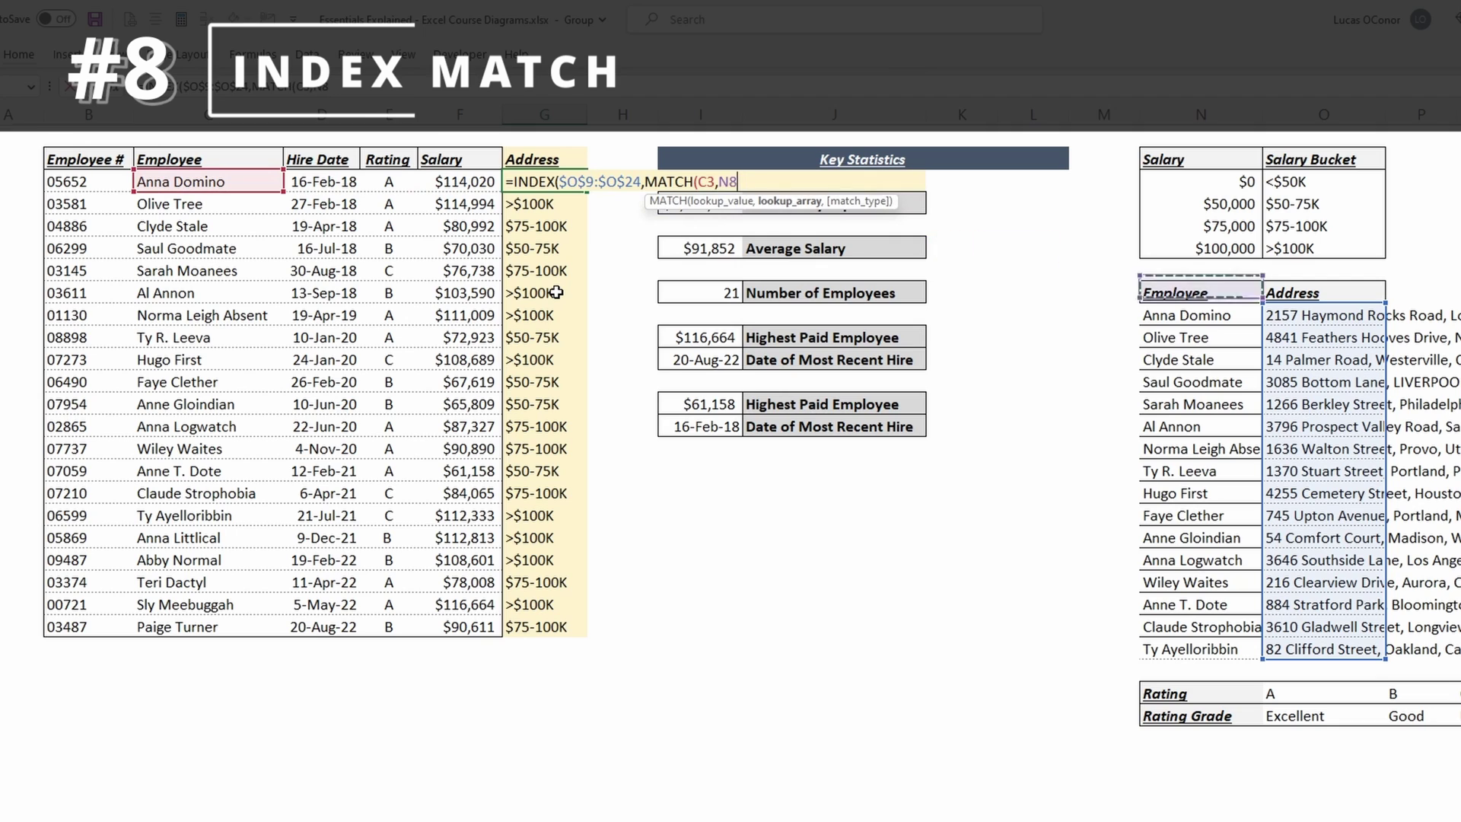
pyautogui.hotkey('ctrl', 'shift', 'Down')
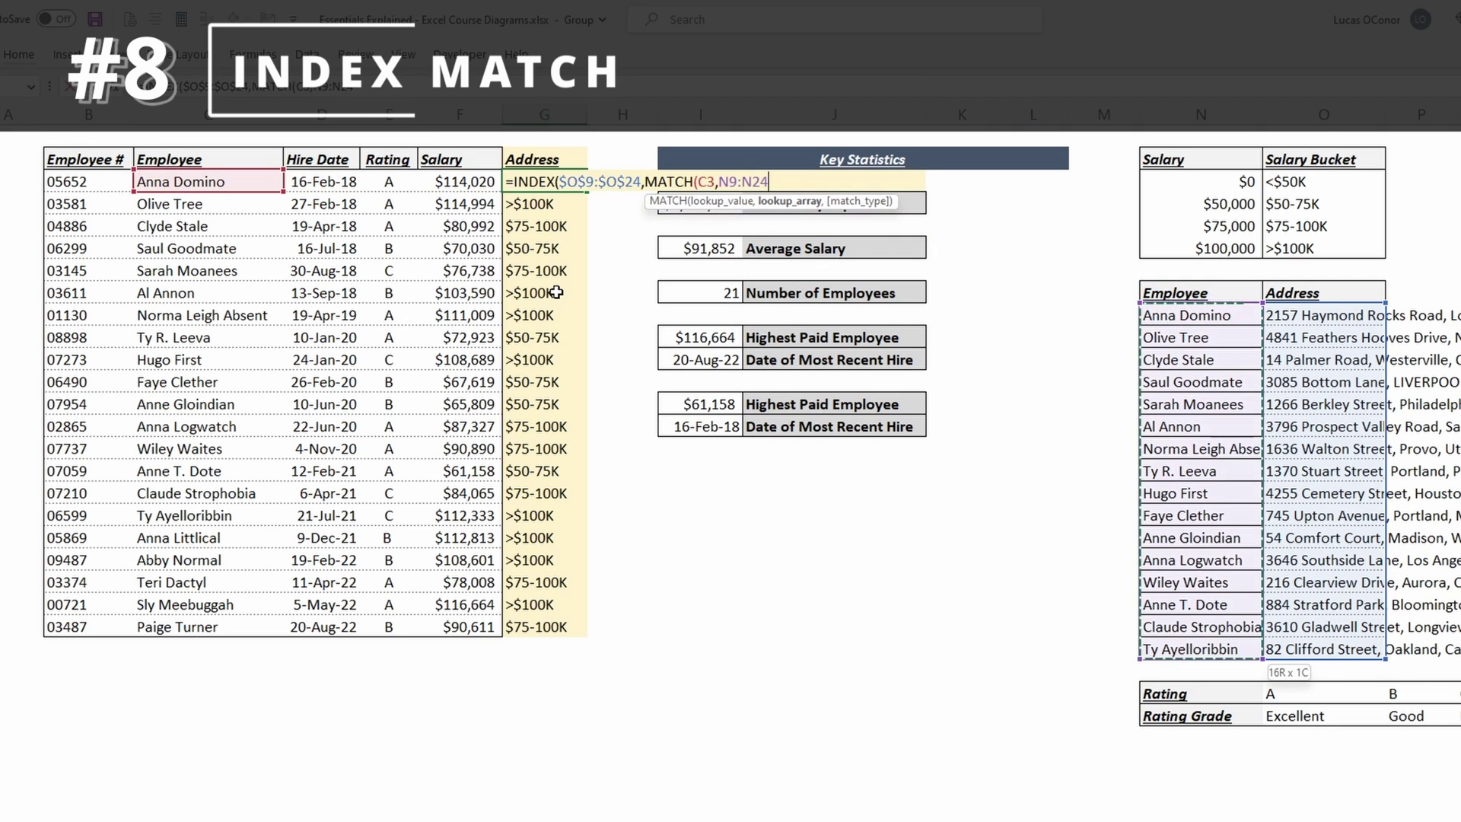
pyautogui.press('F4')
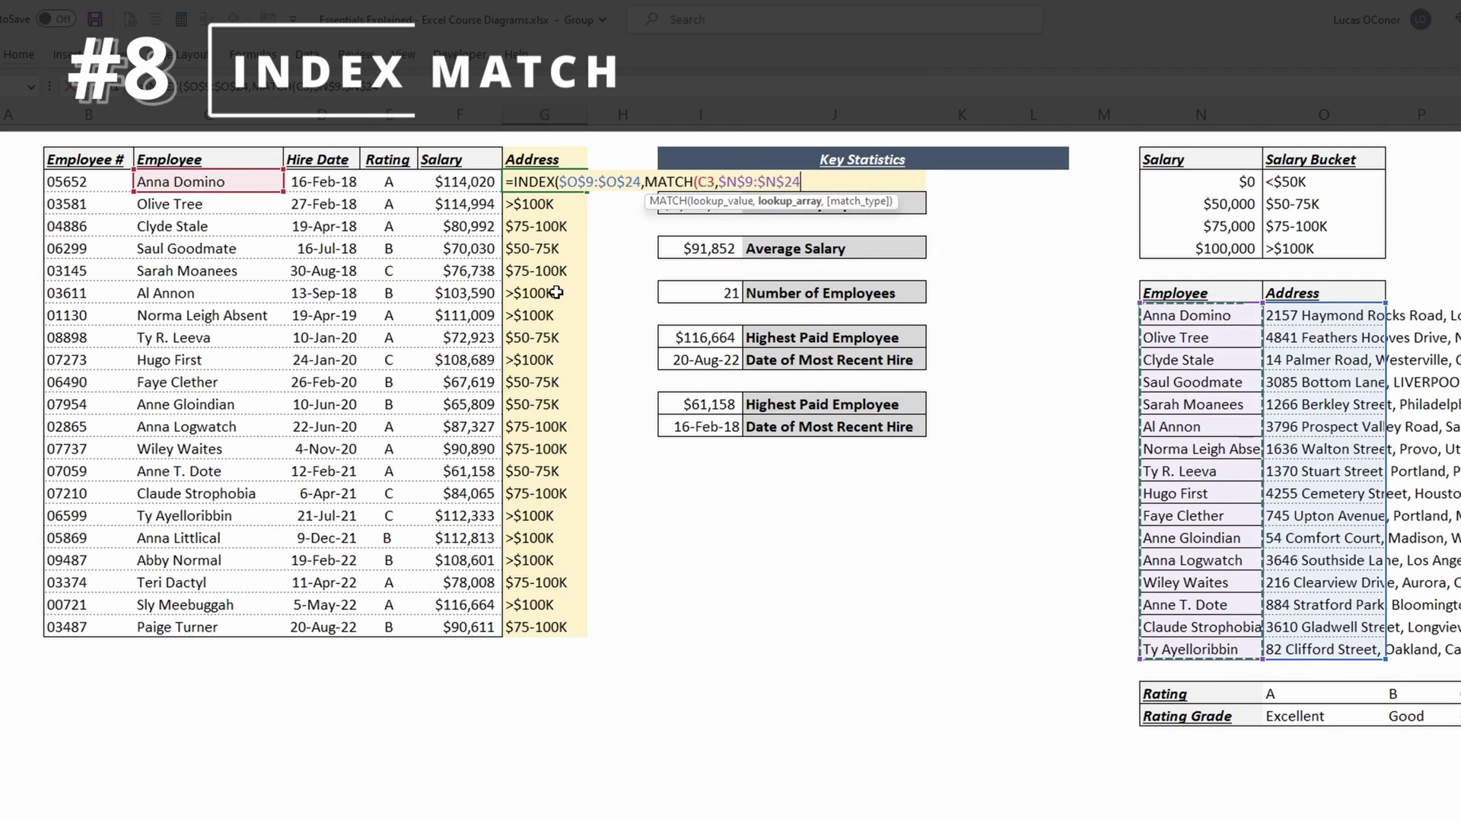
# Finish the INDEX MATCH with match type 0 and fill it down column G to row 23
pyautogui.write(',')
pyautogui.write('0))')
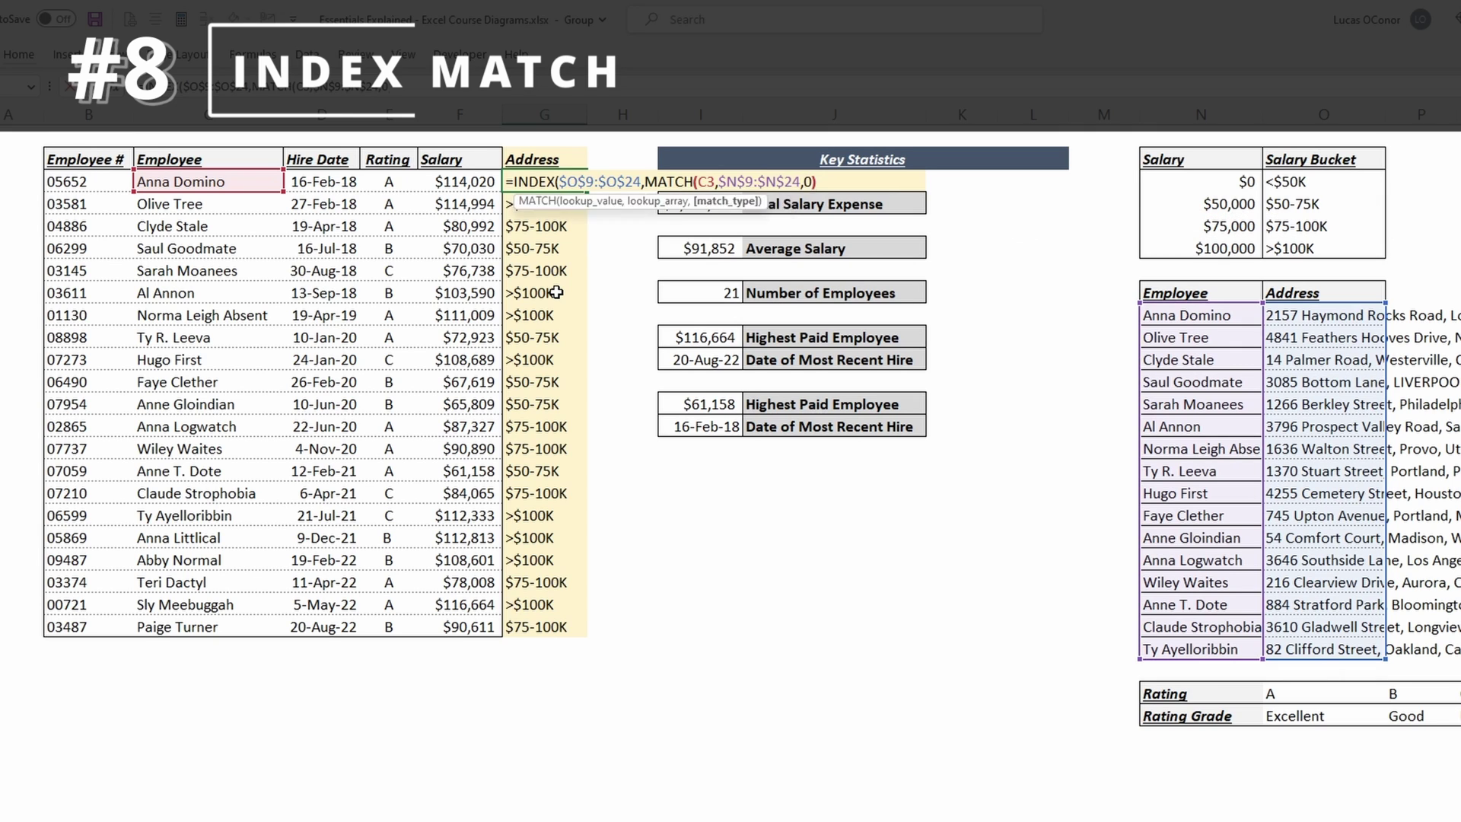
pyautogui.hotkey('ctrl', 'Return')
pyautogui.hotkey('ctrl', 'shift', 'Down')
pyautogui.hotkey('ctrl', 'd')
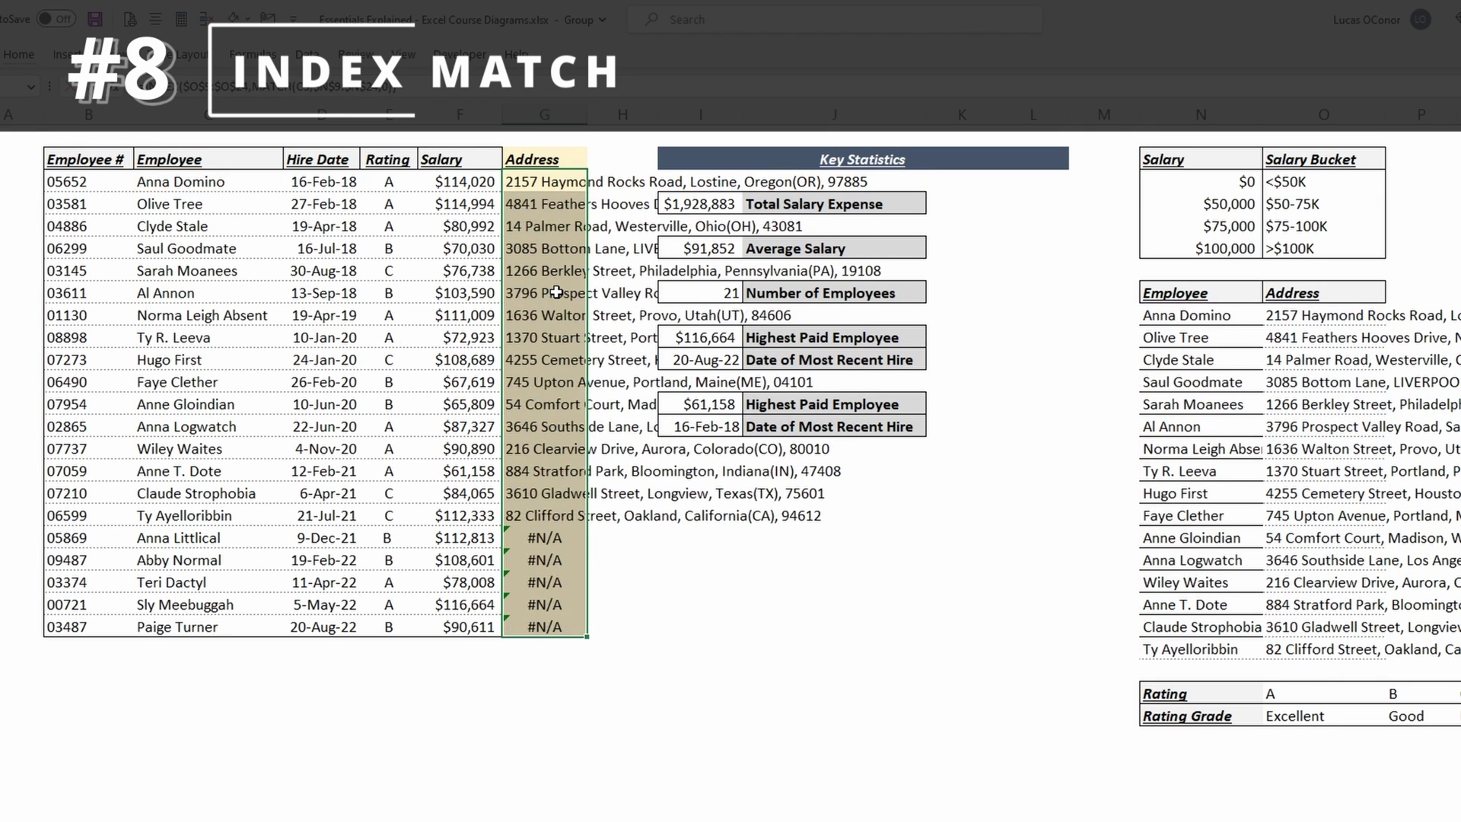
pyautogui.press('Down')
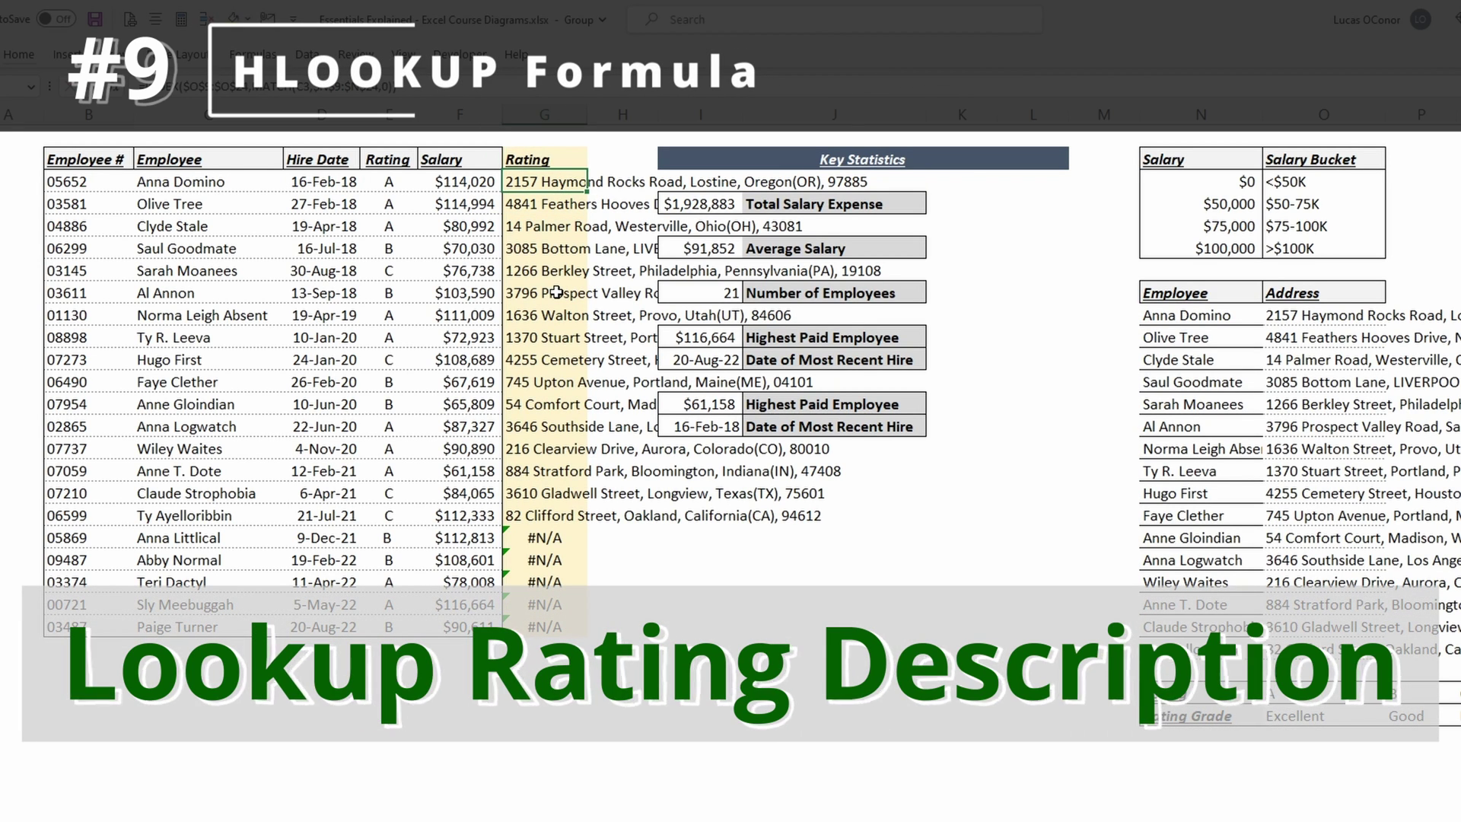
# Start an HLOOKUP in G3 with the rating in E3 as lookup value and rating grade table $O$26:$Q$27 as table array
pyautogui.write('=')
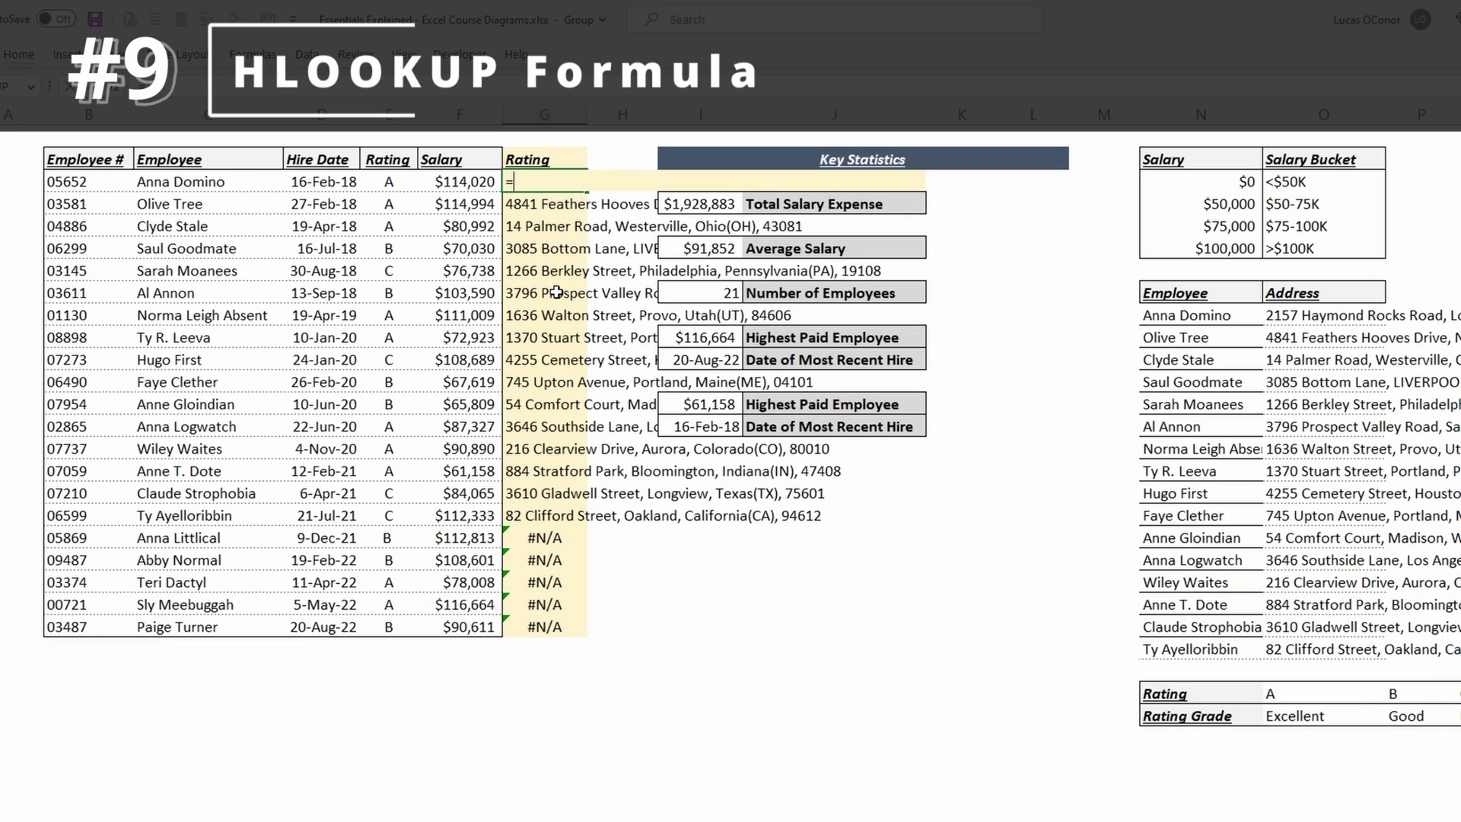
pyautogui.write('ho')
pyautogui.press('BackSpace')
pyautogui.write('l')
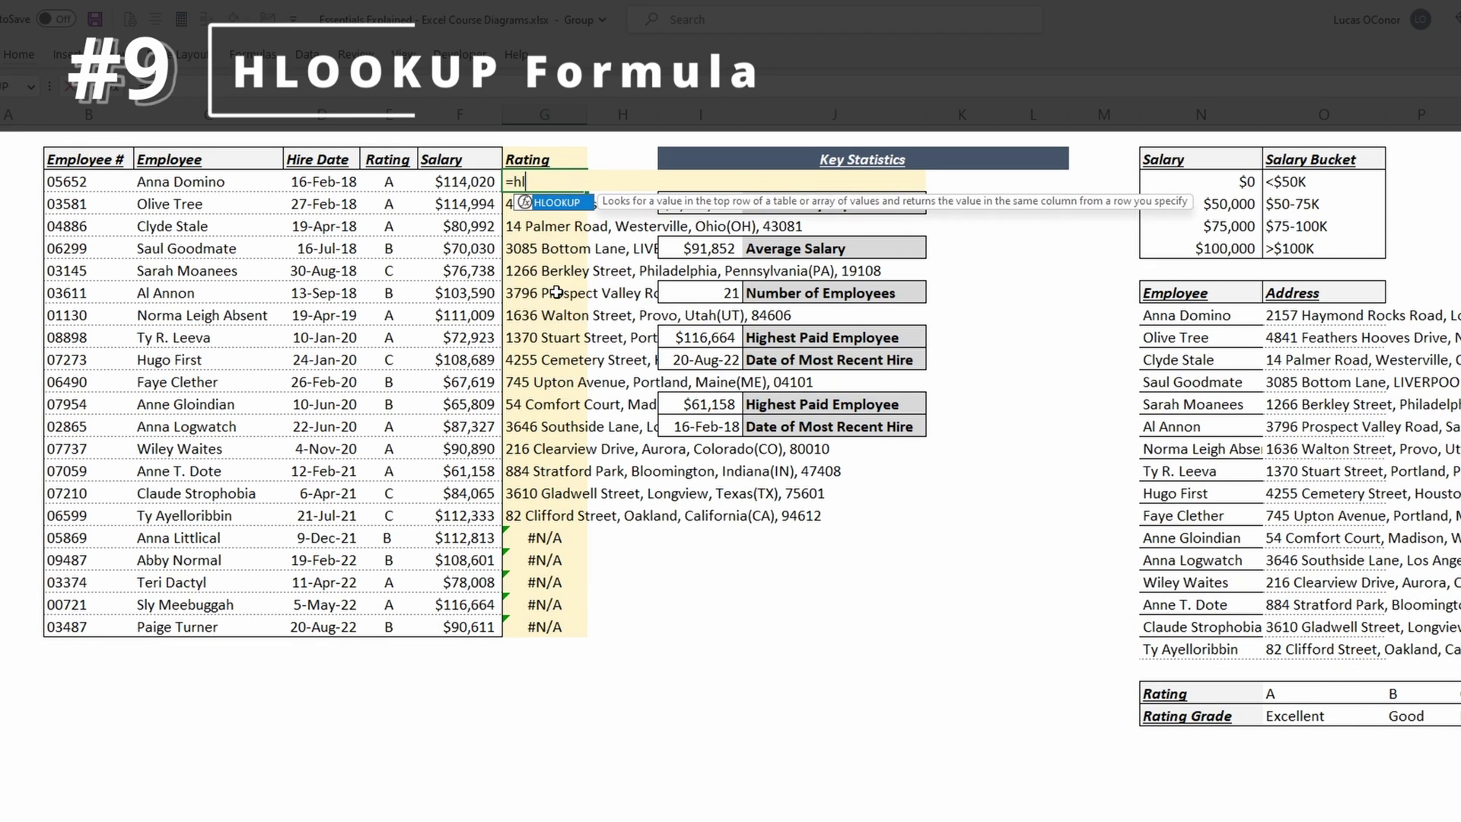
pyautogui.press('Tab')
pyautogui.press('Left')
pyautogui.press('Left')
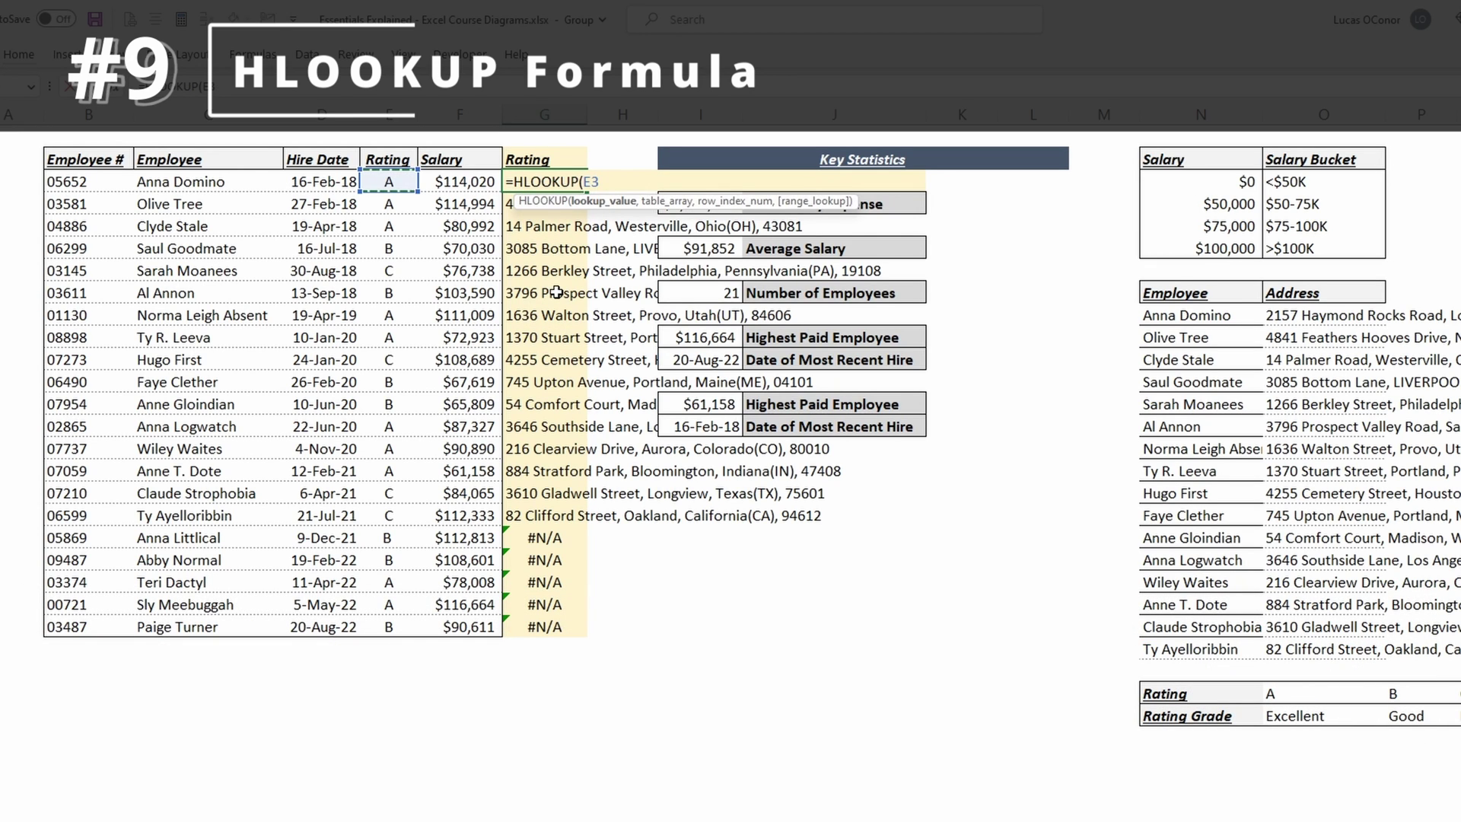
pyautogui.write(',')
pyautogui.moveTo(1292, 695); pyautogui.dragTo(1435, 723)
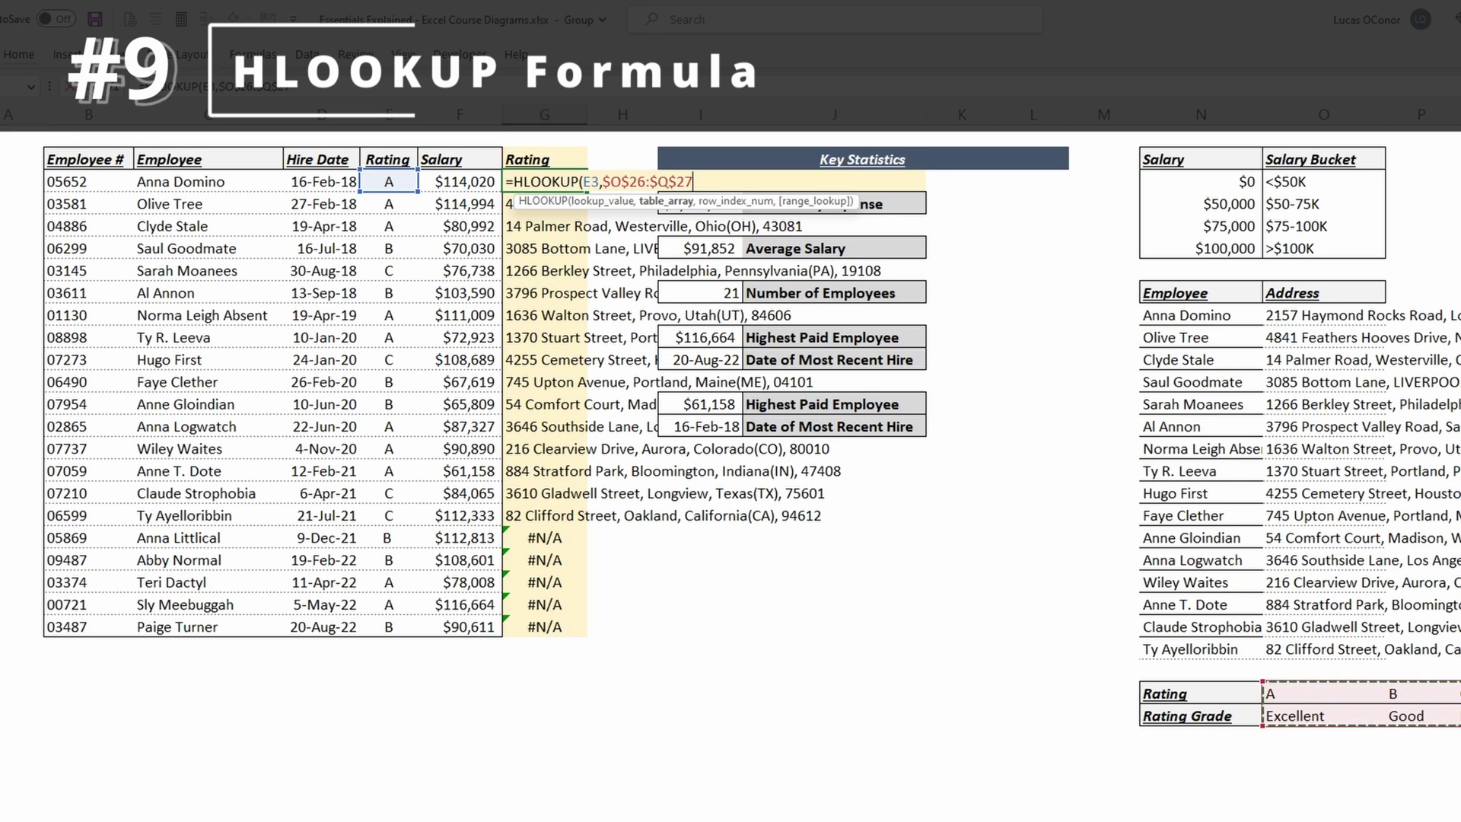
# Complete the rating HLOOKUP with row index 2 and exact match FALSE, and fill it down to row 23
pyautogui.write(',')
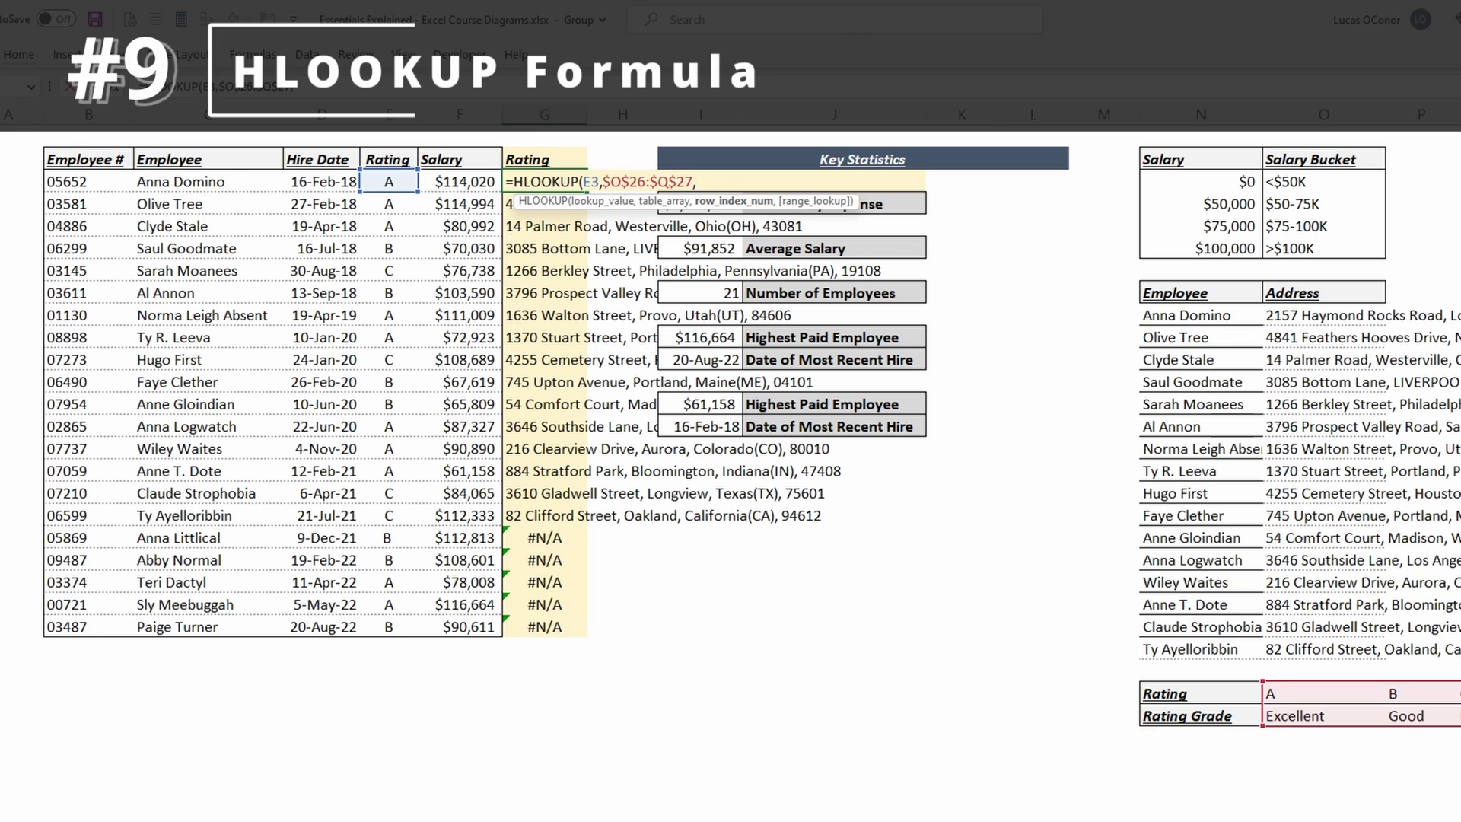
pyautogui.write('2,fal')
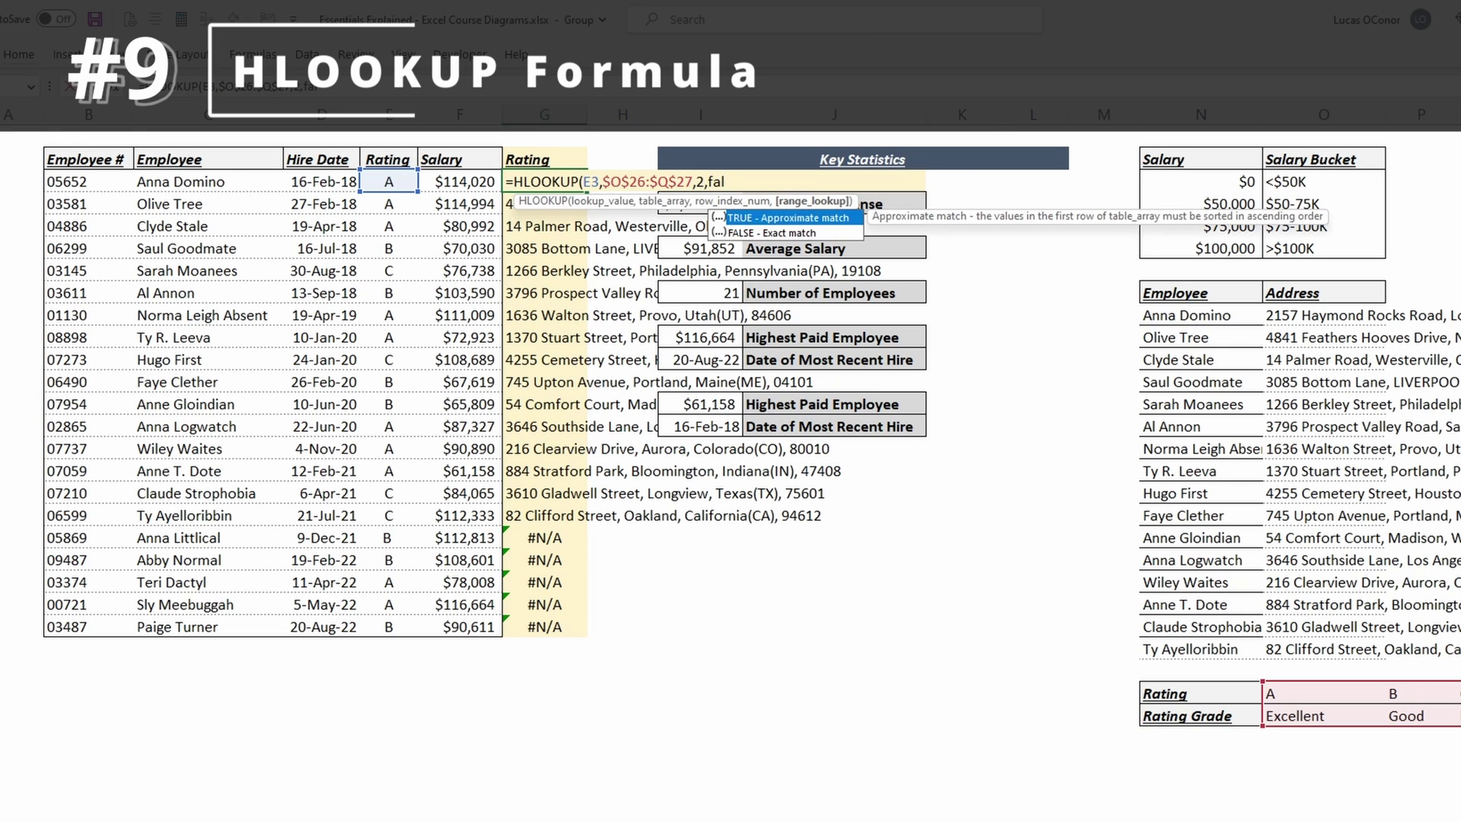
pyautogui.press('Down')
pyautogui.press('Tab')
pyautogui.write(')')
pyautogui.press('Return')
pyautogui.press('Up')
pyautogui.hotkey('ctrl', 'shift', 'Down')
pyautogui.hotkey('ctrl', 'd')
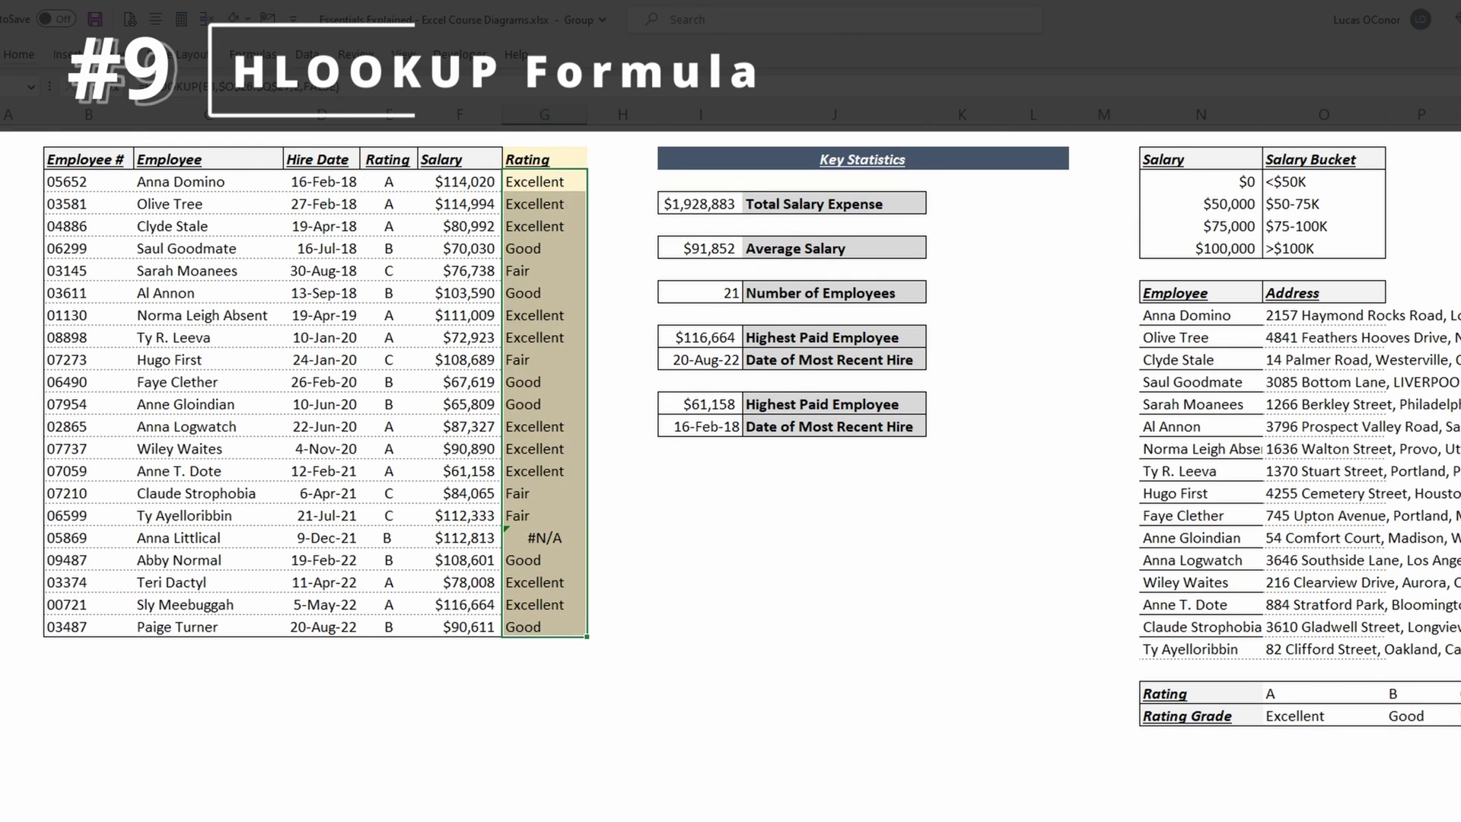
# Examine the rating descriptions in column G row by row against each employee's rating letter
pyautogui.press('Down')
pyautogui.press('Down')
pyautogui.hotkey('ctrl', 'shift', 'Left')
pyautogui.press('Down')
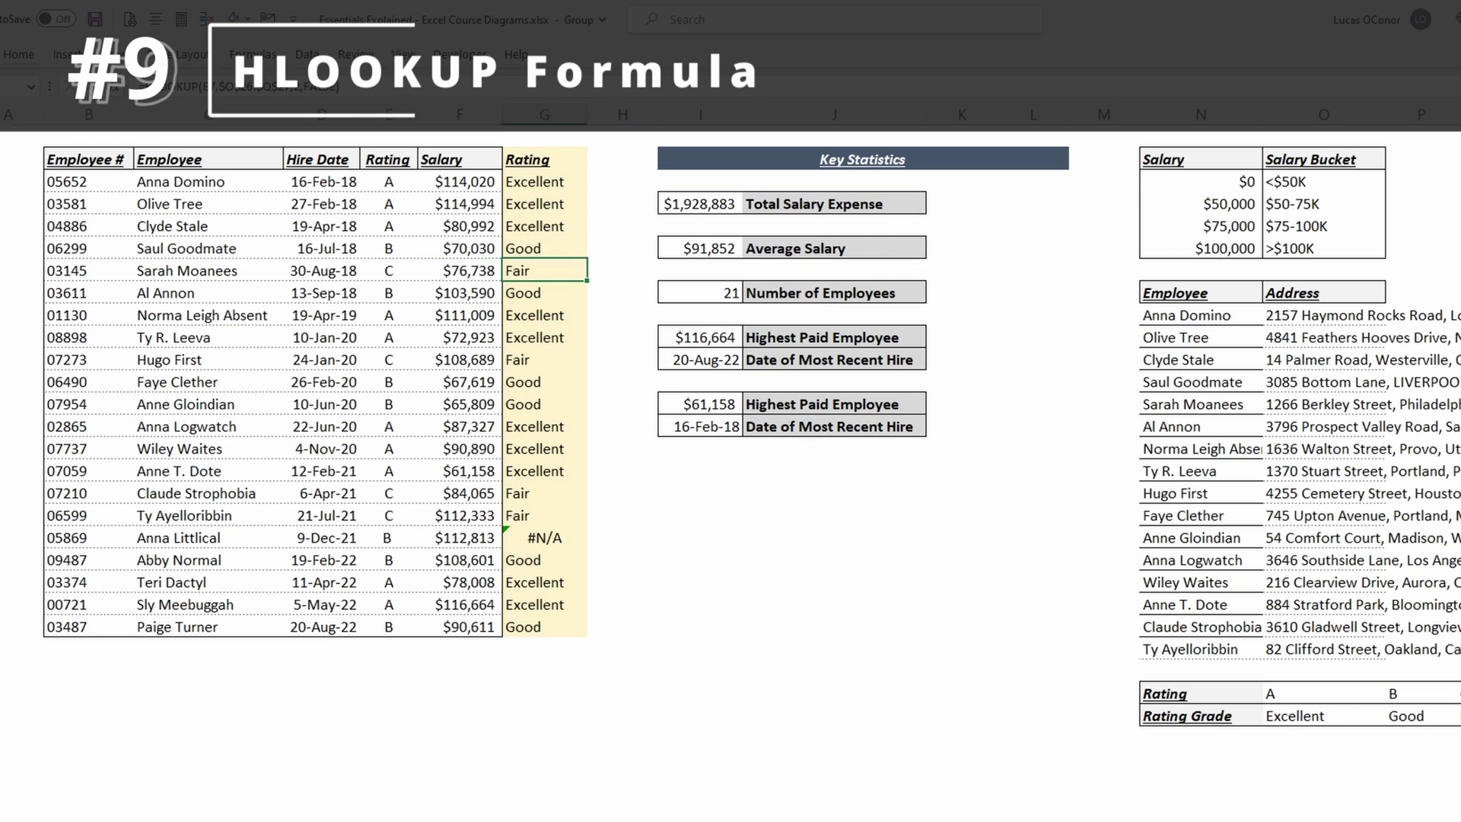
pyautogui.hotkey('ctrl', 'shift', 'Left')
pyautogui.press('Down')
pyautogui.press('Down')
pyautogui.press('Down')
pyautogui.hotkey('ctrl', 'shift', 'Left')
pyautogui.press('Down')
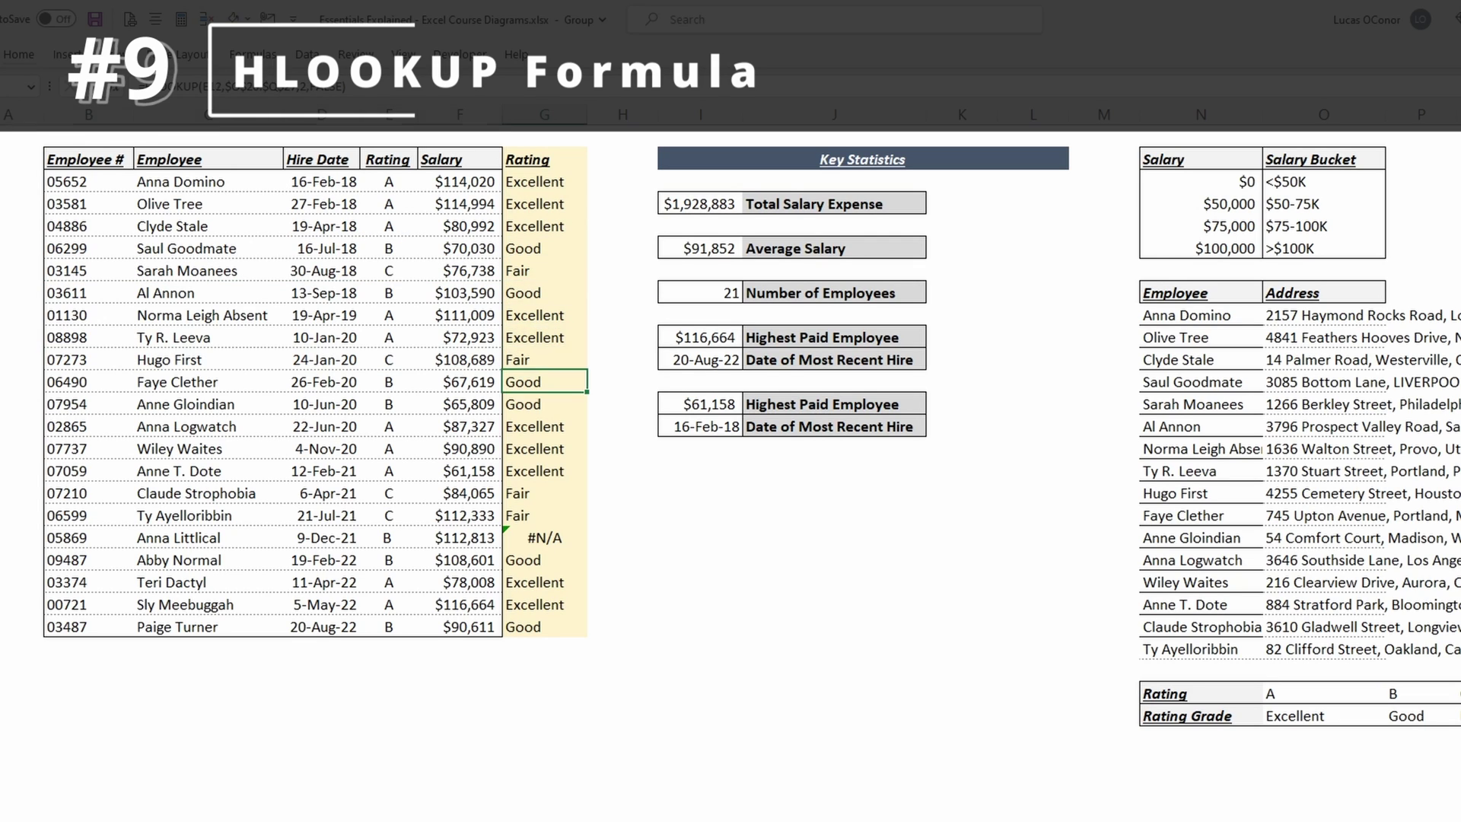
# Correct the rating entry in E19 to a plain B and check the neighbouring HLOOKUP formulas in column G
pyautogui.press('Up')
pyautogui.press('F2')
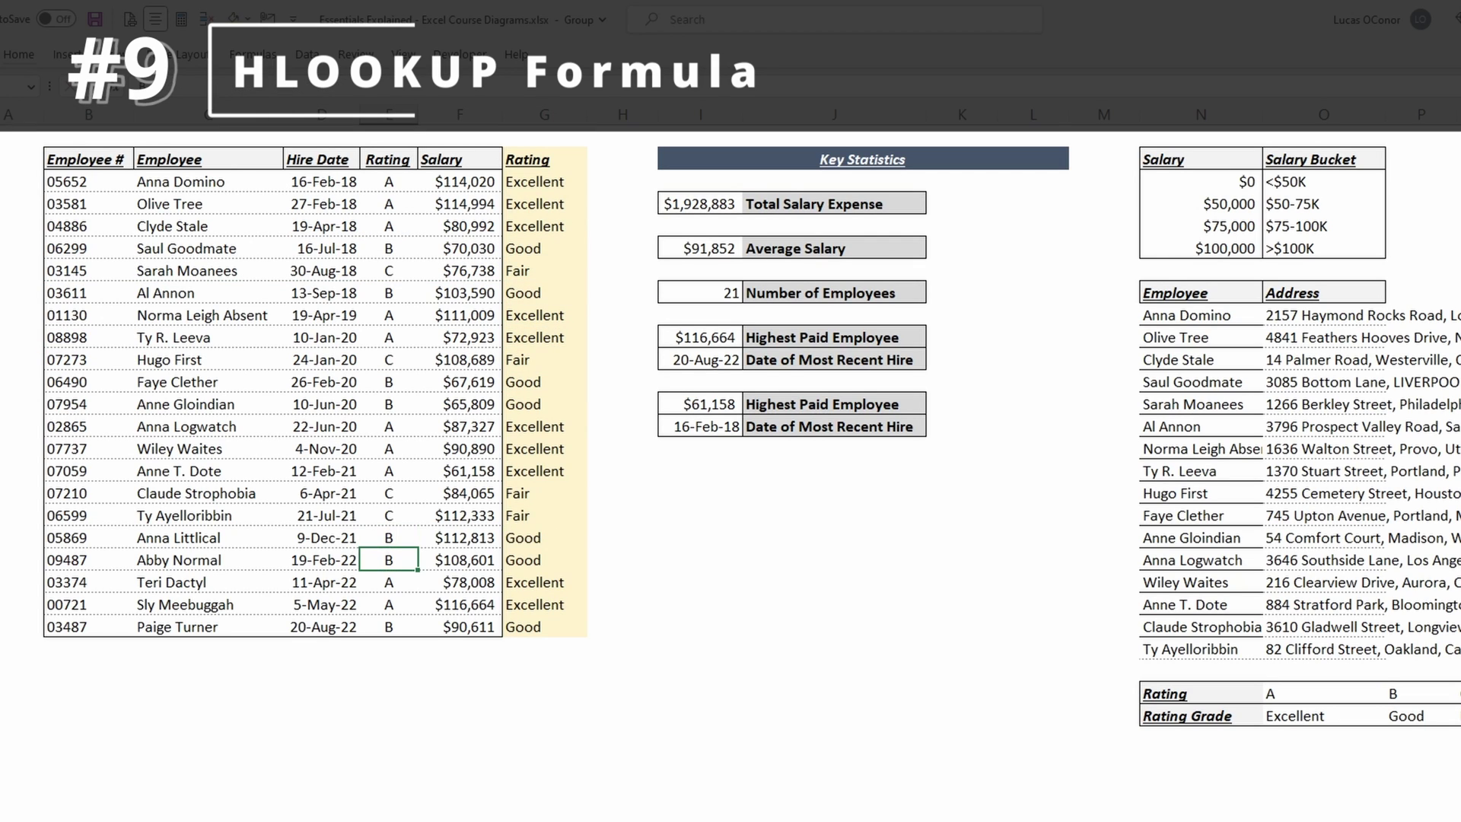
pyautogui.press('Tab')
pyautogui.press('Tab')
pyautogui.press('F2')
pyautogui.press('Escape')
pyautogui.press('Up')
pyautogui.press('F2')
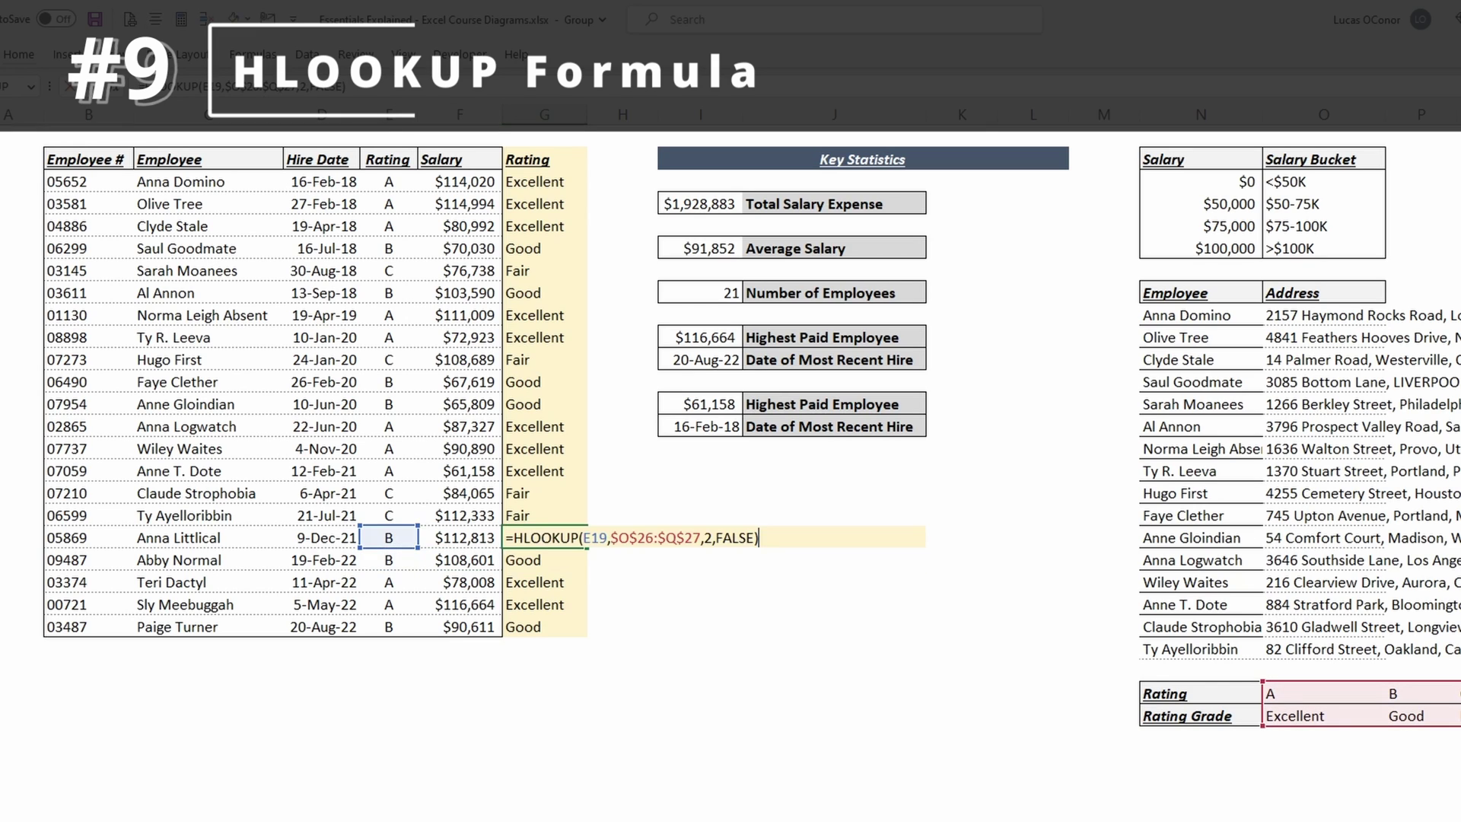
pyautogui.press('Escape')
pyautogui.press('Up')
pyautogui.press('F2')
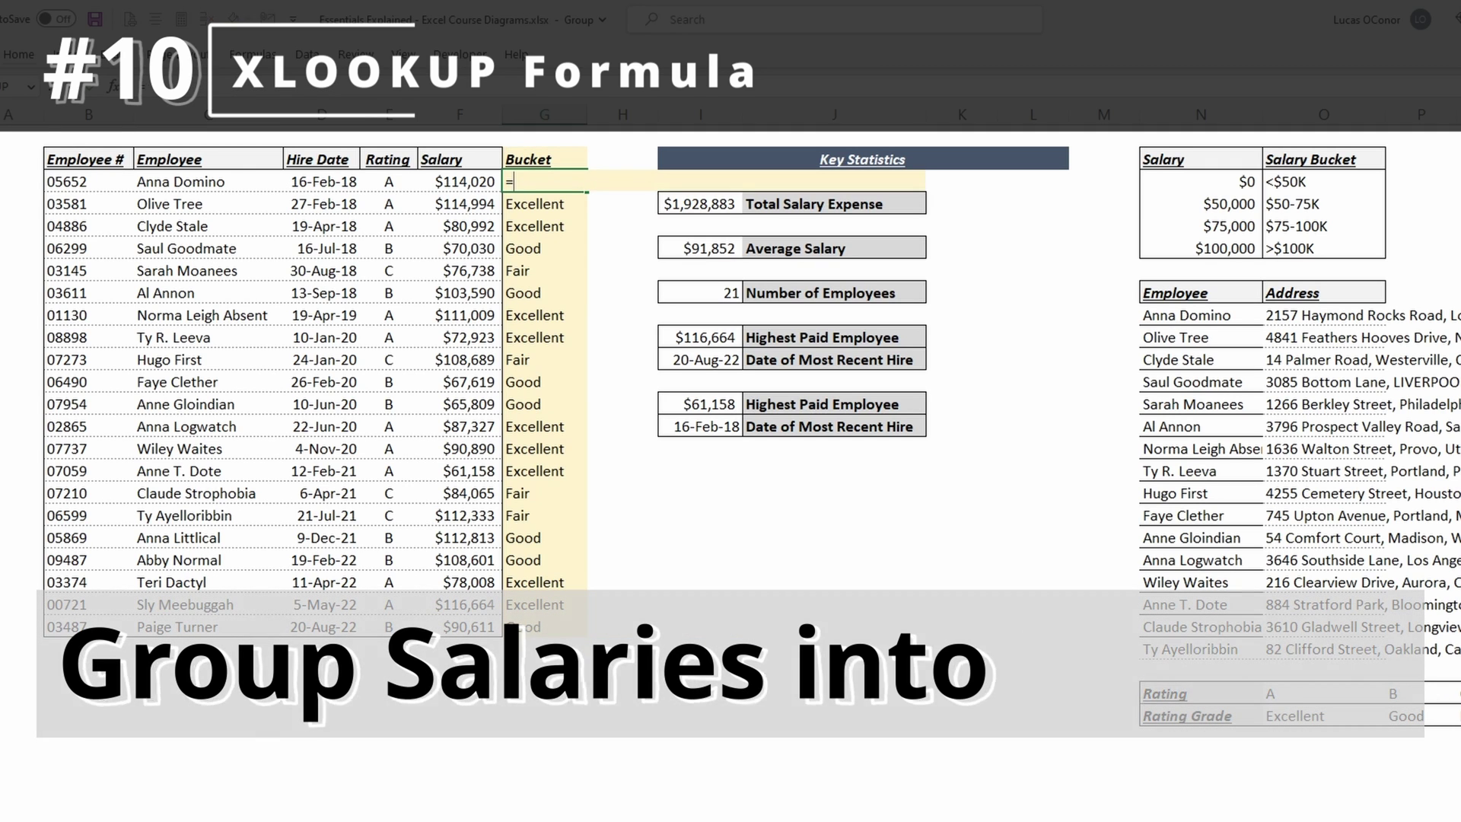
# Build an XLOOKUP in G3 with lookup value F3, lookup array $N$3:$N$6 and return array $O$3:$O$6
pyautogui.write('xlo')
pyautogui.press('Tab')
pyautogui.press('Left')
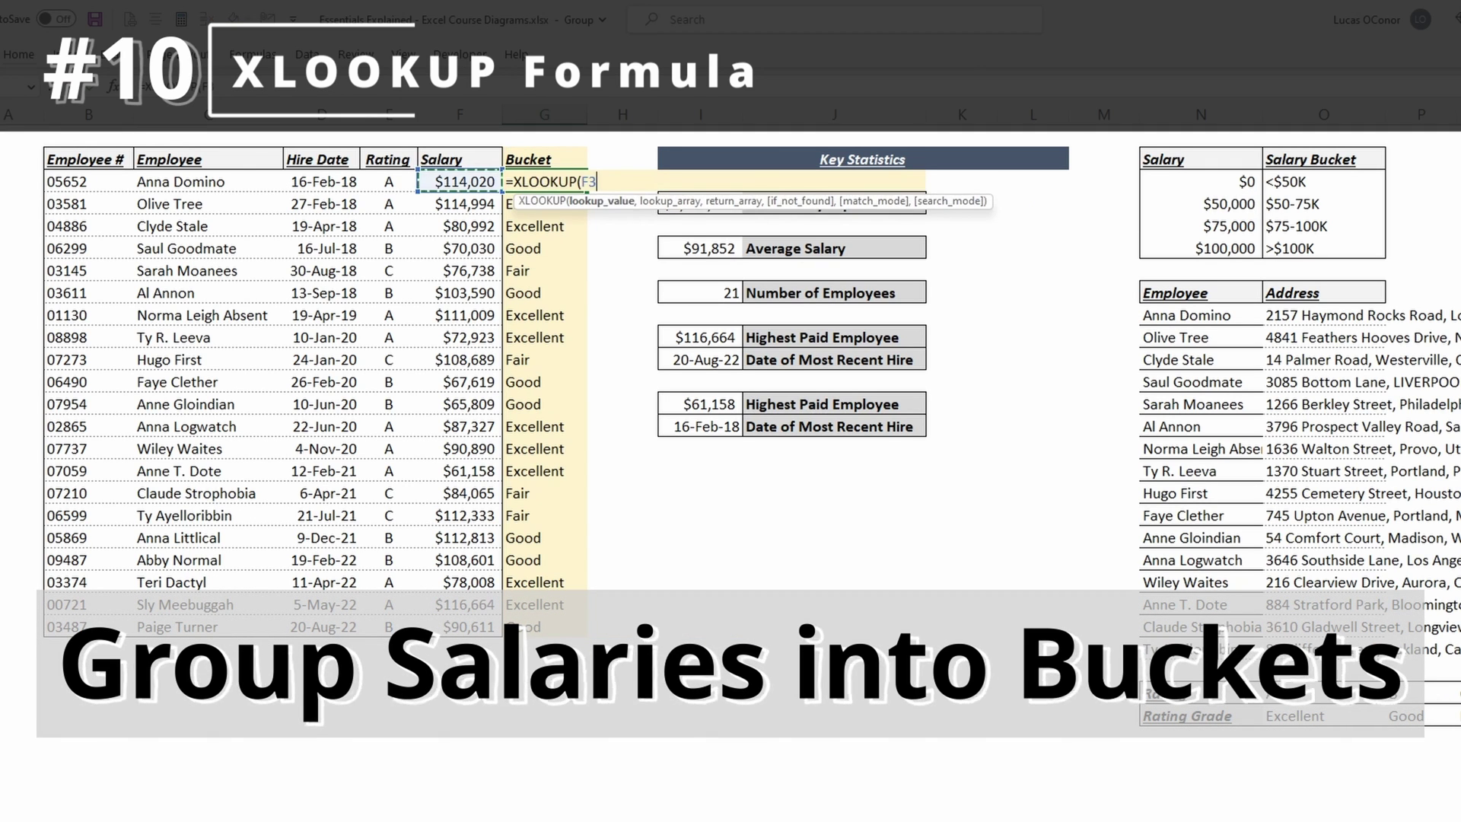
pyautogui.write(',')
pyautogui.moveTo(1201, 181); pyautogui.dragTo(1218, 248)
pyautogui.press('F4')
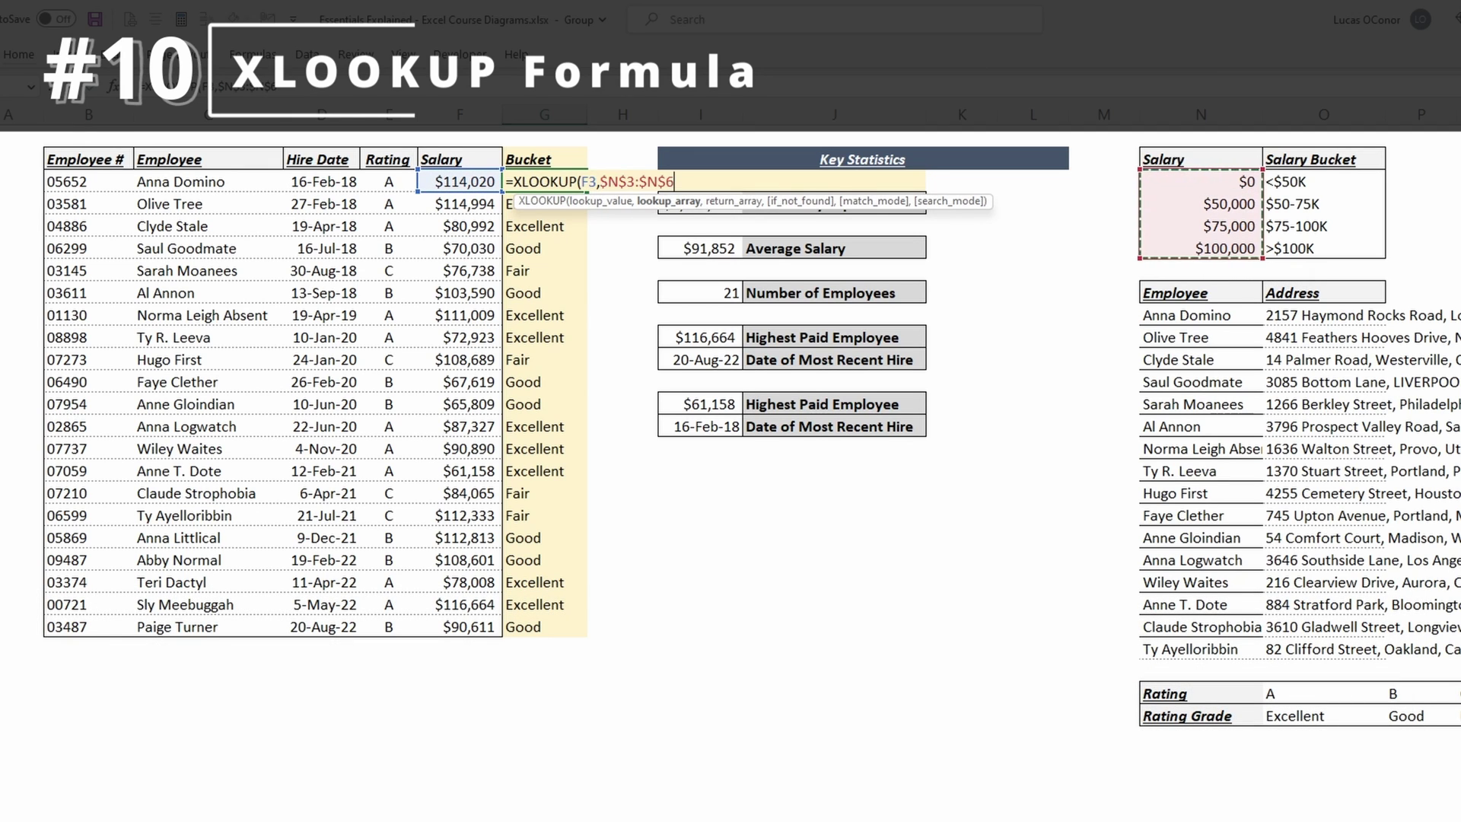
pyautogui.write(',')
pyautogui.moveTo(1293, 181); pyautogui.dragTo(1293, 248)
pyautogui.press('F4')
pyautogui.write(',')
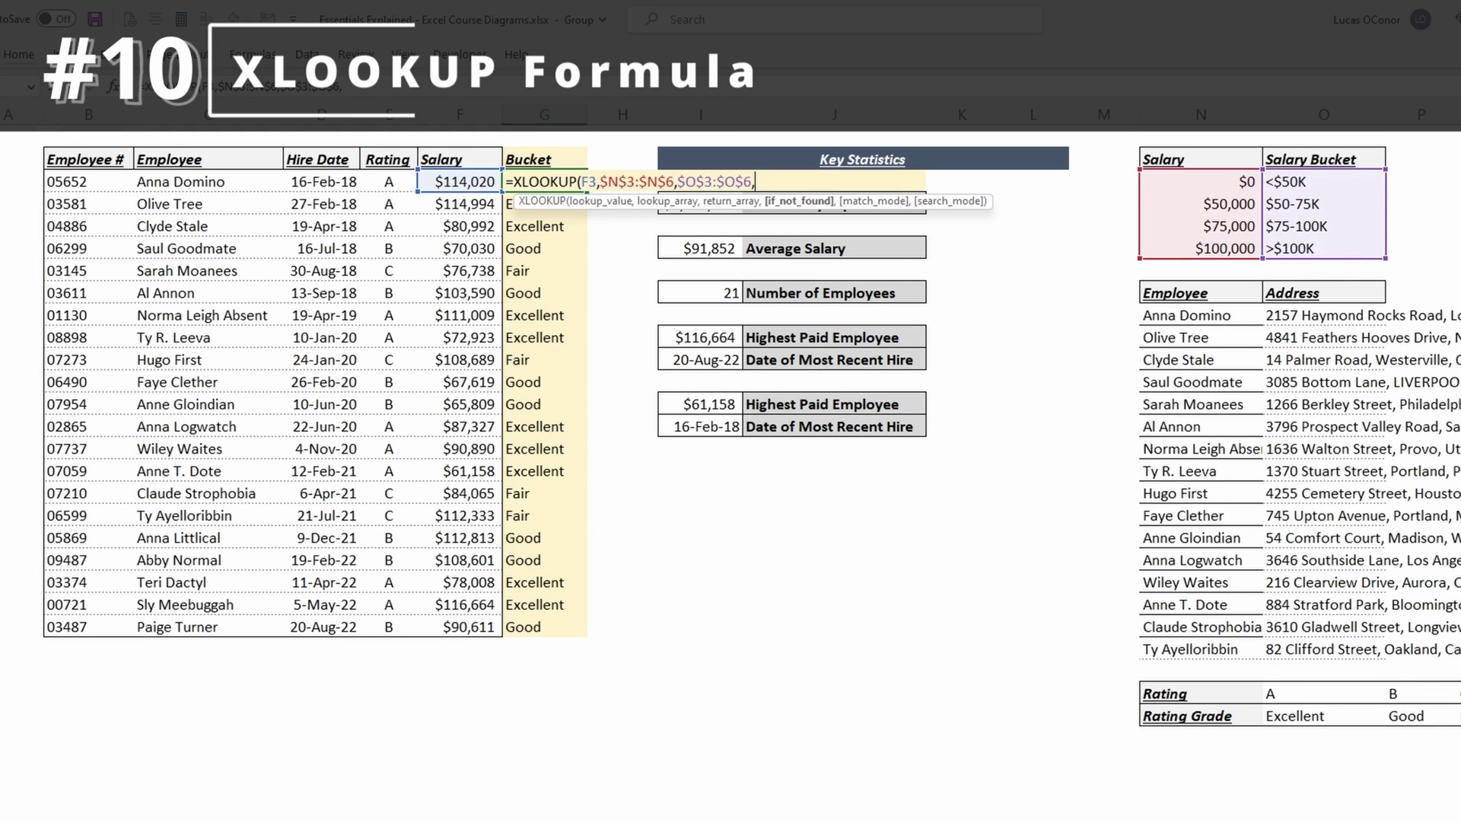
pyautogui.write(',-1')
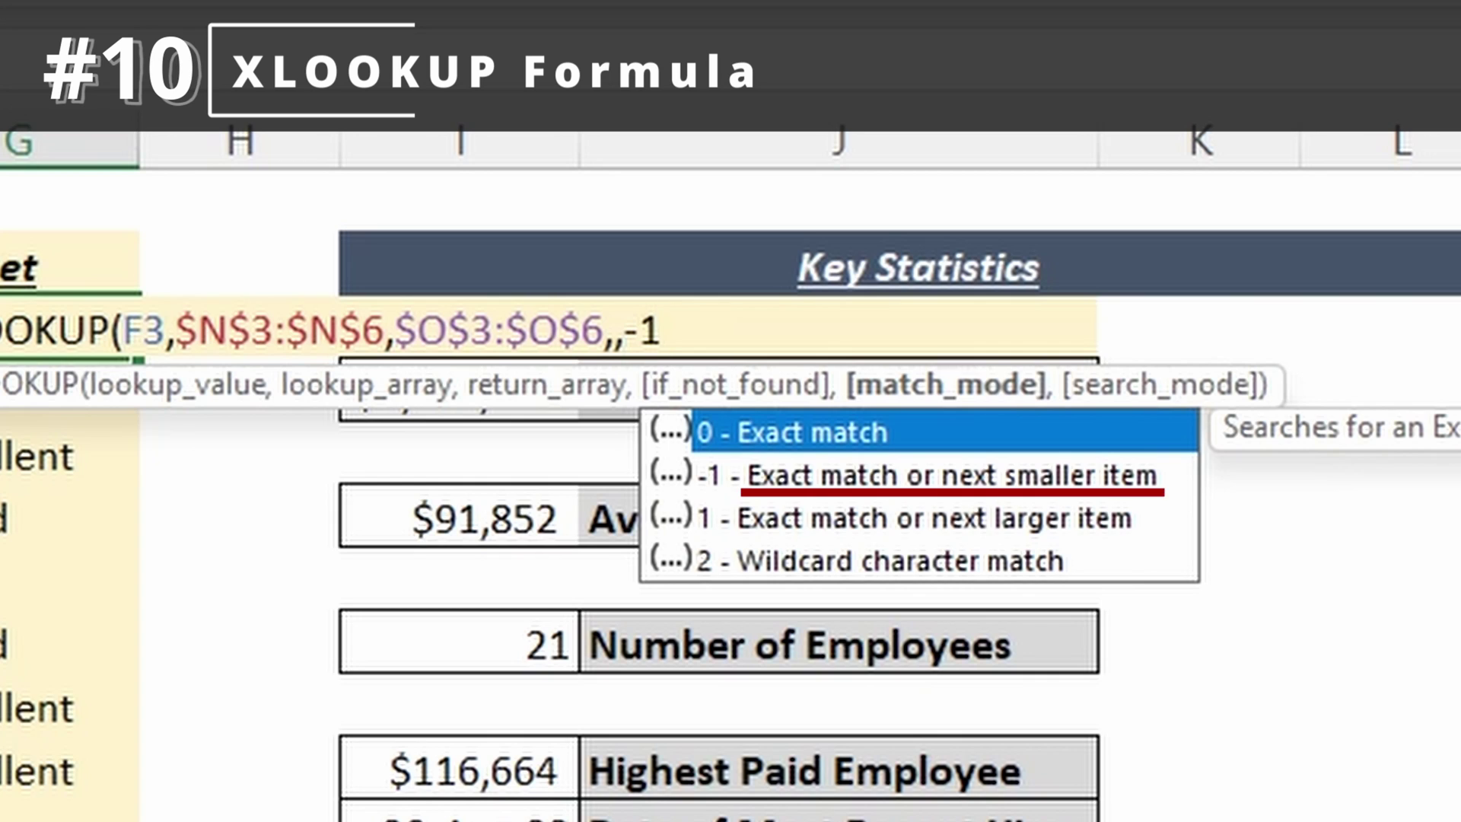
# Leave the if-not-found argument empty, set match mode -1 for exact or next smaller, and fill the XLOOKUP down to row 23
pyautogui.press('Return')
pyautogui.press('Up')
pyautogui.hotkey('ctrl', 'shift', 'Down')
pyautogui.hotkey('ctrl', 'd')
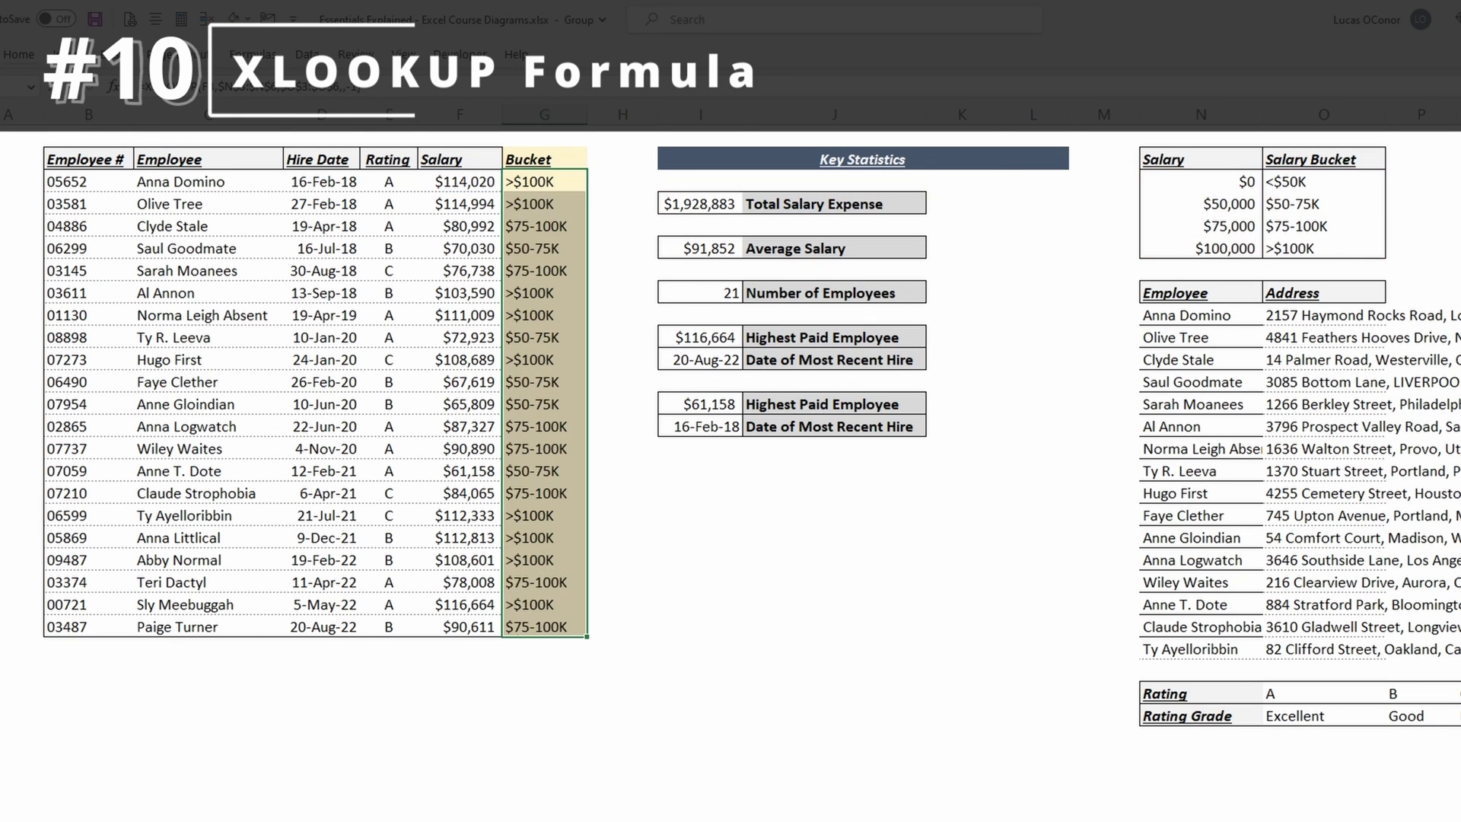
pyautogui.press('Down')
pyautogui.press('Down')
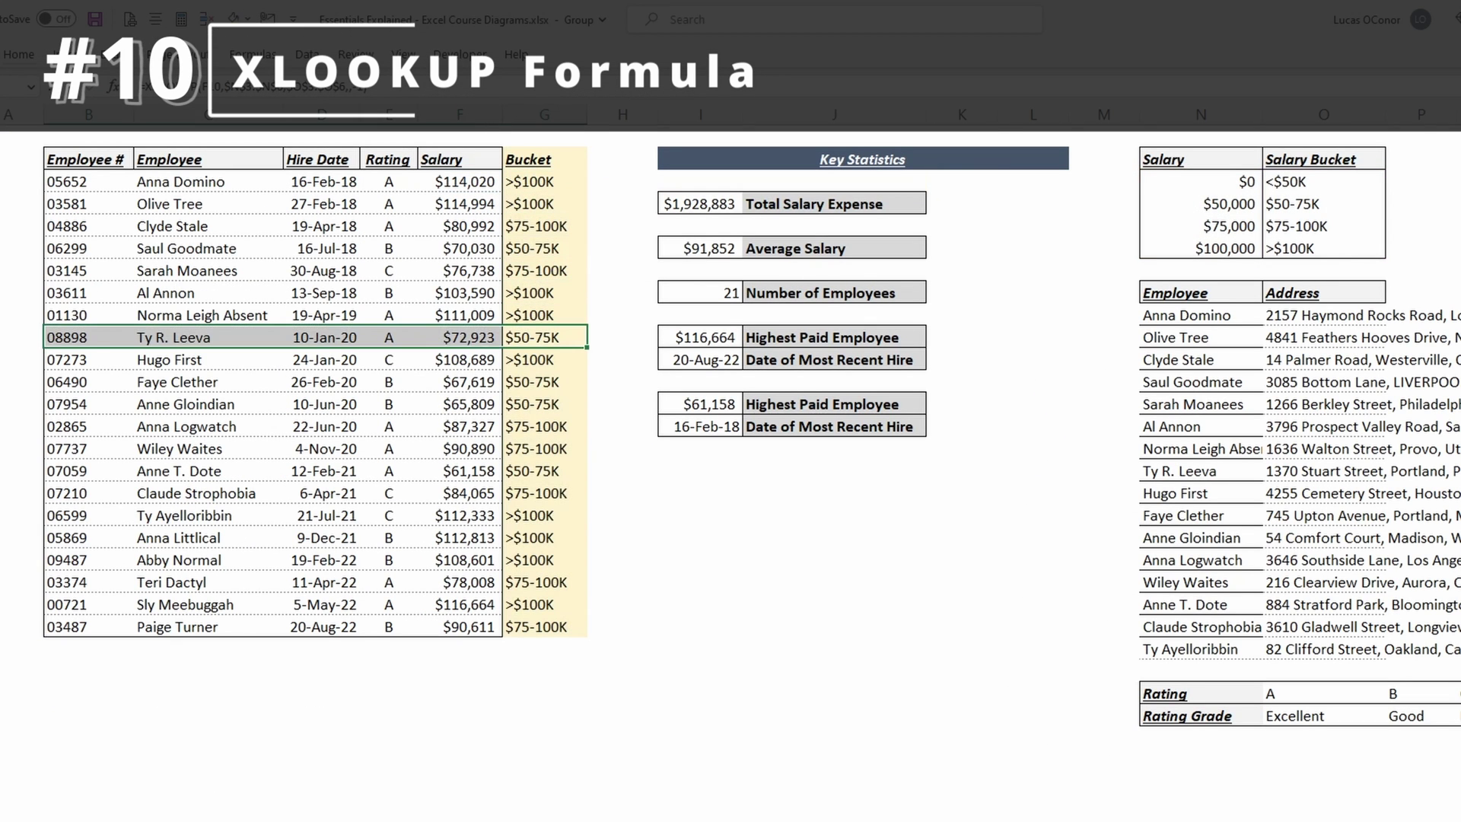
# Check the salary buckets in the next rows, and change the header of column G to Address
pyautogui.press('Down')
pyautogui.press('Down')
pyautogui.press('Down')
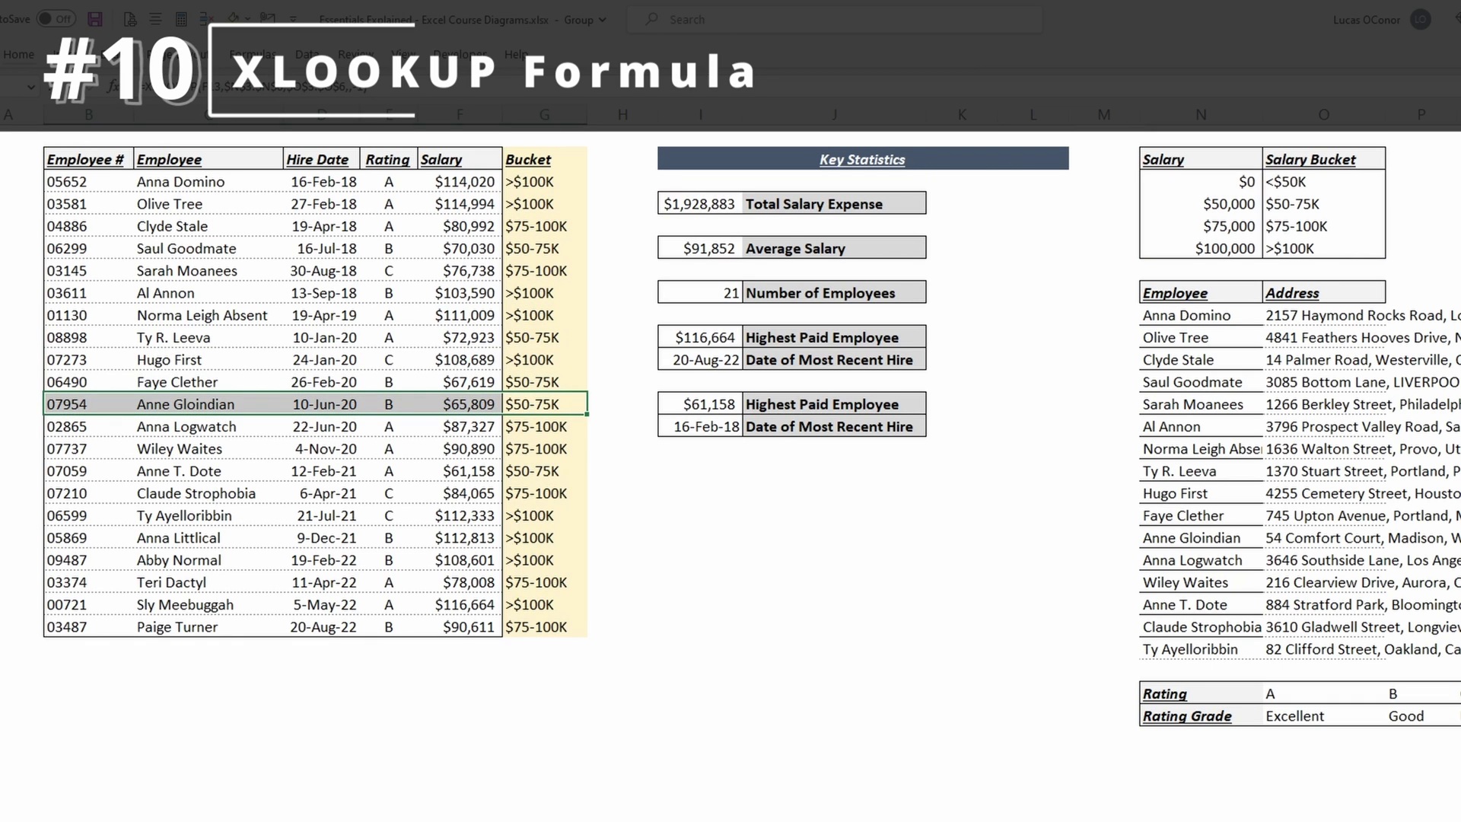
pyautogui.hotkey('ctrl', 'Up')
pyautogui.write('Address')
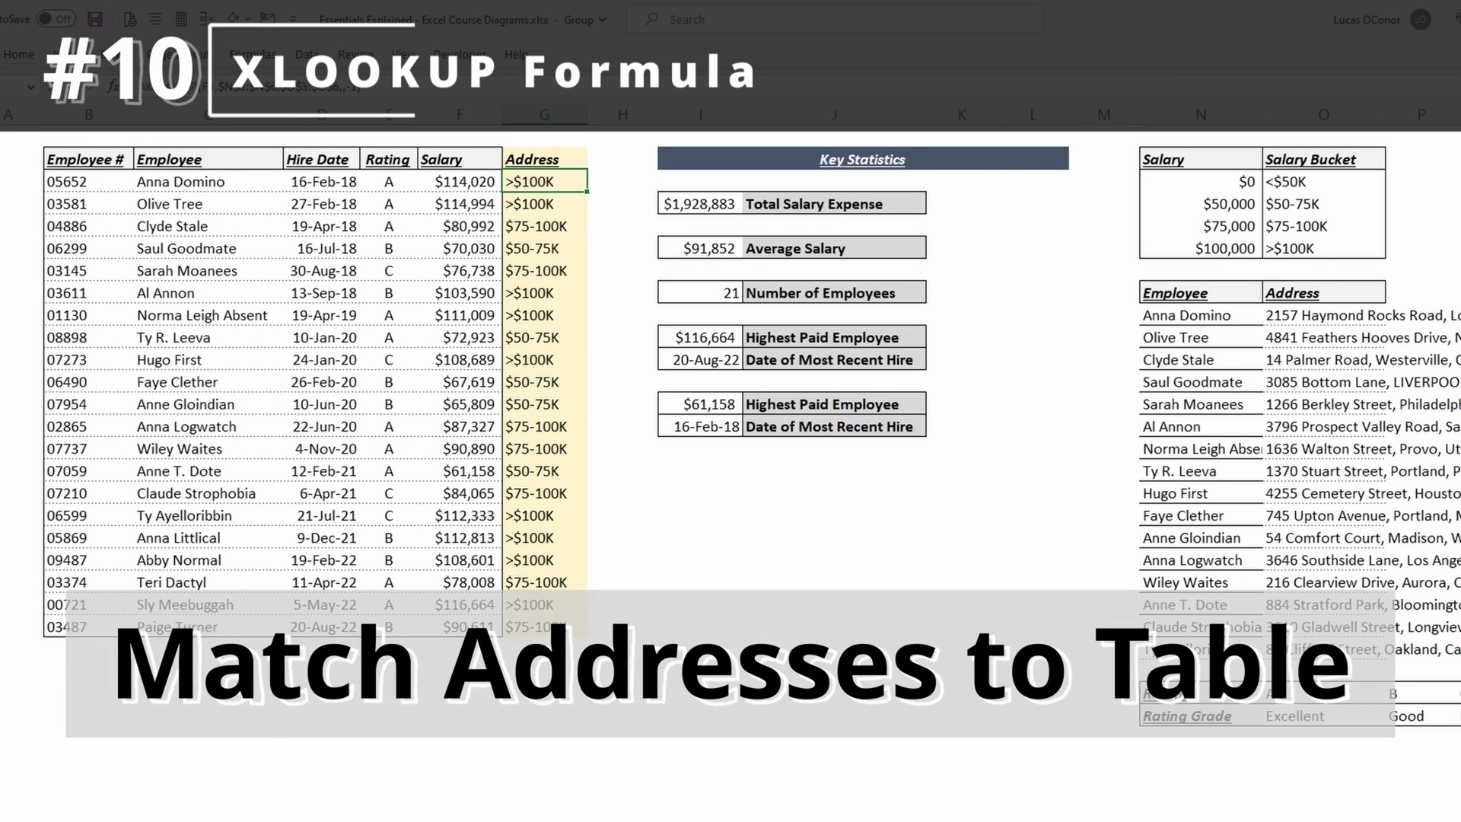
pyautogui.press('Return')
# Start an XLOOKUP formula in G3 with the employee name in C3 as the lookup value
pyautogui.write('=xlo')
pyautogui.press('Tab')
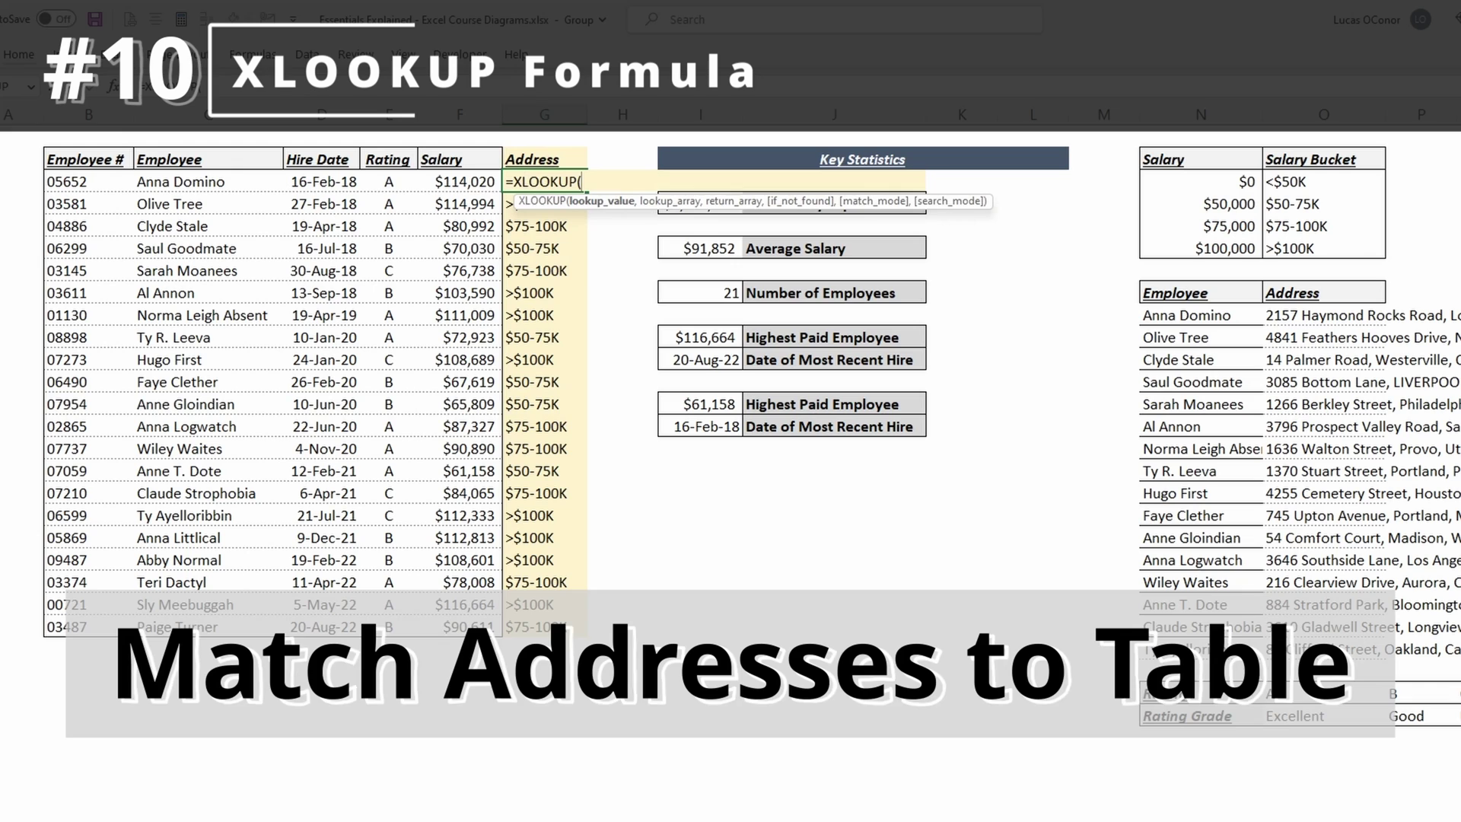
pyautogui.press('Left')
pyautogui.press('Left')
pyautogui.press('Left')
pyautogui.press('Left')
pyautogui.write(',')
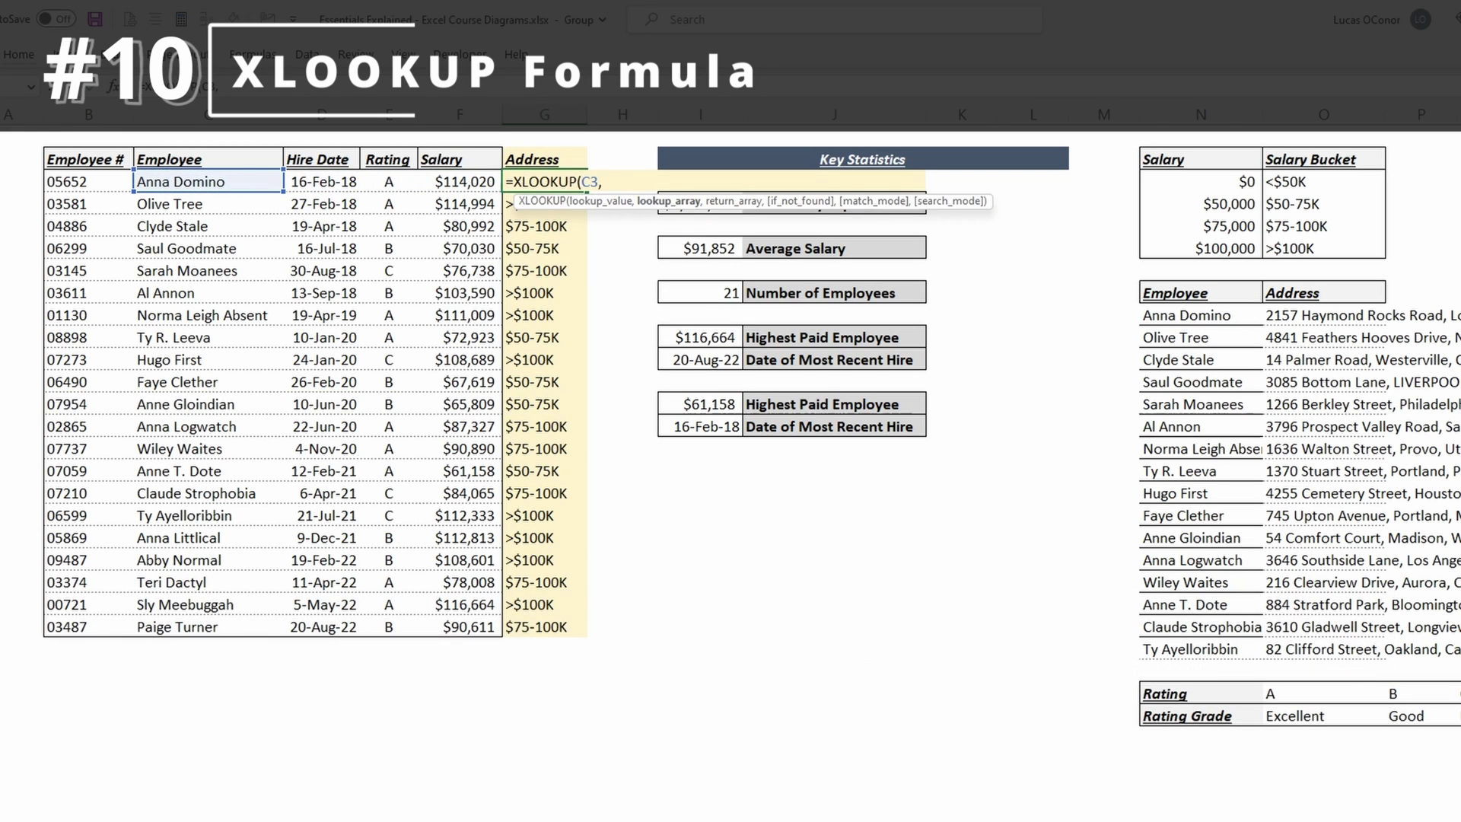
# Set the XLOOKUP's lookup array to the address table's employee names, $N$9:$N$24, as an absolute range
pyautogui.press('Down')
pyautogui.press('Right')
pyautogui.press('Down')
pyautogui.press('Right')
pyautogui.press('Down')
pyautogui.press('Right')
pyautogui.press('Down')
pyautogui.press('Right')
pyautogui.press('Right')
pyautogui.press('Down')
pyautogui.press('Right')
pyautogui.press('Right')
pyautogui.press('Down')
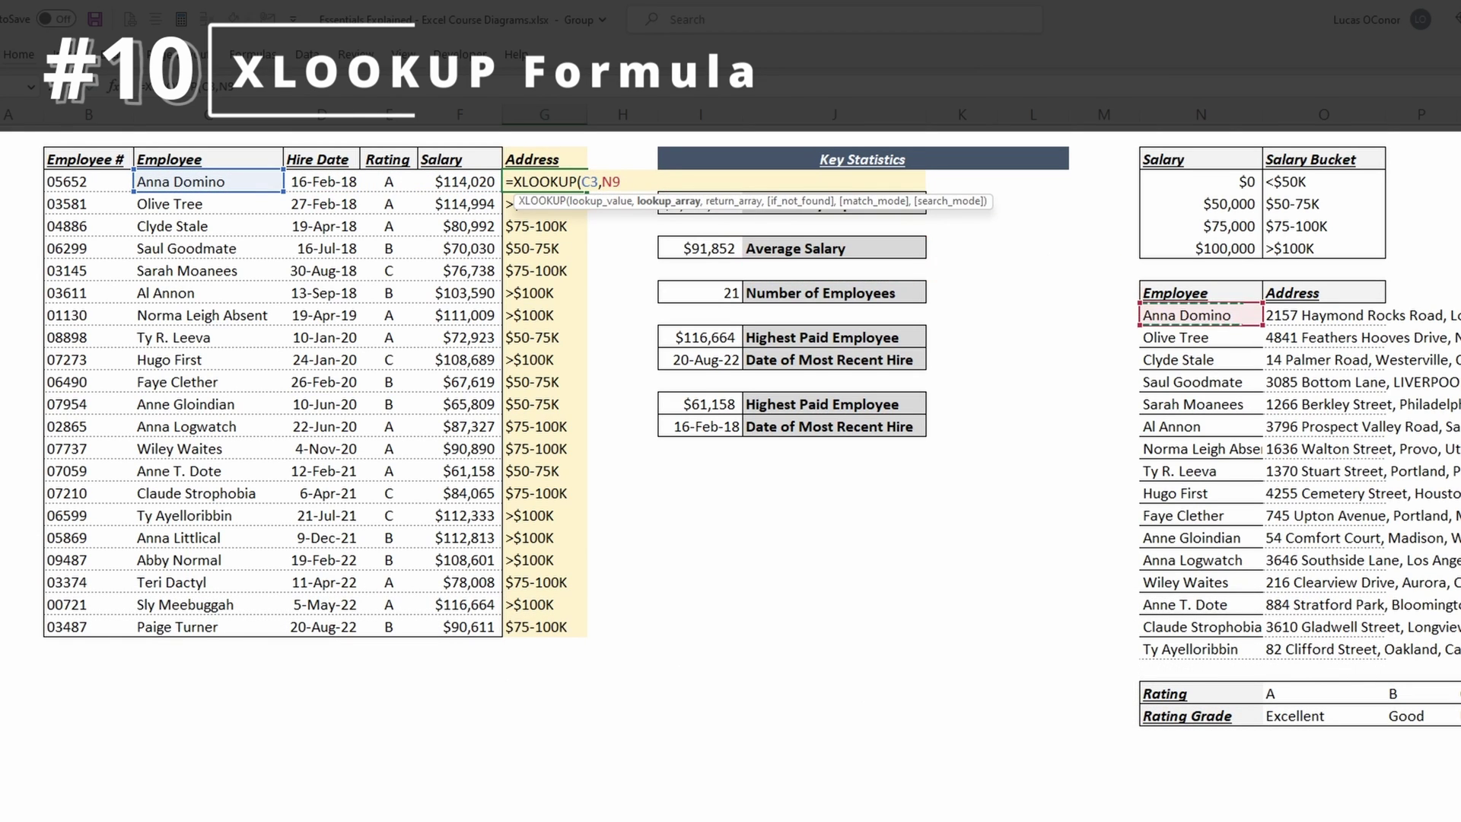
pyautogui.hotkey('ctrl', 'shift', 'Down')
pyautogui.press('F4')
pyautogui.write(',')
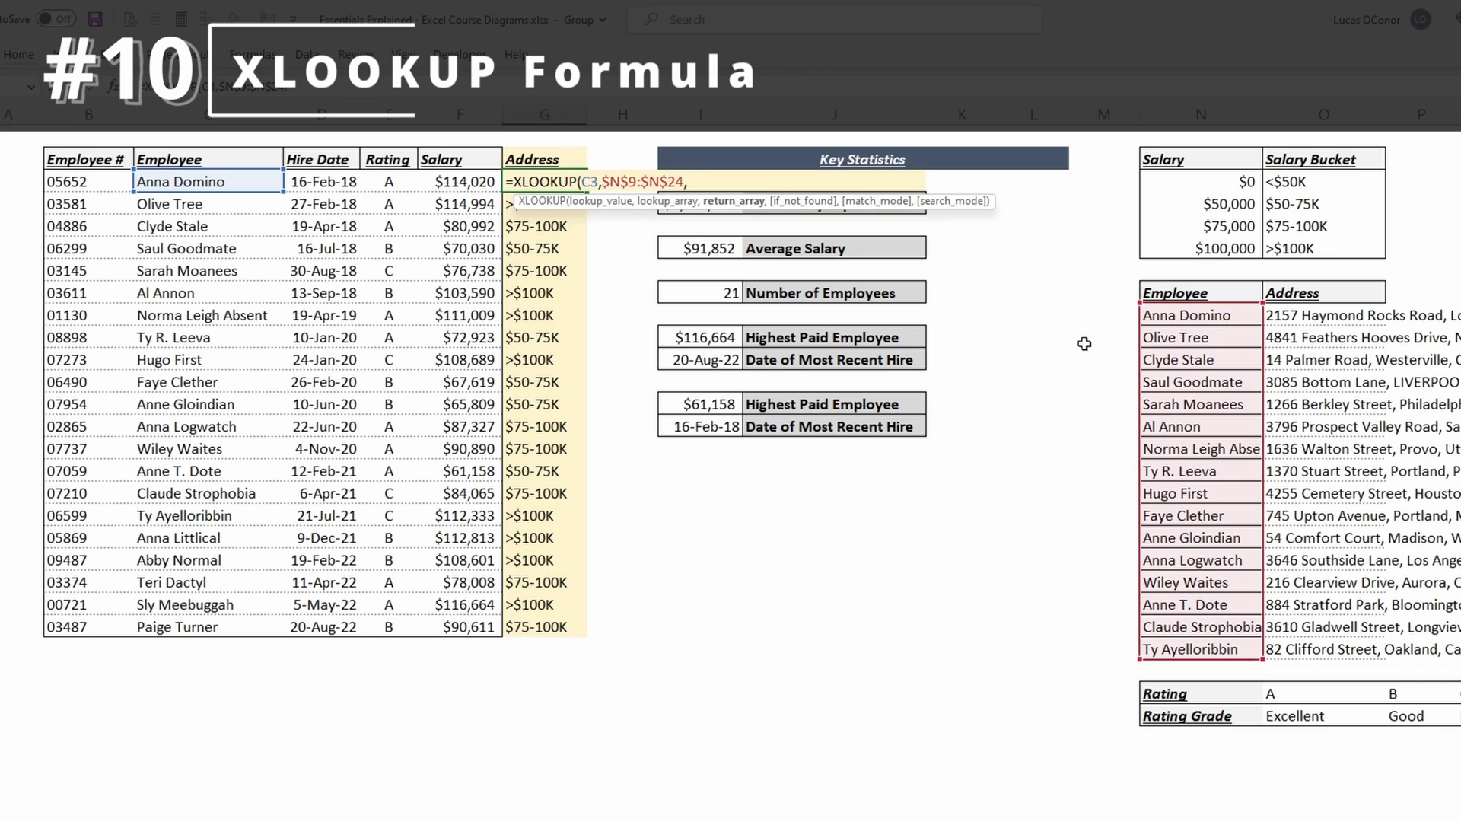
# Set the return array to $O$9:$O$24 and if-not-found to "", and fill the formula down to row 23
pyautogui.click(1378, 325)
pyautogui.hotkey('ctrl', 'shift', 'Down')
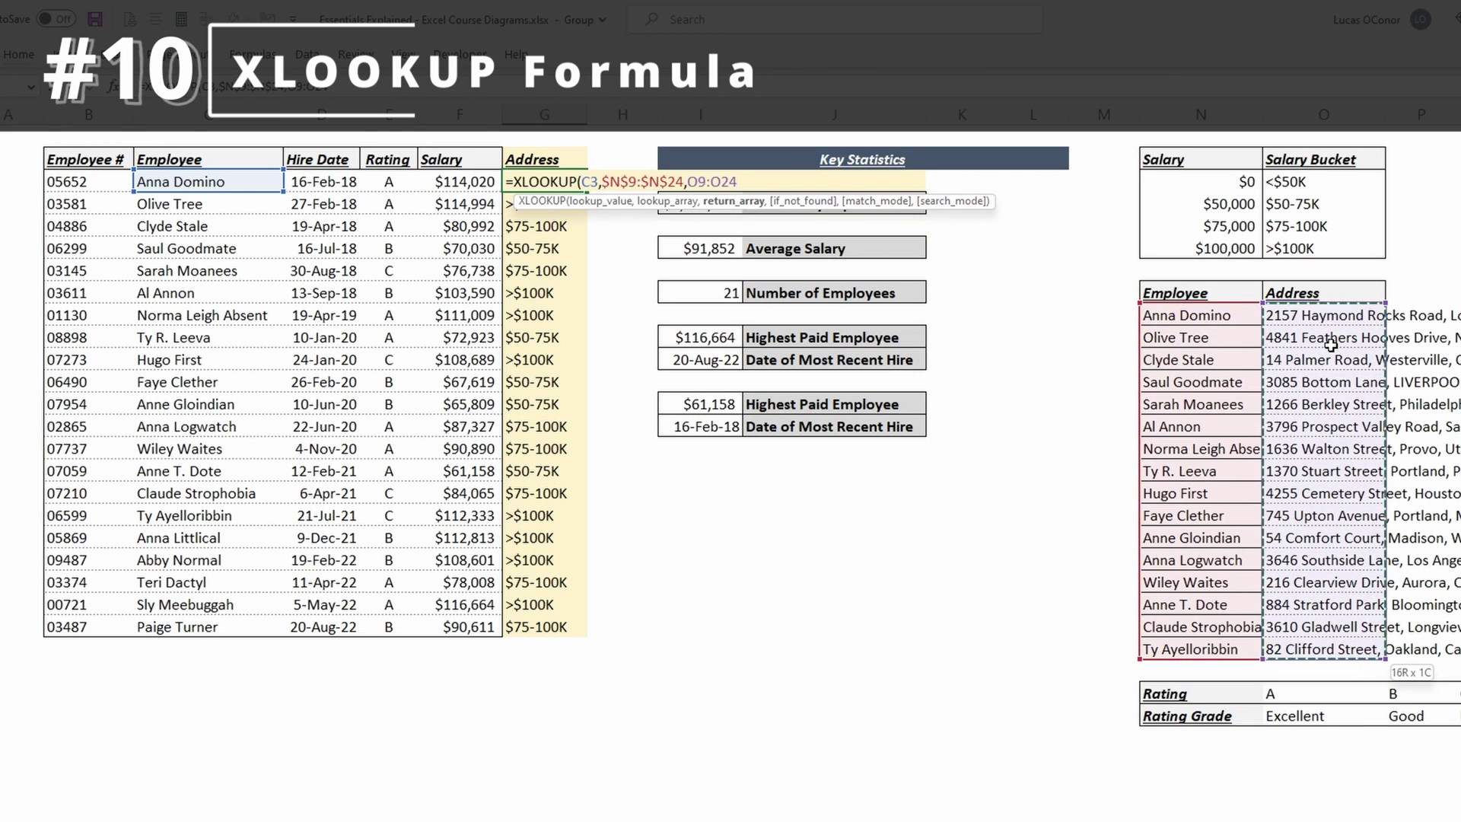
pyautogui.press('F4')
pyautogui.write(',')
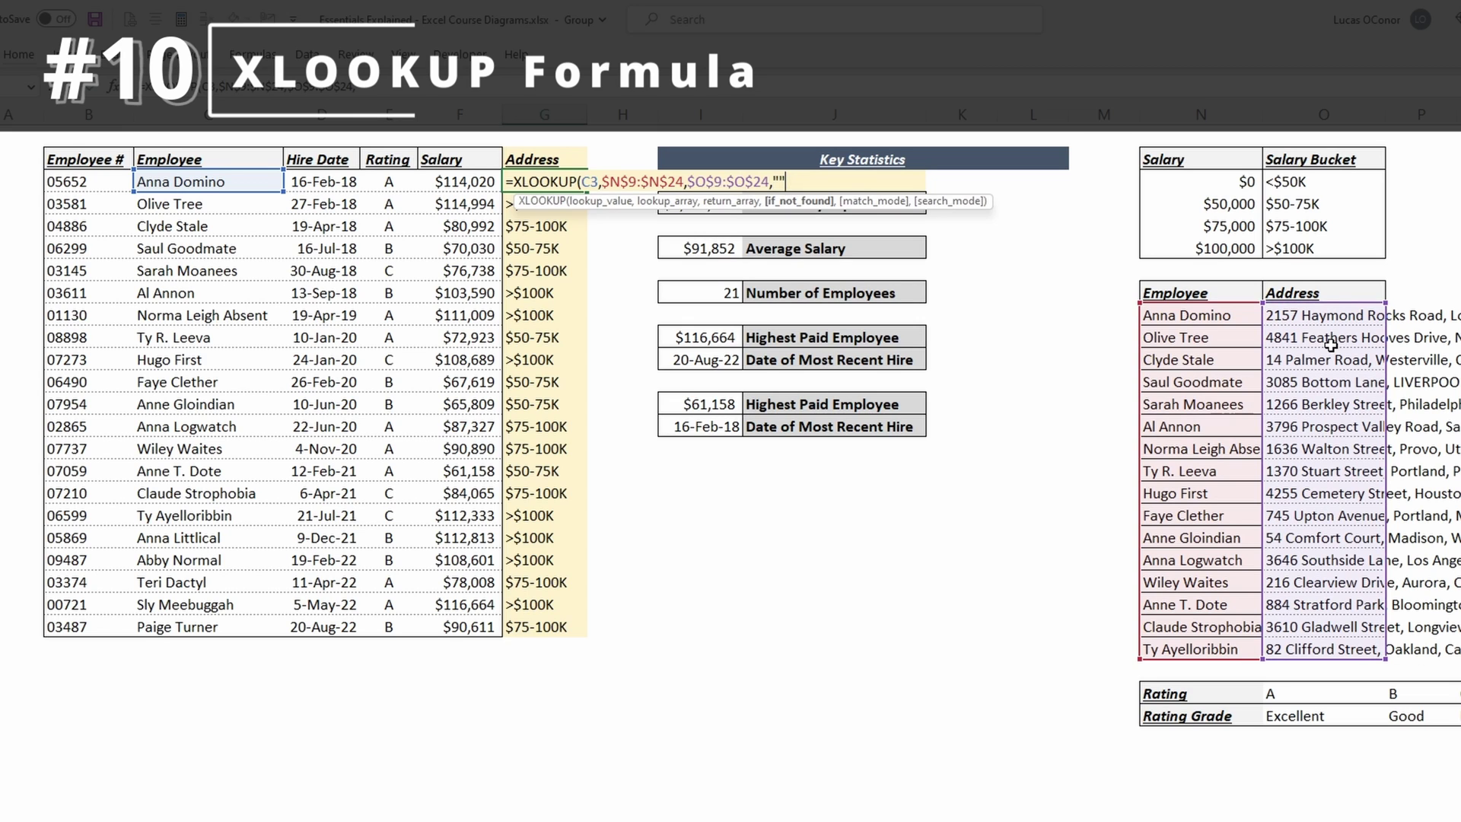
pyautogui.write('""')
pyautogui.press('Return')
pyautogui.hotkey('ctrl', 'shift', 'Down')
pyautogui.hotkey('ctrl', 'd')
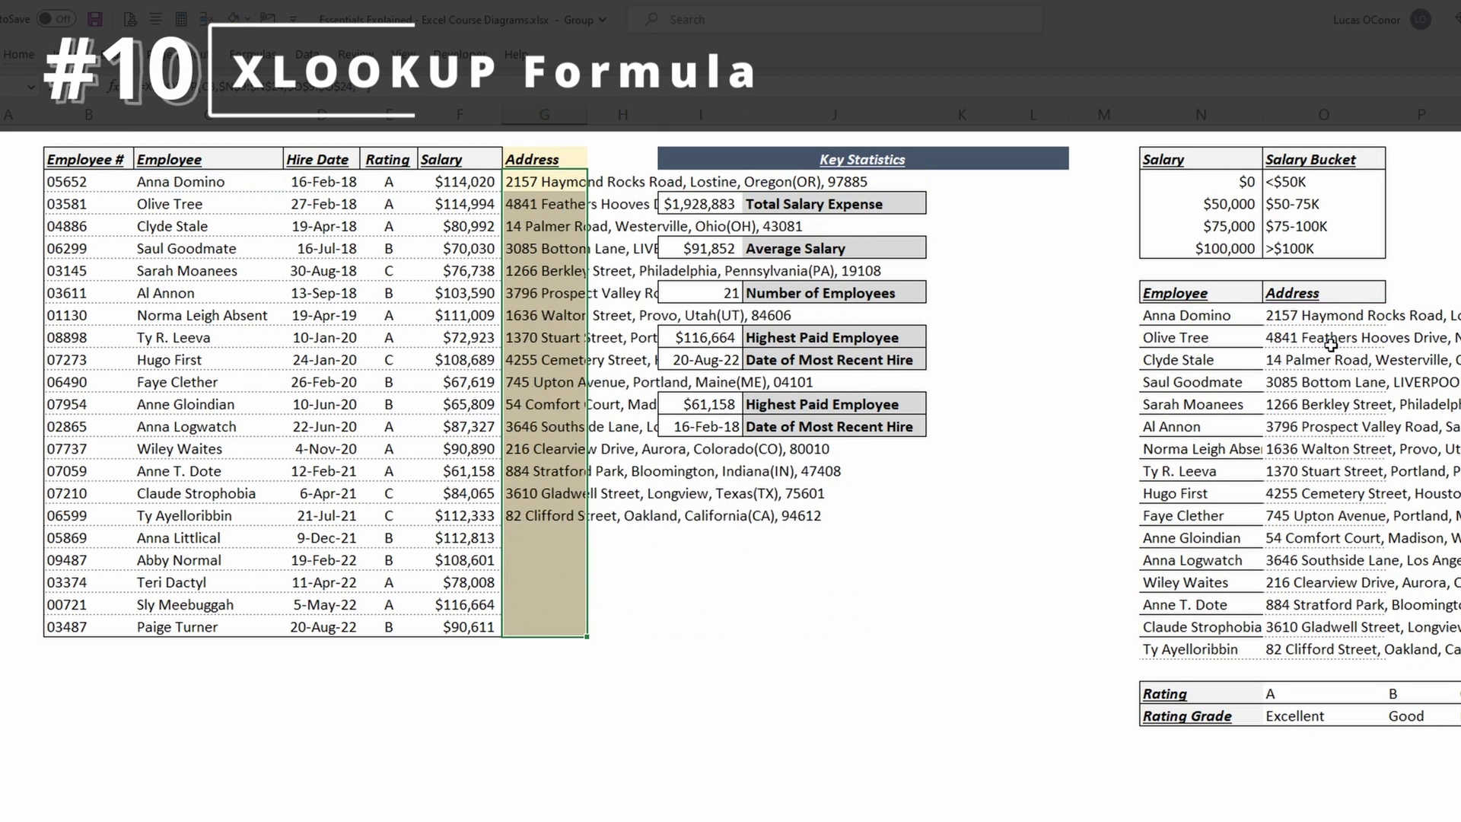
# Change the if-not-found argument of the XLOOKUP in G3 to "ERROR" and fill the formula down column G
pyautogui.hotkey('ctrl', 'Down')
pyautogui.press('Up')
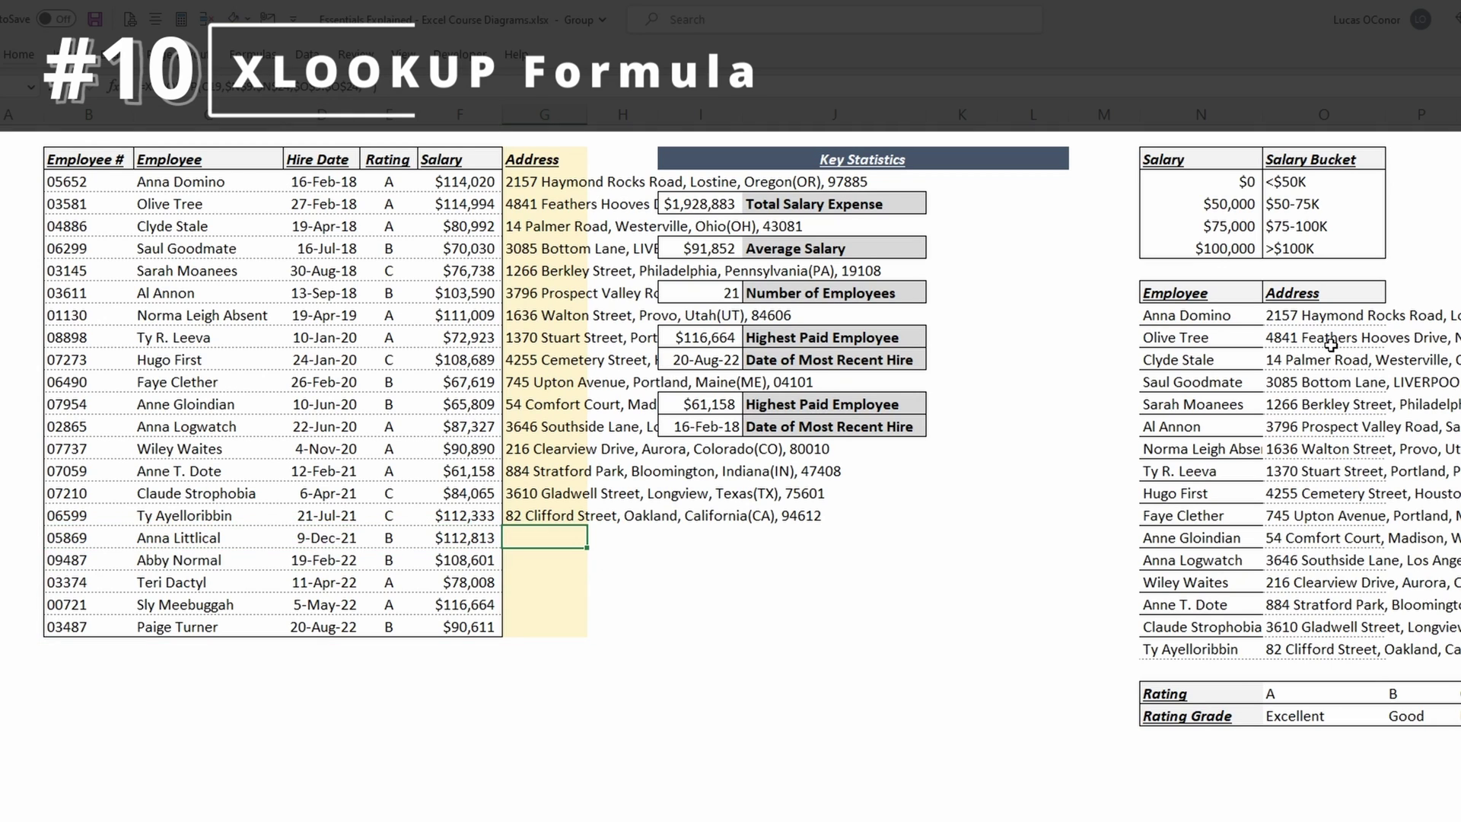
pyautogui.hotkey('ctrl', 'Up')
pyautogui.press('Down')
pyautogui.press('F2')
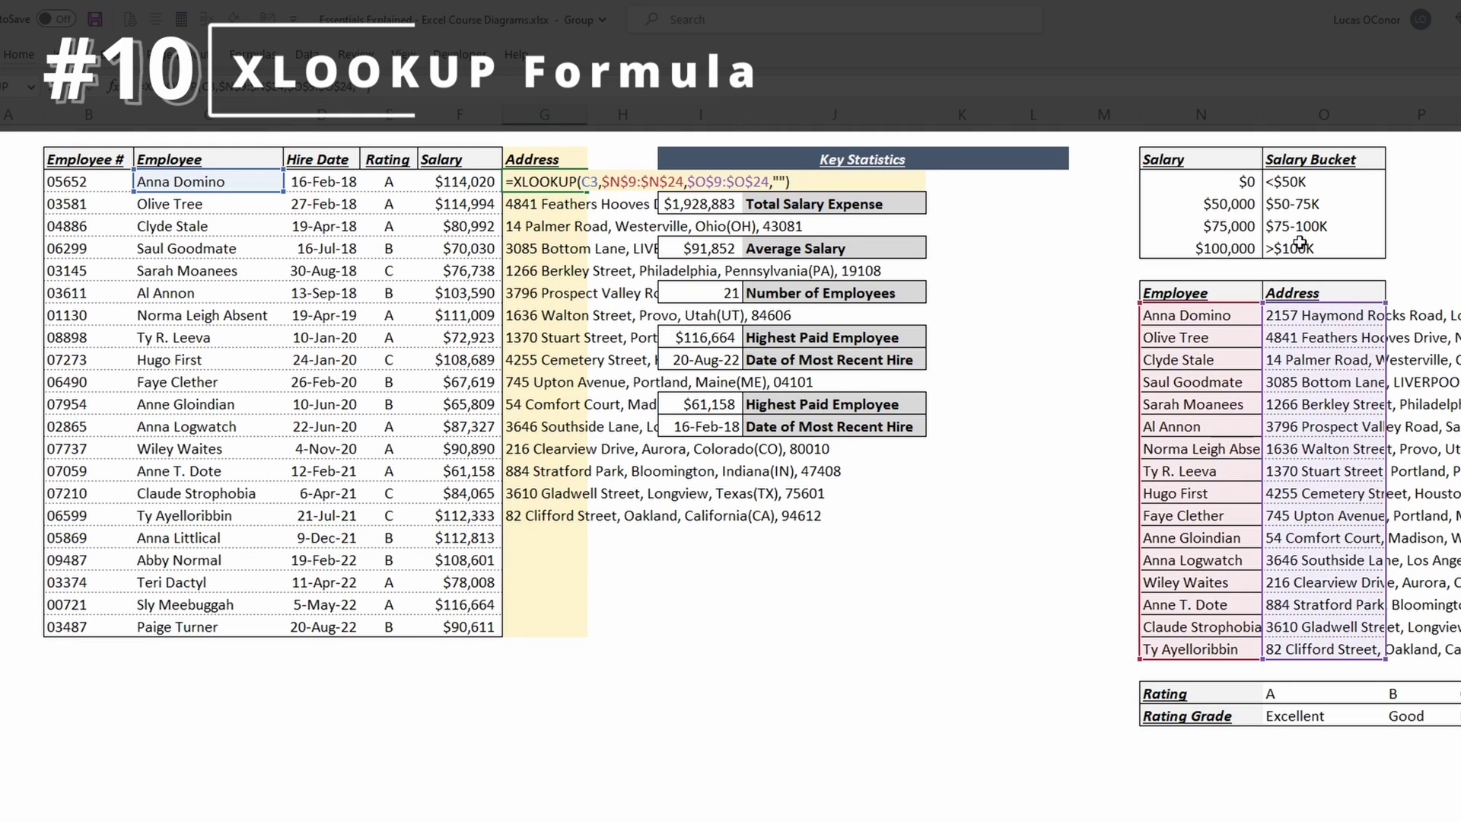
pyautogui.click(776, 181)
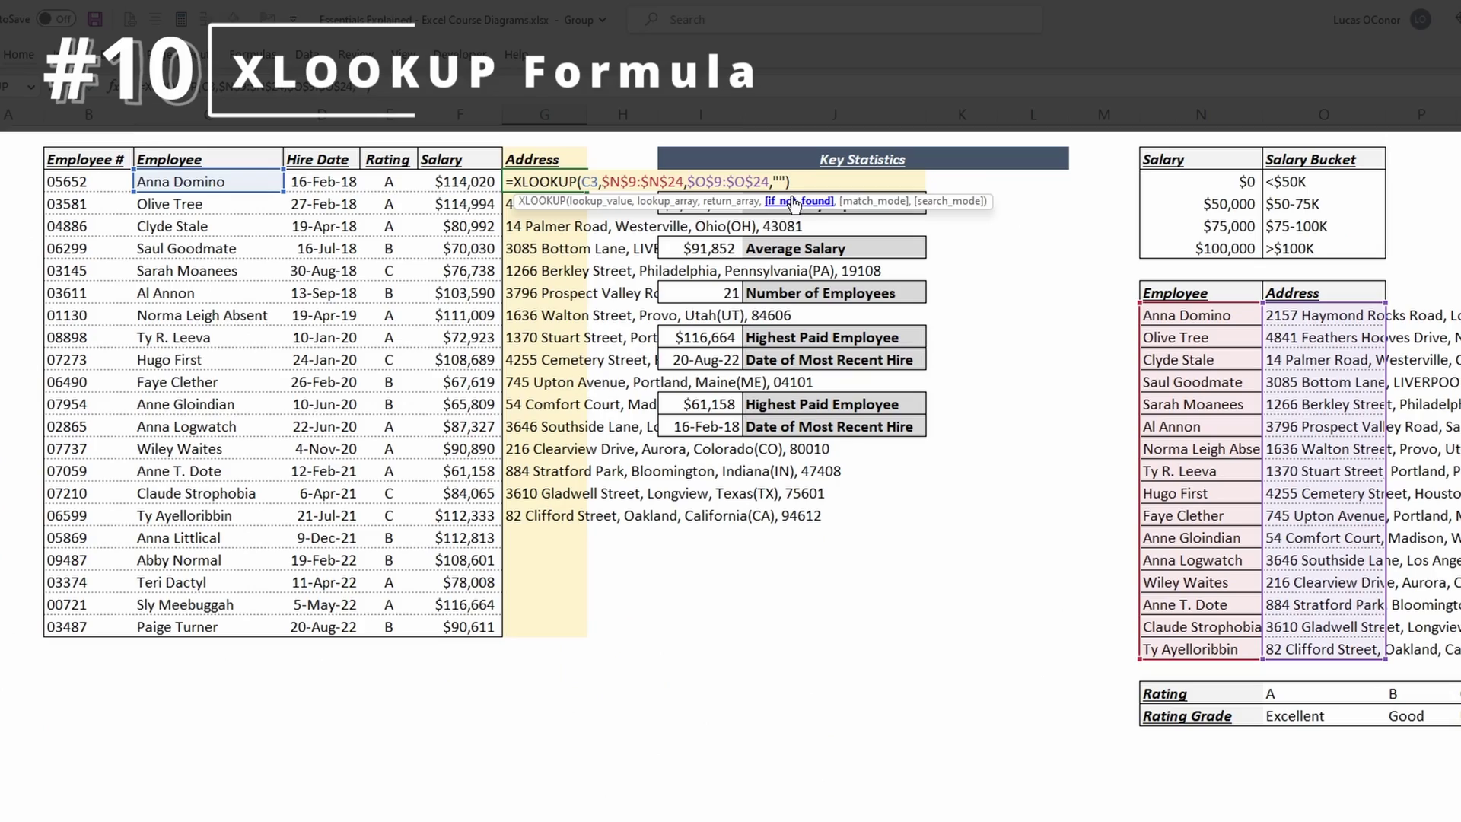
pyautogui.write('ERROR')
pyautogui.press('Return')
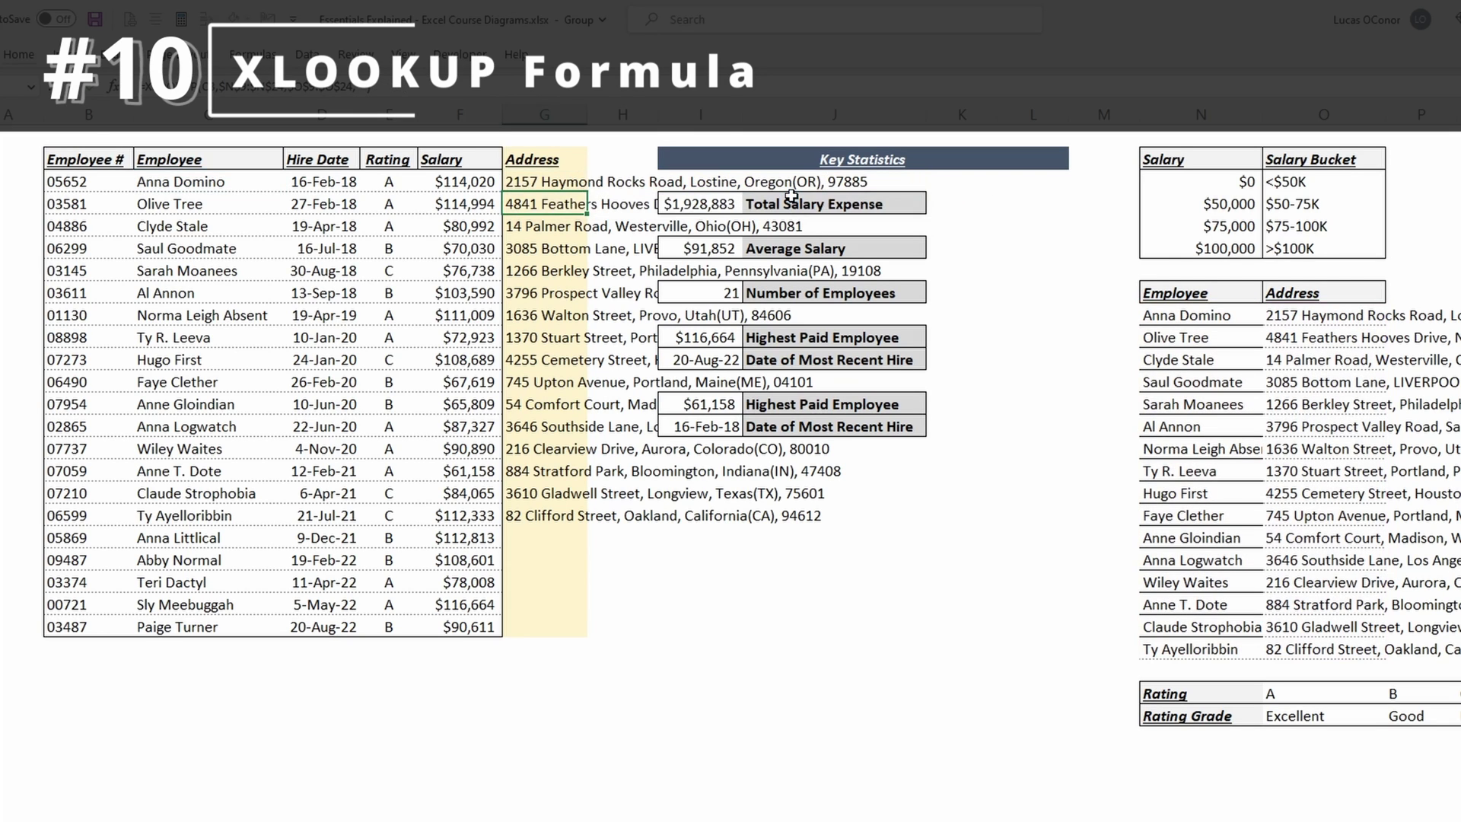
pyautogui.hotkey('ctrl', 'shift', 'Down')
pyautogui.hotkey('ctrl', 'd')
pyautogui.hotkey('ctrl', 'Down')
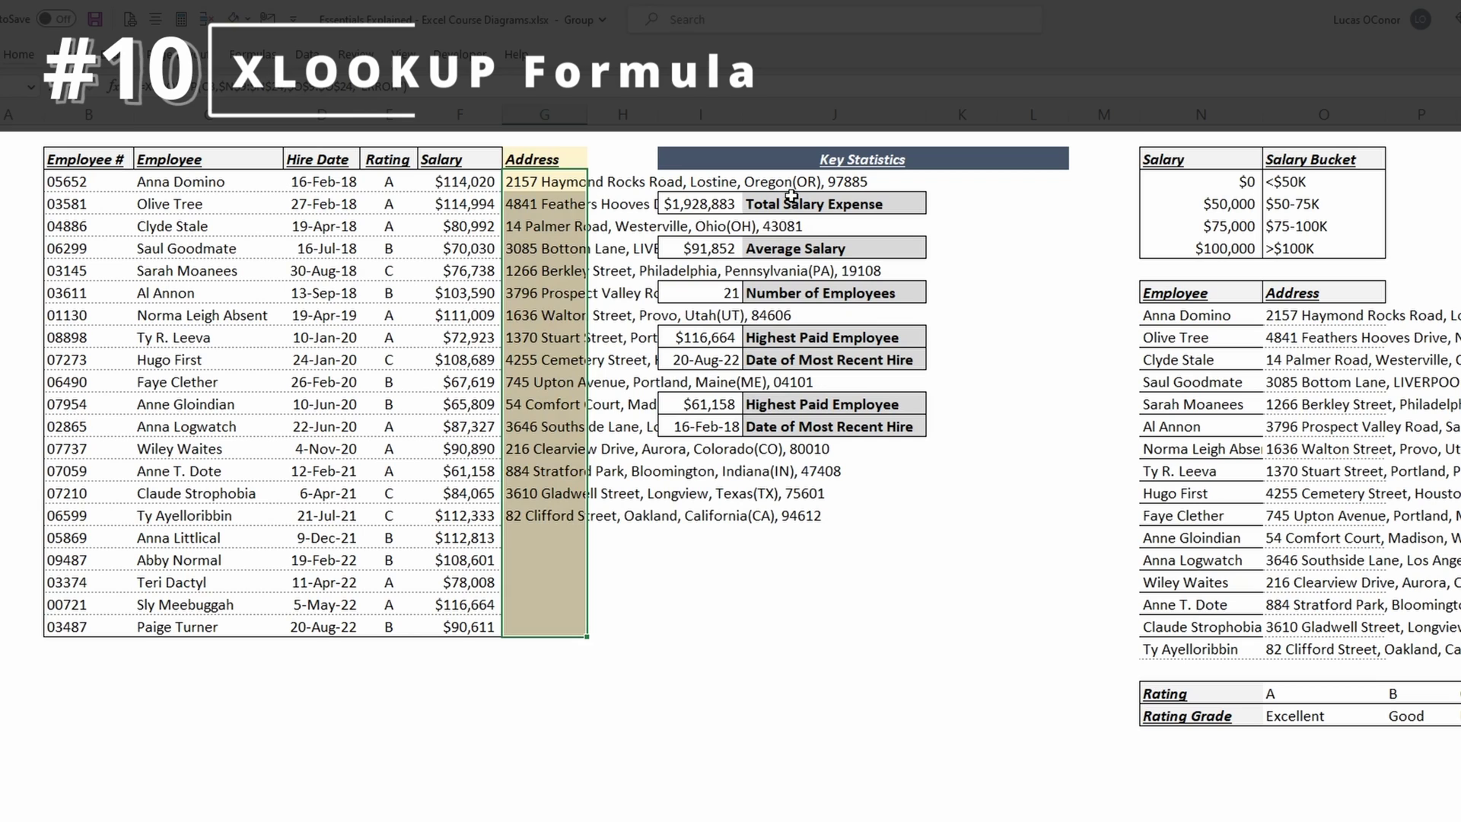
pyautogui.press('Down')
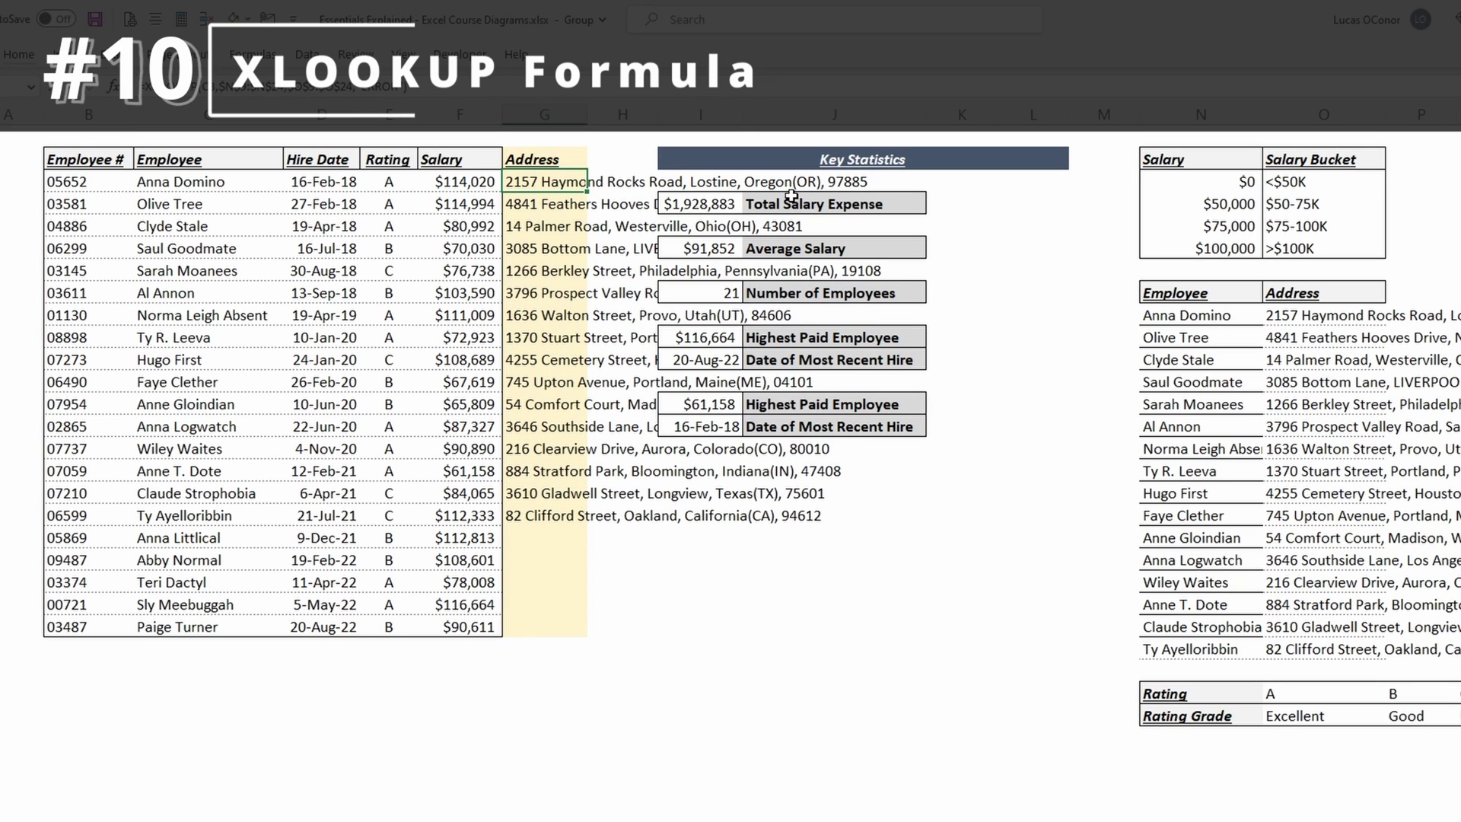
# Fill G3:G23 with an XLOOKUP using lookup value E3, lookup array $O$26:$Q$26 and return array $O$27:$Q$27
pyautogui.write('=')
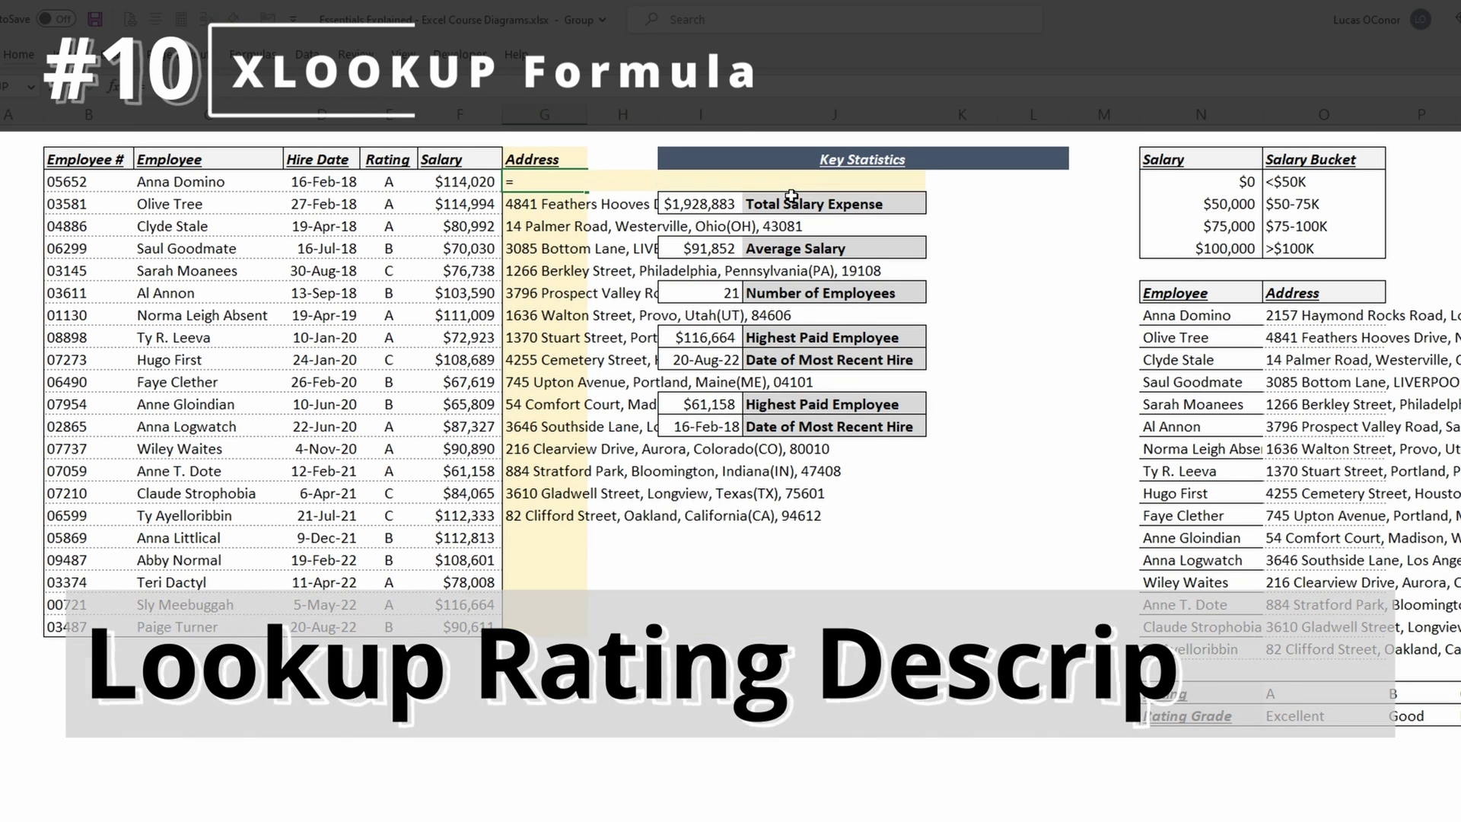
pyautogui.write('xlo')
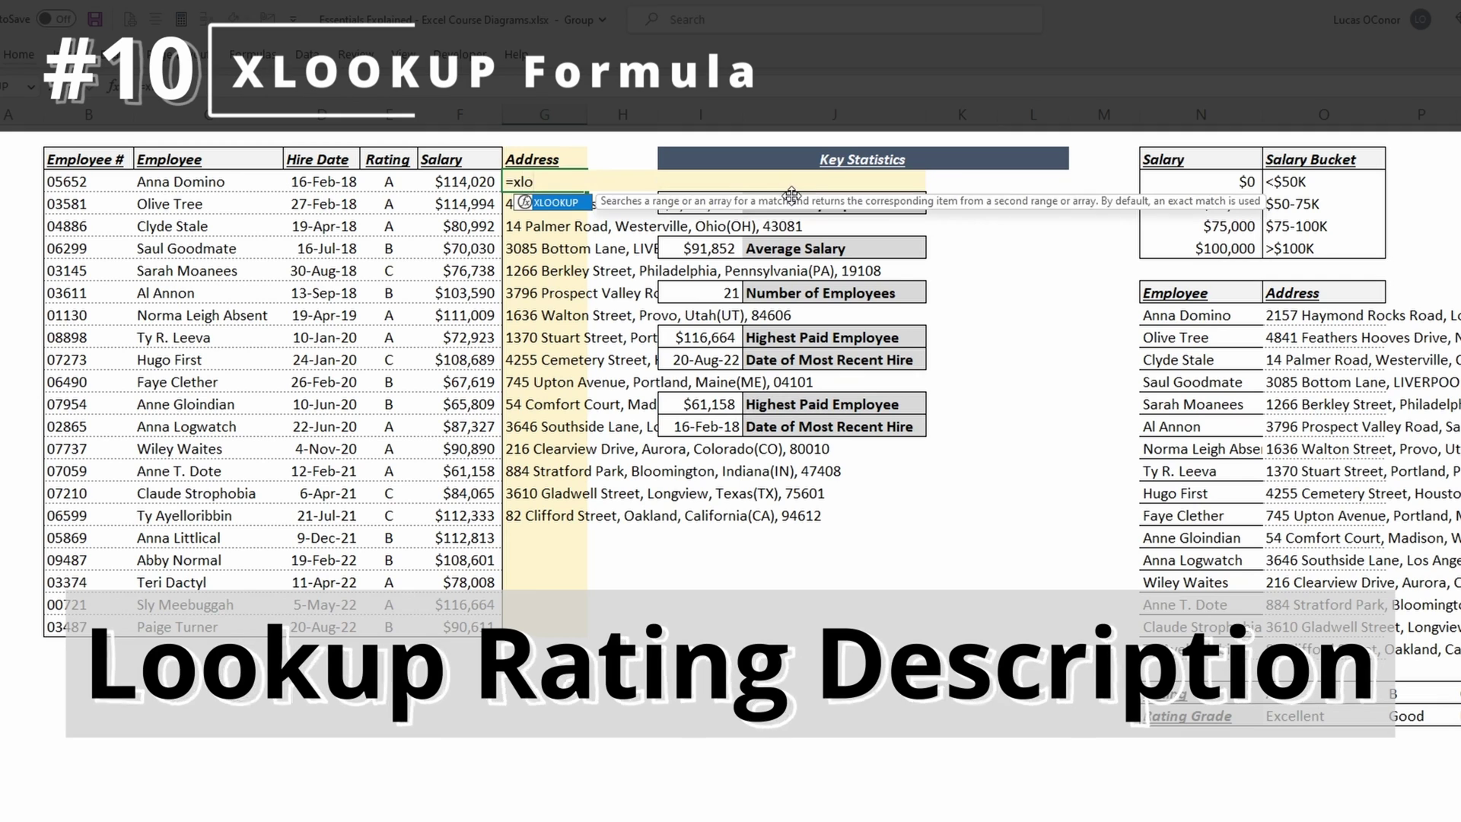
pyautogui.press('Tab')
pyautogui.press('Left')
pyautogui.press('Left')
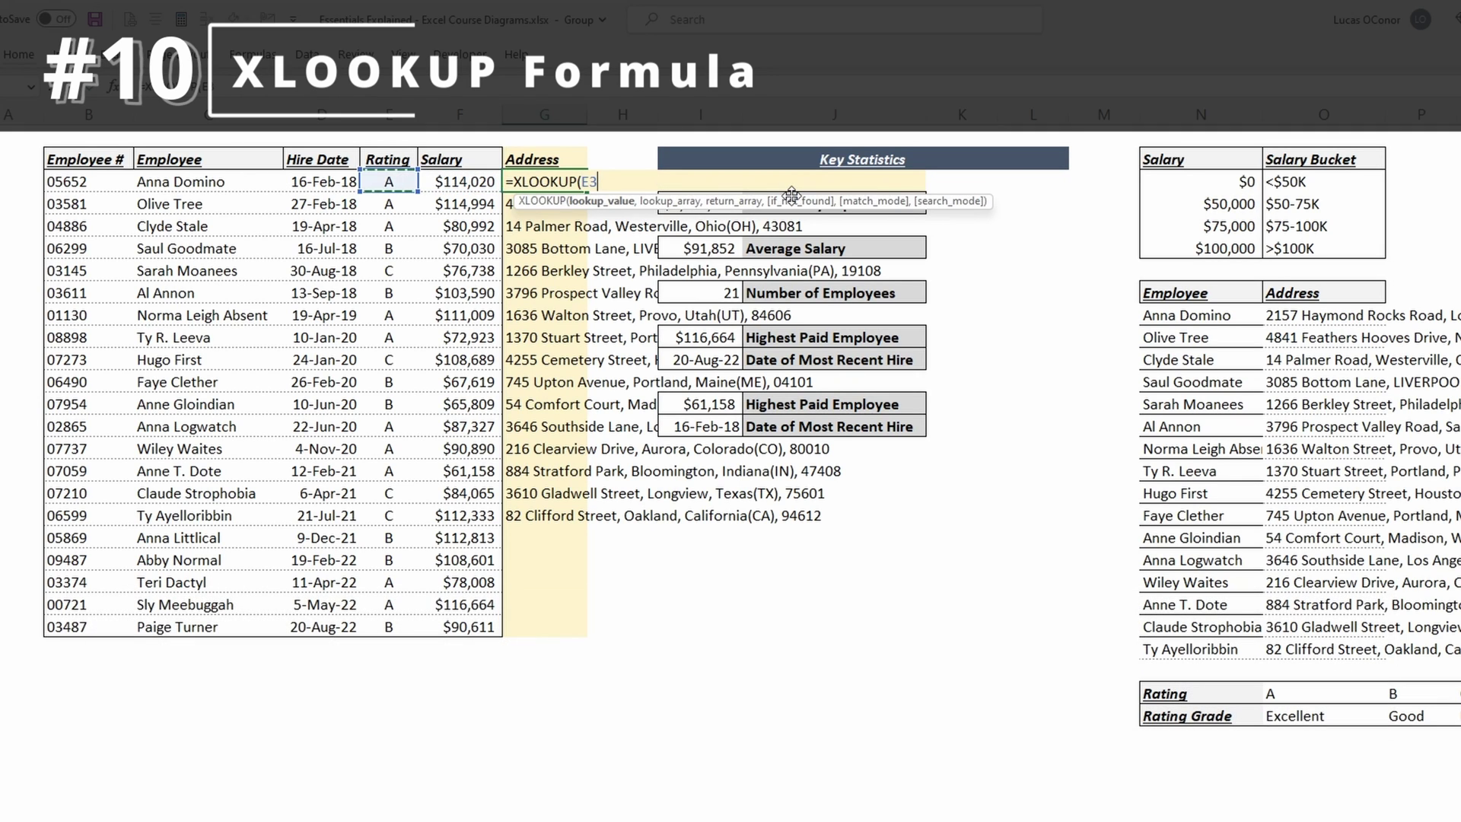
pyautogui.write(',')
pyautogui.moveTo(1305, 690); pyautogui.dragTo(1448, 700)
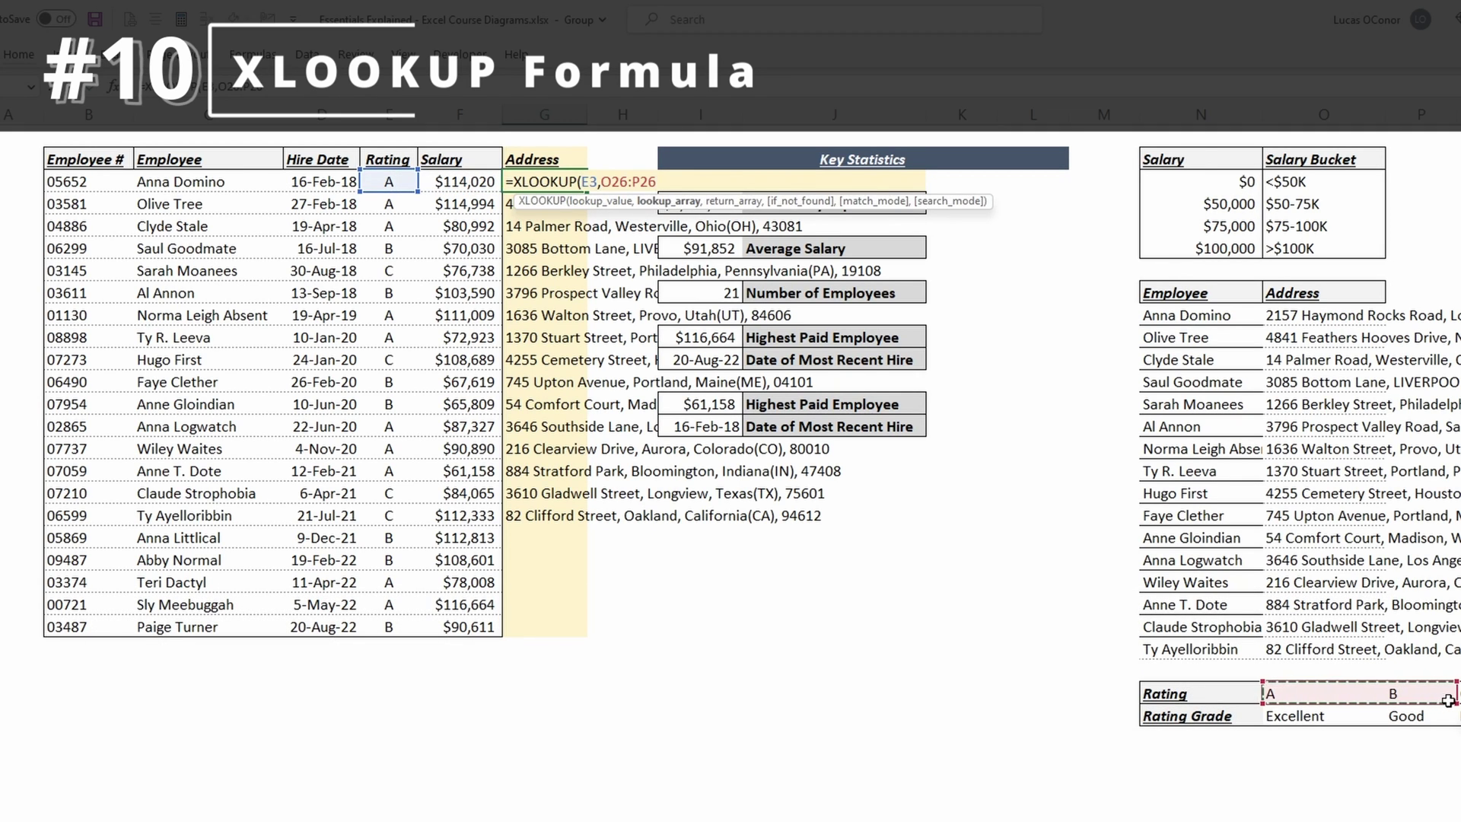
pyautogui.write(',')
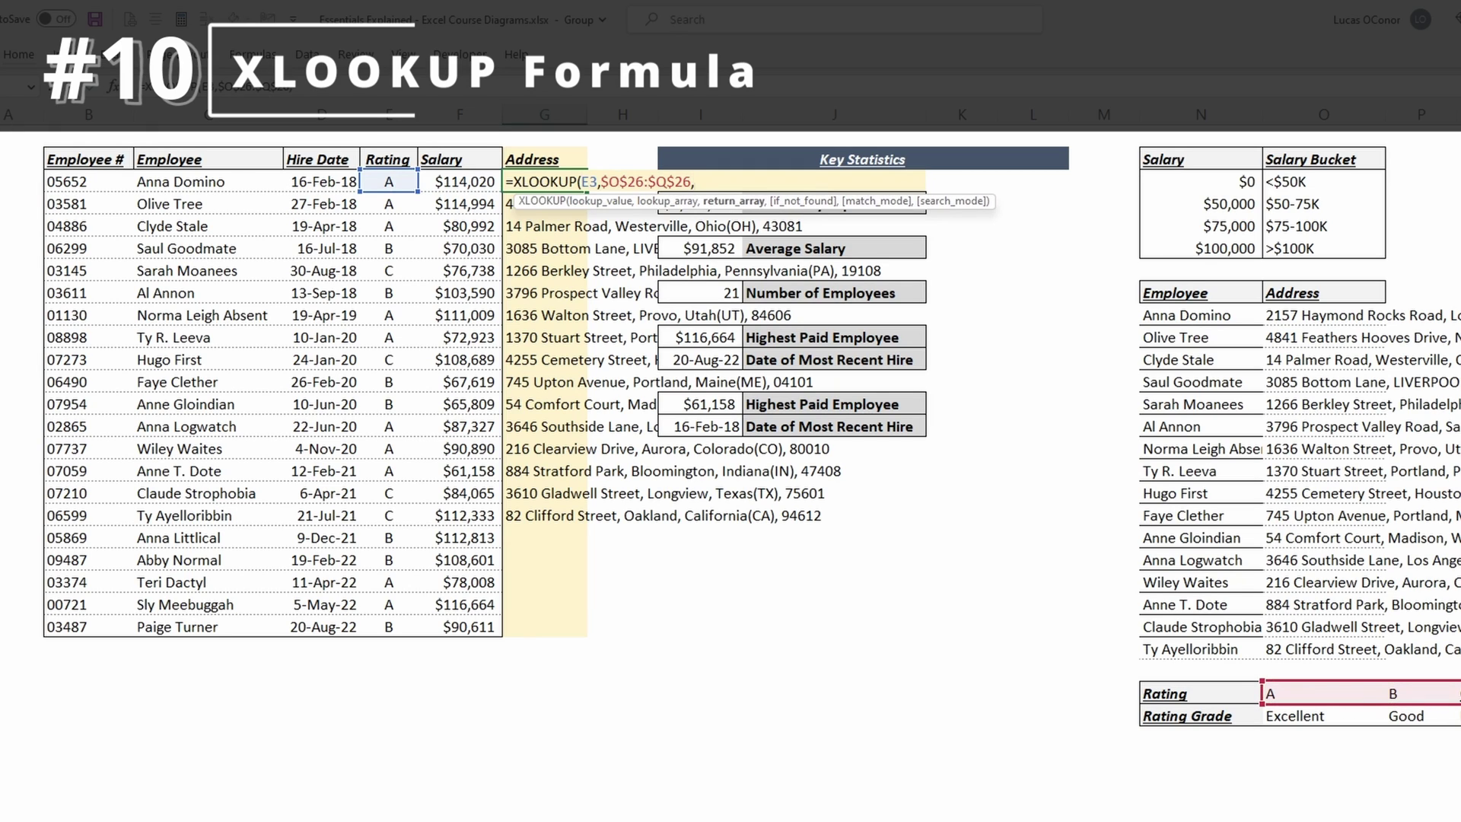
pyautogui.moveTo(1302, 715); pyautogui.dragTo(1455, 716)
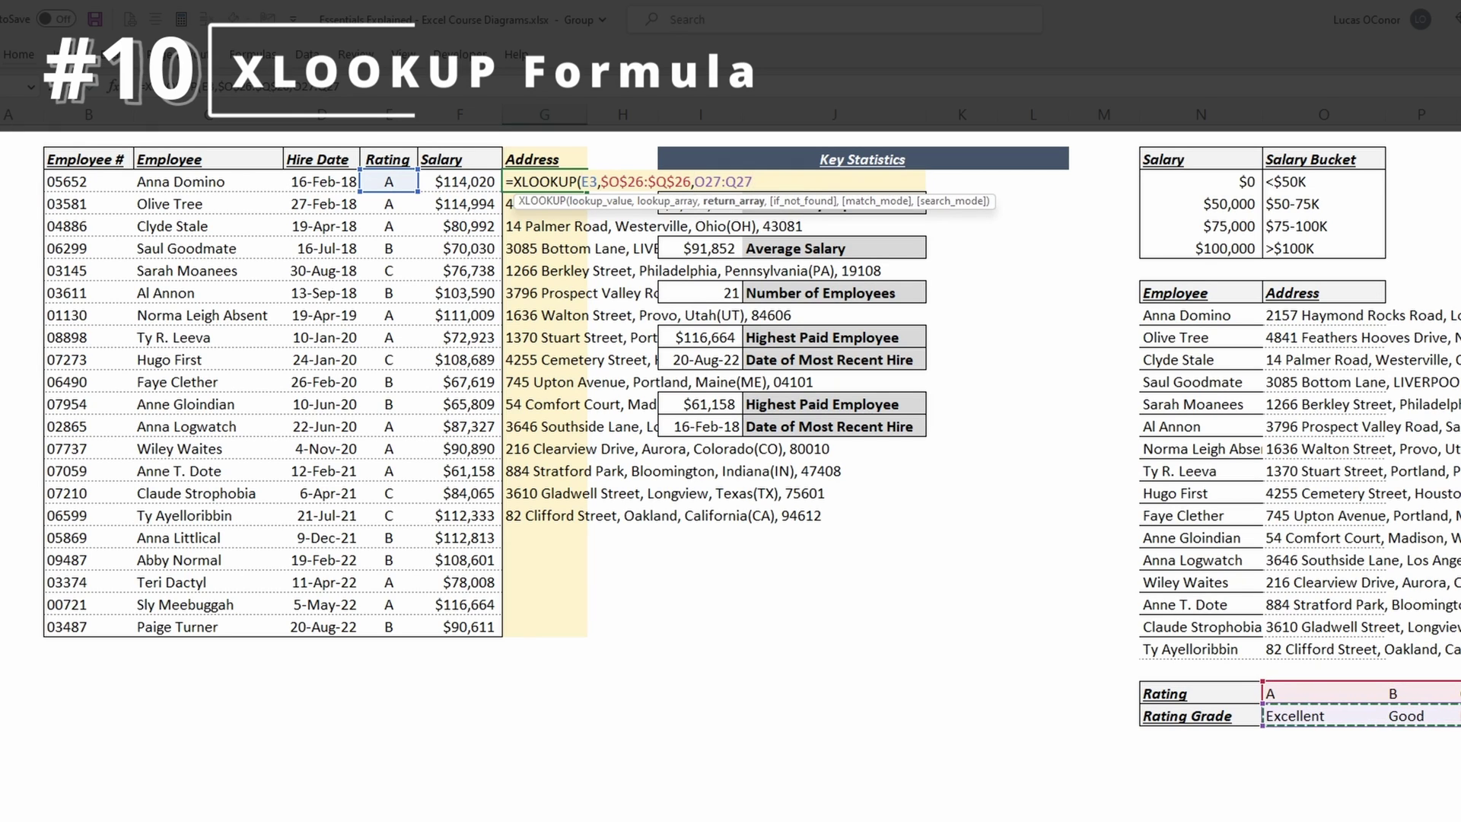
pyautogui.hotkey('ctrl', 'Return')
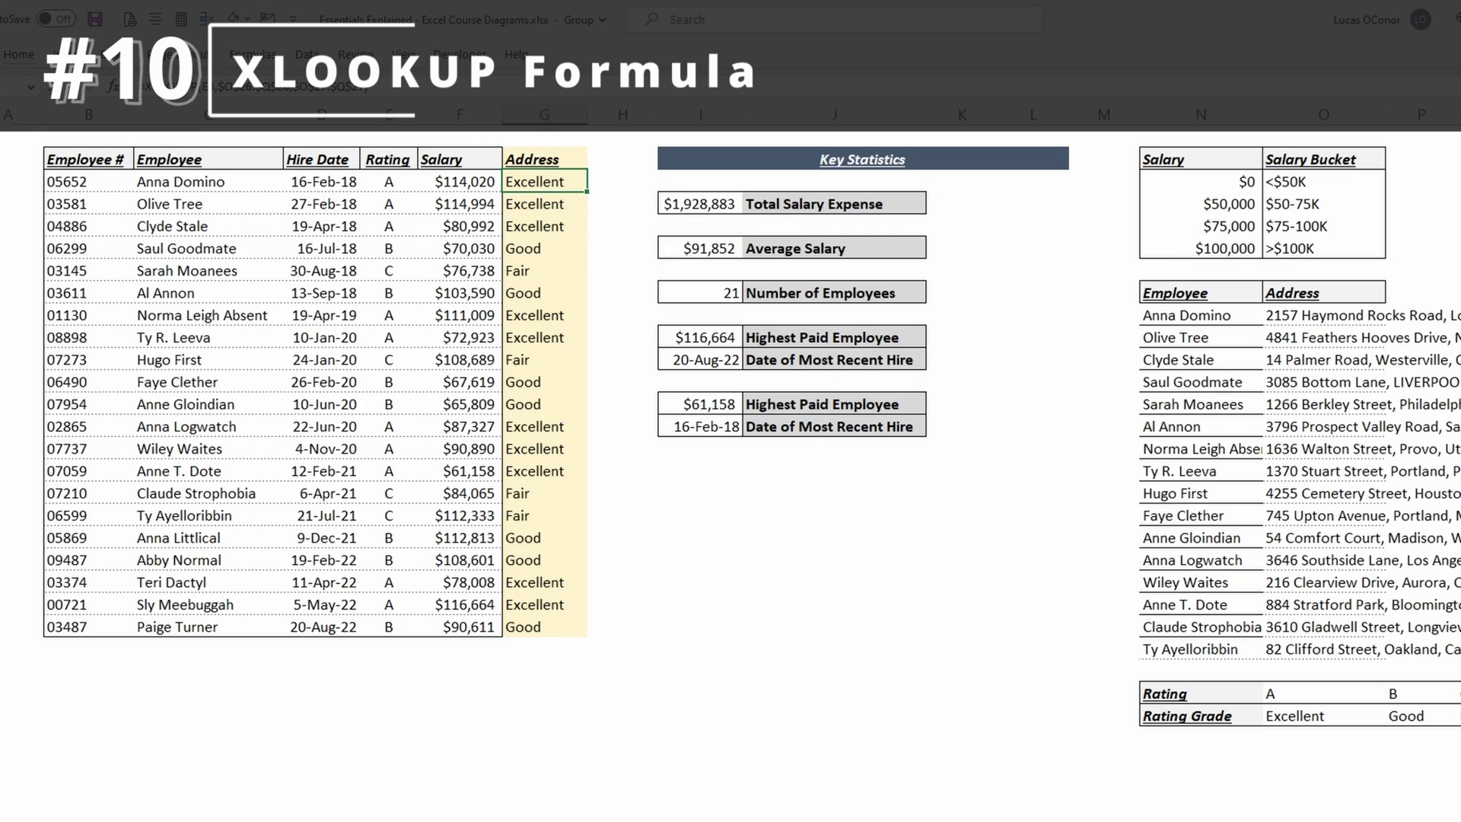
# Inspect the XLOOKUP formulas in several rows of column G to compare their lookup values and rating table references
pyautogui.press('F2')
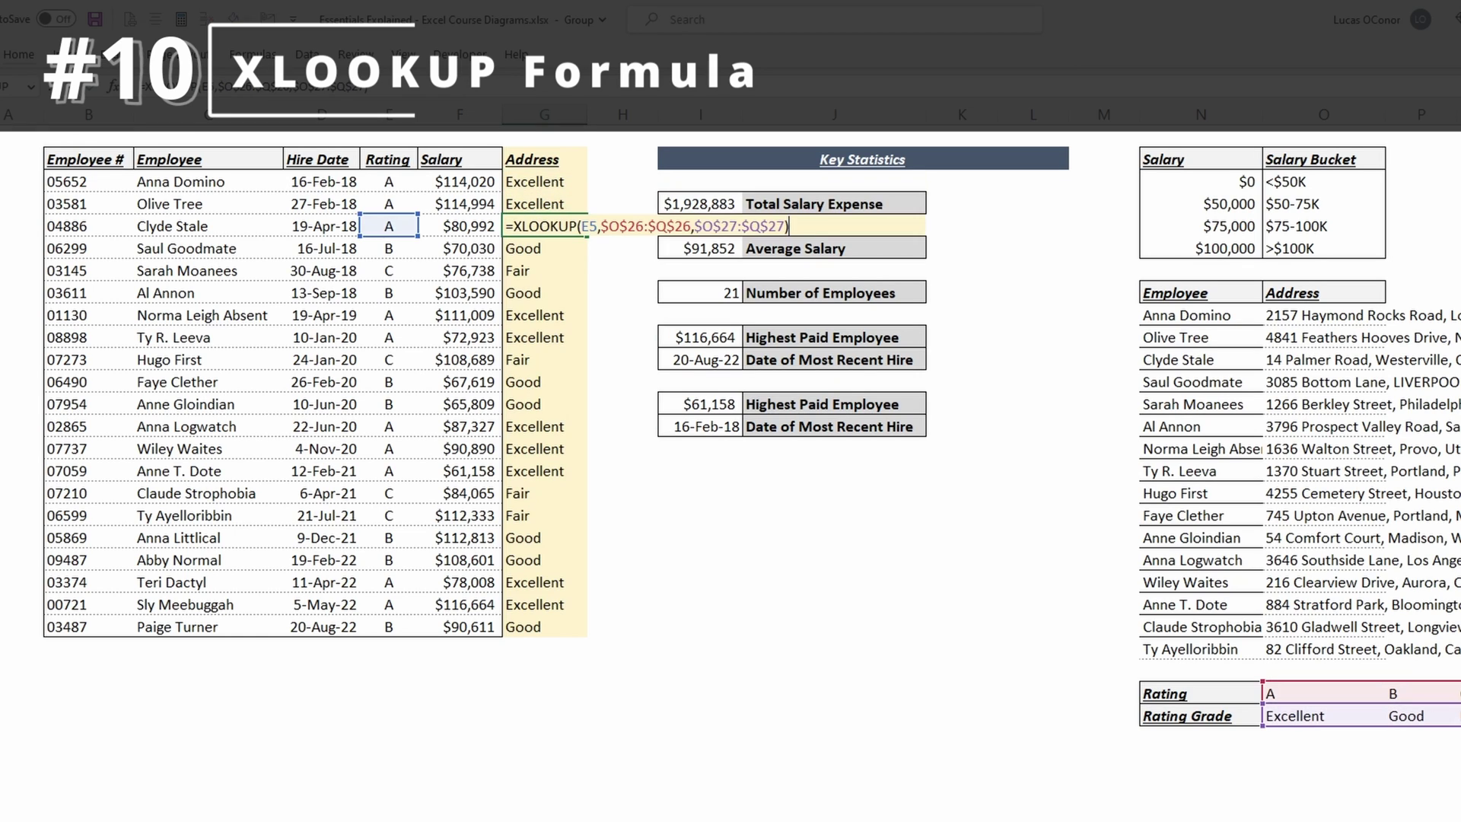
pyautogui.press('Escape')
pyautogui.press('Down')
pyautogui.press('Down')
pyautogui.press('Down')
pyautogui.press('F2')
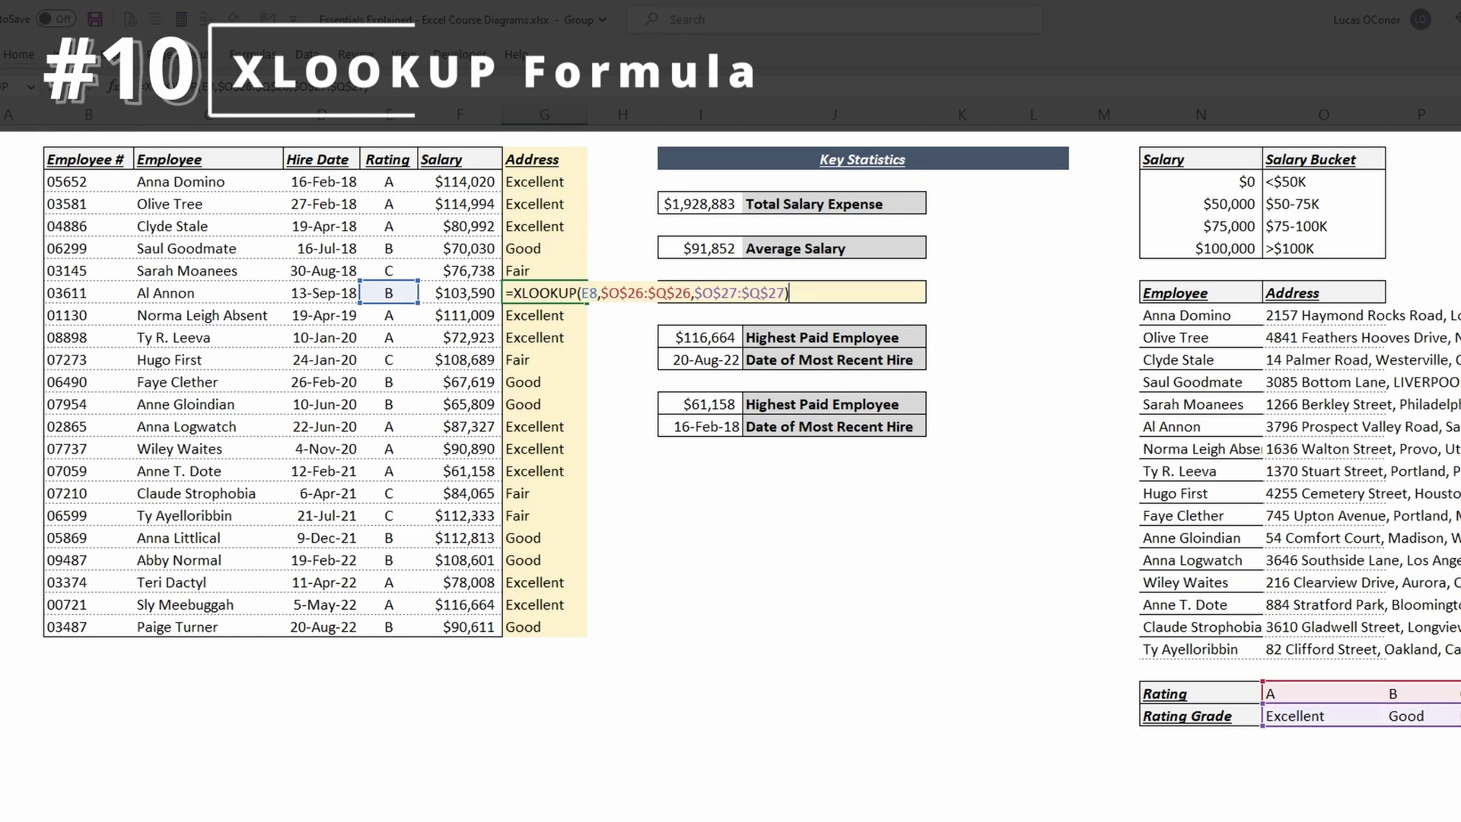
pyautogui.press('Escape')
pyautogui.press('Down')
pyautogui.press('F2')
pyautogui.press('Escape')
pyautogui.press('Down')
pyautogui.press('F2')
pyautogui.press('Escape')
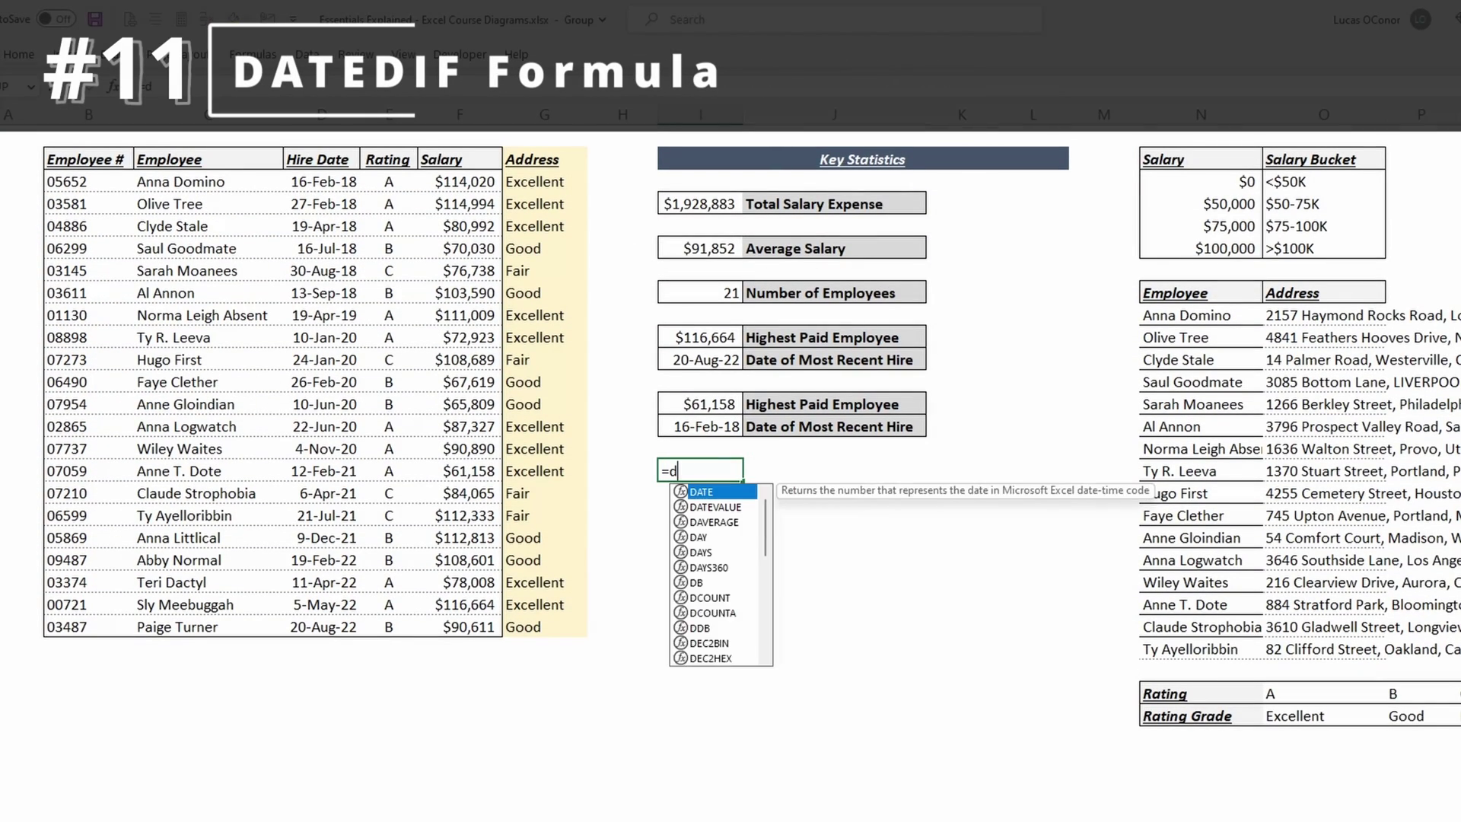
# Start a DATEDIF formula in I16 with the hire date in I14 as the start date
pyautogui.write('ate')
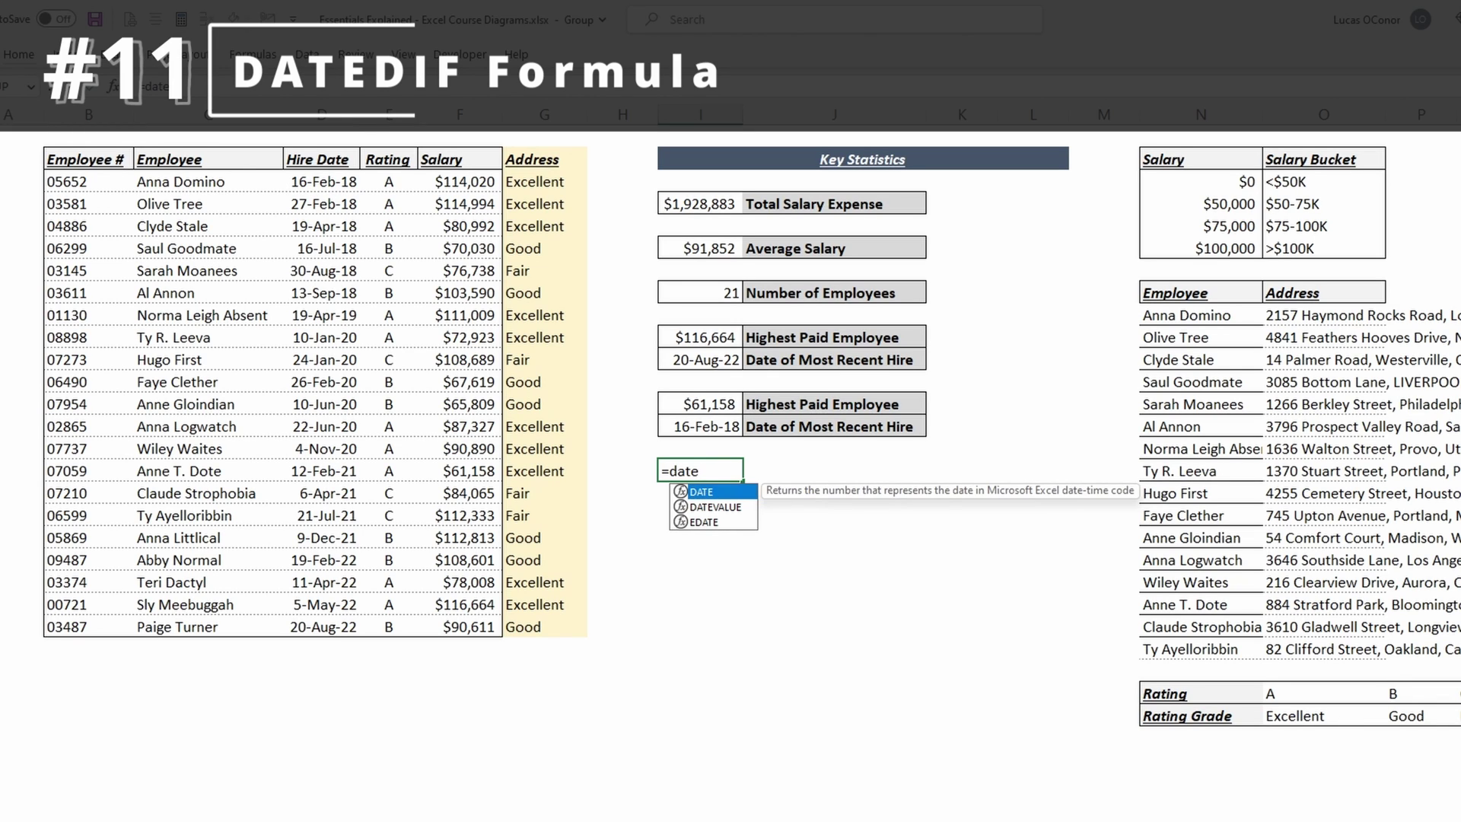
pyautogui.write('di')
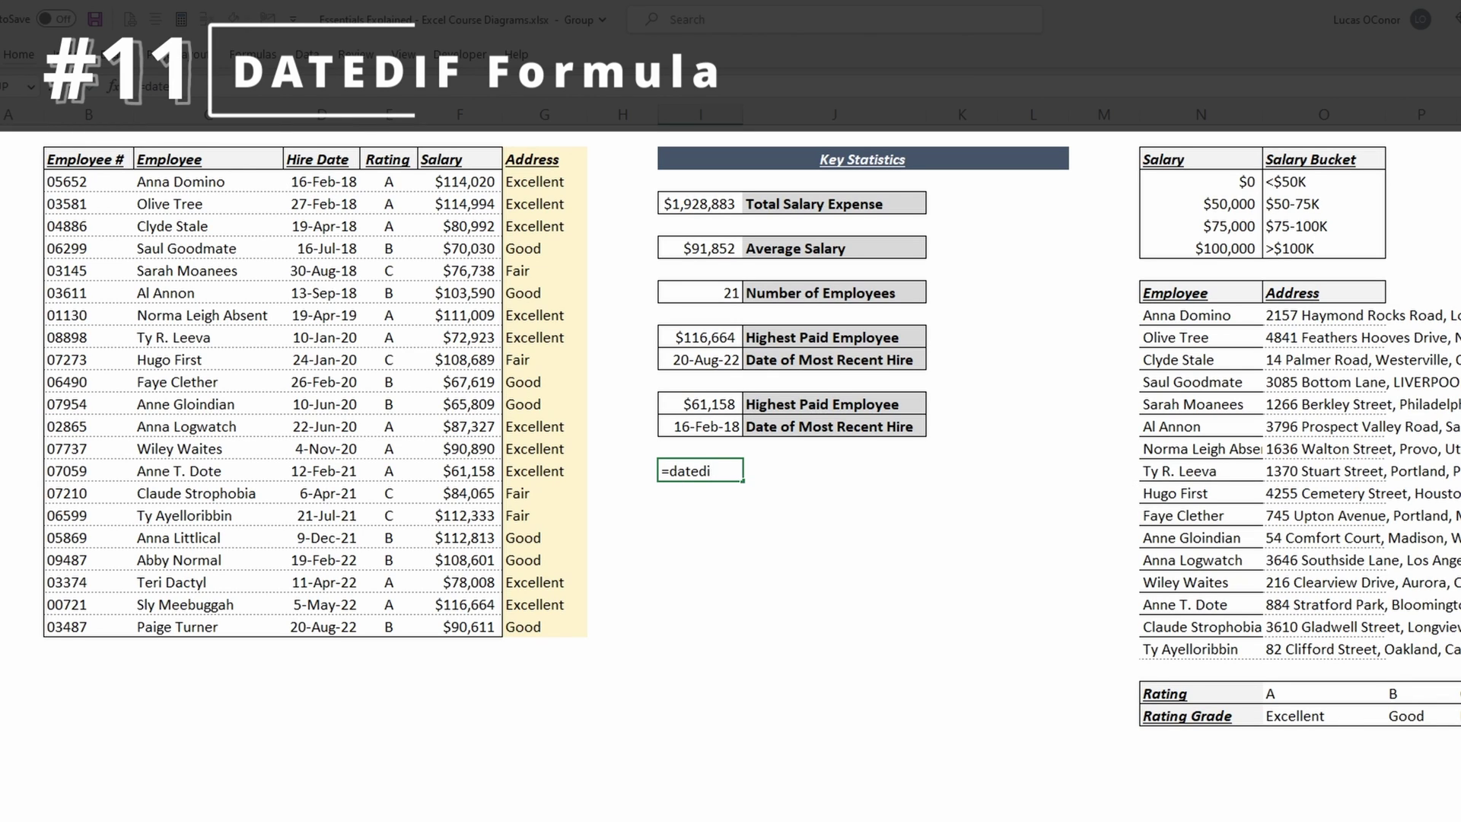
pyautogui.write('f(')
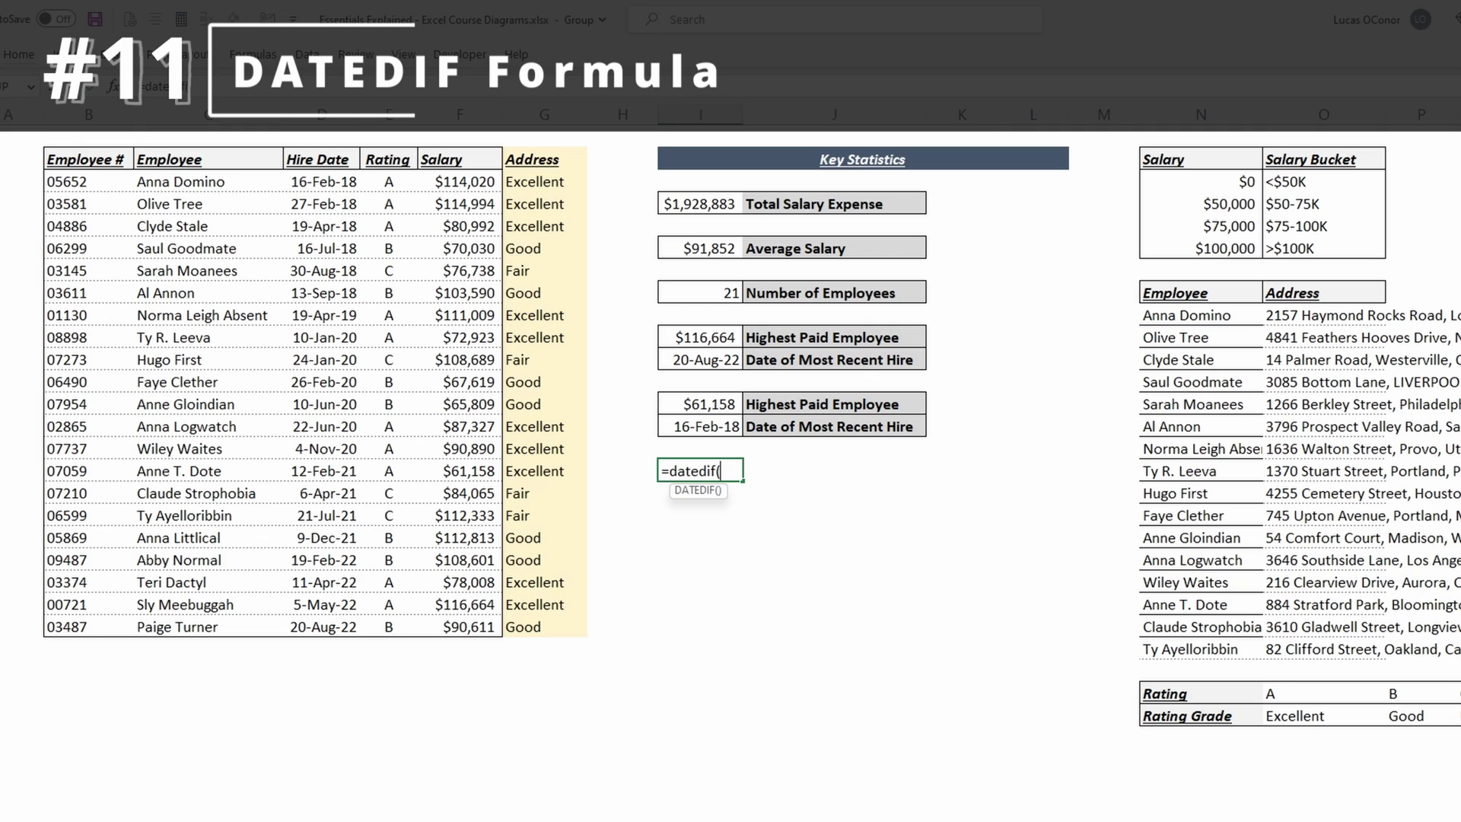
pyautogui.press('Home')
pyautogui.press('Up')
pyautogui.press('Up')
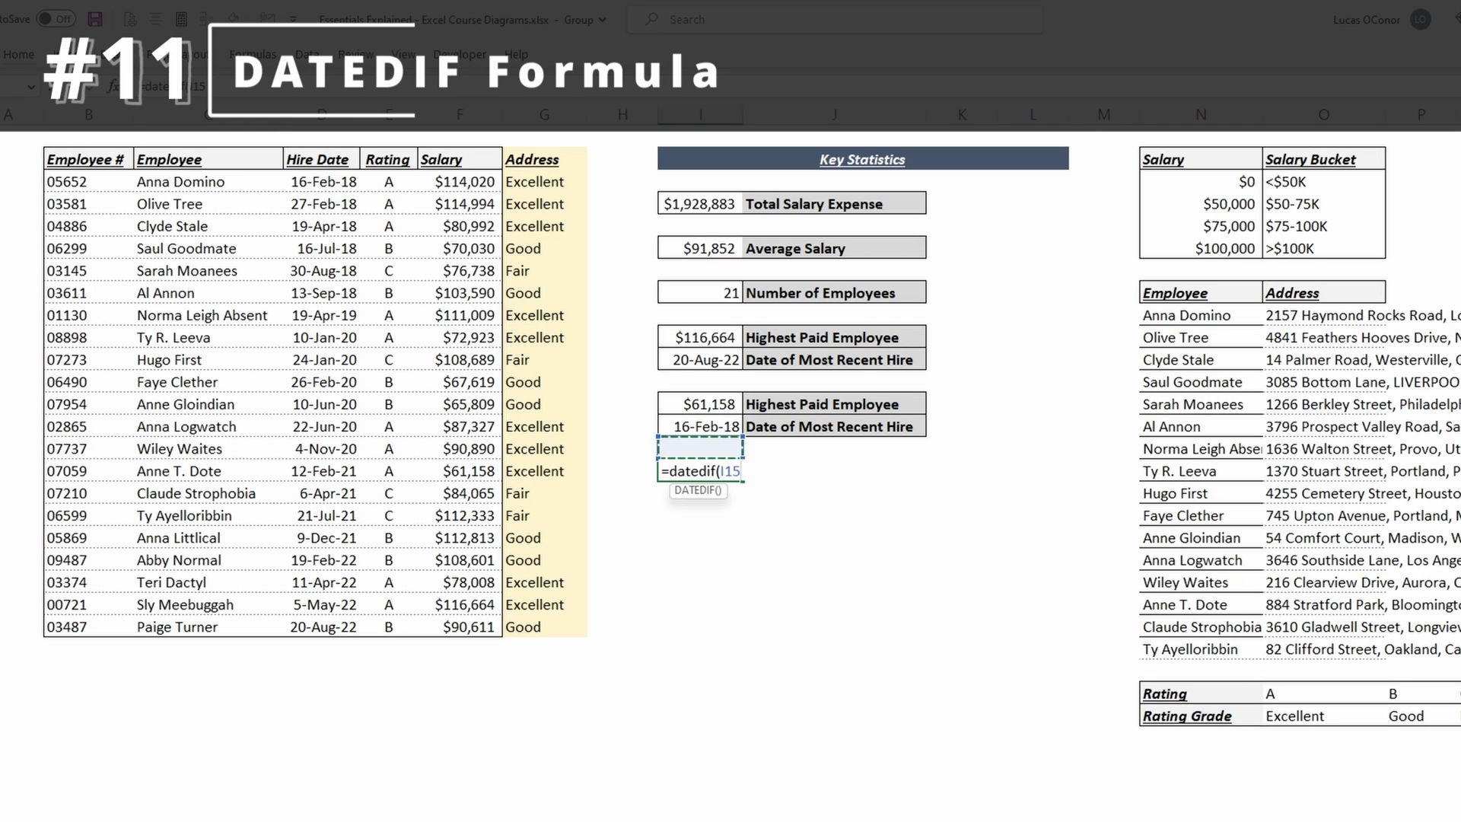
pyautogui.write(',')
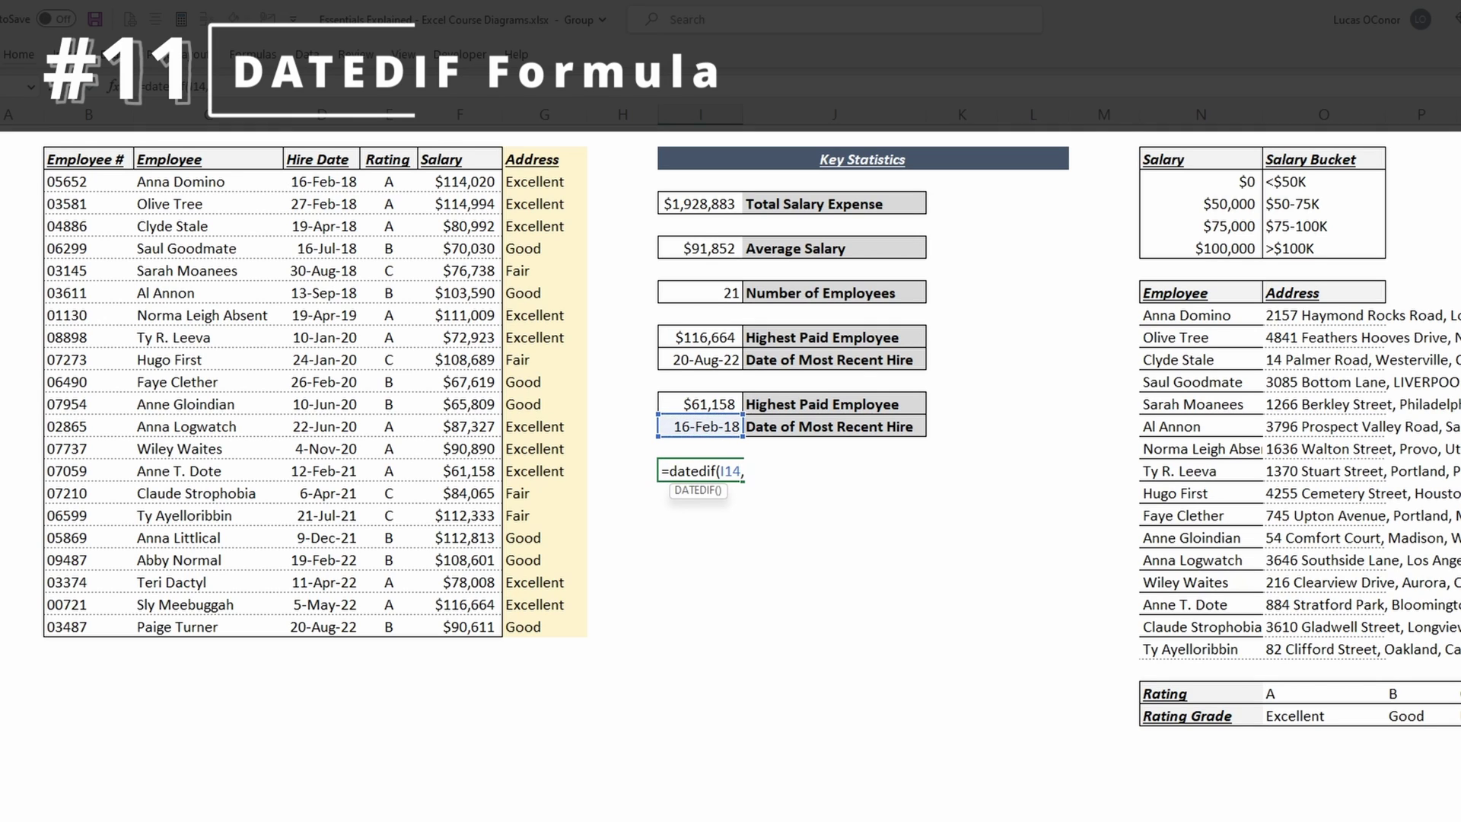
# Complete the DATEDIF formula with the date in I11 as the end date and "D" as the unit
pyautogui.press('Up')
pyautogui.press('Up')
pyautogui.press('Up')
pyautogui.press('Up')
pyautogui.press('Up')
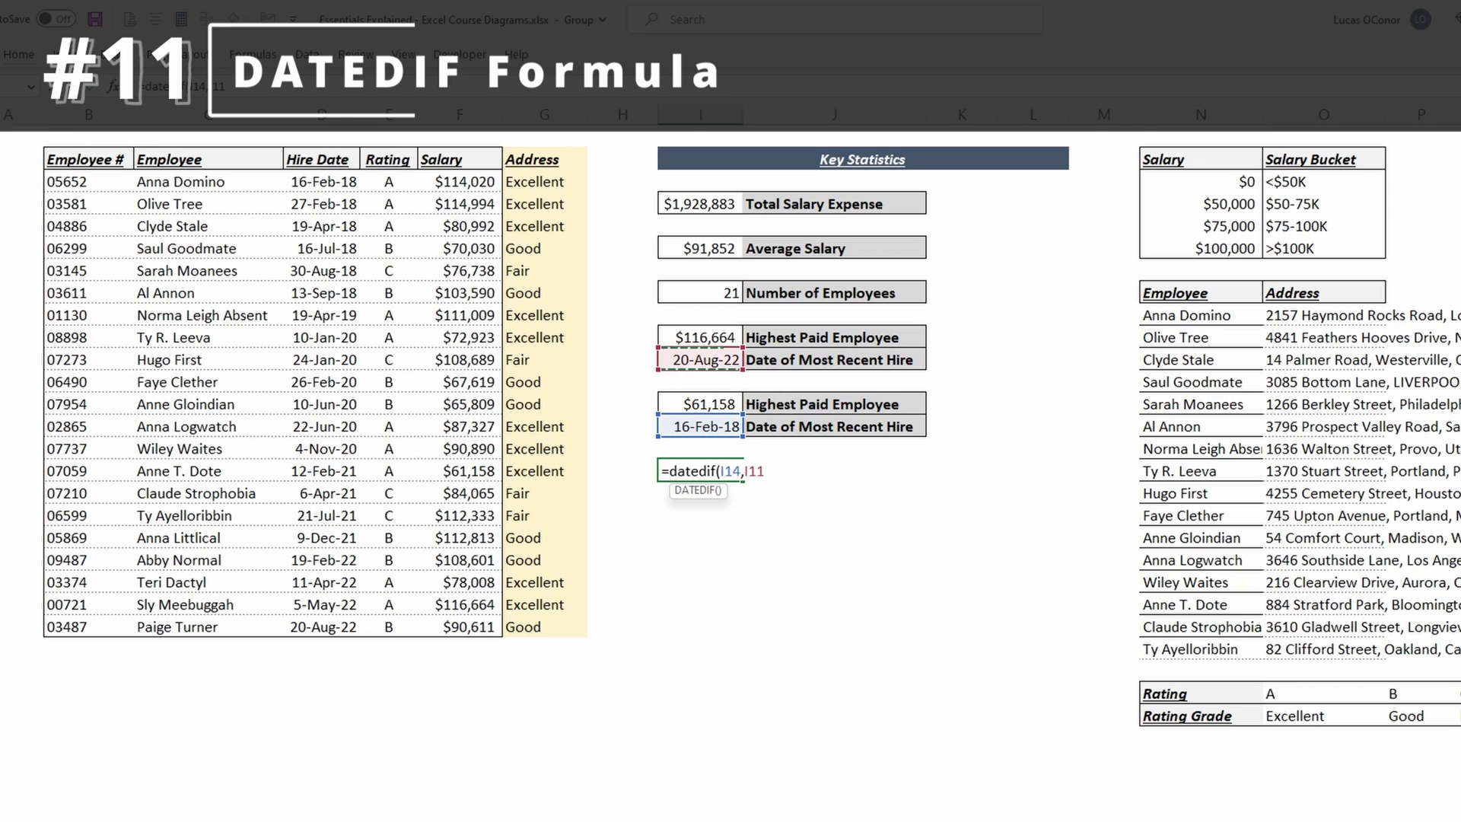
pyautogui.write(',')
pyautogui.write('"D")')
pyautogui.hotkey('ctrl', 'Return')
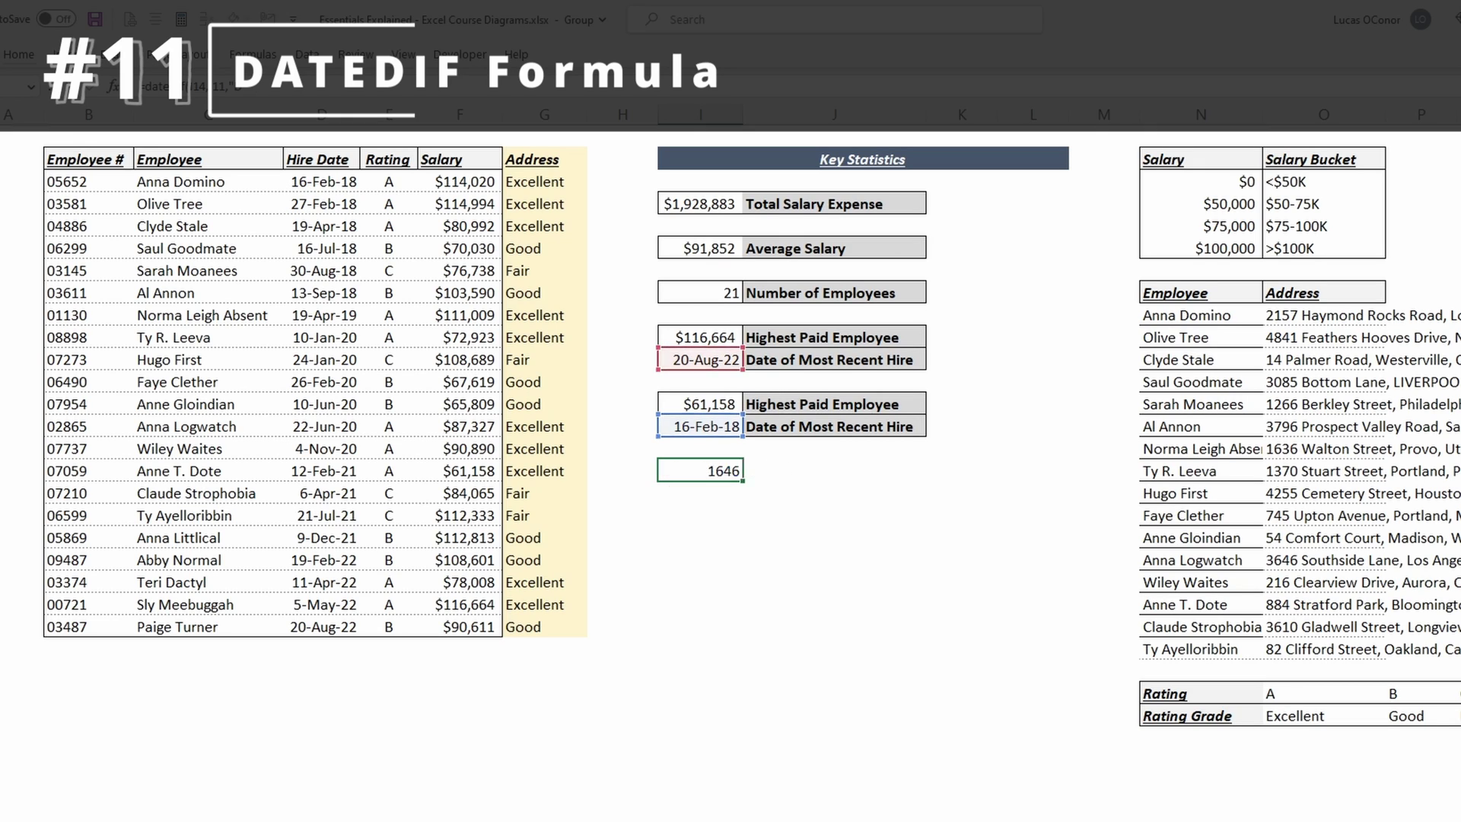
# Lock the rows of the DATEDIF references in I16 as I$14 and I$11, and label J16 as Days
pyautogui.press('F2')
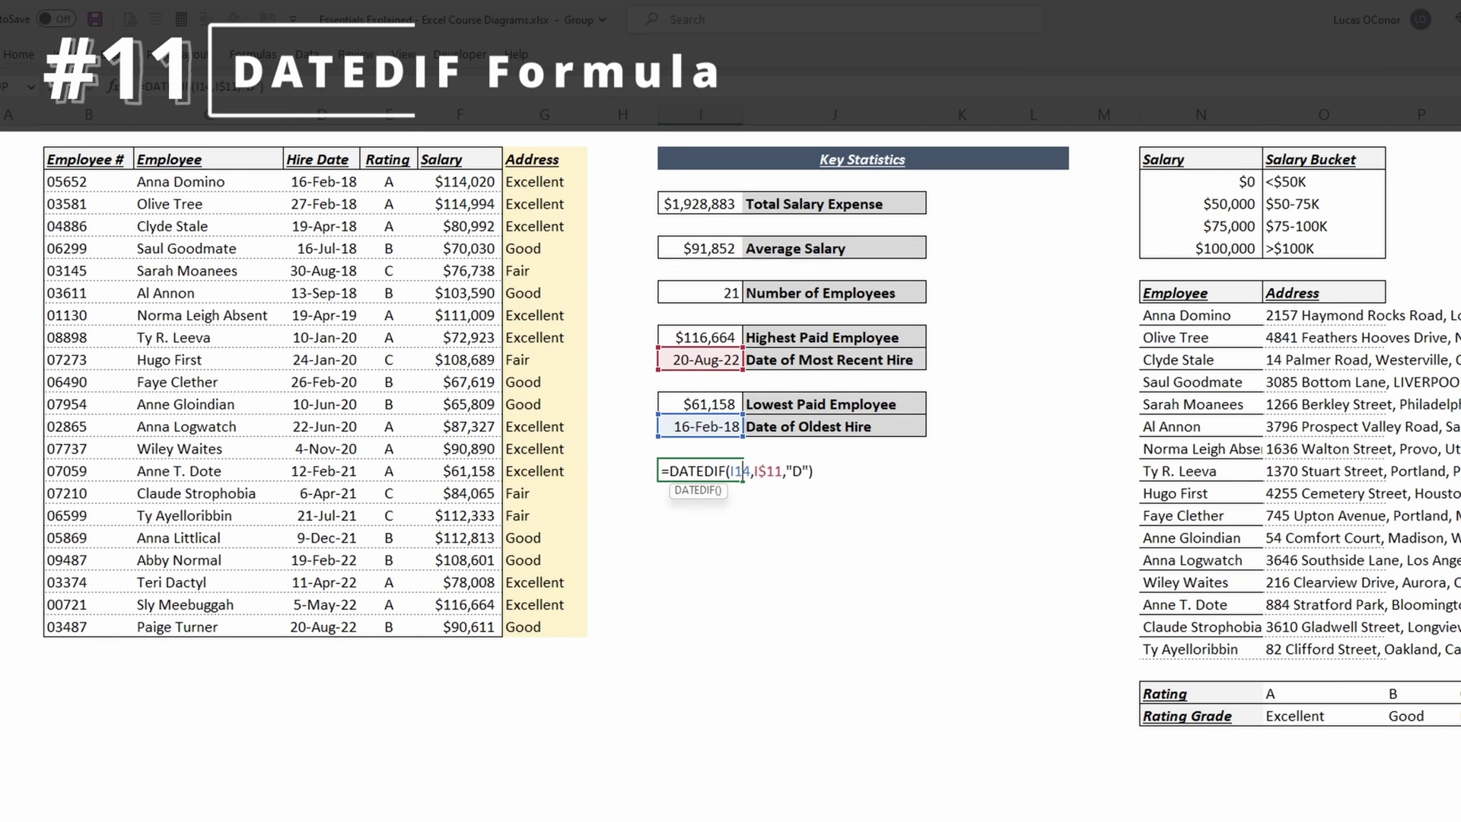
pyautogui.press('Return')
pyautogui.press('Up')
# Fill the DATEDIF formula and its Days label from I16:J16 down through row 18
pyautogui.hotkey('shift', 'Right')
pyautogui.hotkey('shift', 'Down')
pyautogui.hotkey('shift', 'Down')
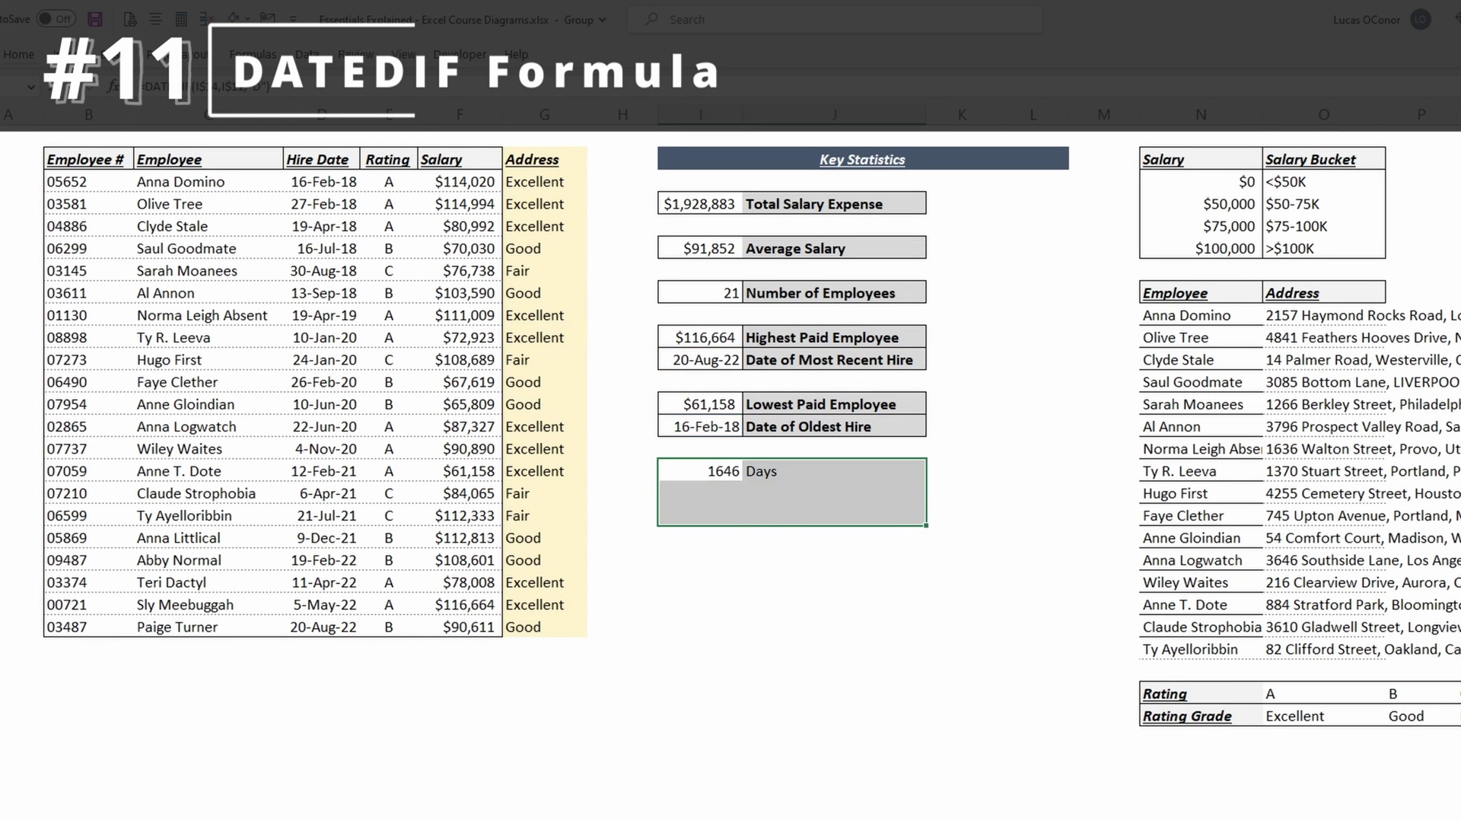
pyautogui.hotkey('ctrl', 'd')
# Change the DATEDIF unit in I17 to "M" to count months
pyautogui.press('Down')
pyautogui.press('F2')
pyautogui.press('Left')
pyautogui.press('Left')
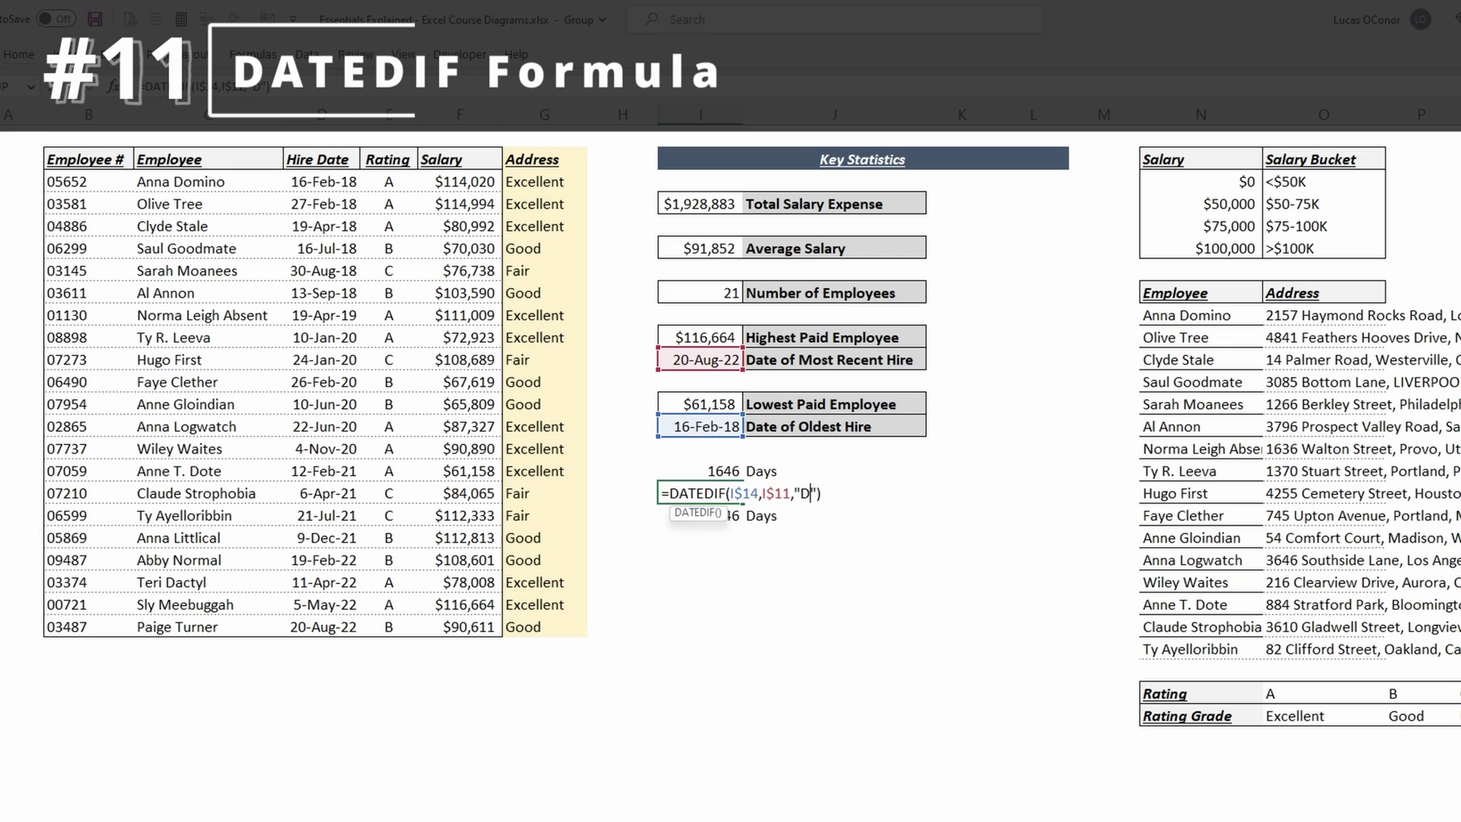
pyautogui.press('BackSpace')
pyautogui.write('M')
pyautogui.press('Return')
# Relabel J17 as Months
pyautogui.press('Up')
pyautogui.press('Right')
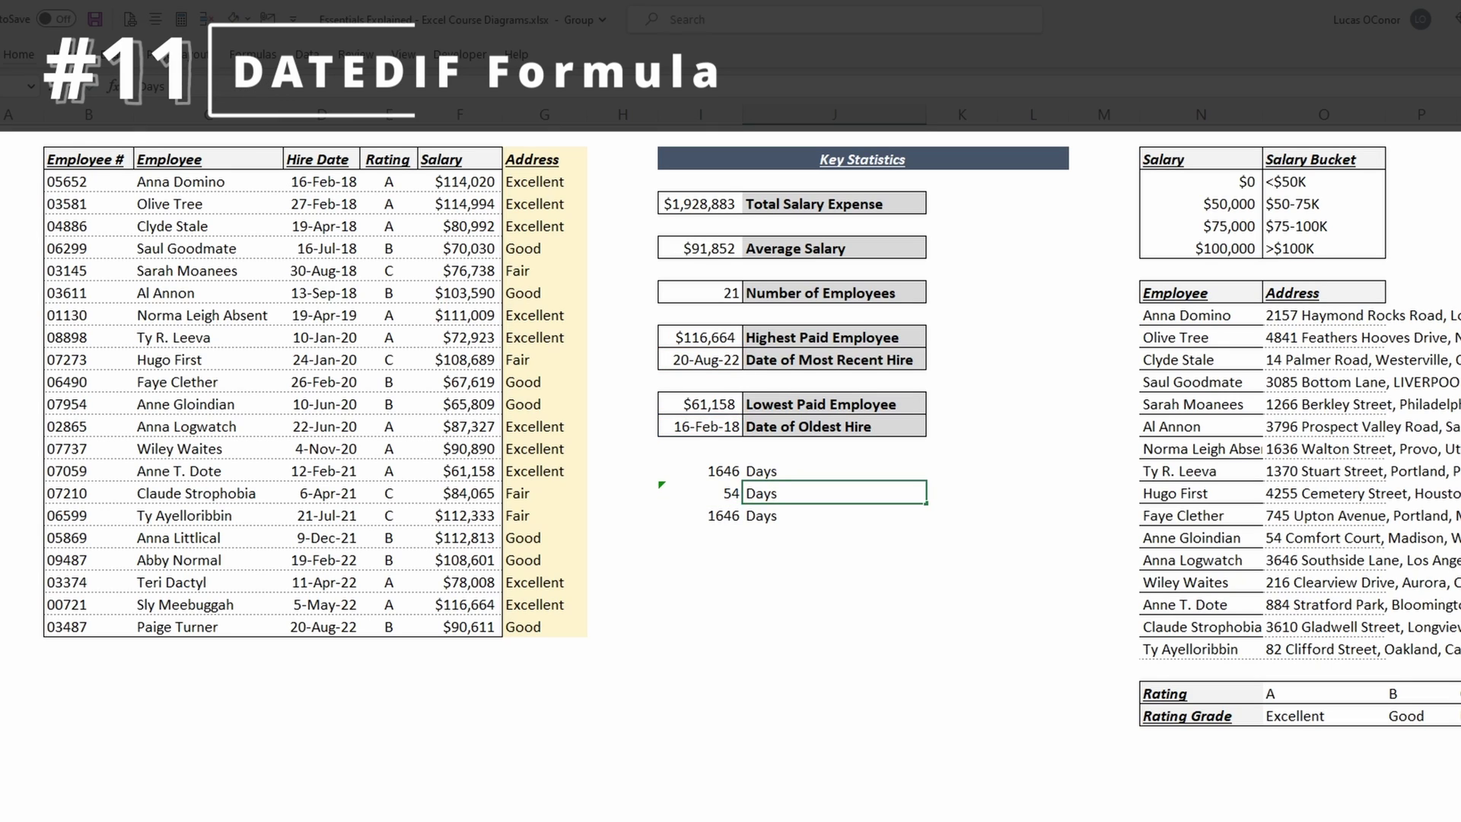
pyautogui.hotkey('ctrl', 'shift', 'Left')
pyautogui.write('Months')
pyautogui.press('Return')
# Fill the months formula and its label from I17:J17 down into row 18
pyautogui.press('Up')
pyautogui.press('Left')
pyautogui.hotkey('shift', 'Right')
pyautogui.hotkey('shift', 'Down')
pyautogui.hotkey('ctrl', 'd')
pyautogui.press('Down')
# Change the DATEDIF unit in I18 to "Y" and label J18 as Years
pyautogui.press('F2')
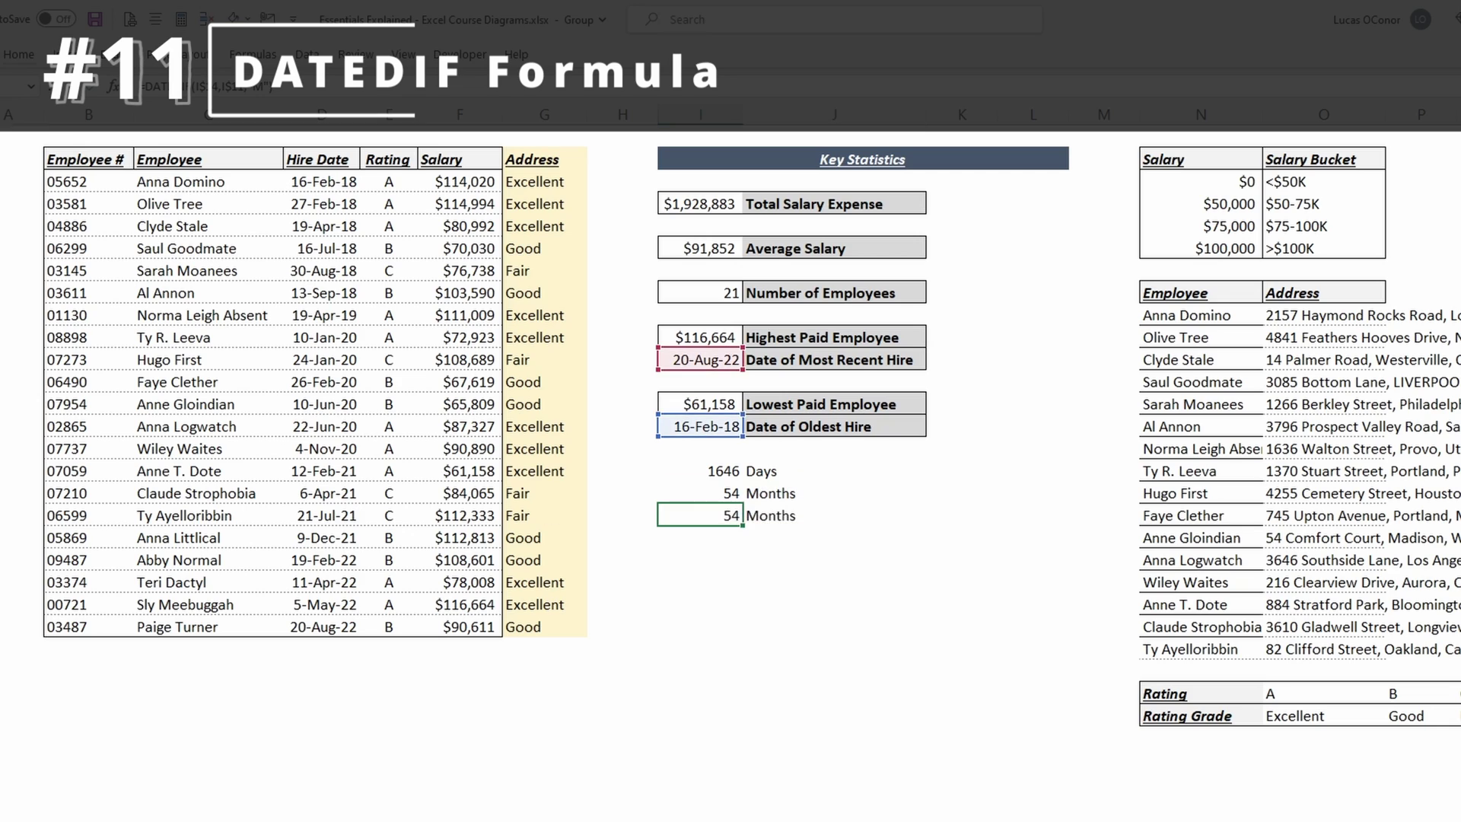
pyautogui.press('F2')
pyautogui.press('Left')
pyautogui.press('Left')
pyautogui.press('BackSpace')
pyautogui.write('Y')
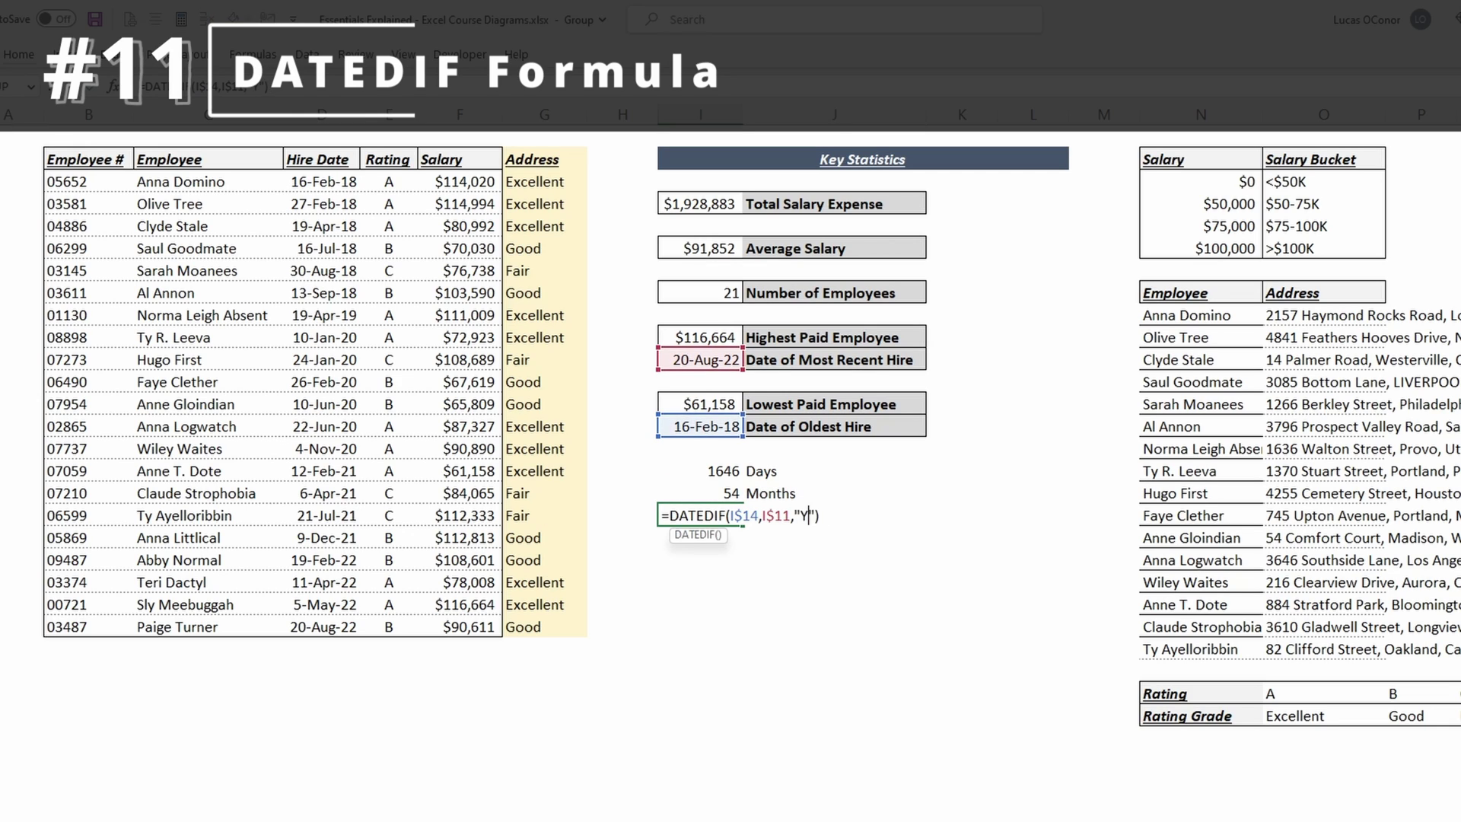
pyautogui.press('Tab')
pyautogui.write('Years')
pyautogui.press('Return')
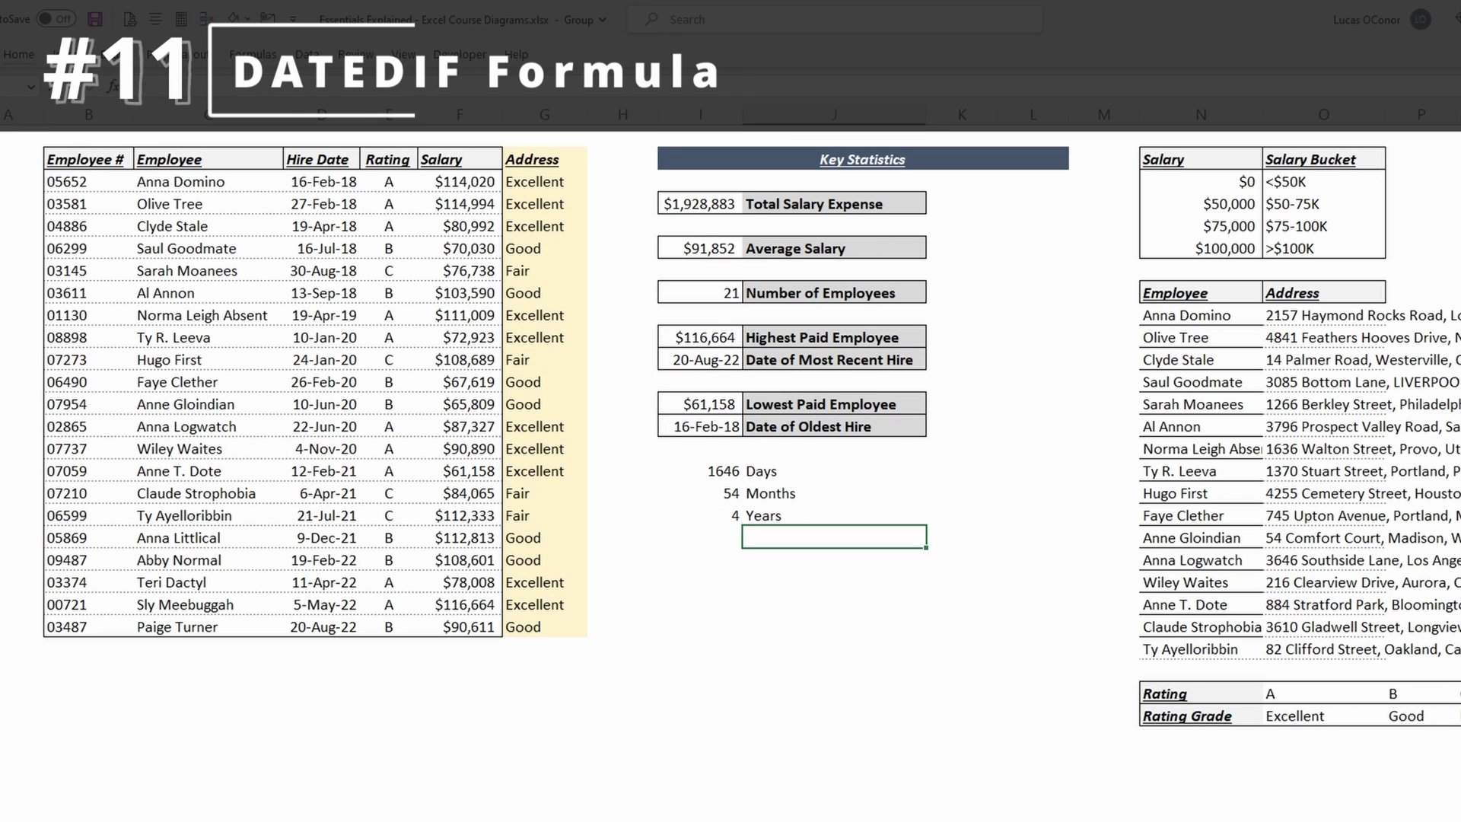
# Format the years value in I18 to show three decimal places
pyautogui.press('Up')
pyautogui.press('Up')
pyautogui.press('Up')
pyautogui.press('Left')
pyautogui.hotkey('shift', 'Right')
pyautogui.hotkey('shift', 'Down')
pyautogui.press('Down')
pyautogui.press('Down')
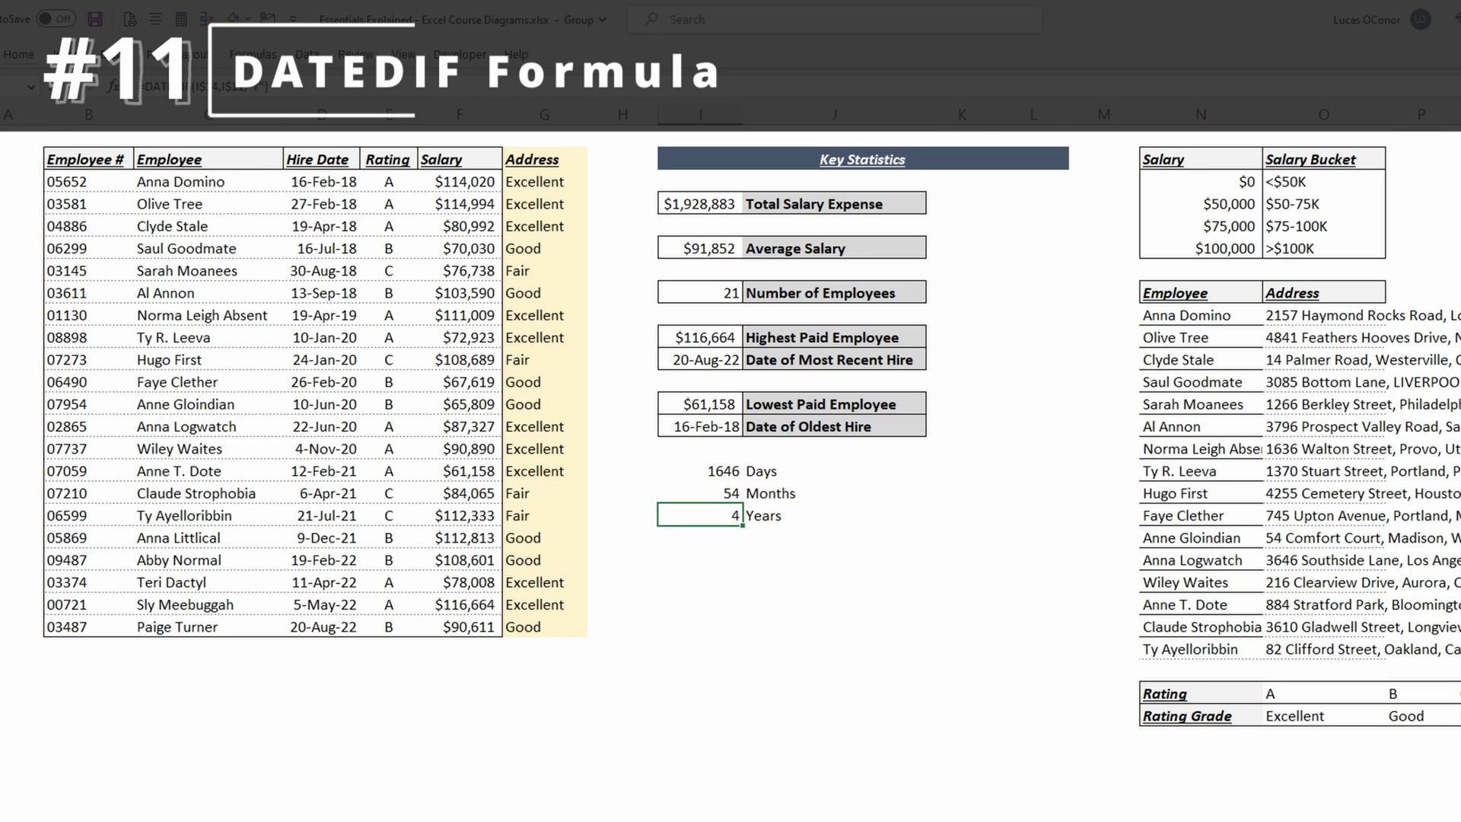
pyautogui.hotkey('alt', 'h')
pyautogui.press('0')
pyautogui.hotkey('alt', 'h')
pyautogui.press('0')
pyautogui.press('Down')
pyautogui.press('Down')
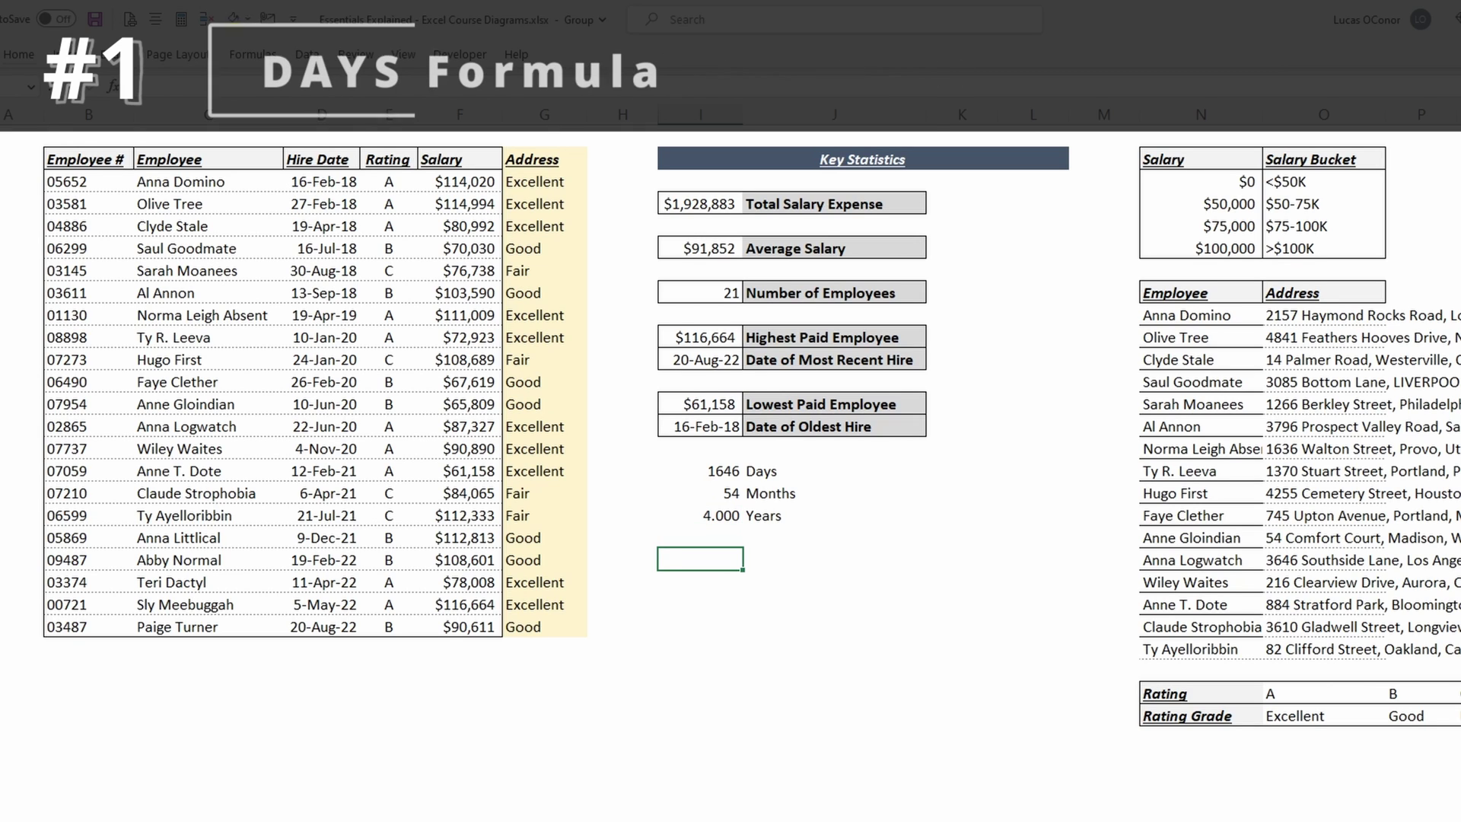
# Start a DAYS formula in I20 with the most recent hire date in I11 as the end date
pyautogui.write('=days')
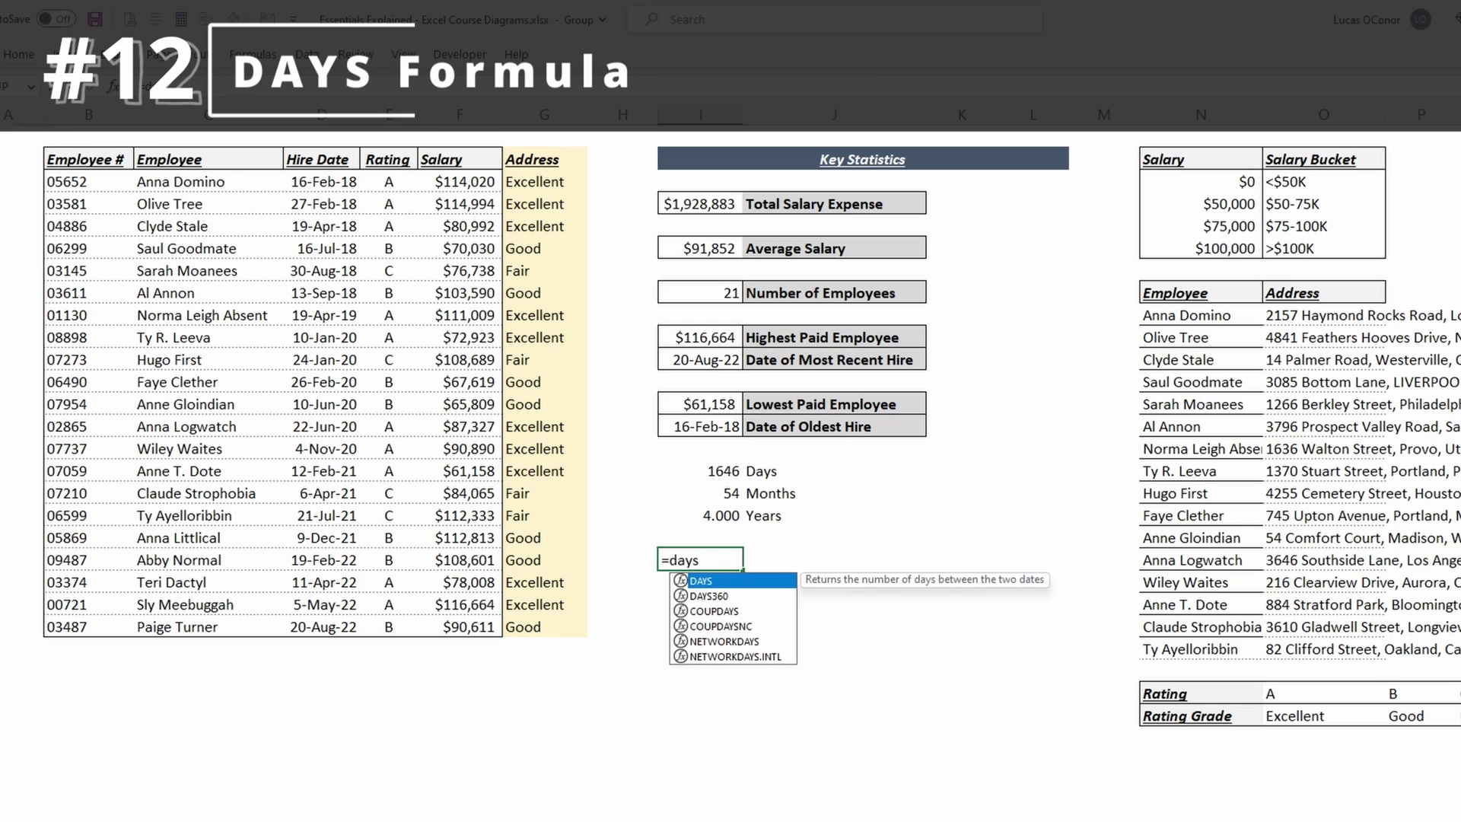
pyautogui.press('Tab')
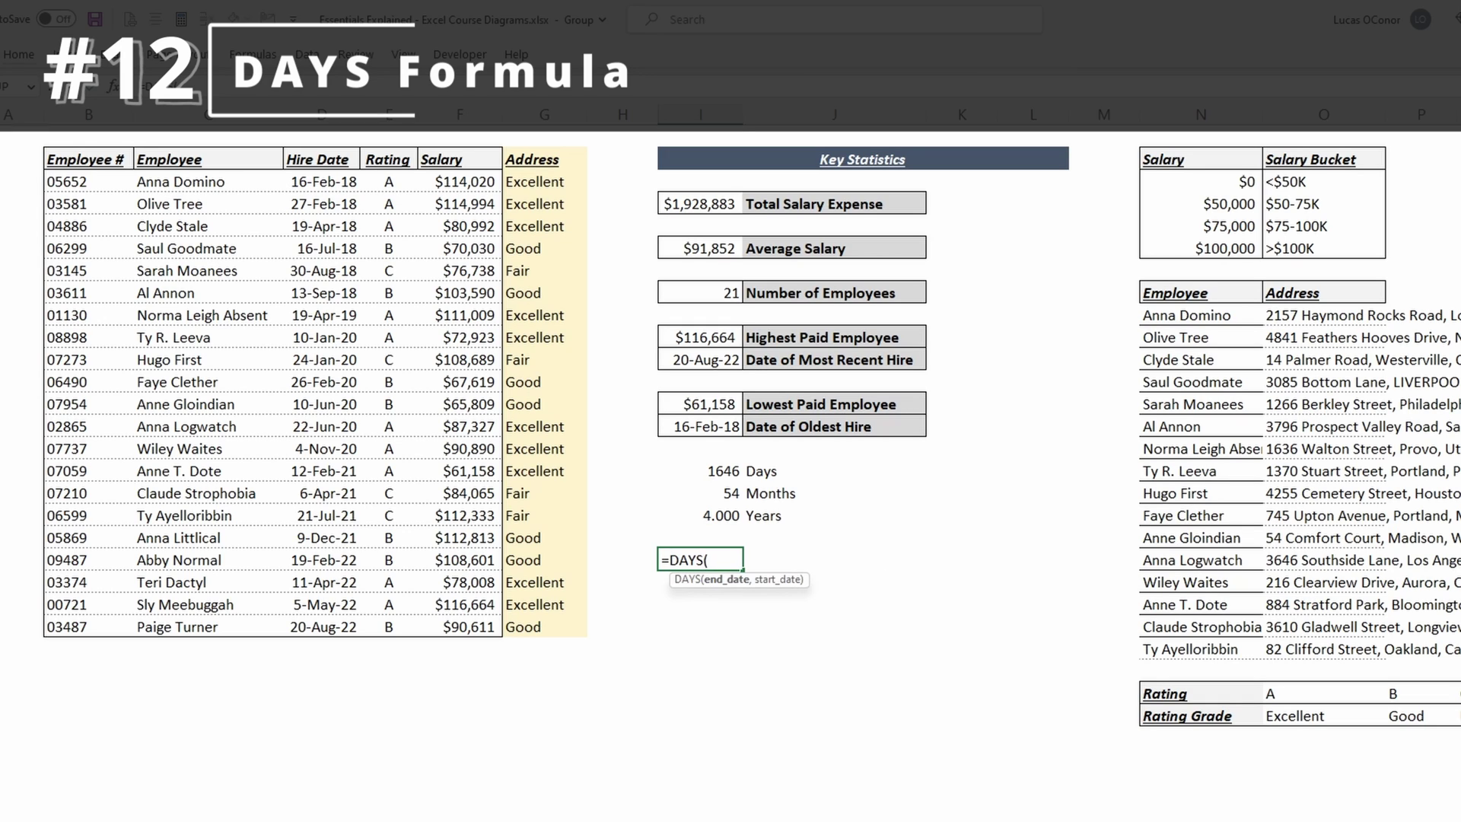
pyautogui.press('Up')
pyautogui.press('Up')
pyautogui.press('Up')
pyautogui.press('Up')
pyautogui.press('Up')
pyautogui.press('Up')
pyautogui.press('Up')
pyautogui.press('Up')
pyautogui.press('Up')
pyautogui.write(',')
# Complete the DAYS formula in I20 with the oldest hire date in I14 as the start date
pyautogui.press('Up')
pyautogui.press('Up')
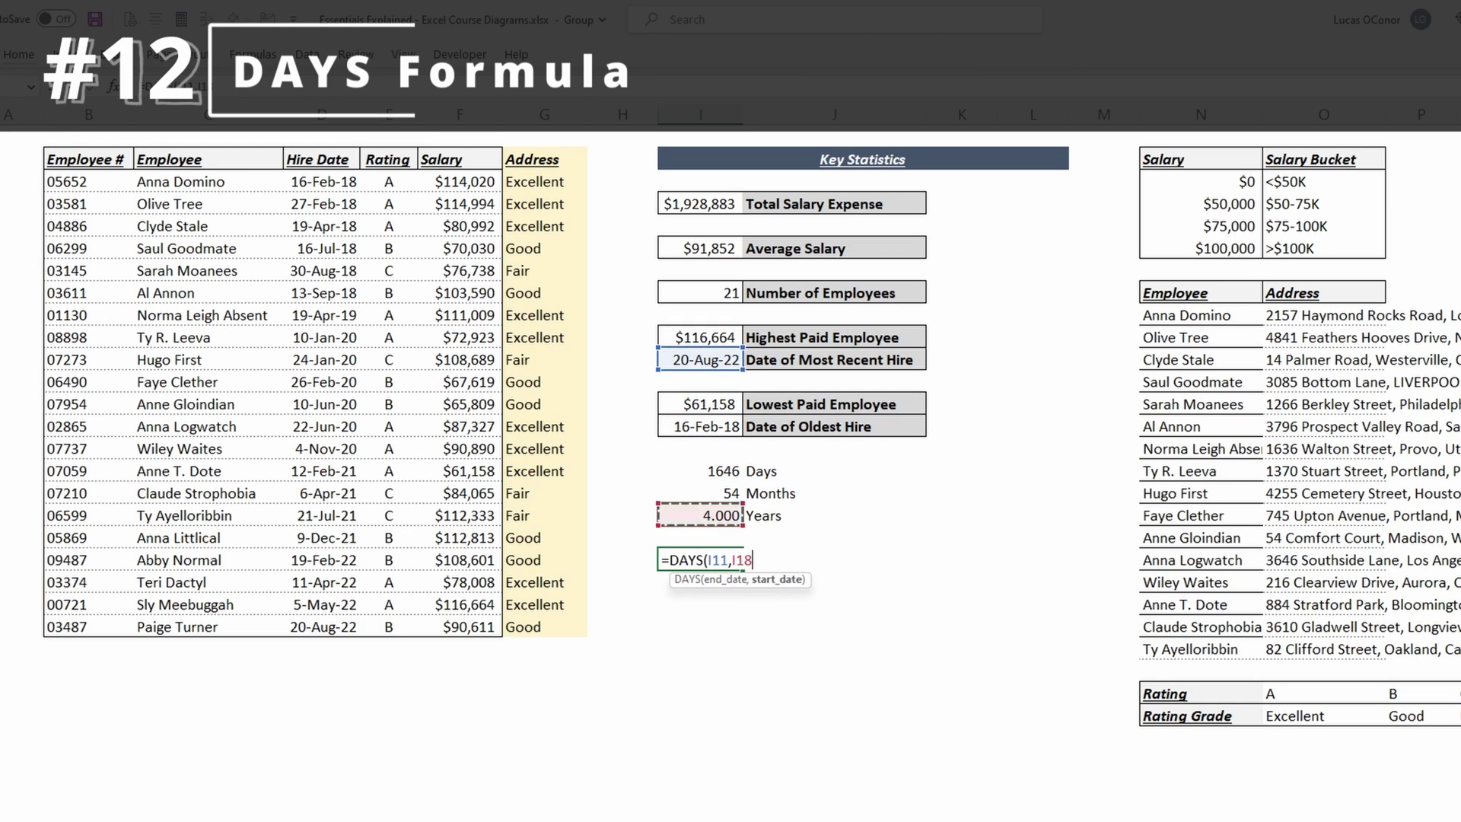
pyautogui.press('Up')
pyautogui.press('Up')
pyautogui.press('Up')
pyautogui.press('Up')
pyautogui.write(')')
pyautogui.press('Return')
pyautogui.press('Up')
pyautogui.press('F2')
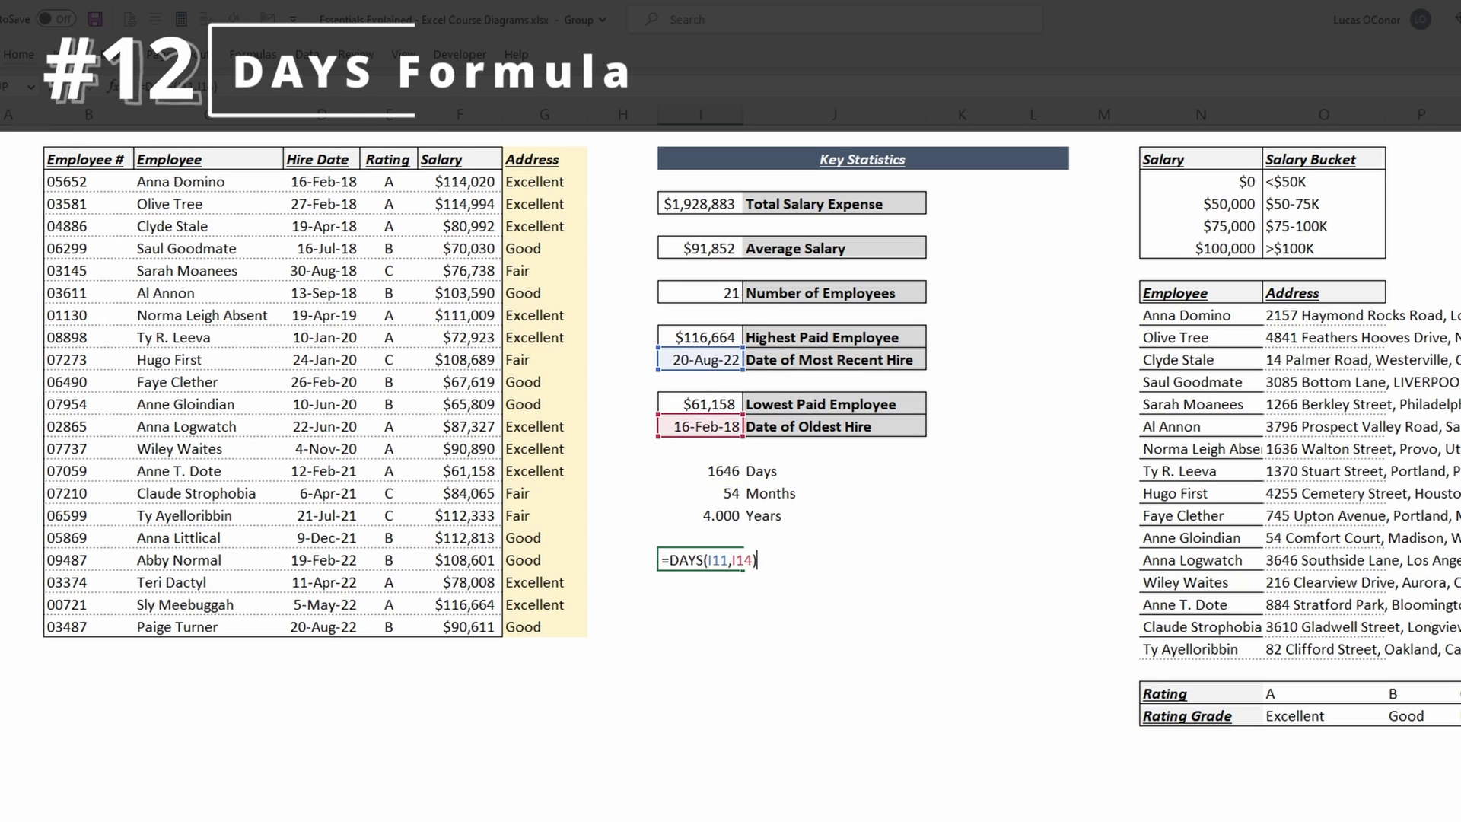
pyautogui.press('Return')
# Enter =I11-I14 in I21 to calculate the days between the two hire dates by subtraction
pyautogui.write('=')
pyautogui.press('Up')
pyautogui.press('Up')
pyautogui.press('Up')
pyautogui.press('Up')
pyautogui.press('Up')
pyautogui.press('Up')
pyautogui.press('Up')
pyautogui.press('Up')
pyautogui.press('Up')
pyautogui.press('Up')
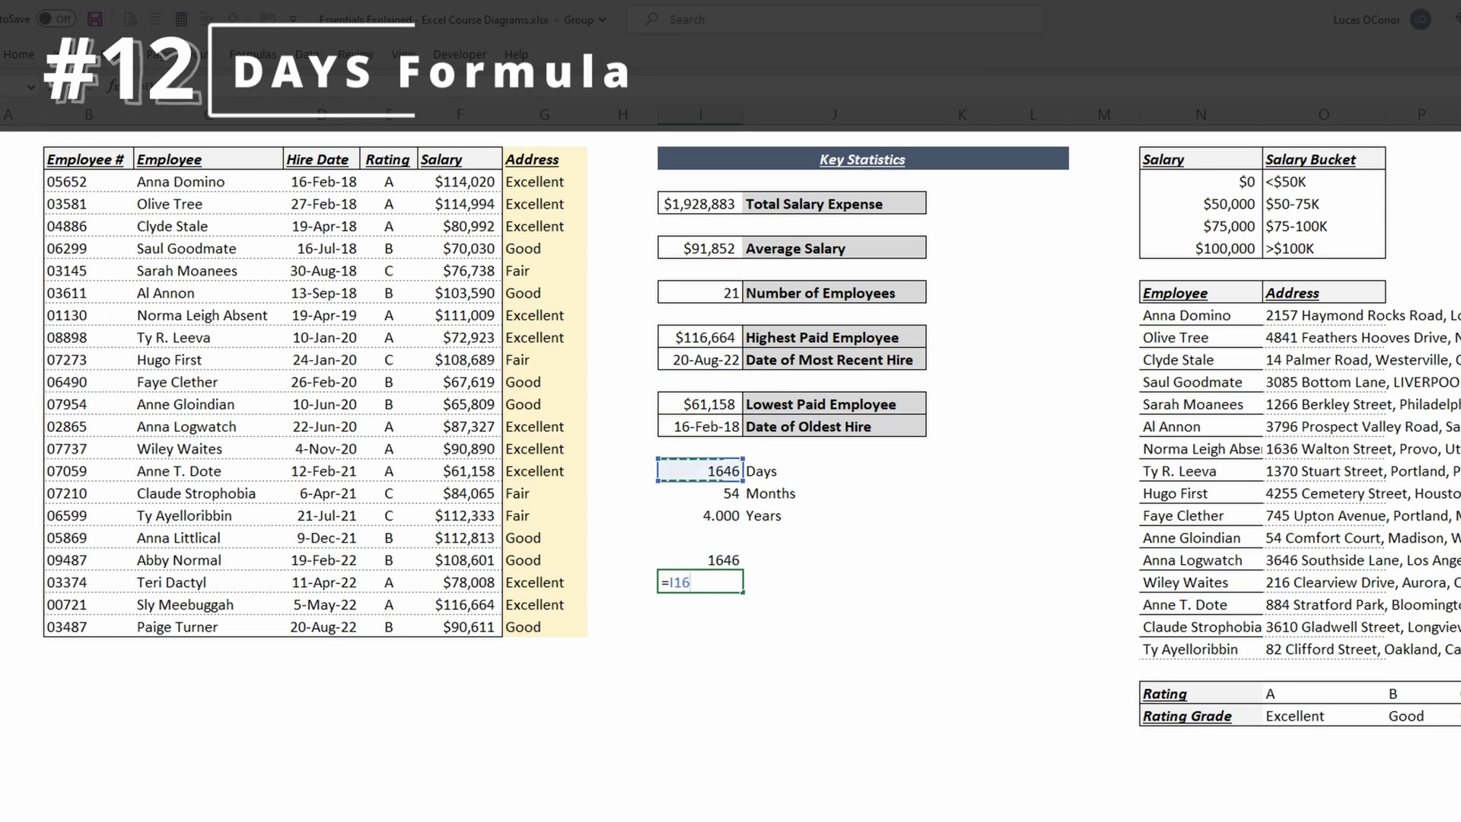
pyautogui.write('-')
pyautogui.press('Up')
pyautogui.press('Up')
pyautogui.press('Up')
pyautogui.press('Up')
pyautogui.press('Up')
pyautogui.press('Up')
pyautogui.press('Up')
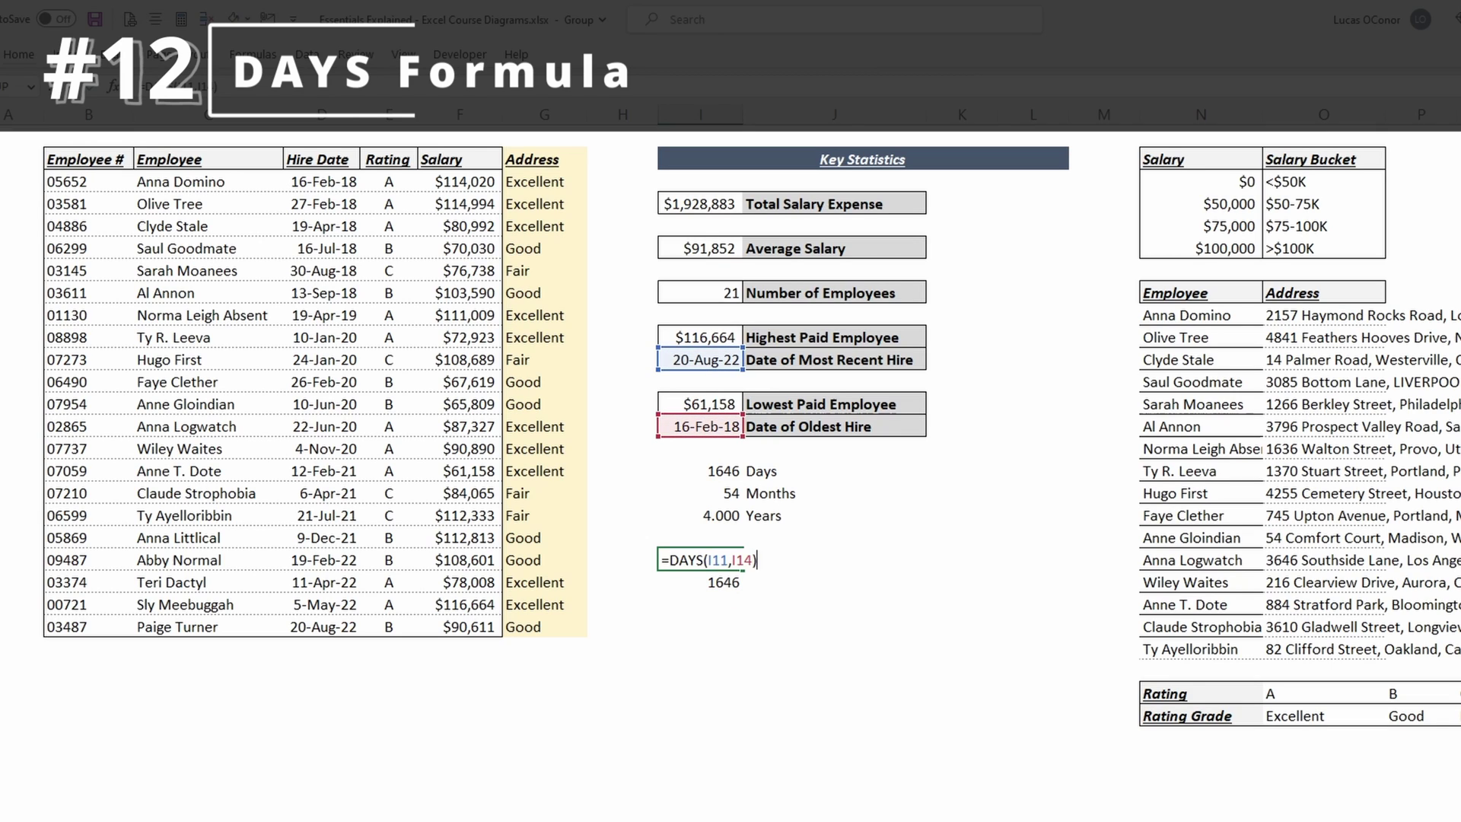
pyautogui.press('Return')
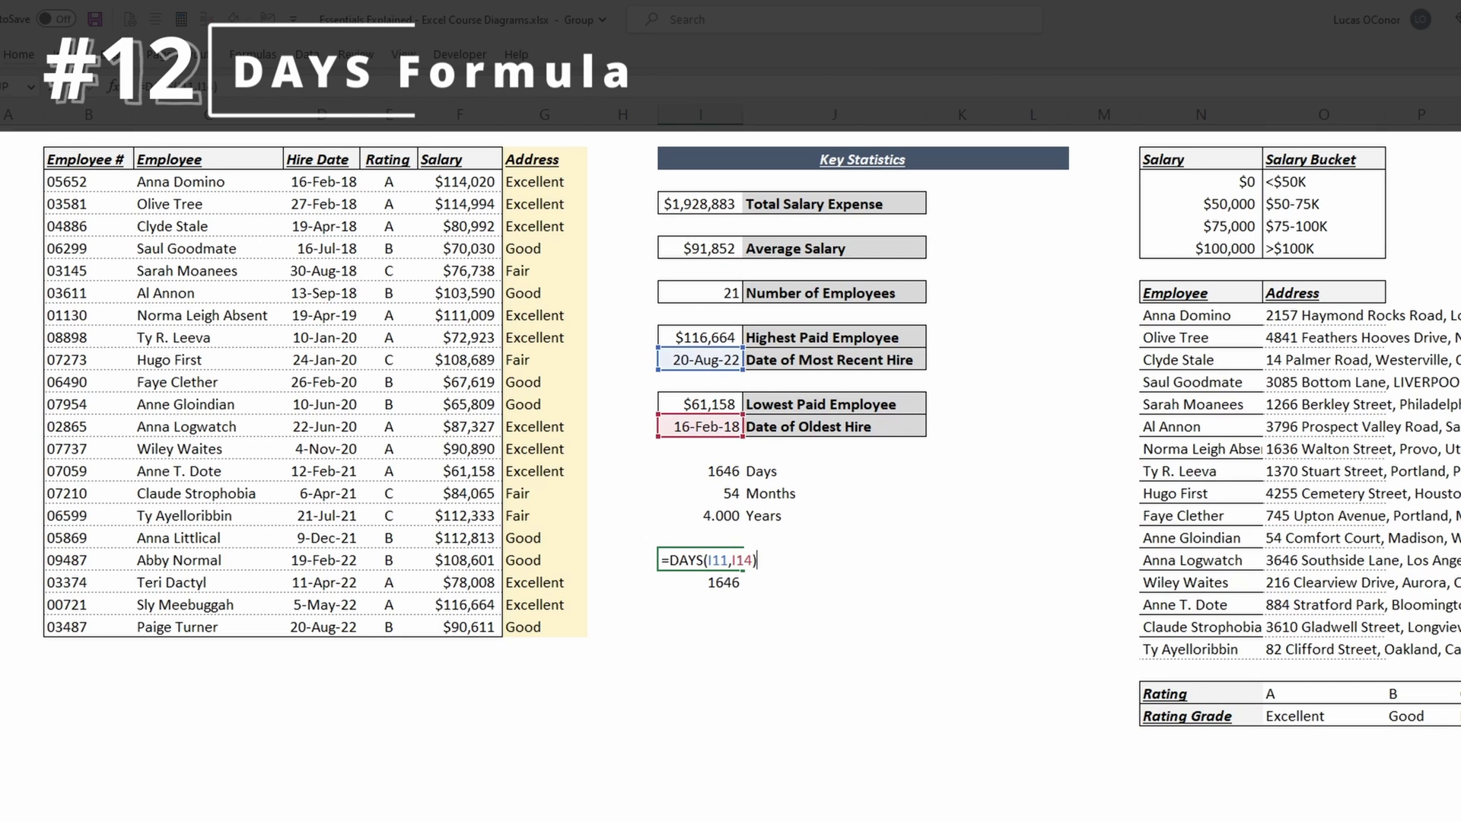
pyautogui.press('Return')
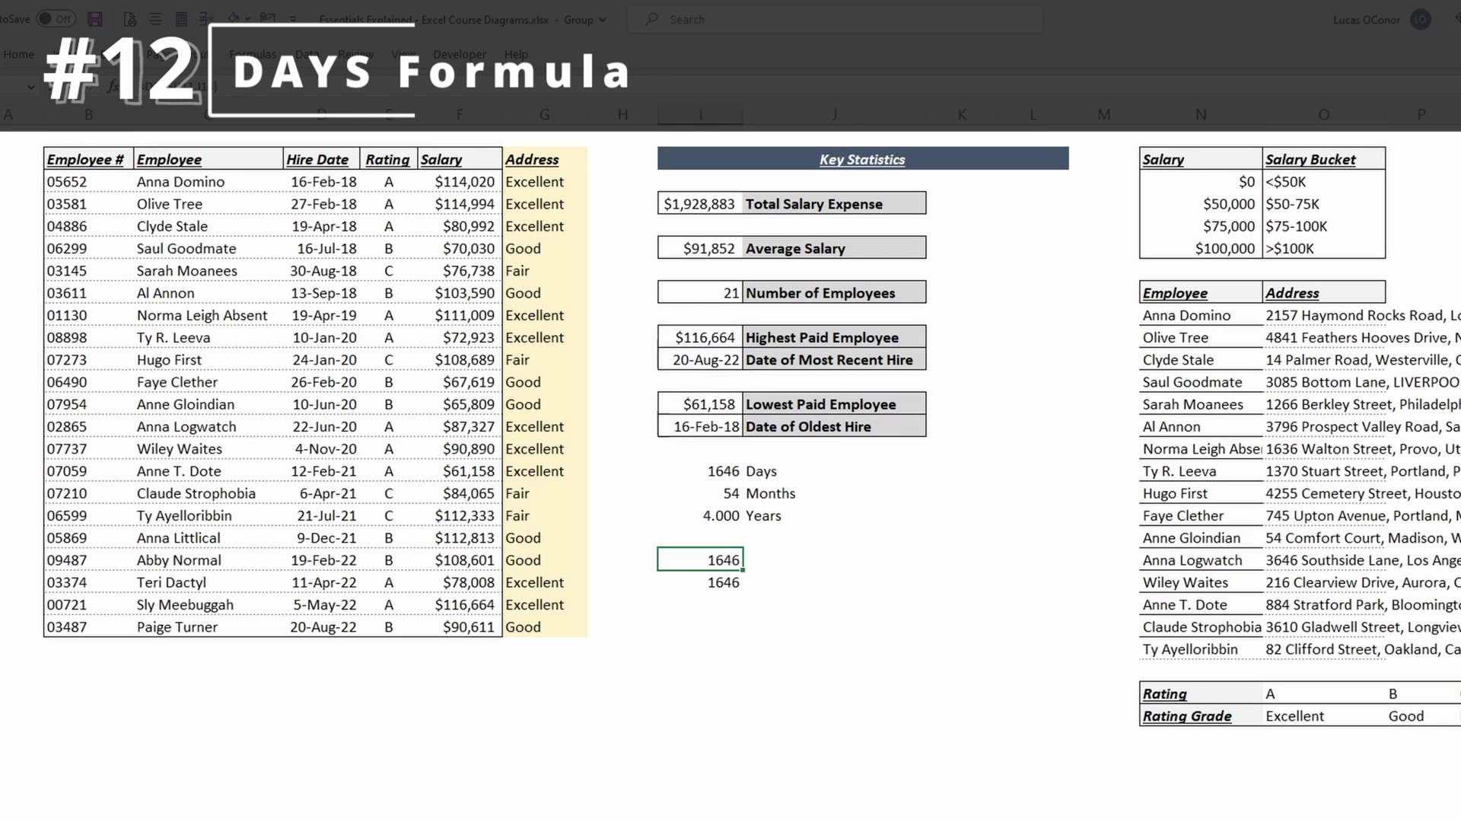
pyautogui.press('F2')
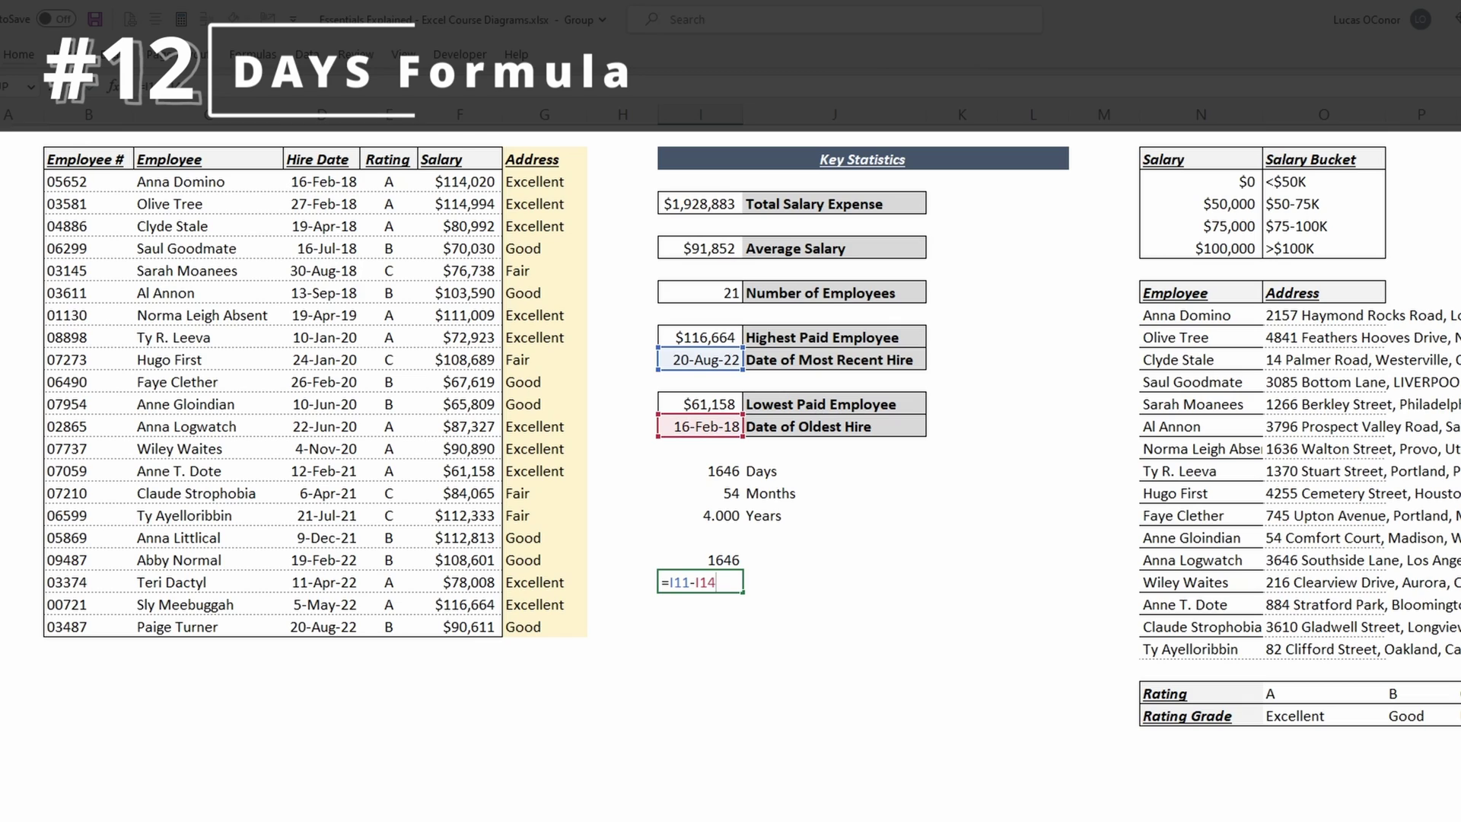
pyautogui.press('Return')
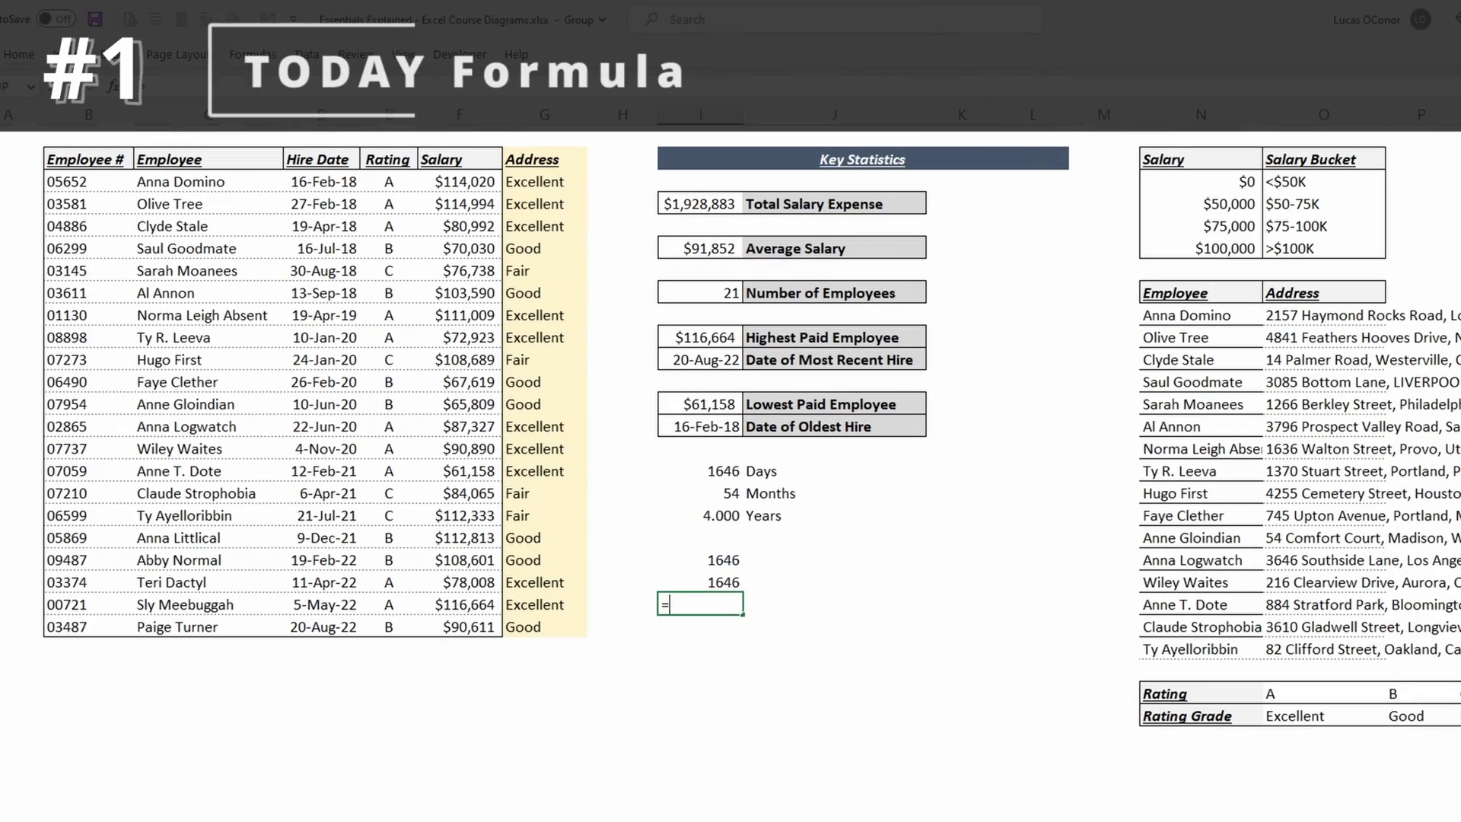
# Enter =TODAY() in I22 to return the current date
pyautogui.write('toda')
pyautogui.press('Tab')
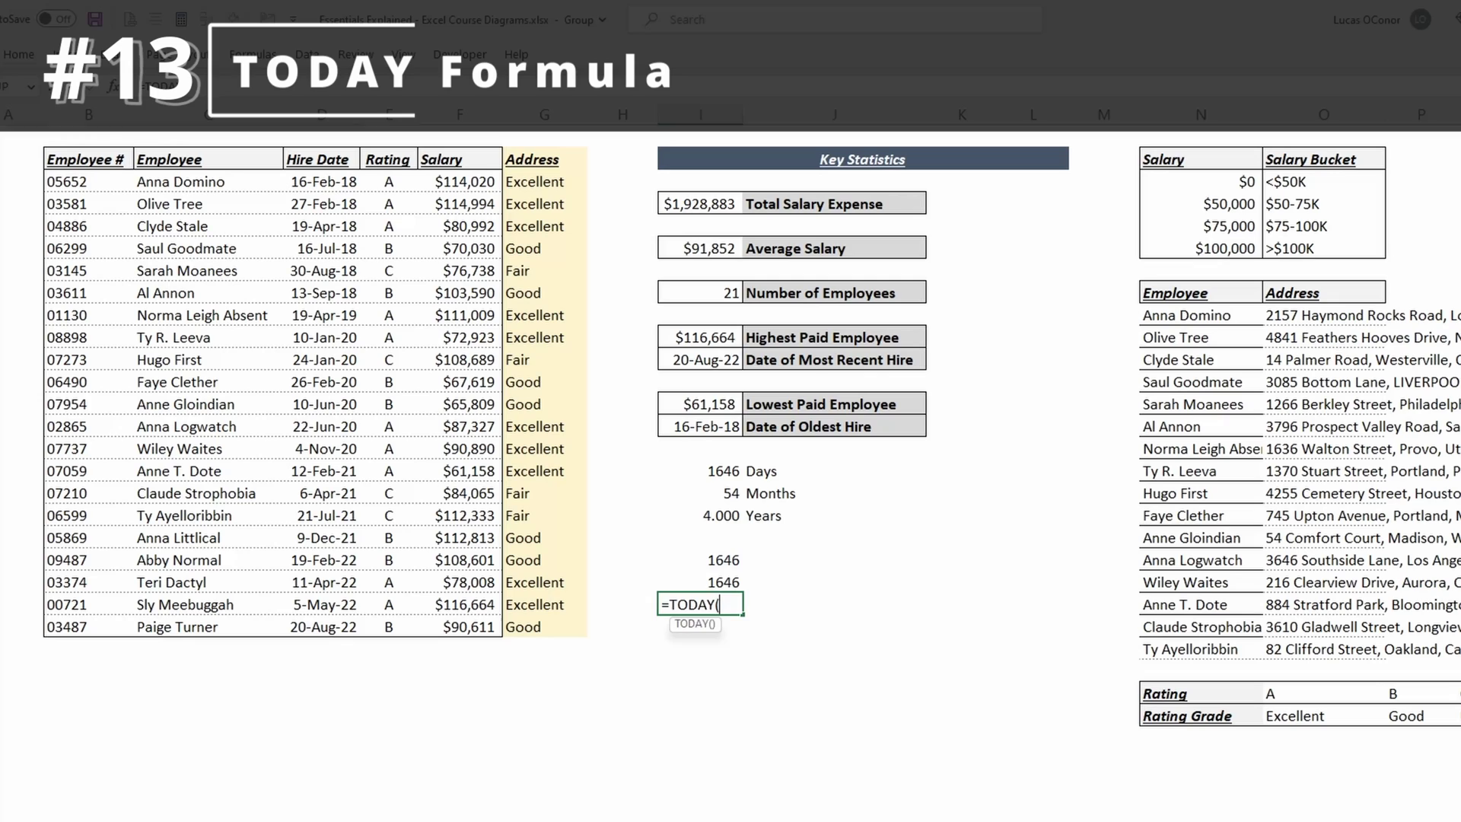
pyautogui.press('Return')
pyautogui.press('Up')
pyautogui.press('F2')
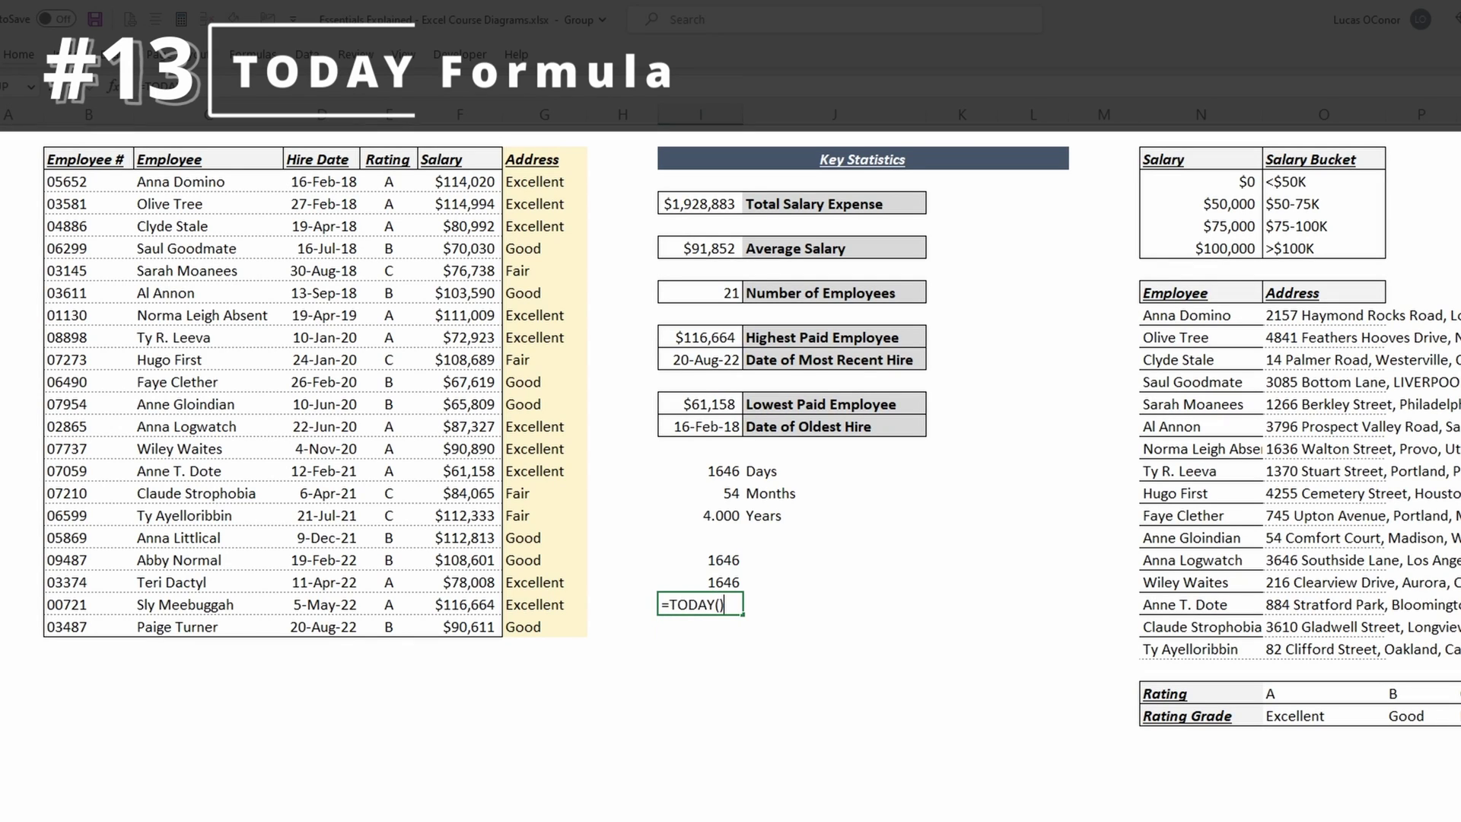
pyautogui.press('Escape')
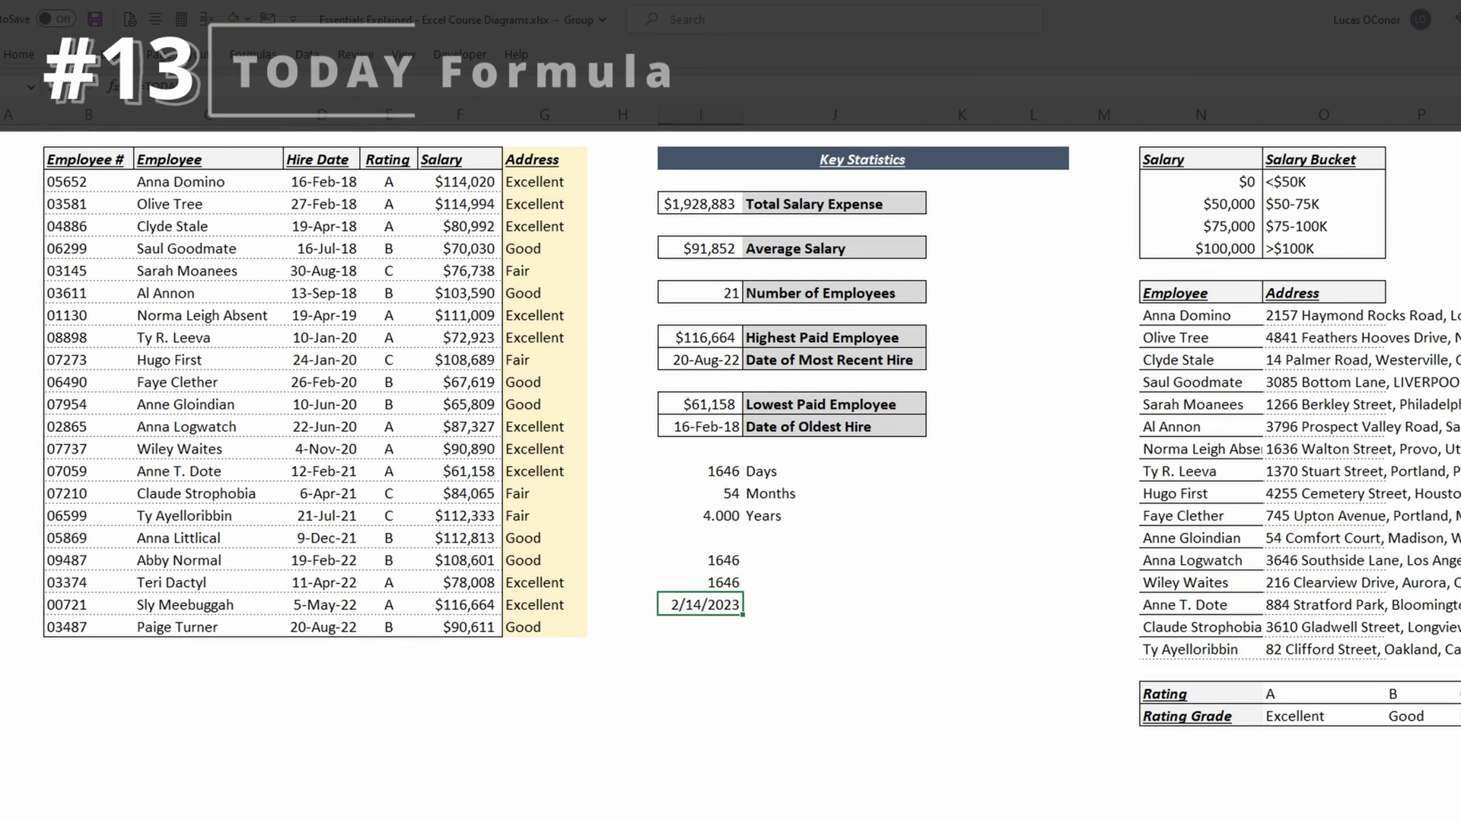
# Enter =NOW() in I23 to return the current date and time
pyautogui.press('Down')
pyautogui.write('=now')
pyautogui.press('Tab')
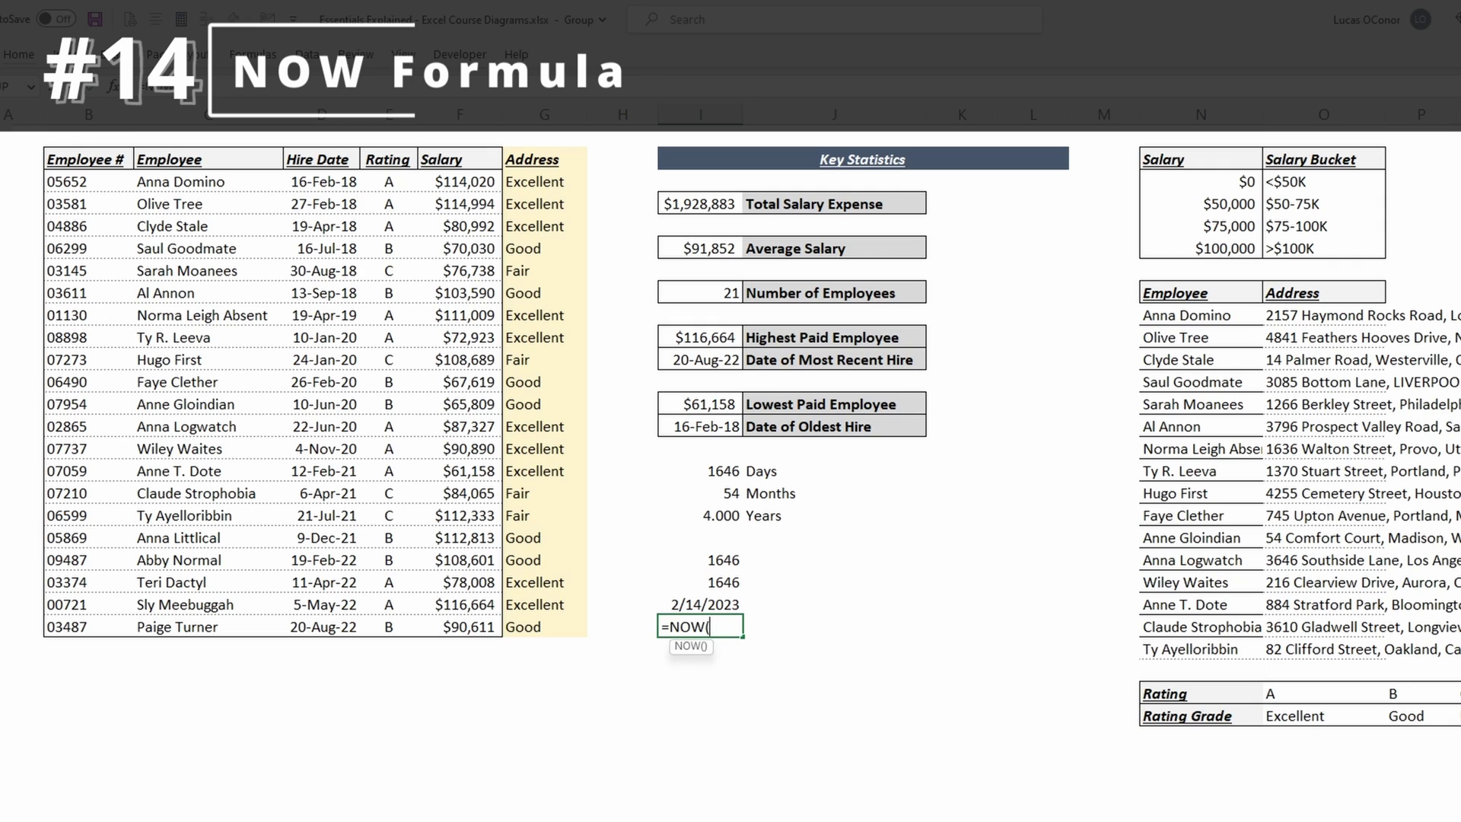
pyautogui.press('Return')
pyautogui.press('Up')
pyautogui.press('F2')
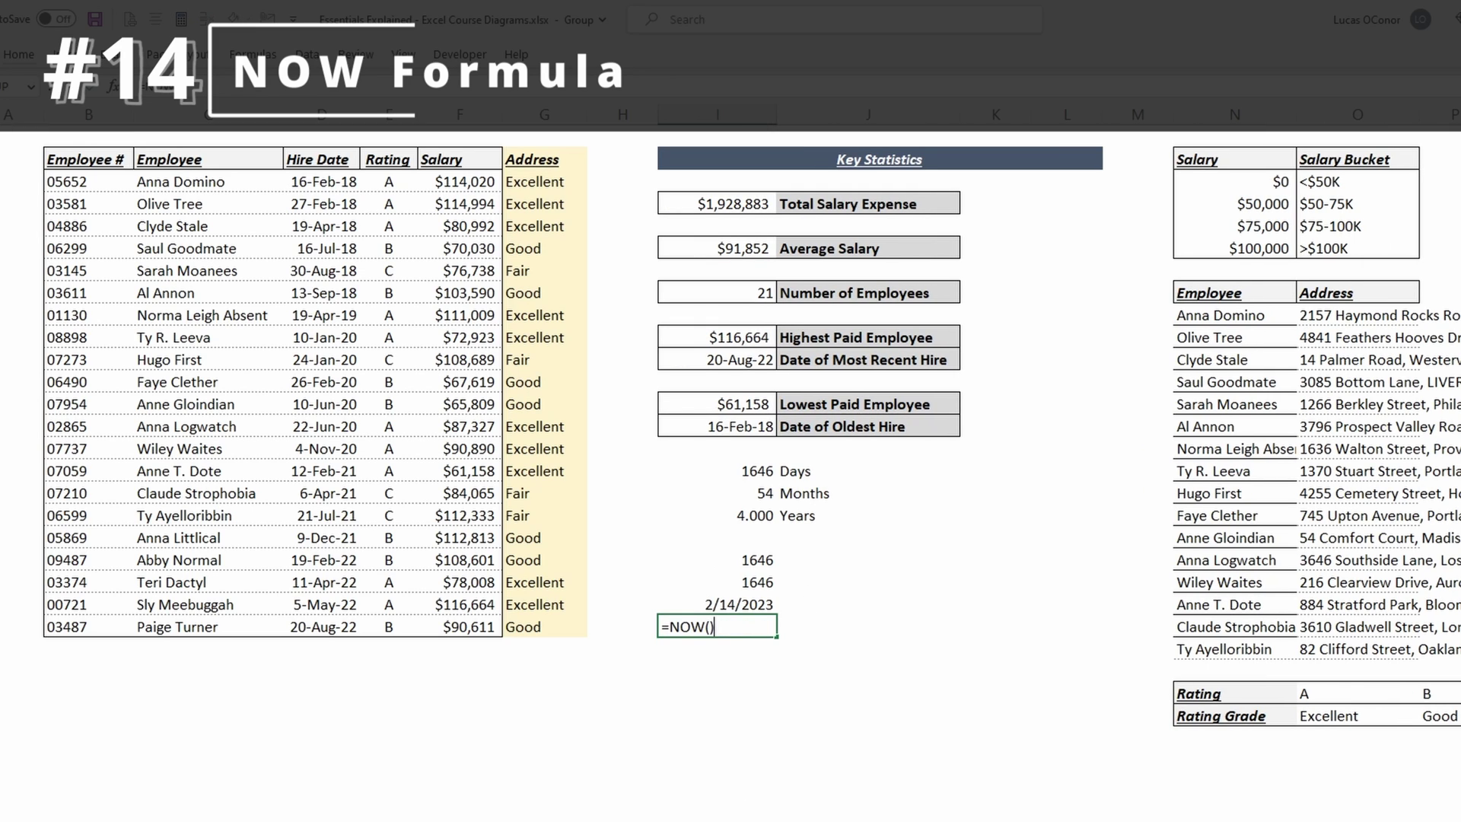
pyautogui.press('Escape')
pyautogui.hotkey('shift', 'Down')
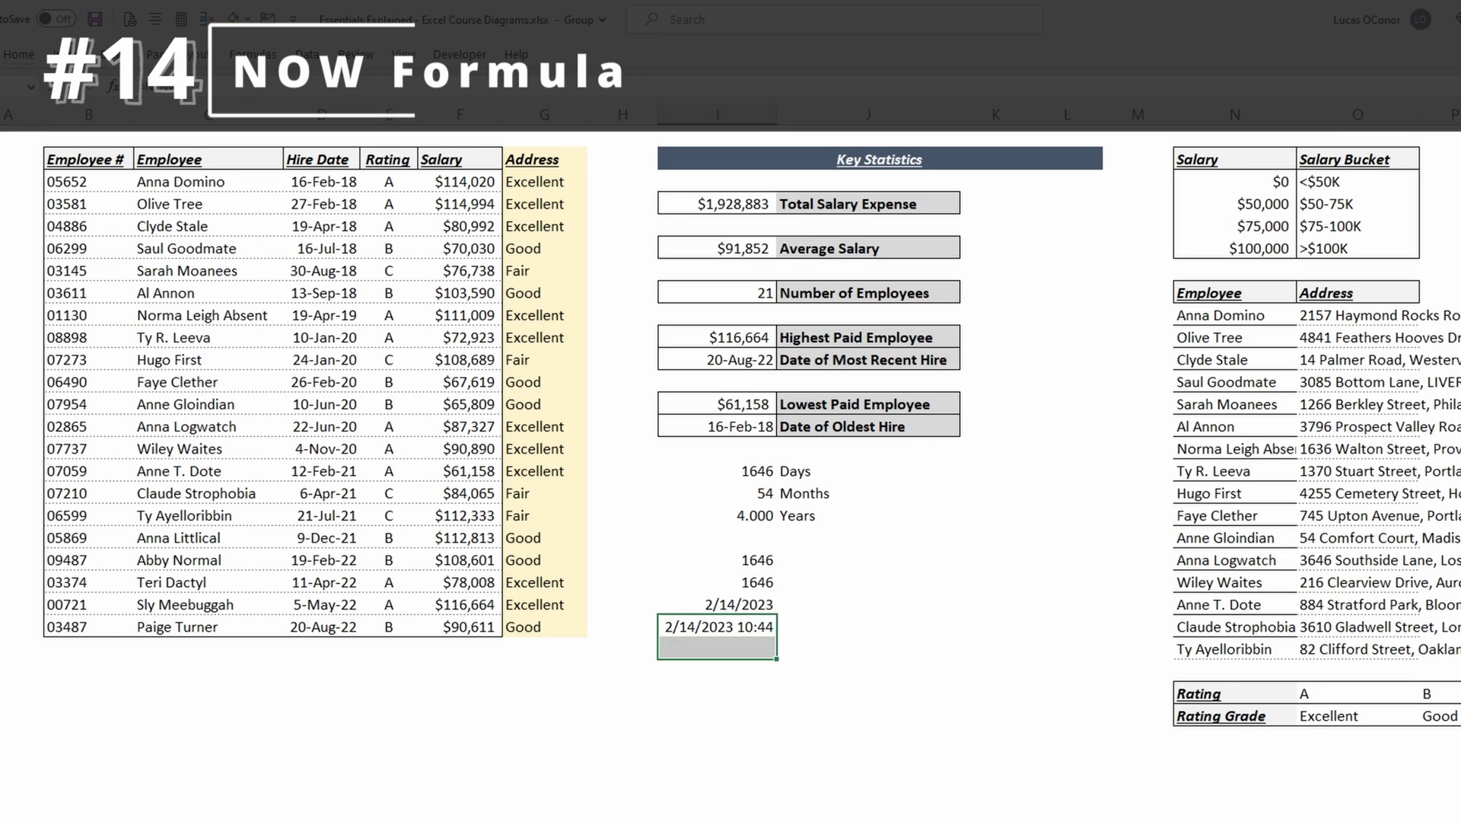
pyautogui.hotkey('shift', 'Up')
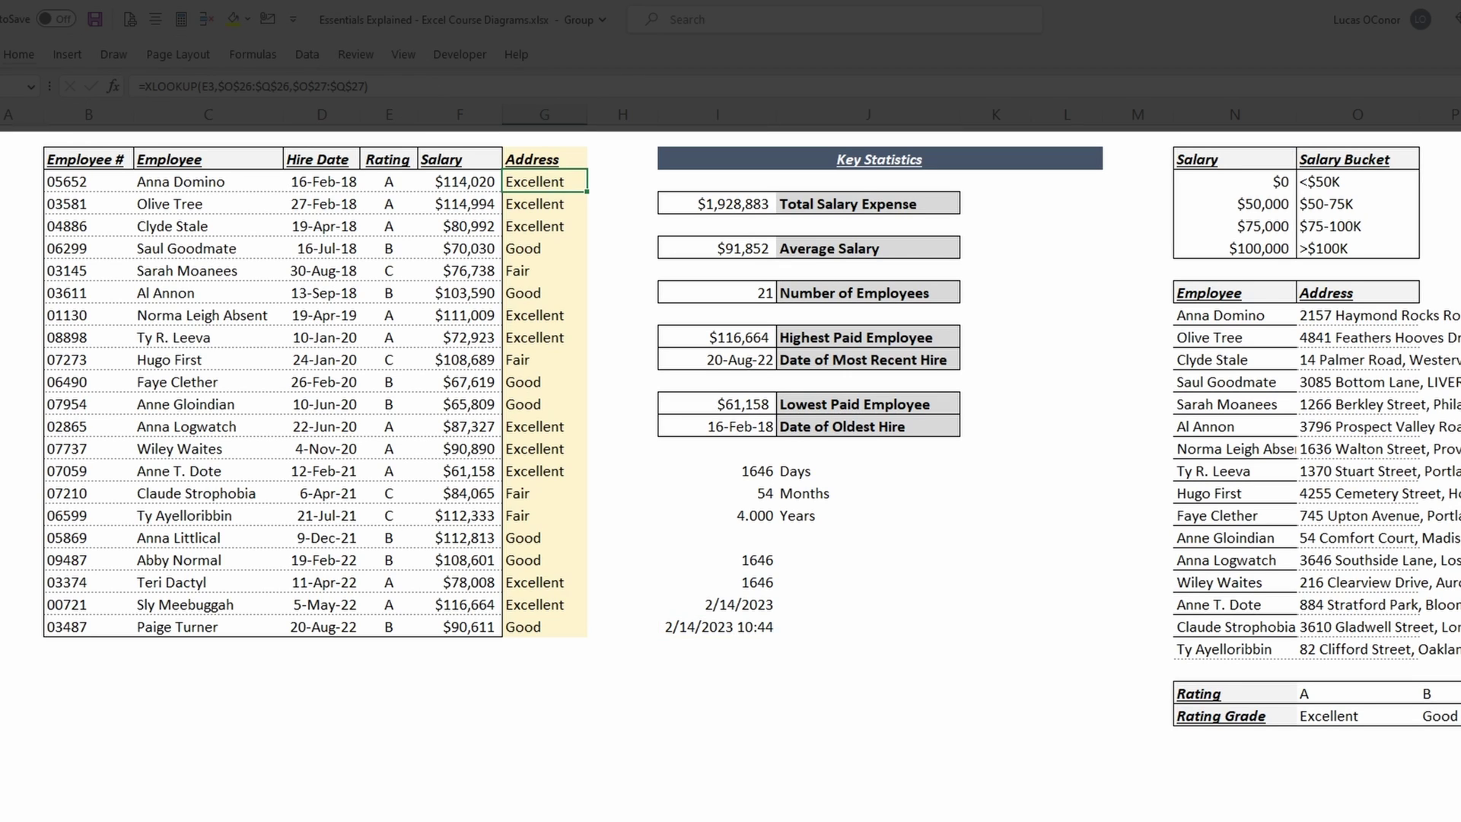
# Rename the Address header in G2 as Left
pyautogui.press('Up')
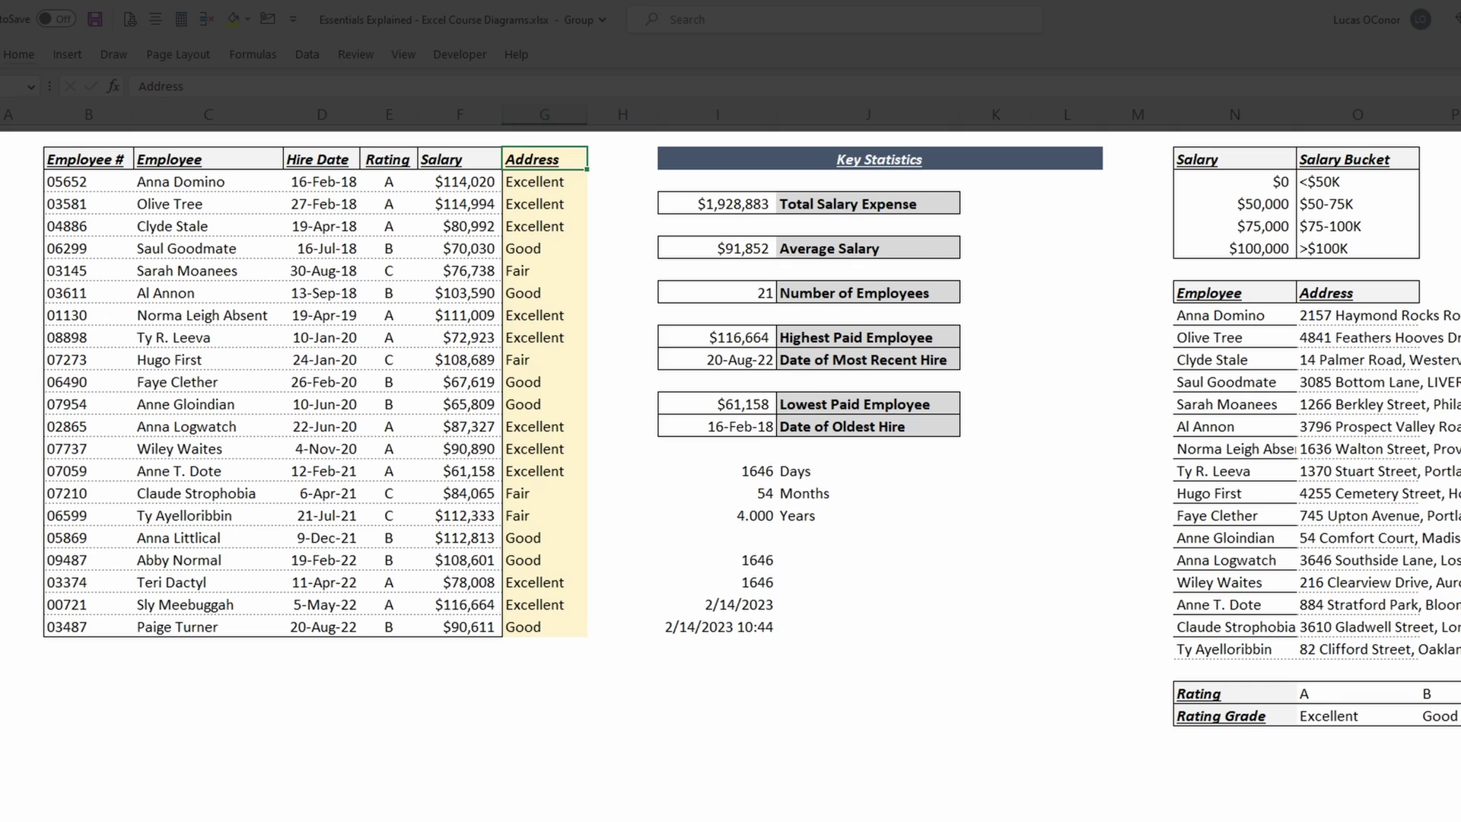
pyautogui.write('Left')
pyautogui.press('Return')
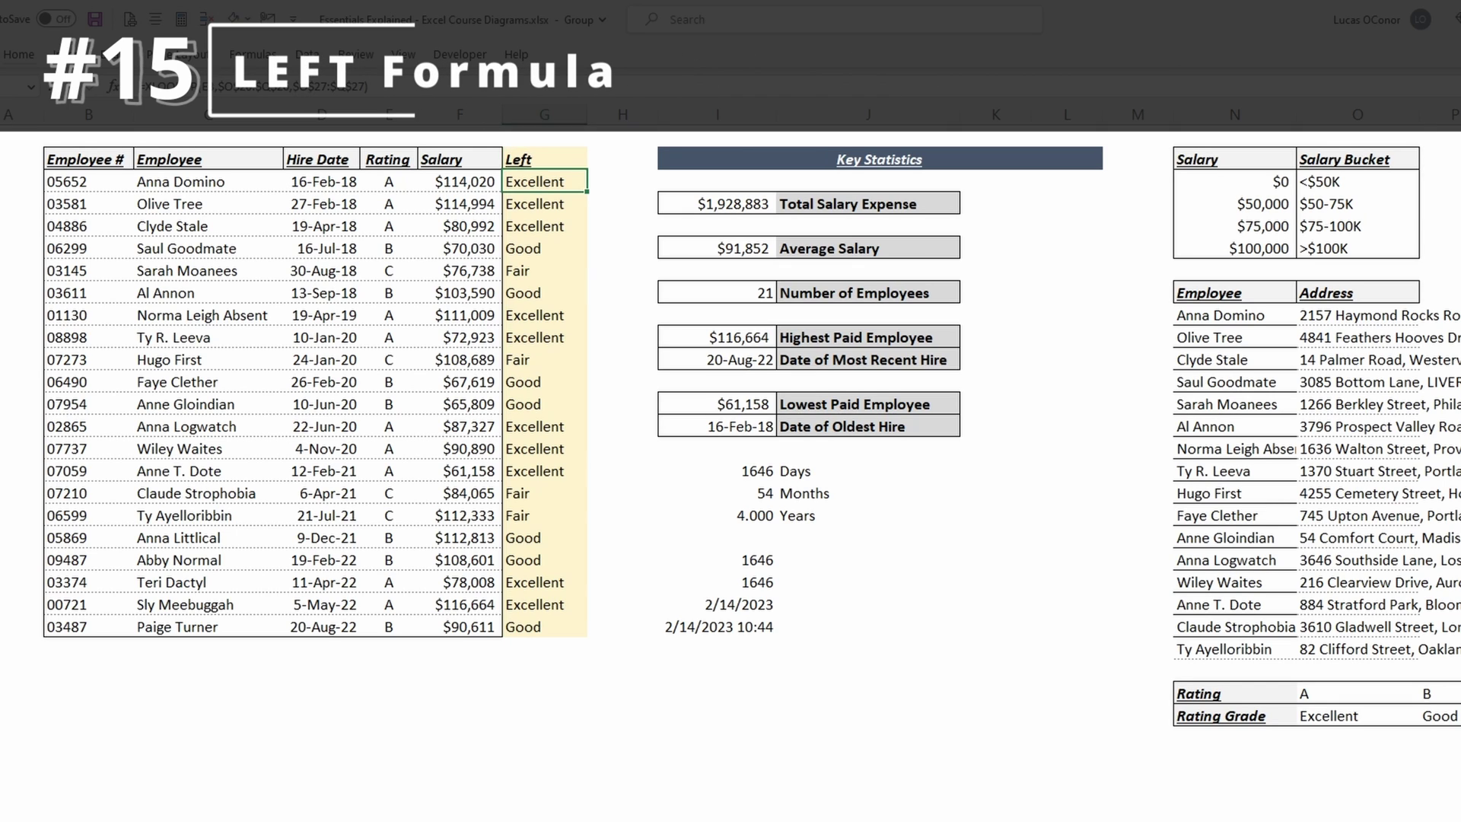
# Enter =LEFT(B3,2) in G3 to extract the first two characters of the employee number
pyautogui.write('=lef')
pyautogui.press('Tab')
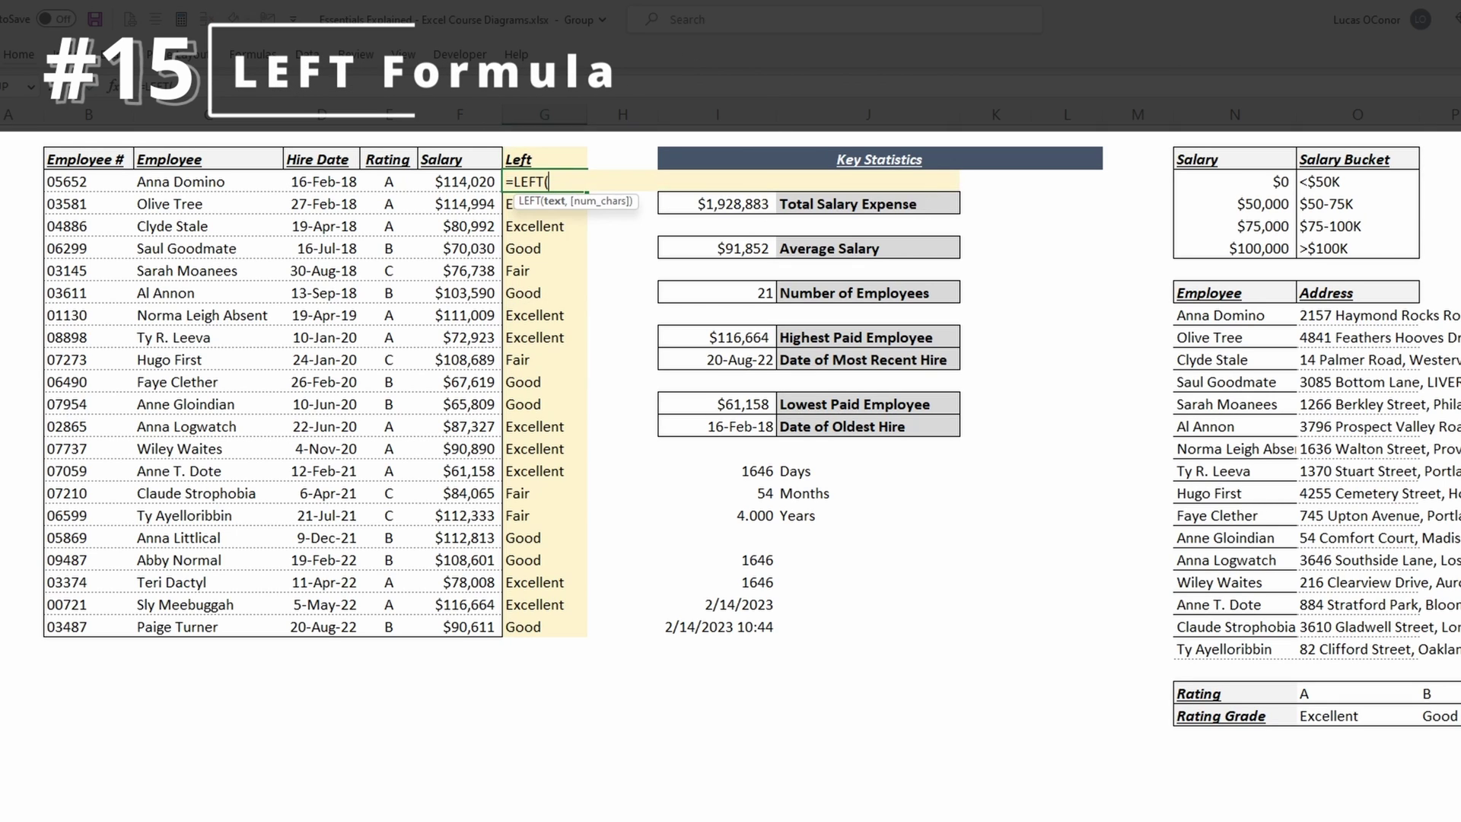
pyautogui.press('Left')
pyautogui.press('Left')
pyautogui.press('Left')
pyautogui.press('Left')
pyautogui.press('Left')
pyautogui.press('Left')
pyautogui.press('Right')
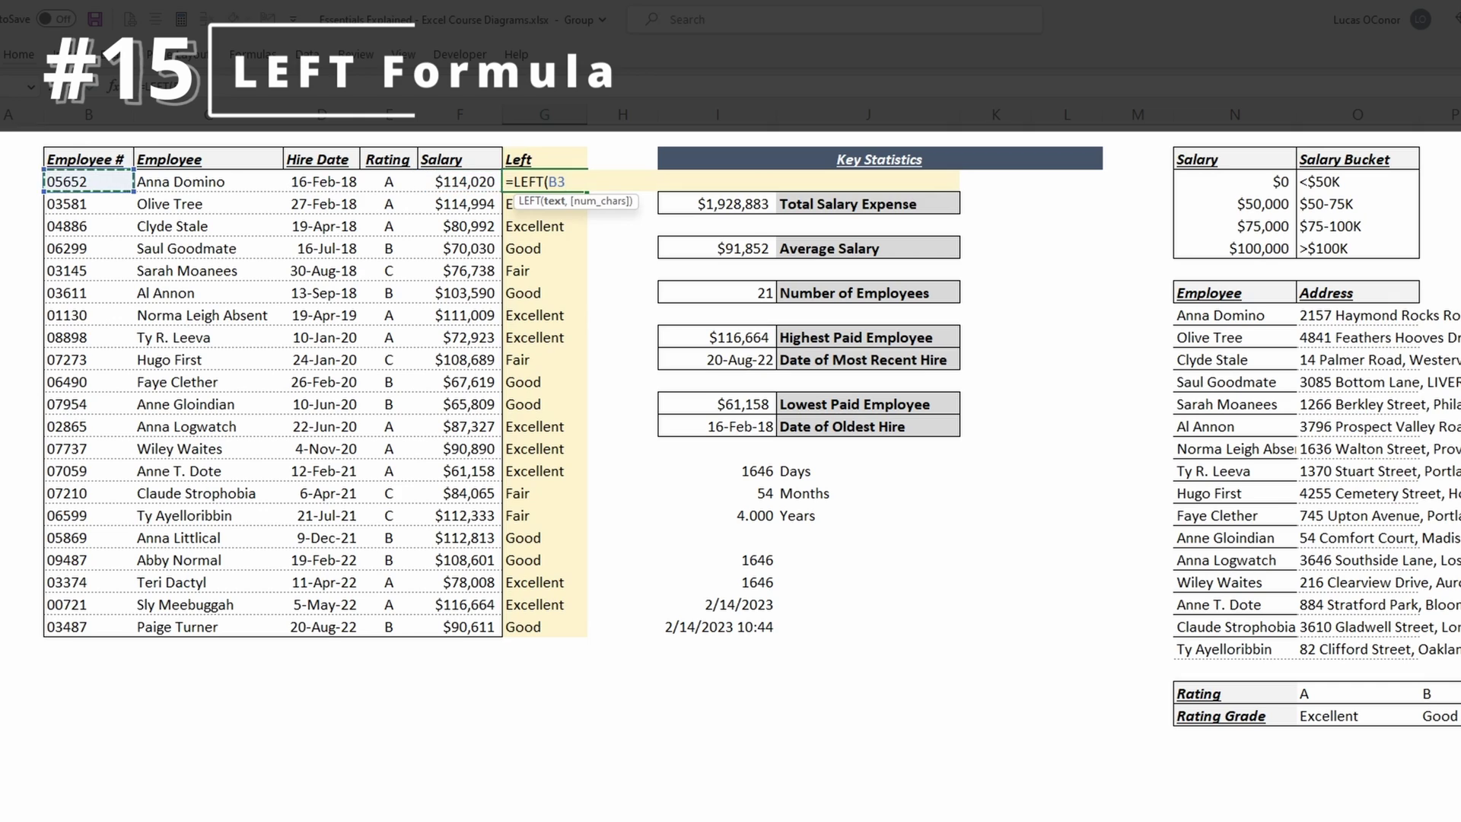
pyautogui.write(',2')
pyautogui.press('Return')
# Fill the two-character LEFT formula from G3 down to the last employee row
pyautogui.press('Up')
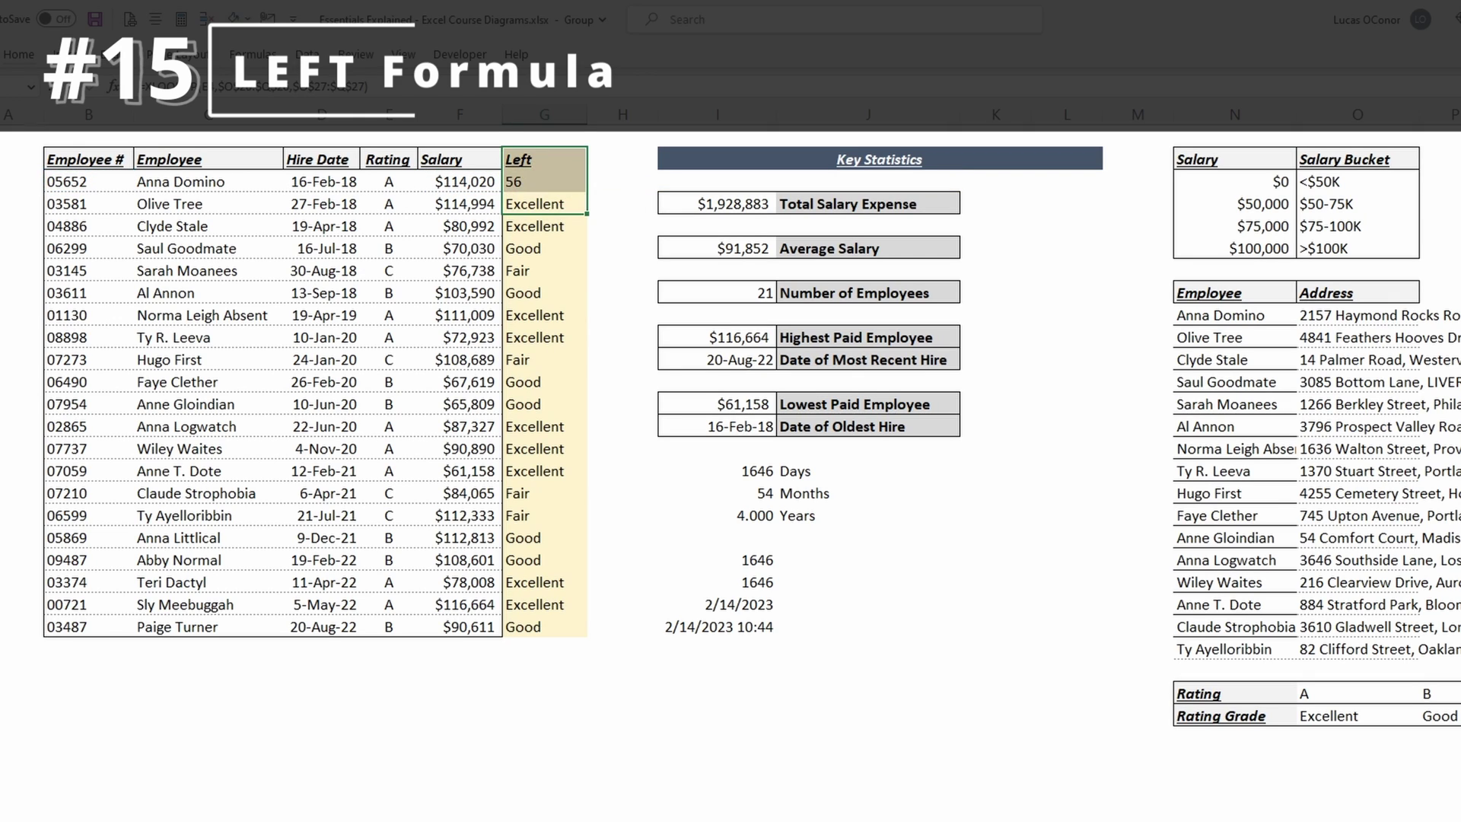
pyautogui.hotkey('ctrl', 'shift', 'Down')
pyautogui.hotkey('ctrl', 'd')
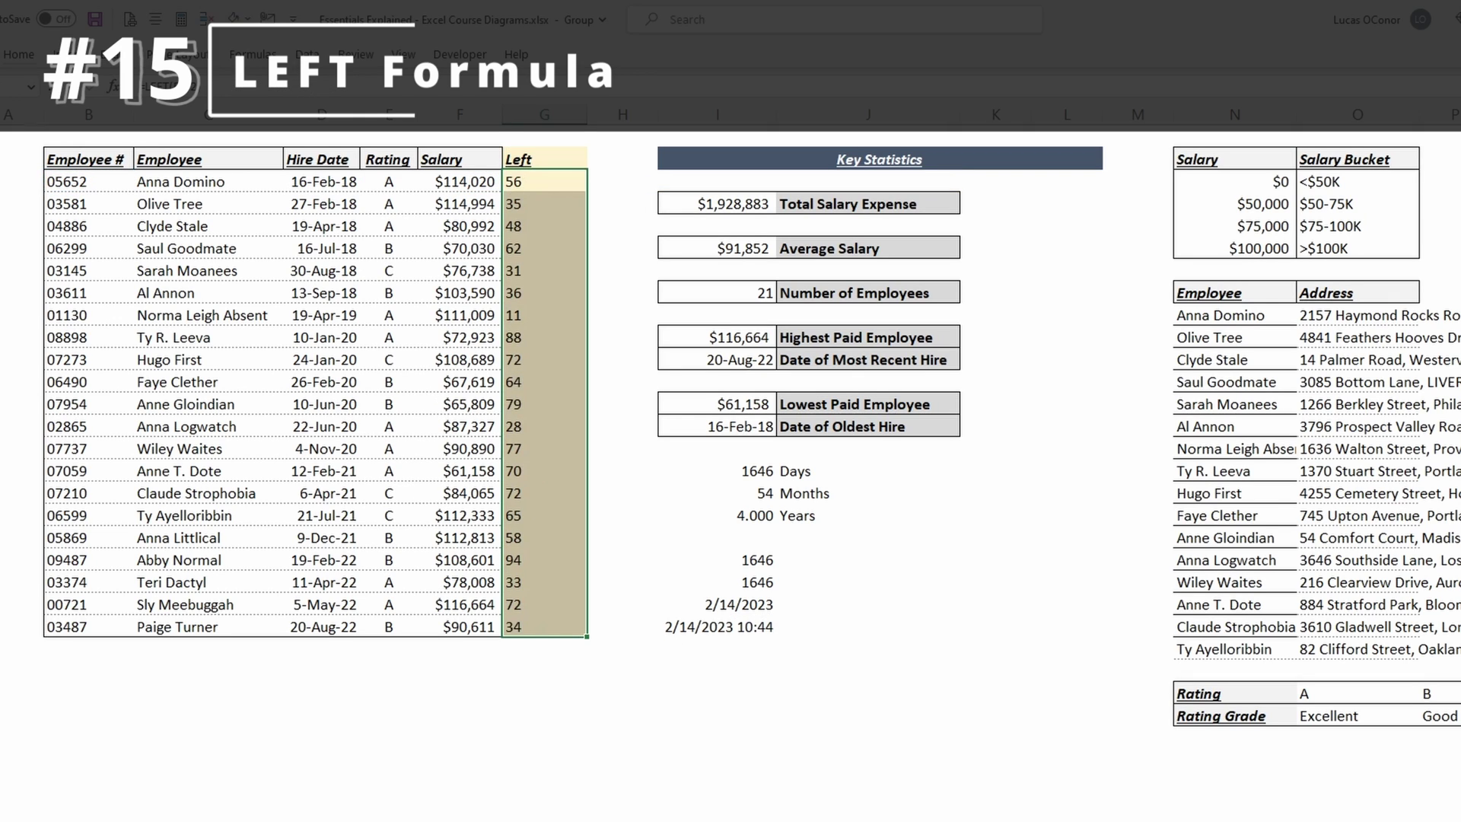
pyautogui.press('Right')
pyautogui.press('Left')
pyautogui.press('F2')
pyautogui.press('Escape')
# Replace the formula in G3 with =LEFT(C3,10) to extract the first ten characters of the employee name
pyautogui.write('=LEFT(')
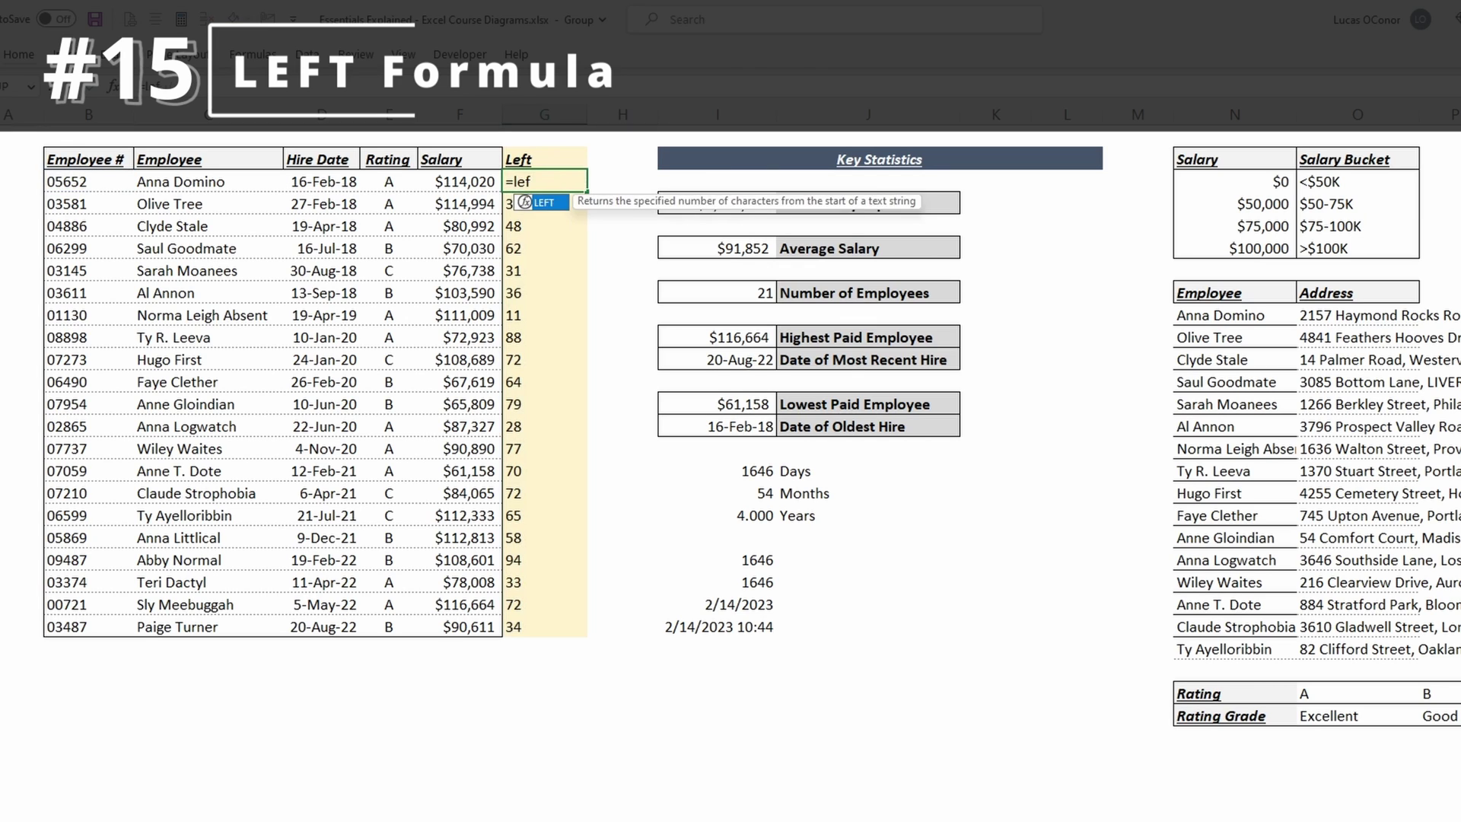
pyautogui.press('Left')
pyautogui.press('Left')
pyautogui.press('Left')
pyautogui.press('Left')
pyautogui.write(',')
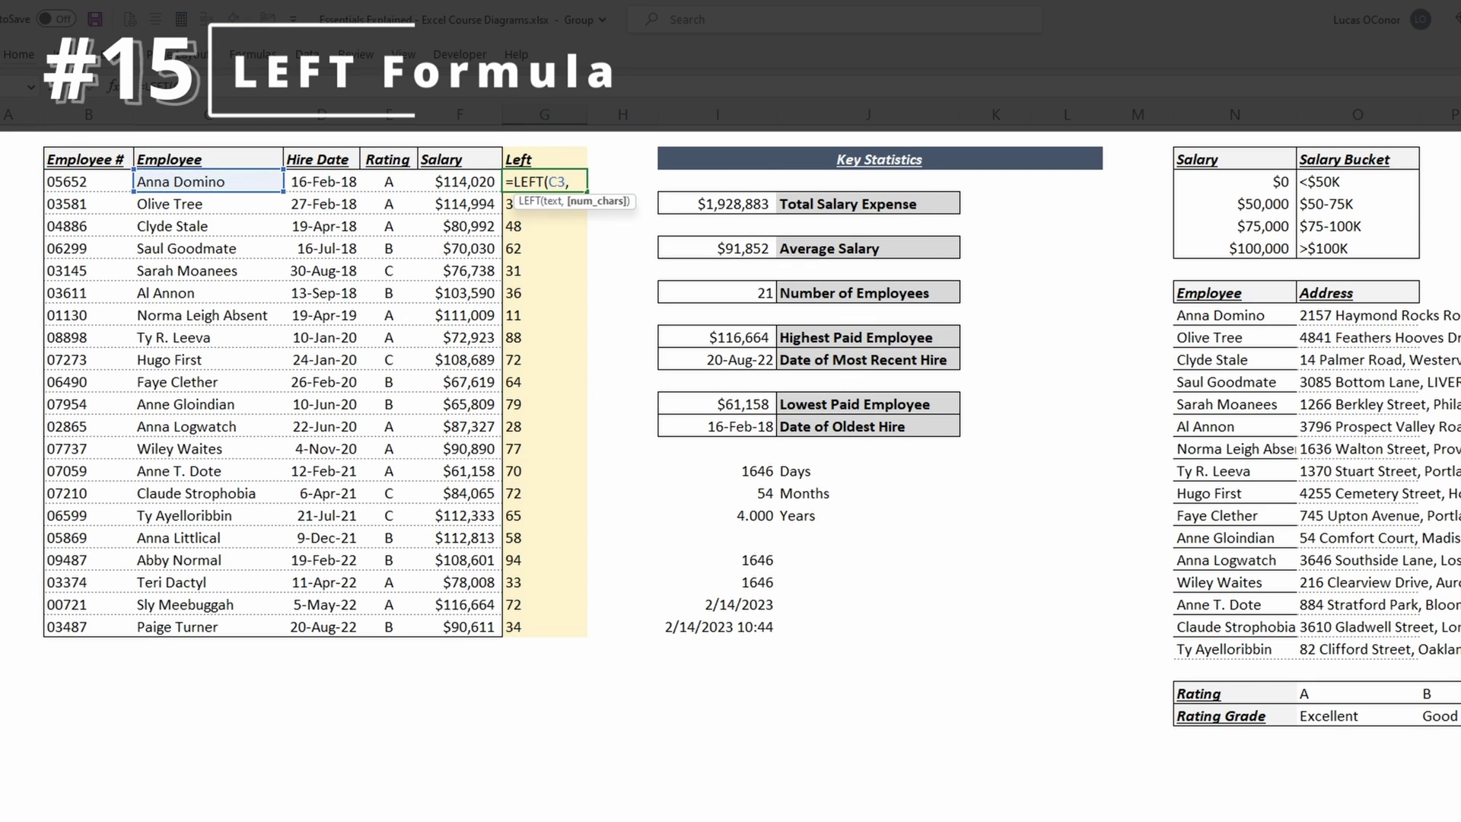
pyautogui.write('10')
pyautogui.hotkey('ctrl', 'Return')
# Fill the ten-character LEFT formula down column G to the last employee row and autofit the column width
pyautogui.hotkey('ctrl', 'shift', 'Down')
pyautogui.hotkey('ctrl', 'd')
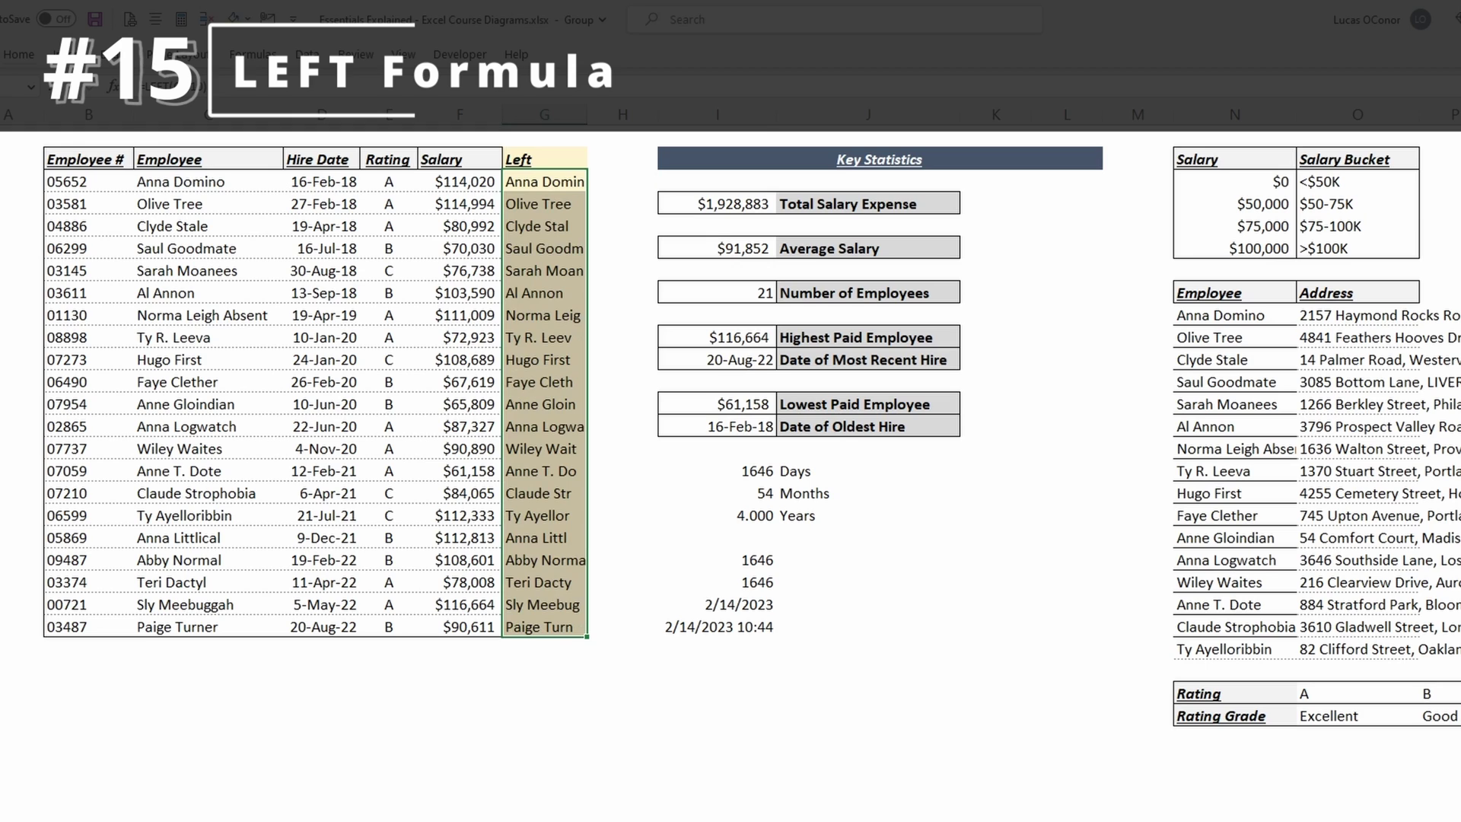
pyautogui.hotkey('alt', 'h')
pyautogui.press('o')
pyautogui.press('i')
pyautogui.press('Down')
pyautogui.press('F2')
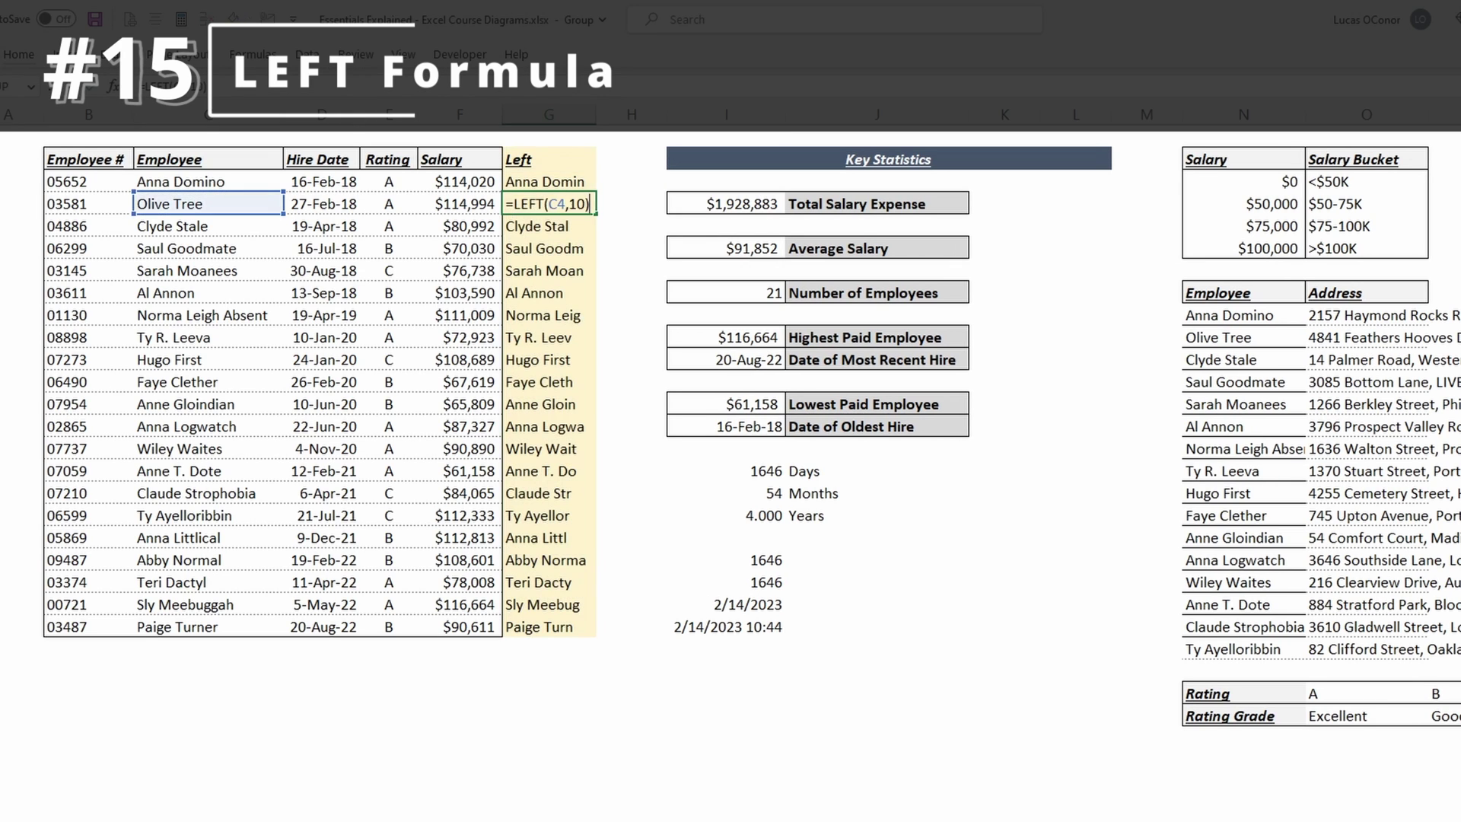
pyautogui.press('Escape')
pyautogui.press('Down')
pyautogui.press('F2')
pyautogui.press('Escape')
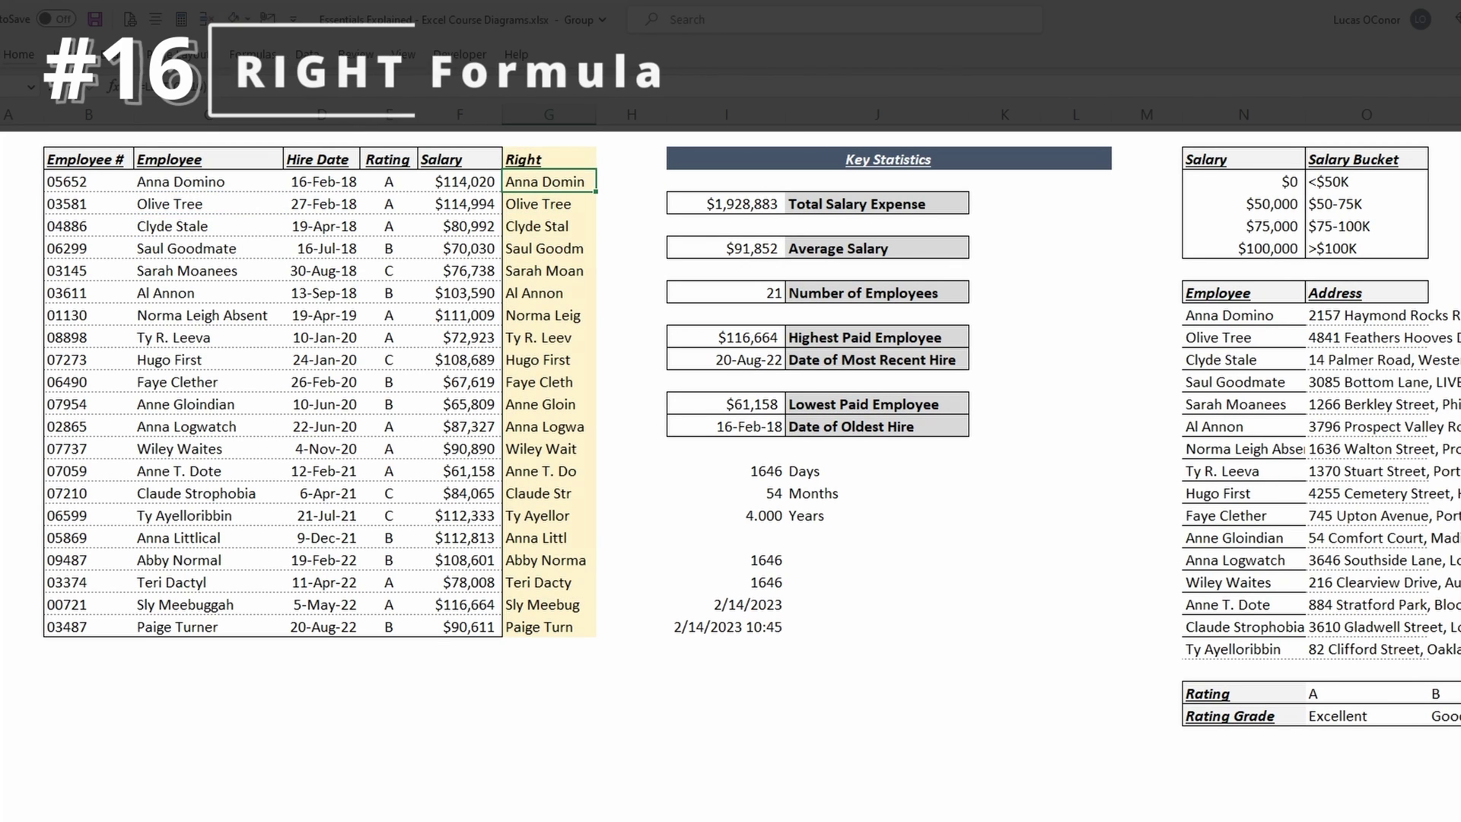
# Enter =RIGHT(C3,3) in G3 to extract the last three characters of the employee name
pyautogui.write('=ri')
pyautogui.press('Tab')
pyautogui.press('Left')
pyautogui.press('Left')
pyautogui.press('Left')
pyautogui.press('Left')
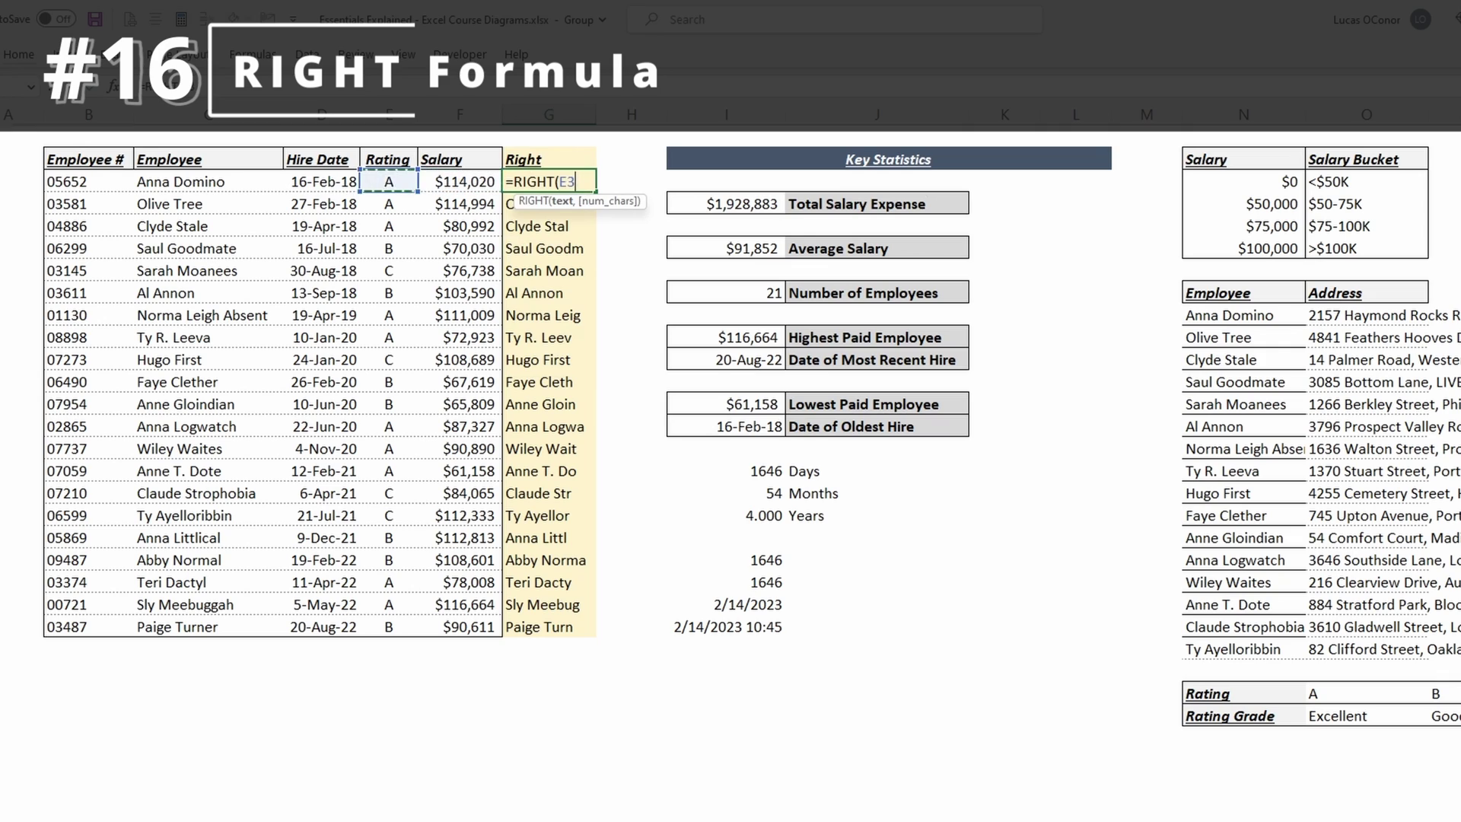
pyautogui.write(',3')
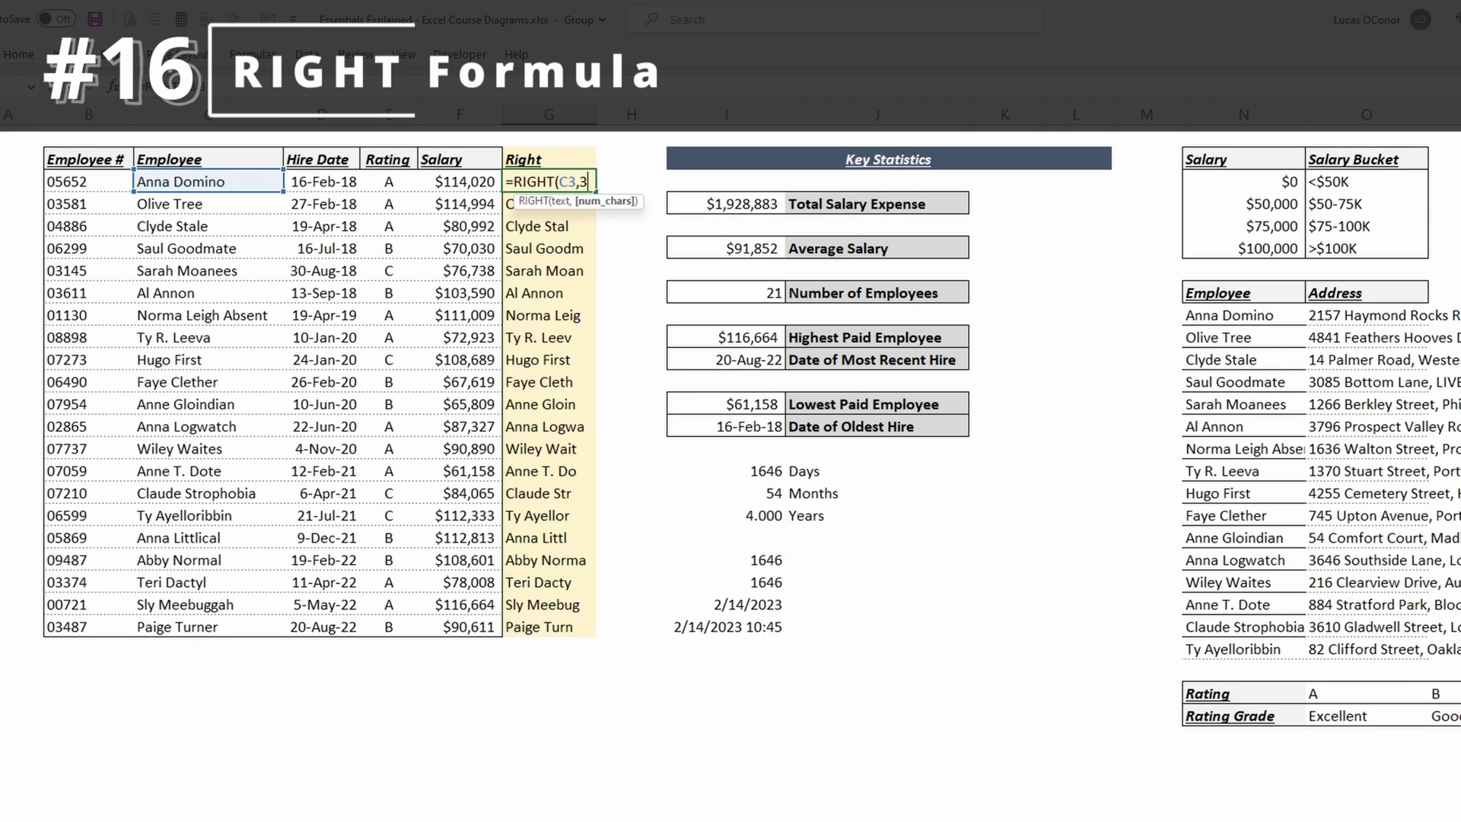
pyautogui.press('Return')
# Fill the three-character RIGHT formula from G3 down to the last employee row
pyautogui.press('Up')
pyautogui.hotkey('ctrl', 'shift', 'Down')
pyautogui.hotkey('ctrl', 'd')
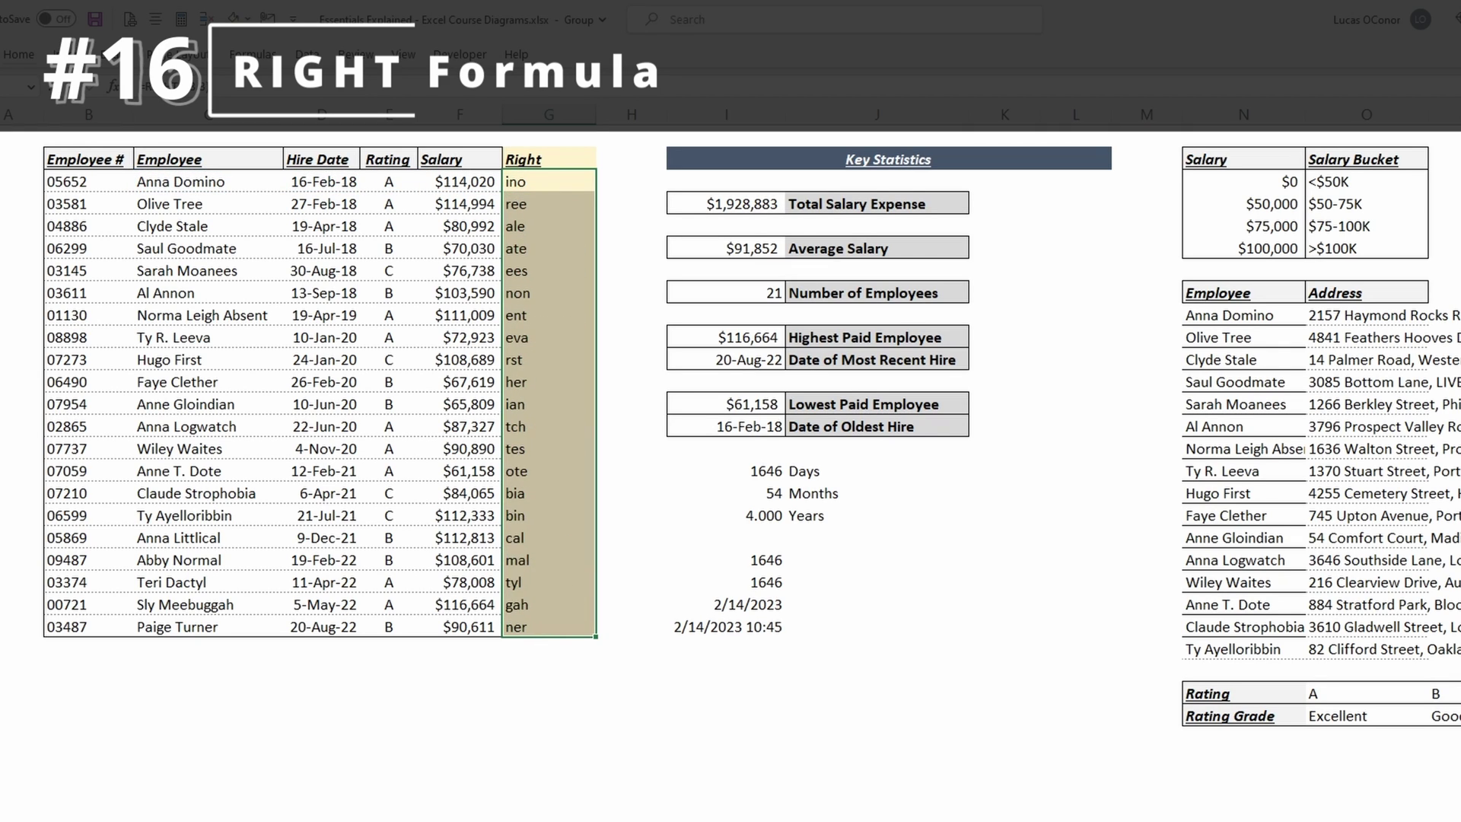
pyautogui.press('Down')
pyautogui.press('Down')
pyautogui.press('Down')
pyautogui.hotkey('ctrl', 'Up')
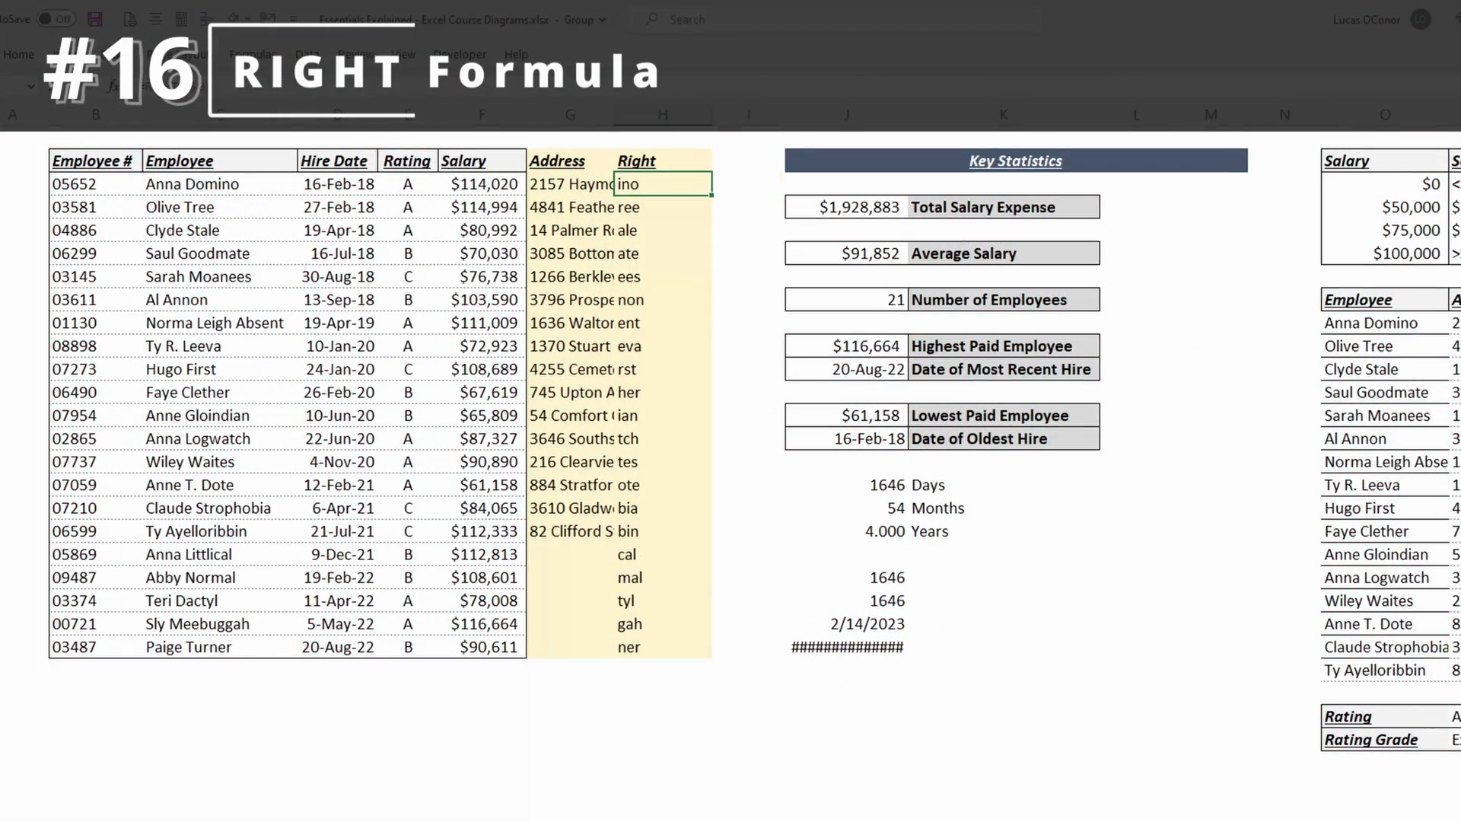
# Enter =RIGHT(G3,5) in H3 to extract the address's zip code and fill it down to the last employee row
pyautogui.write('=rig')
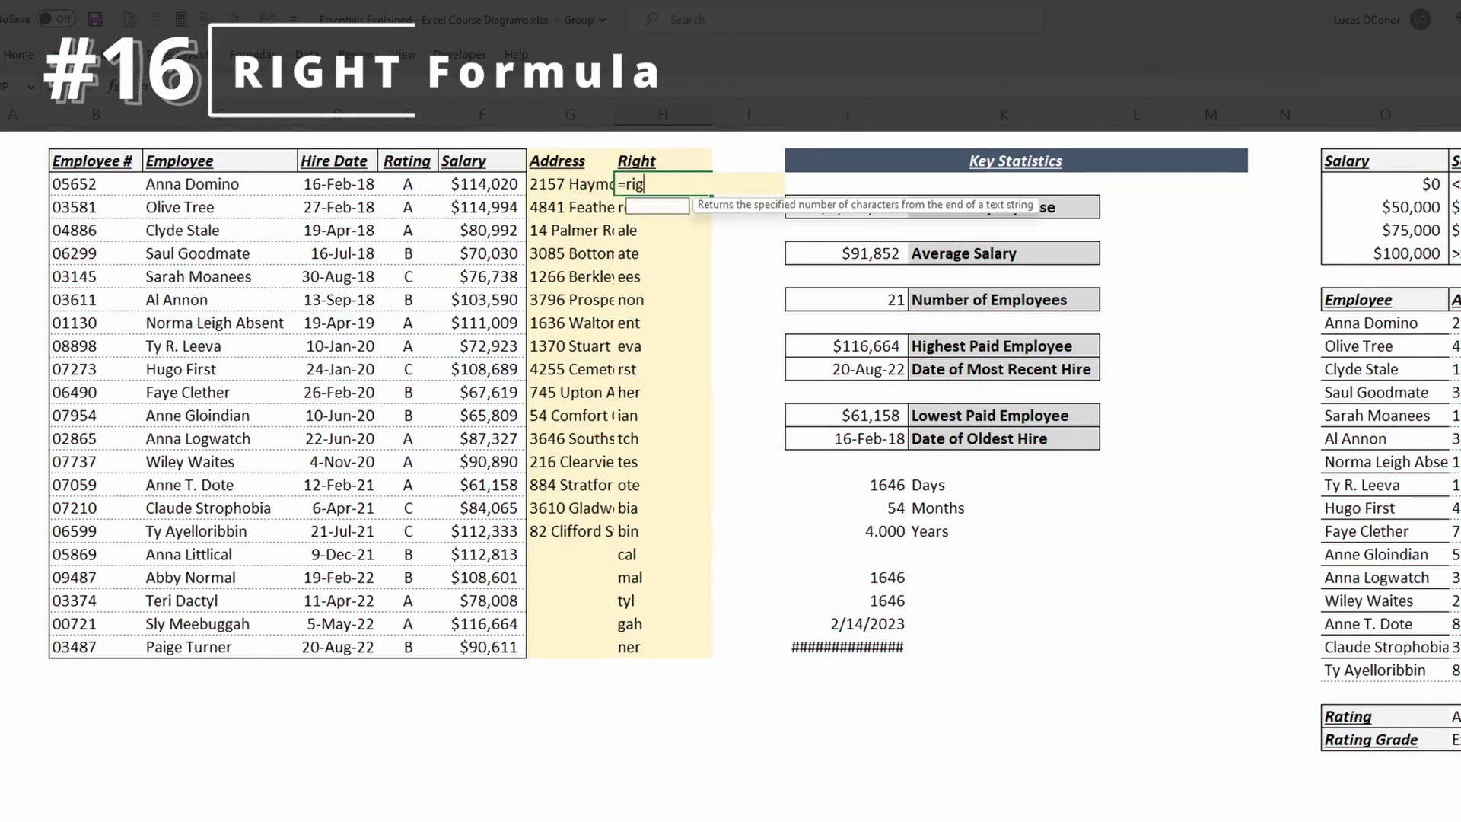
pyautogui.press('Tab')
pyautogui.press('Left')
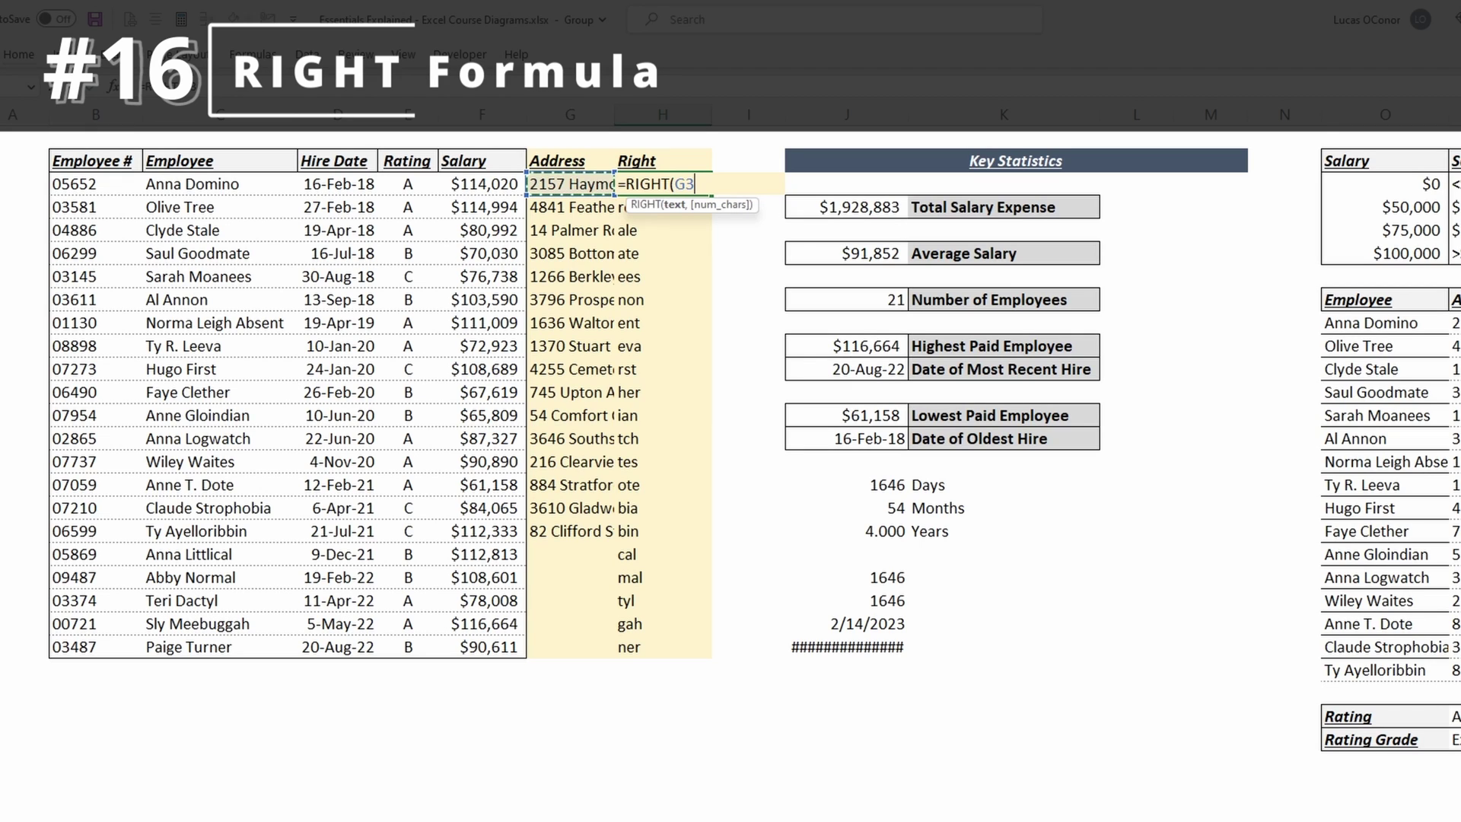
pyautogui.write(',5')
pyautogui.press('Return')
pyautogui.press('Up')
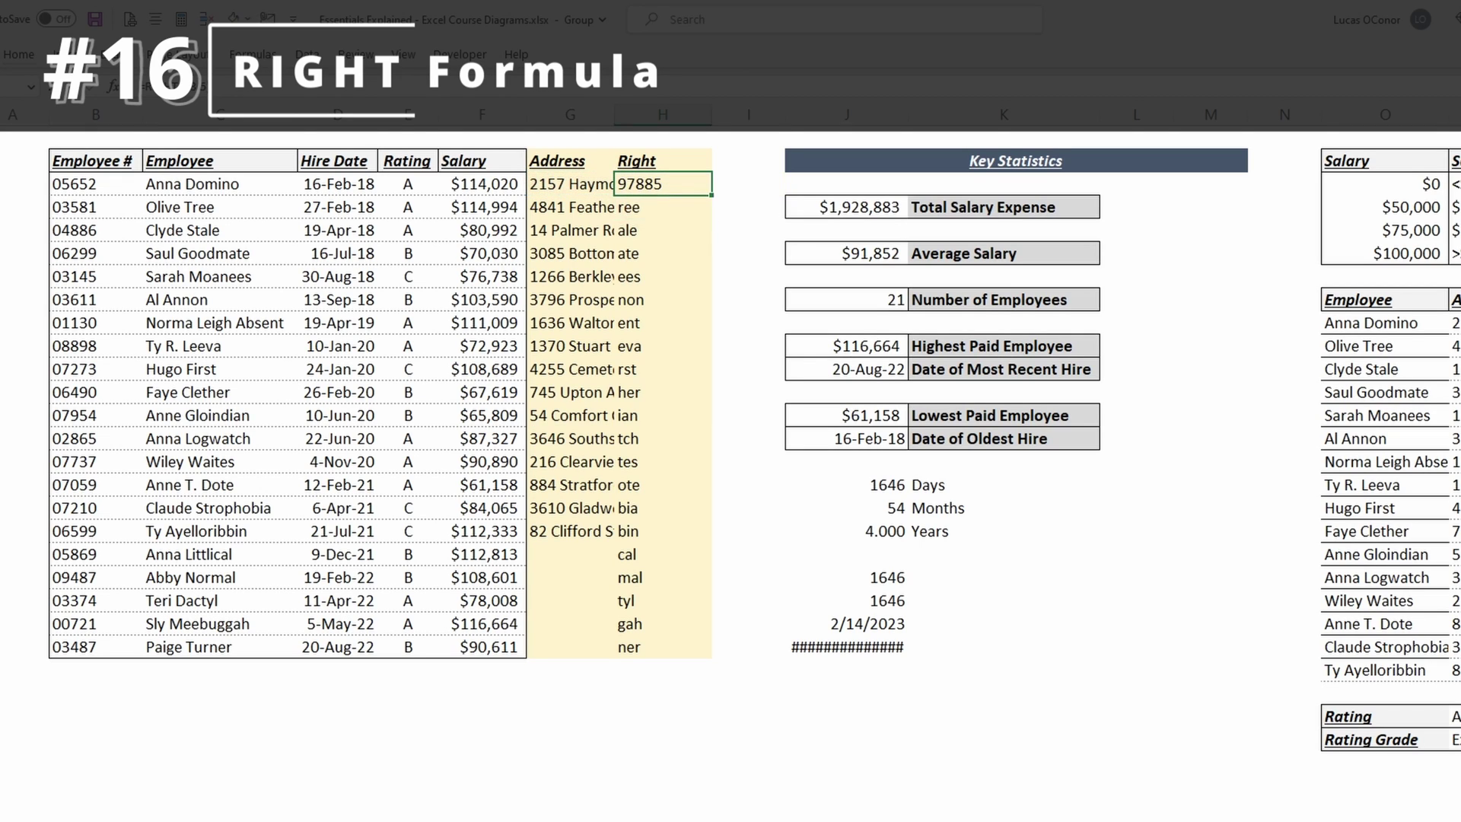
pyautogui.hotkey('ctrl', 'shift', 'Down')
pyautogui.hotkey('ctrl', 'd')
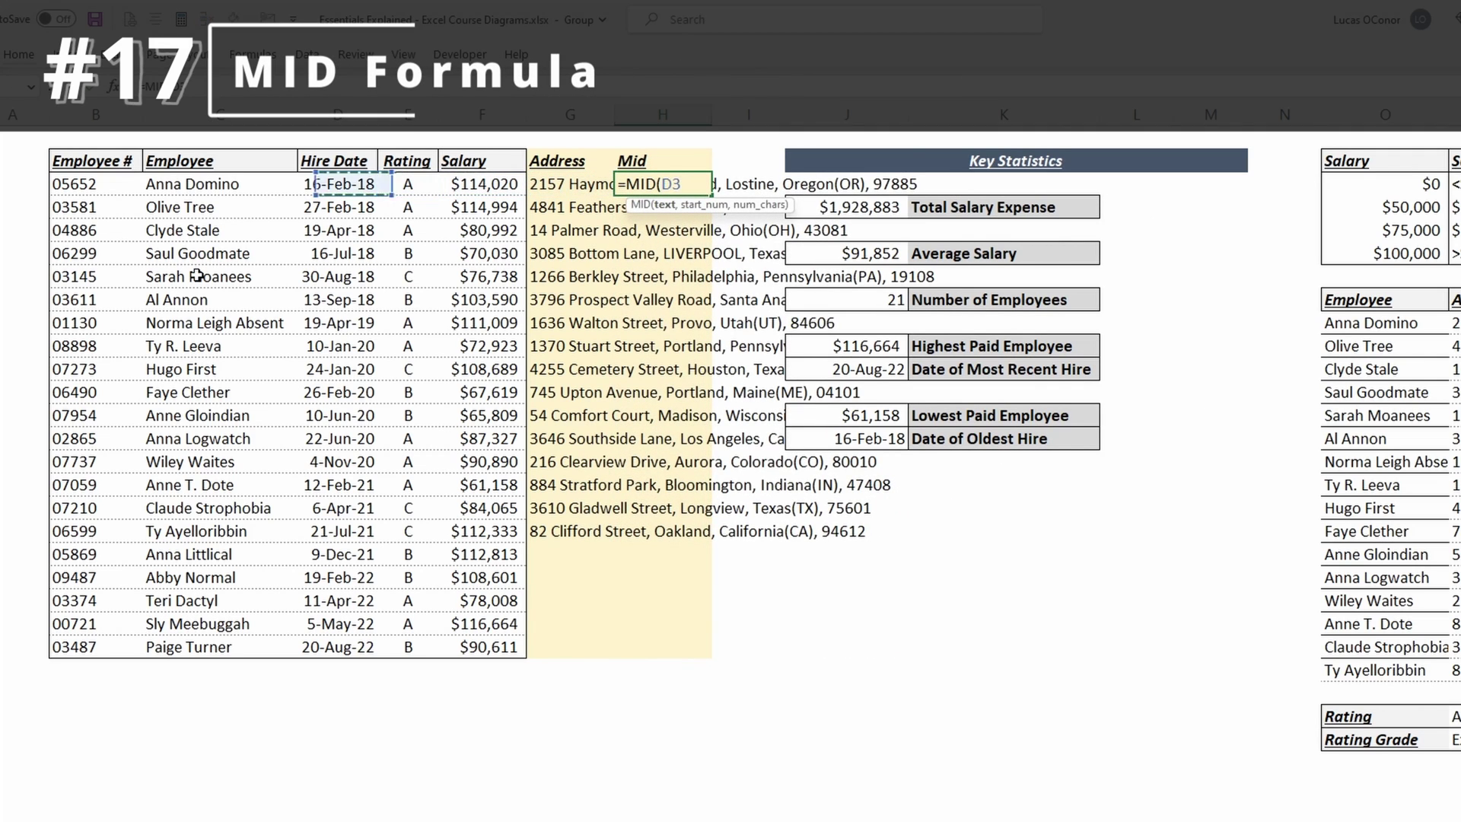
# Enter =MID(B3,1,3) in H3 to extract three characters of the employee number and fill it down the employee rows
pyautogui.press('Left')
pyautogui.press('Left')
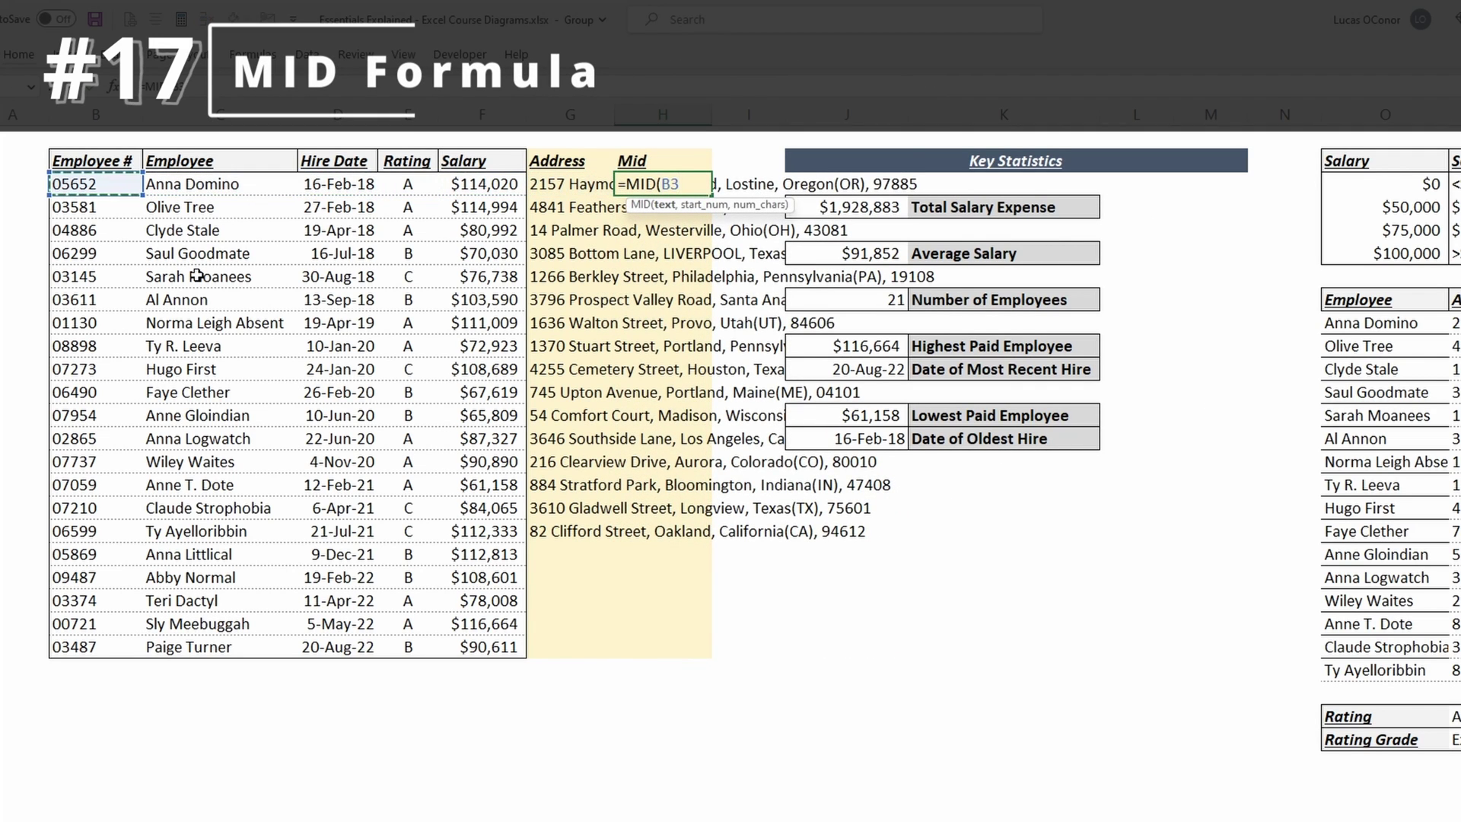
pyautogui.write(',1,3')
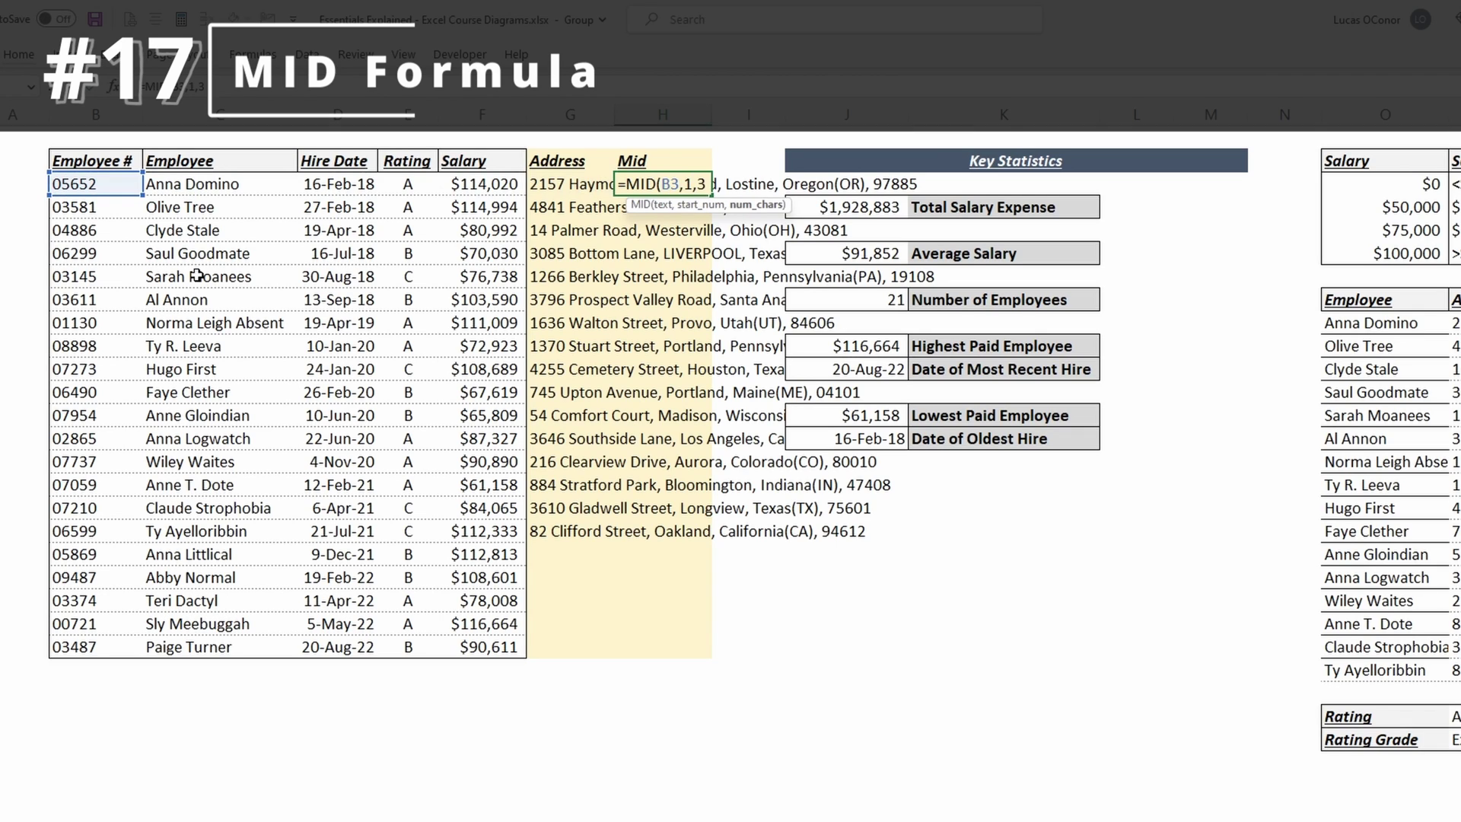
pyautogui.write(')')
pyautogui.hotkey('ctrl', 'Return')
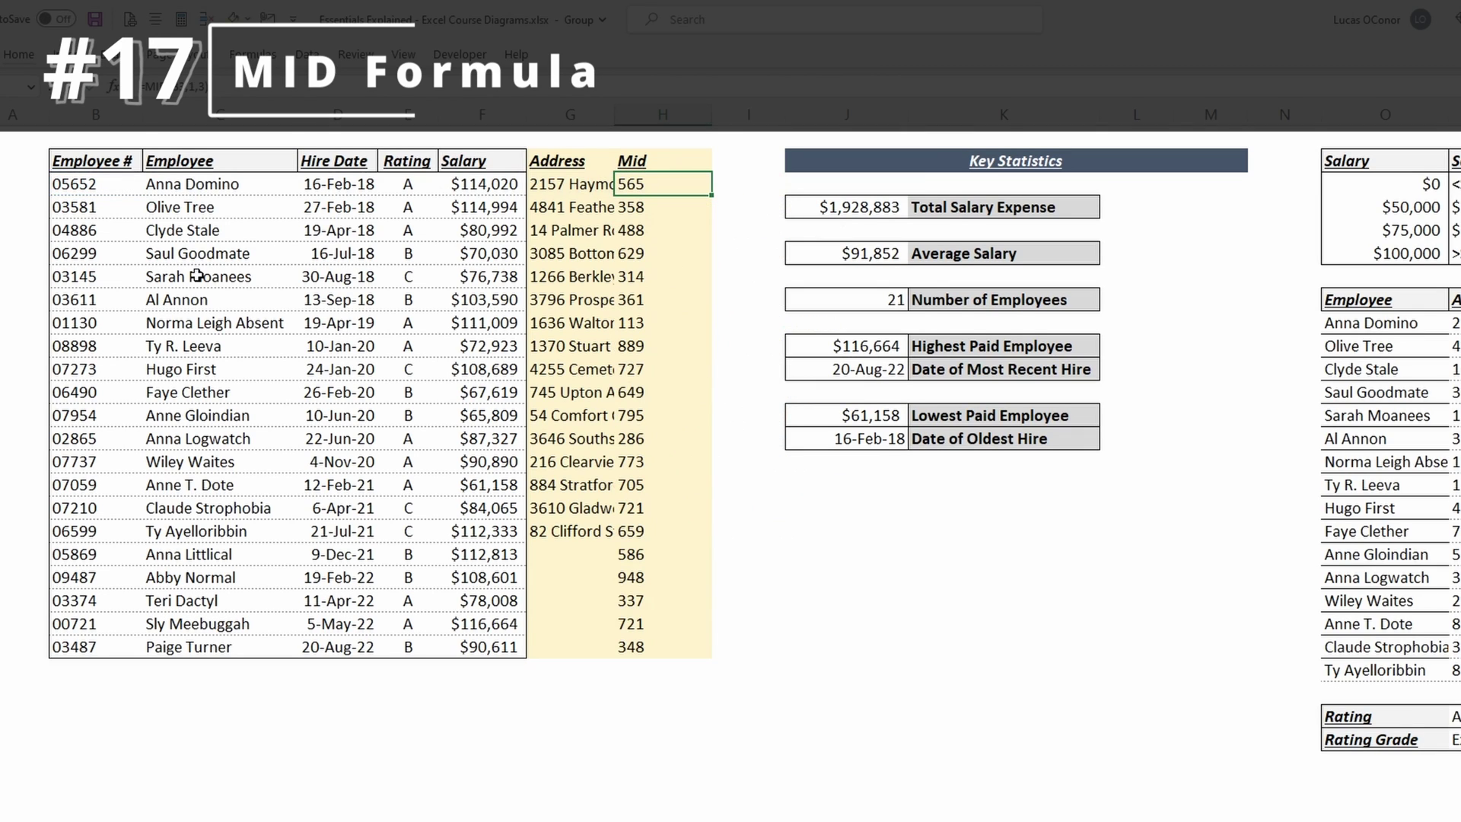
pyautogui.moveTo(84, 210); pyautogui.dragTo(668, 250)
pyautogui.click(144, 251)
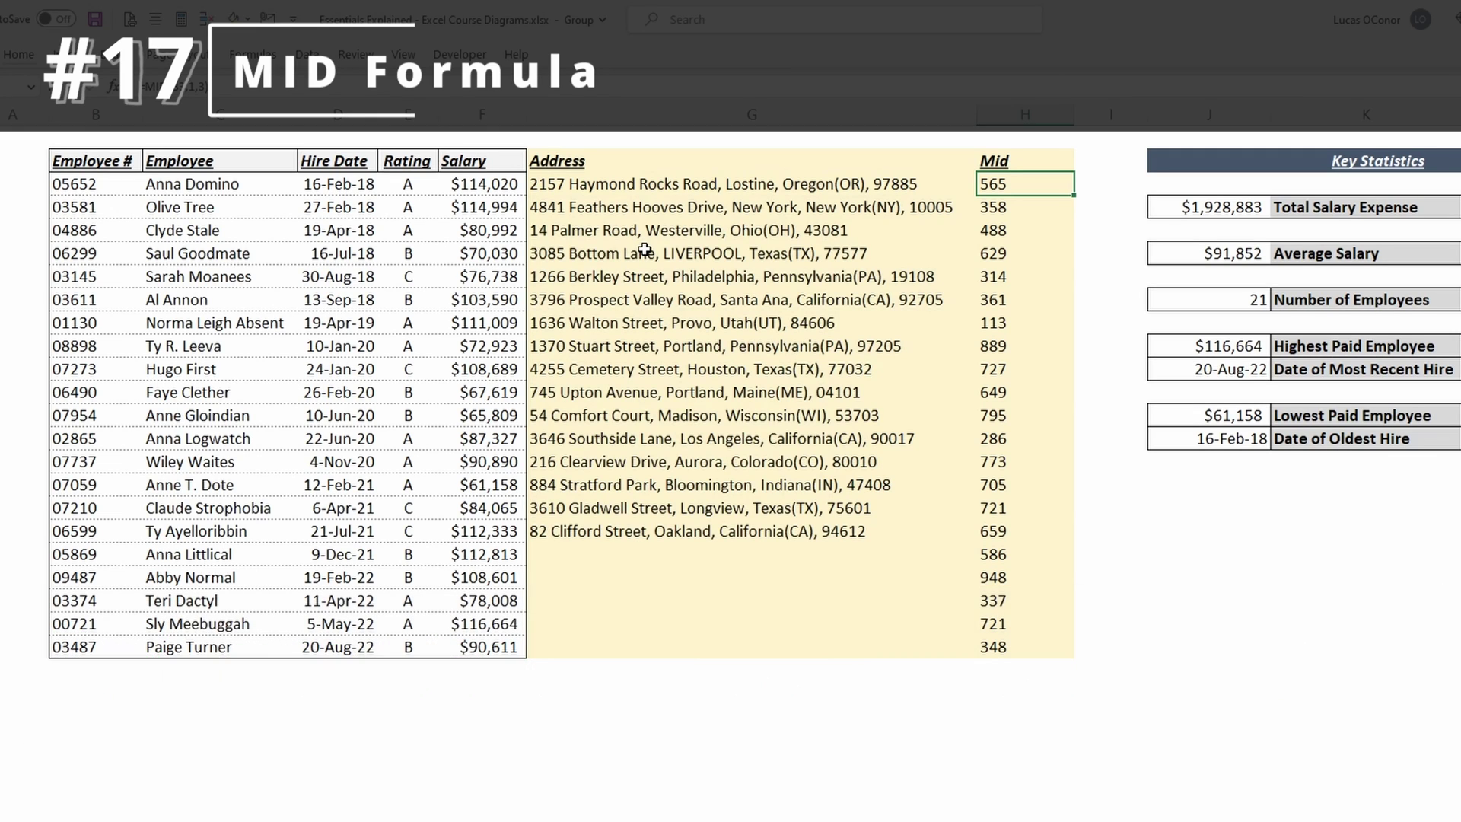
# Replace the formula in H3 with =MID(G3,SEARCH("(",G3)+1,2) to extract the state code from the address
pyautogui.write('=MID(')
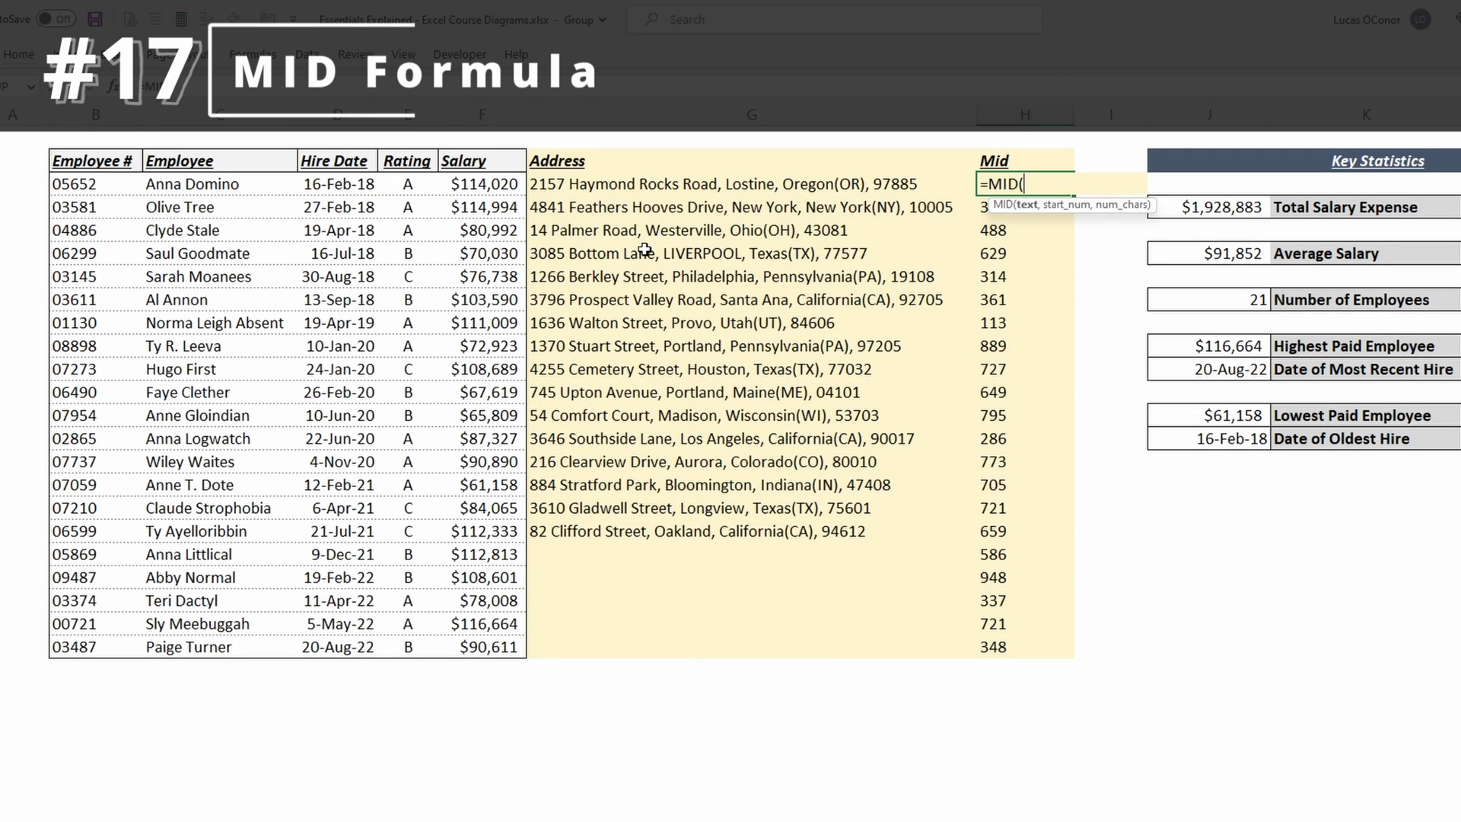
pyautogui.press('Left')
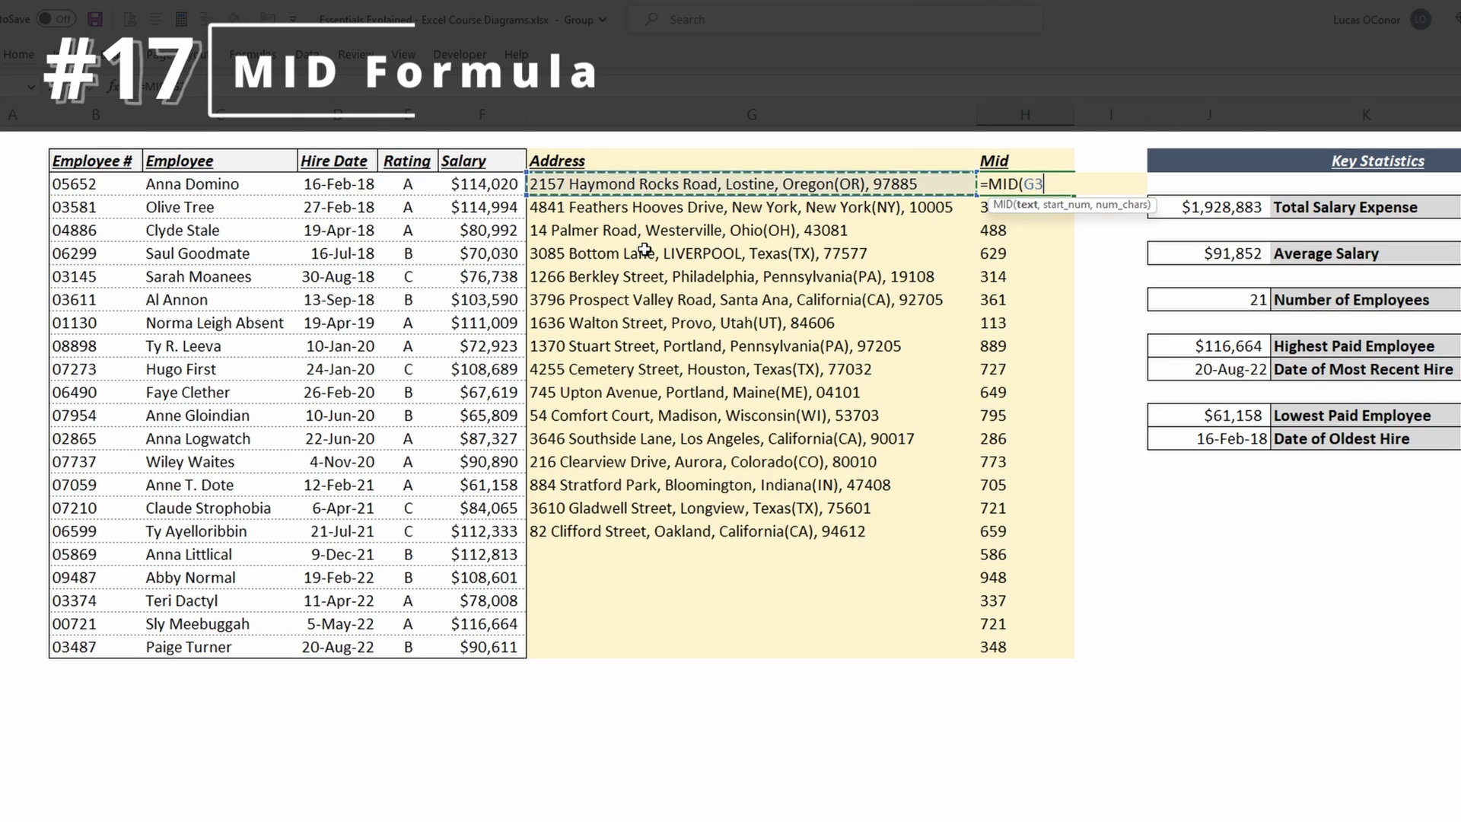
pyautogui.write(',SEARCH(')
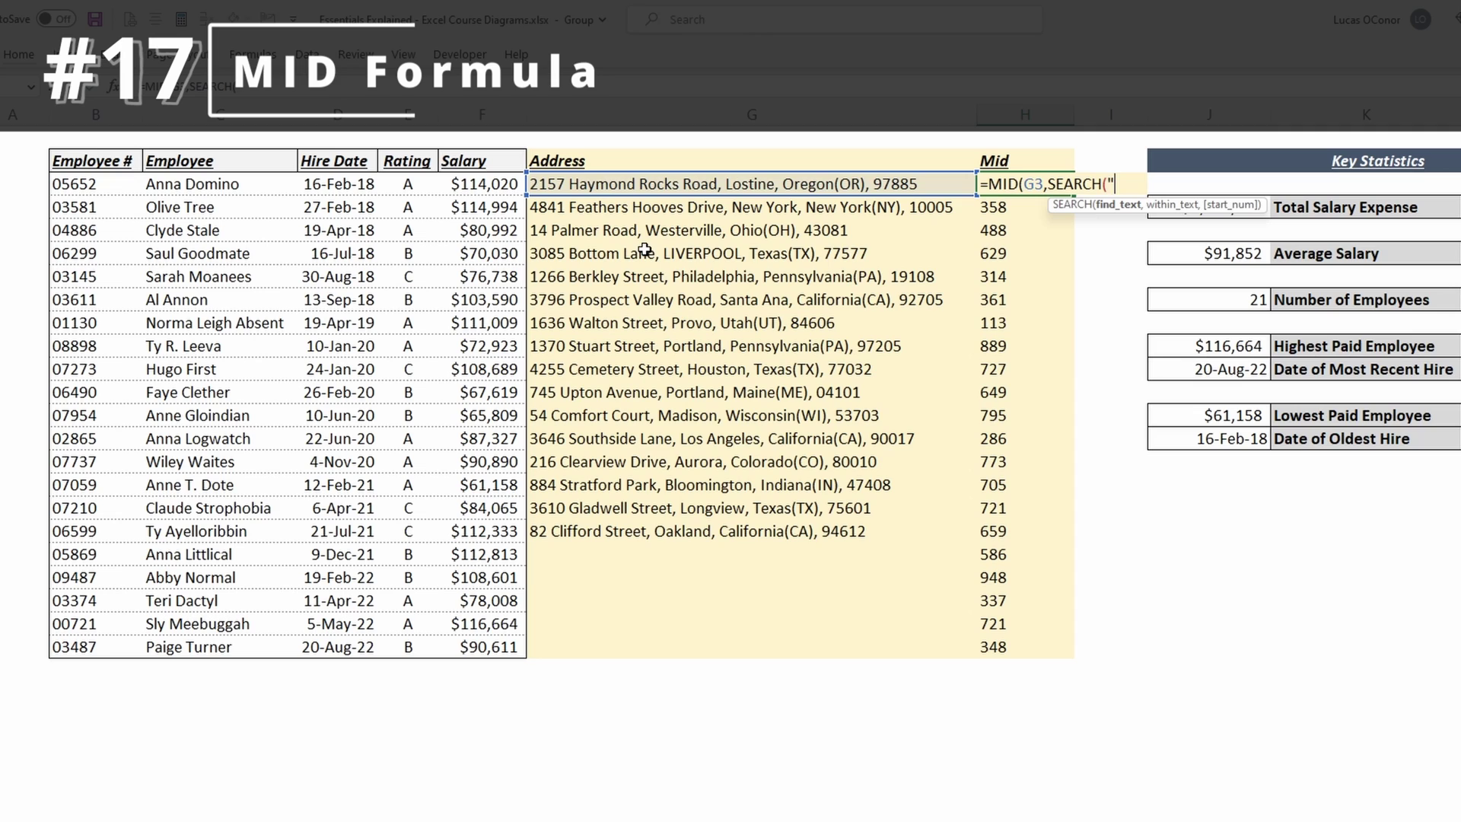
pyautogui.write('"(",')
pyautogui.click(678, 187)
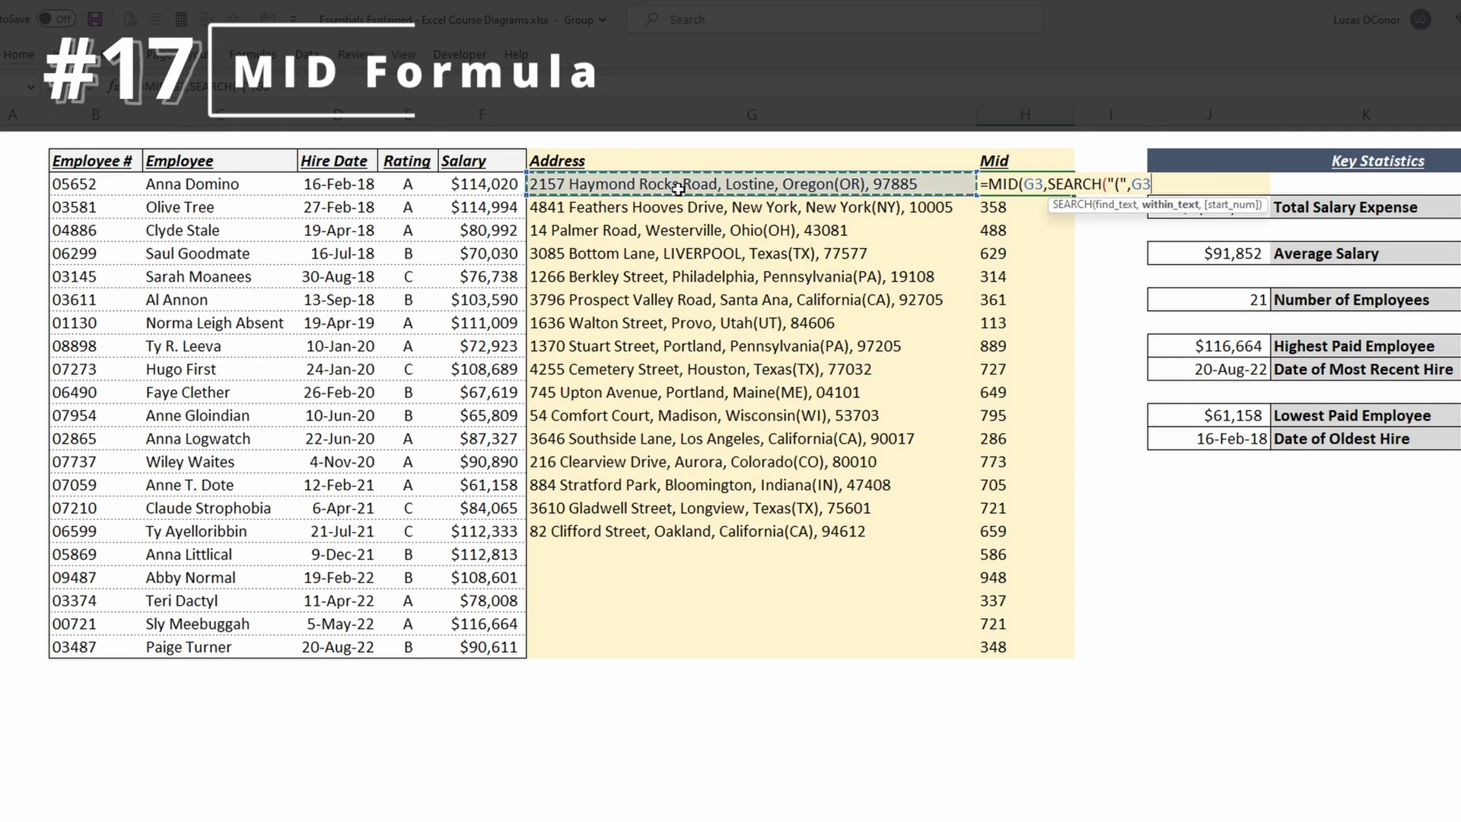
pyautogui.write('))')
pyautogui.write('+')
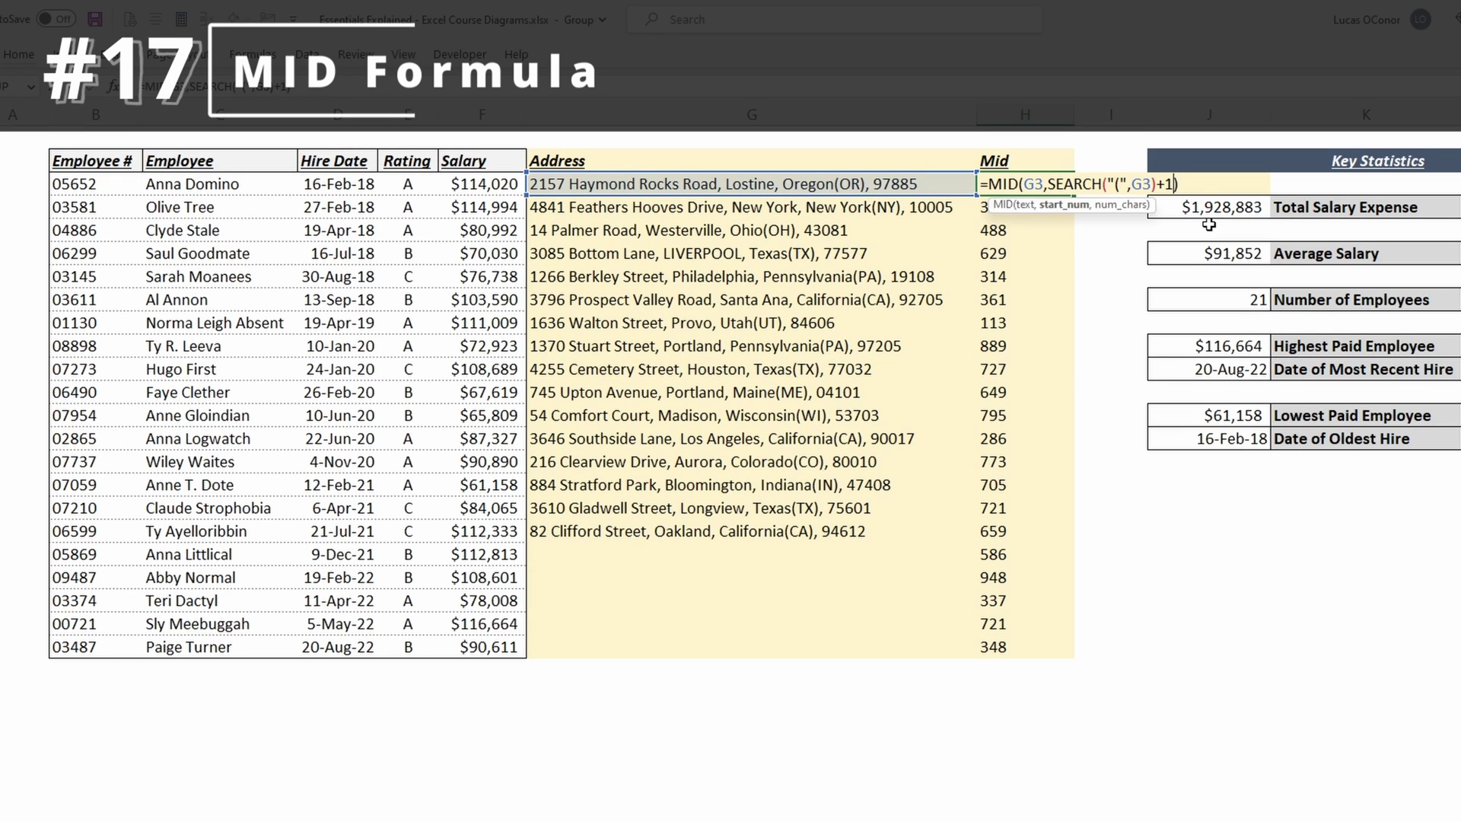
pyautogui.write('1,2')
pyautogui.hotkey('ctrl', 'Return')
# Fill the state-code MID formula from H3 down to the last employee row and check several of the filled cells
pyautogui.hotkey('ctrl', 'shift', 'Down')
pyautogui.hotkey('ctrl', 'd')
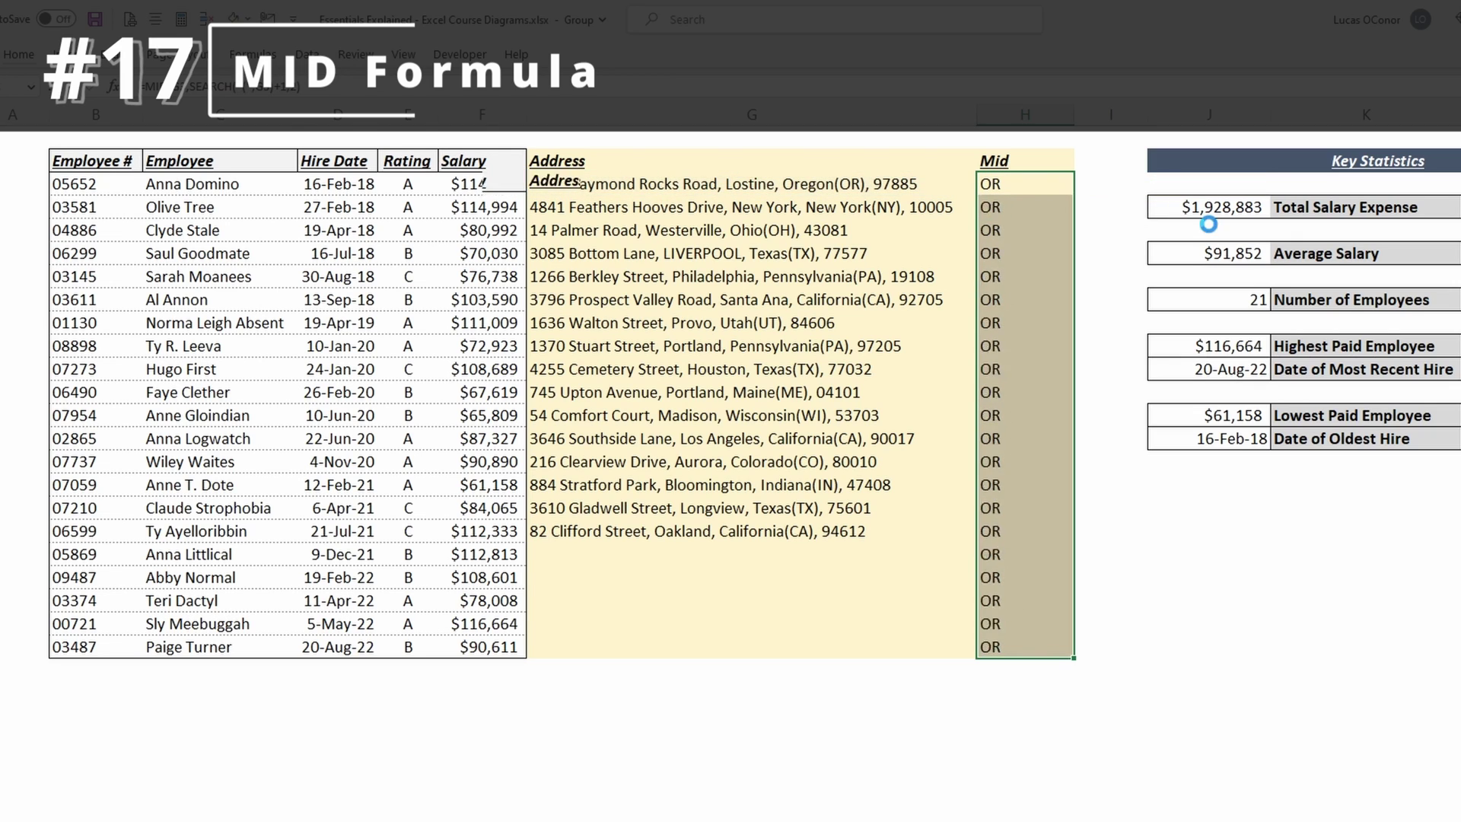
pyautogui.click(796, 419)
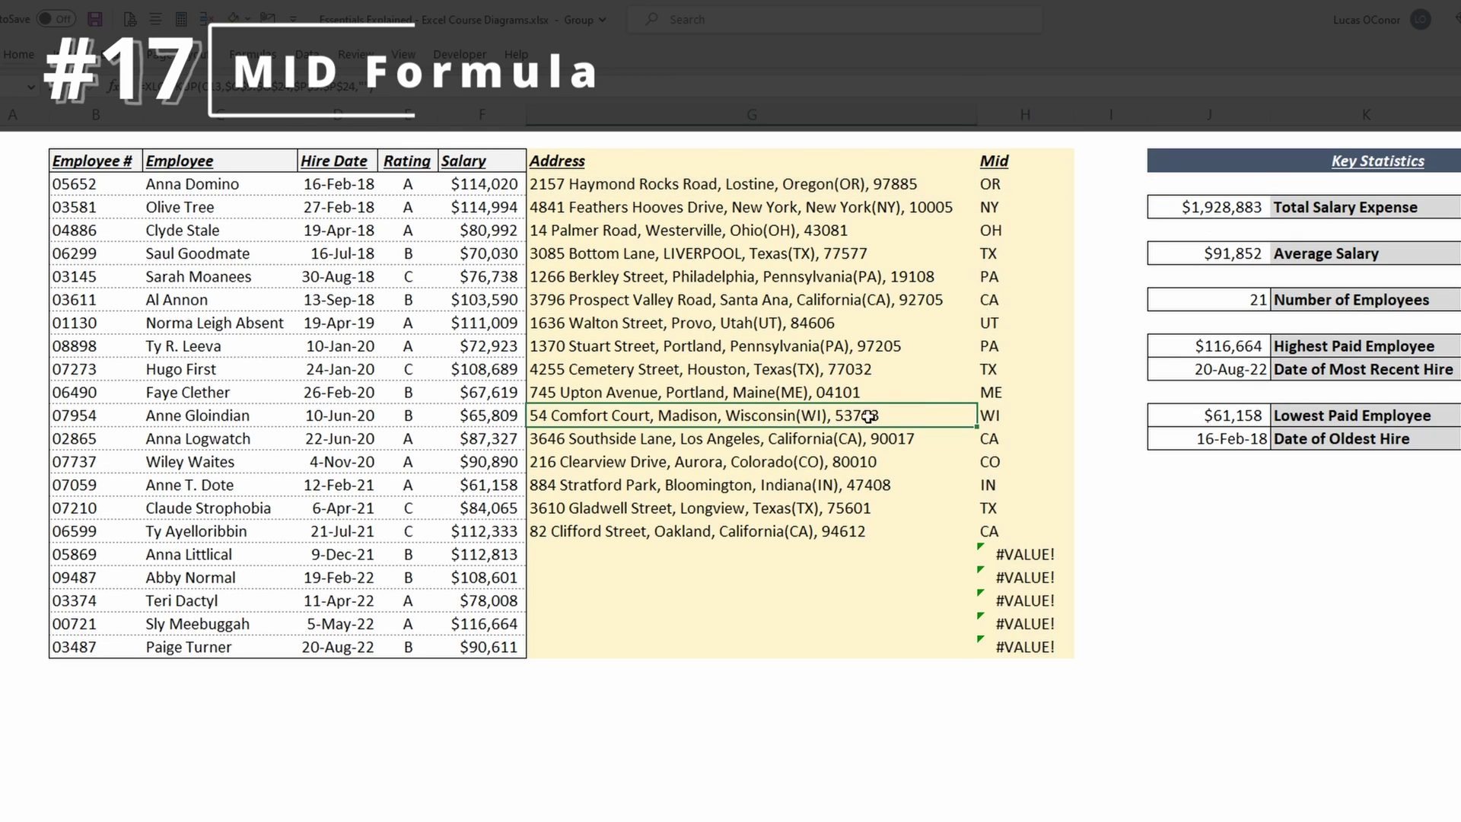
pyautogui.click(1014, 417)
pyautogui.click(1012, 439)
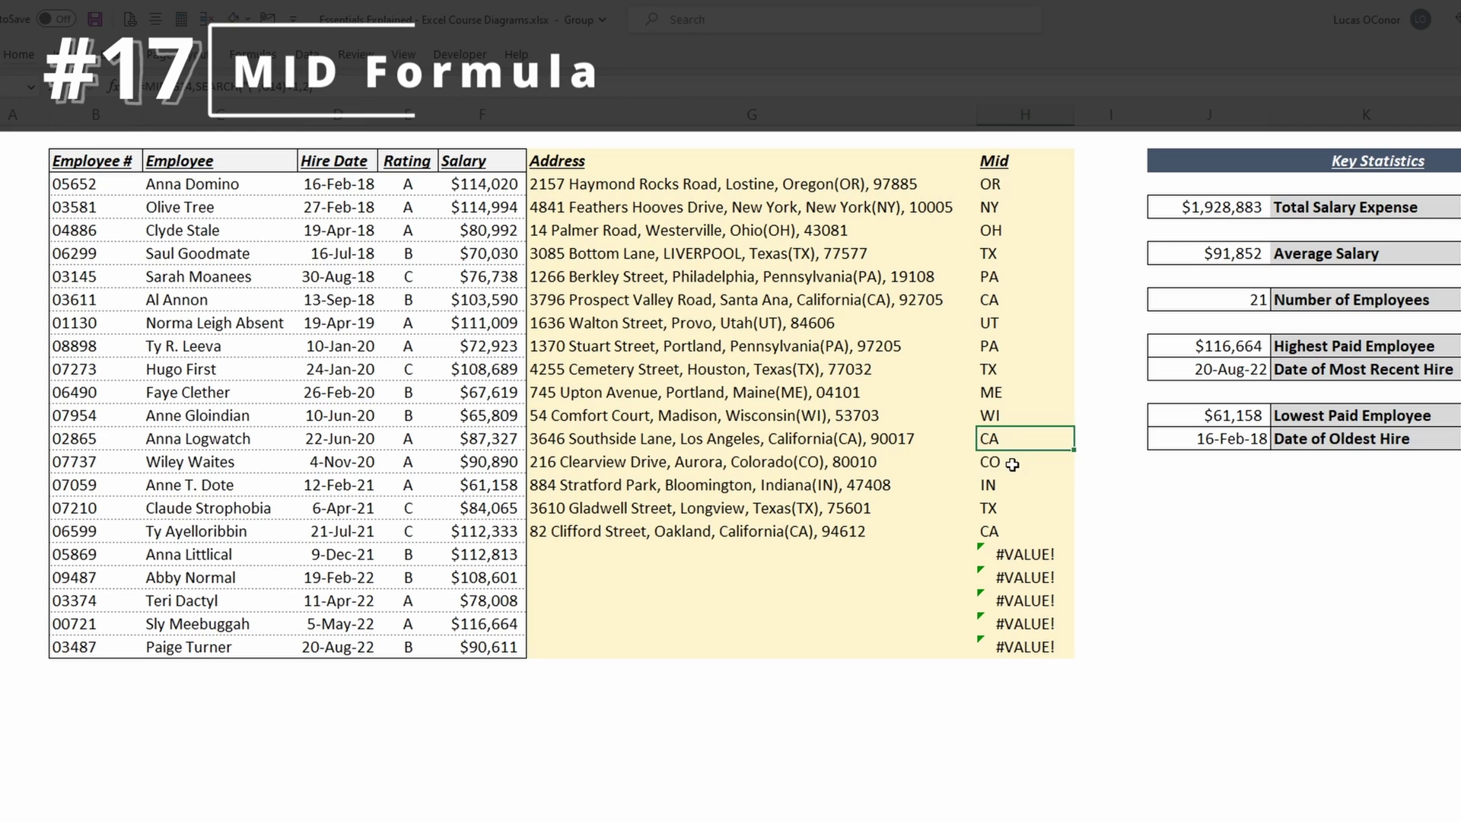
pyautogui.click(1012, 462)
pyautogui.click(1014, 485)
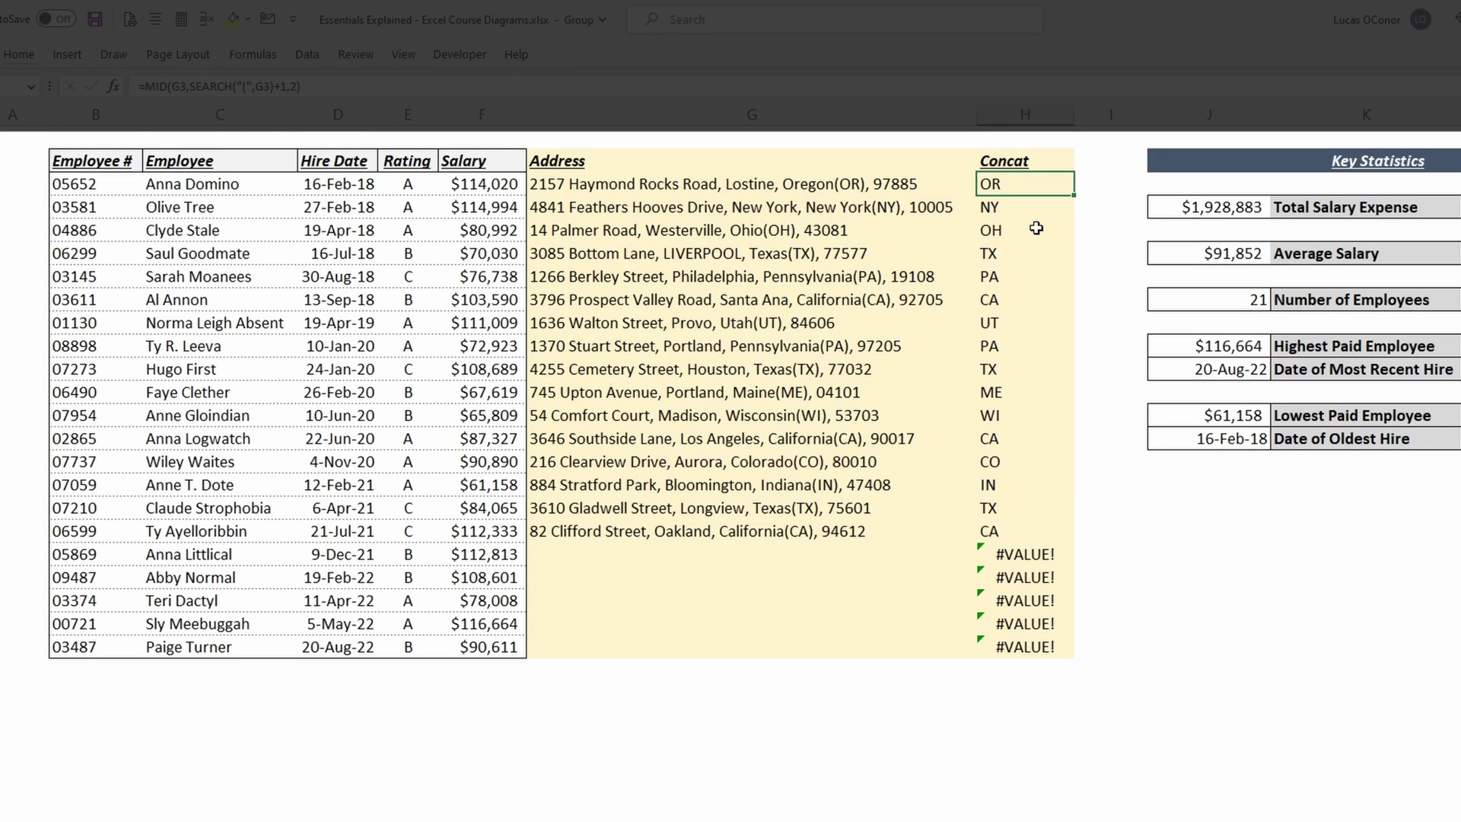
# Enter =CONCAT(C3,".",B3) in H3 to join the employee name and employee number with a period
pyautogui.write('=')
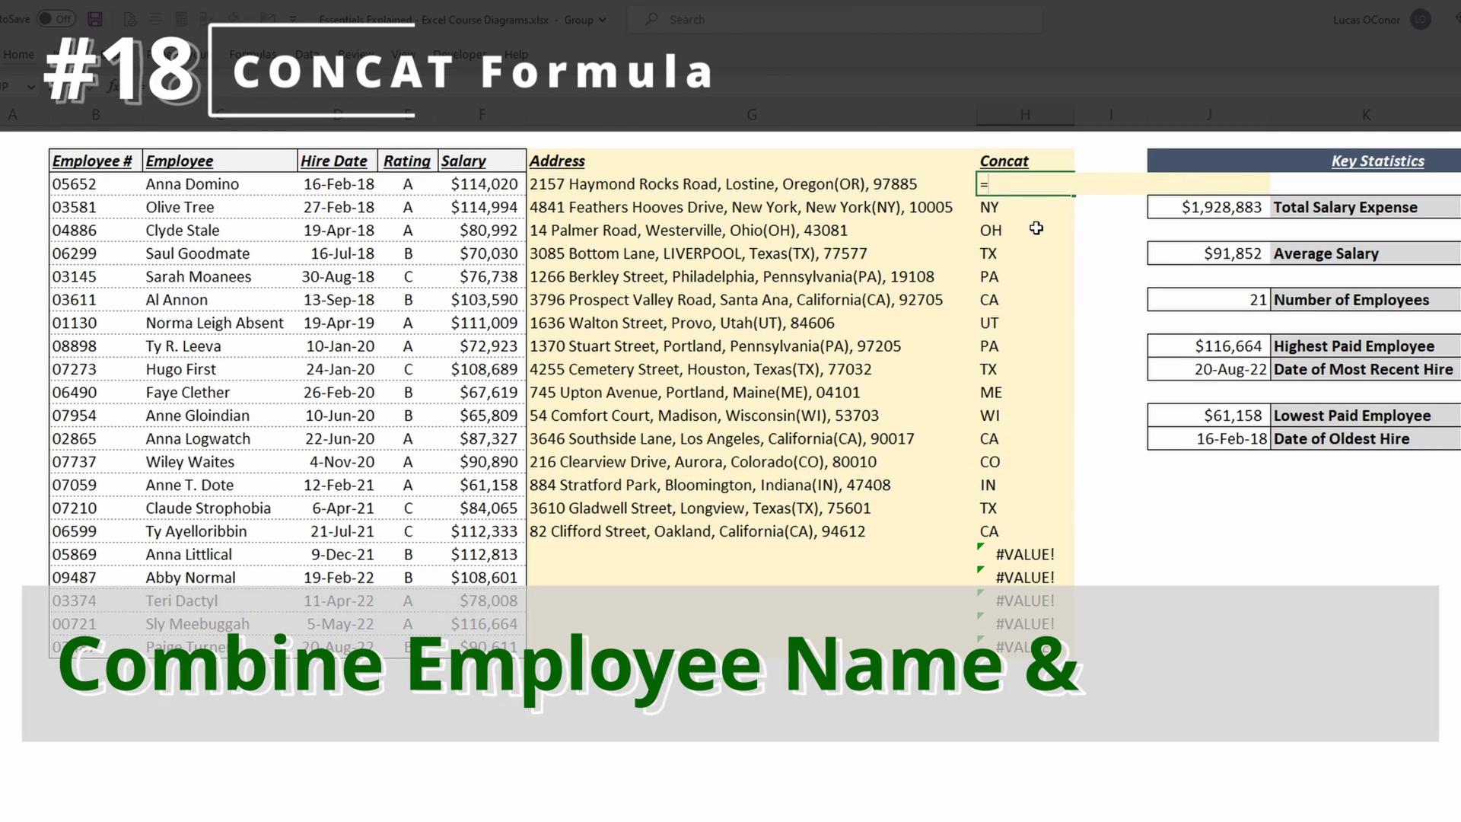
pyautogui.write('conc')
pyautogui.press('Tab')
pyautogui.press('Left')
pyautogui.press('Left')
pyautogui.press('Left')
pyautogui.press('Left')
pyautogui.press('Left')
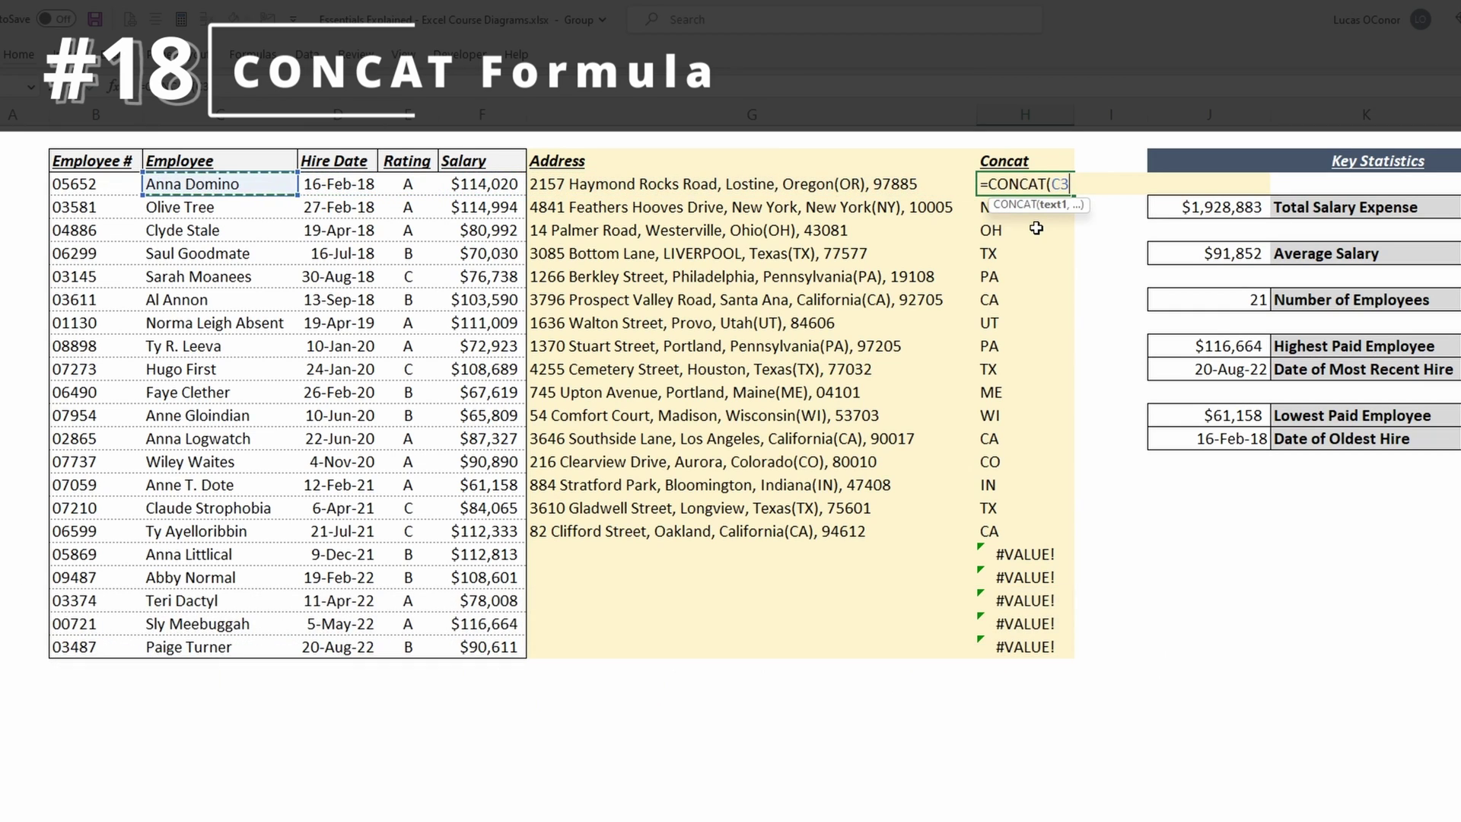
pyautogui.write(',".')
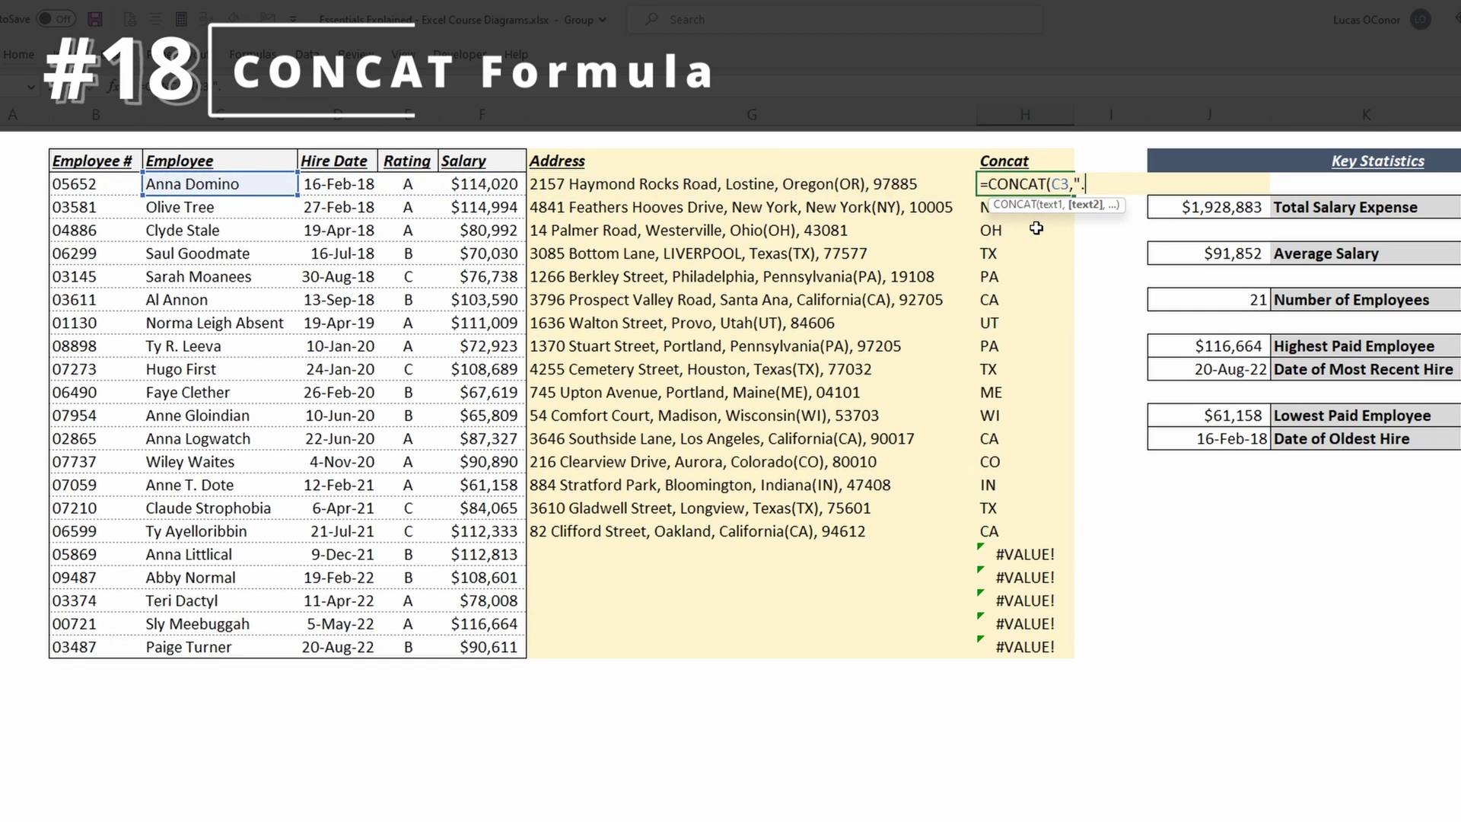
pyautogui.write('",')
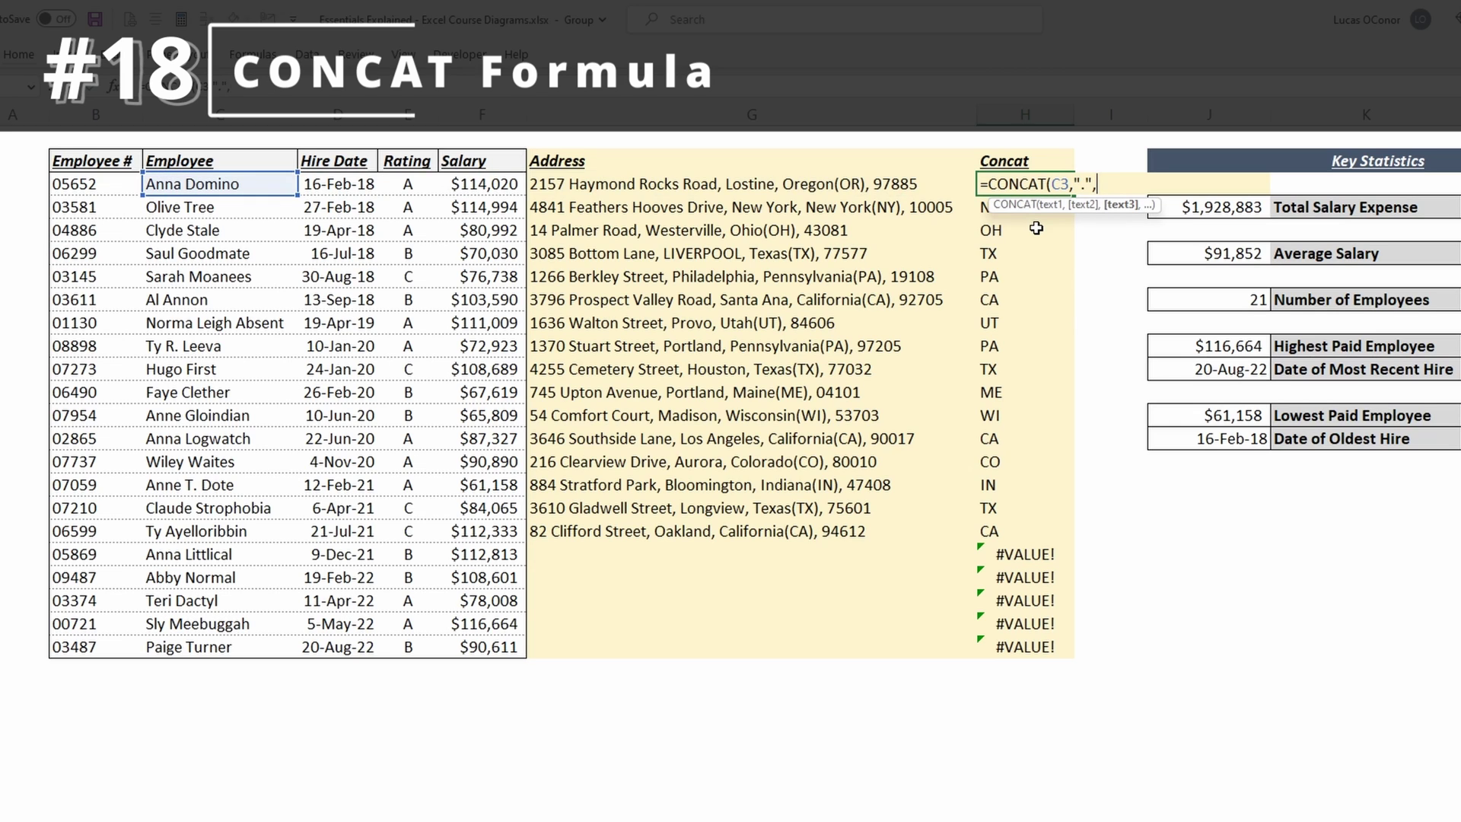
pyautogui.press('Left')
pyautogui.press('Left')
pyautogui.press('Left')
pyautogui.press('Left')
pyautogui.press('Left')
pyautogui.press('Left')
pyautogui.press('Return')
# Fill the CONCAT formula down column H to the last employee row and autofit the column width
pyautogui.press('Up')
pyautogui.hotkey('ctrl', 'shift', 'Down')
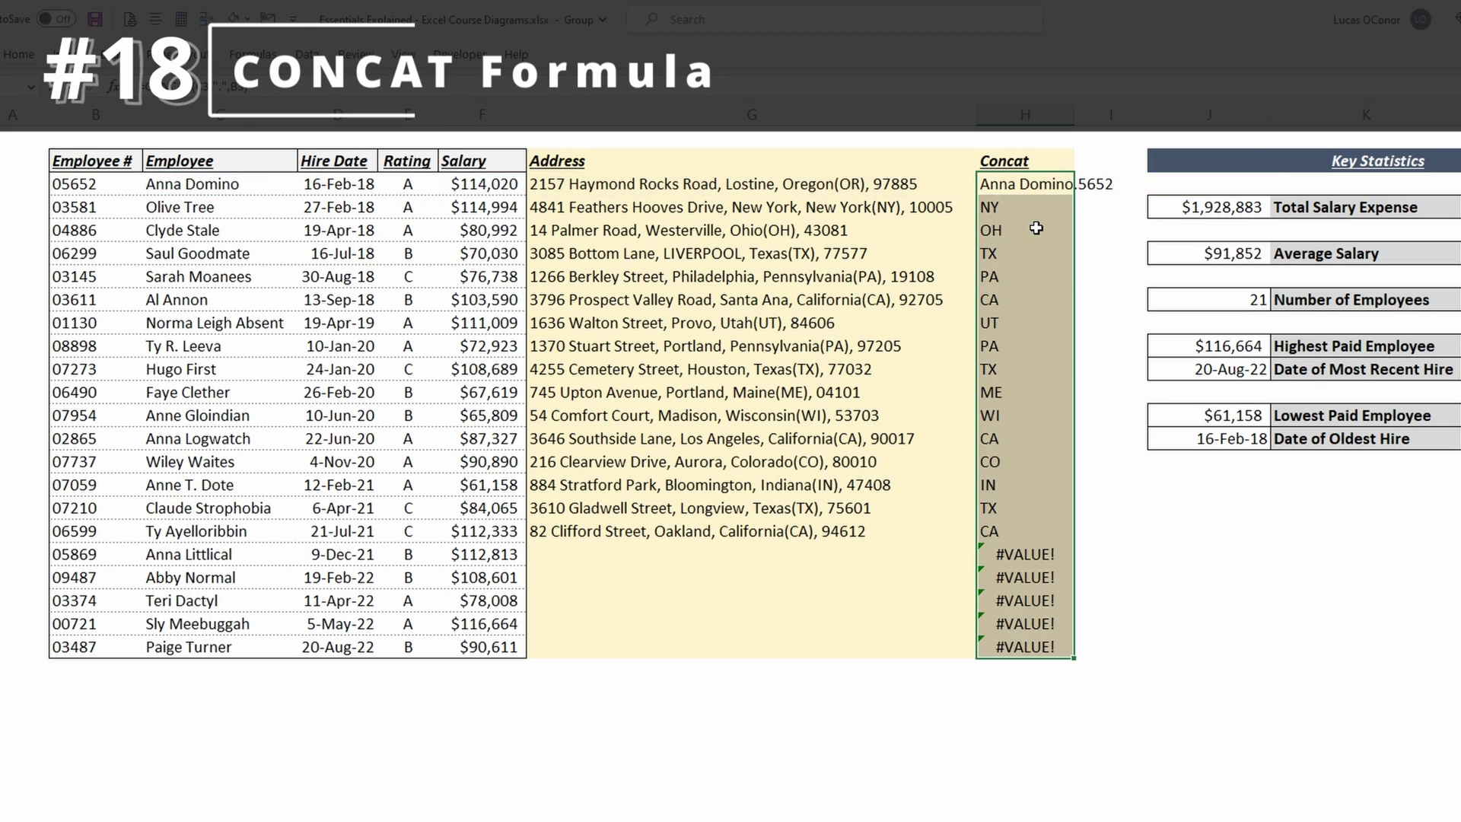
pyautogui.hotkey('ctrl', 'd')
pyautogui.press('alt')
pyautogui.press('h')
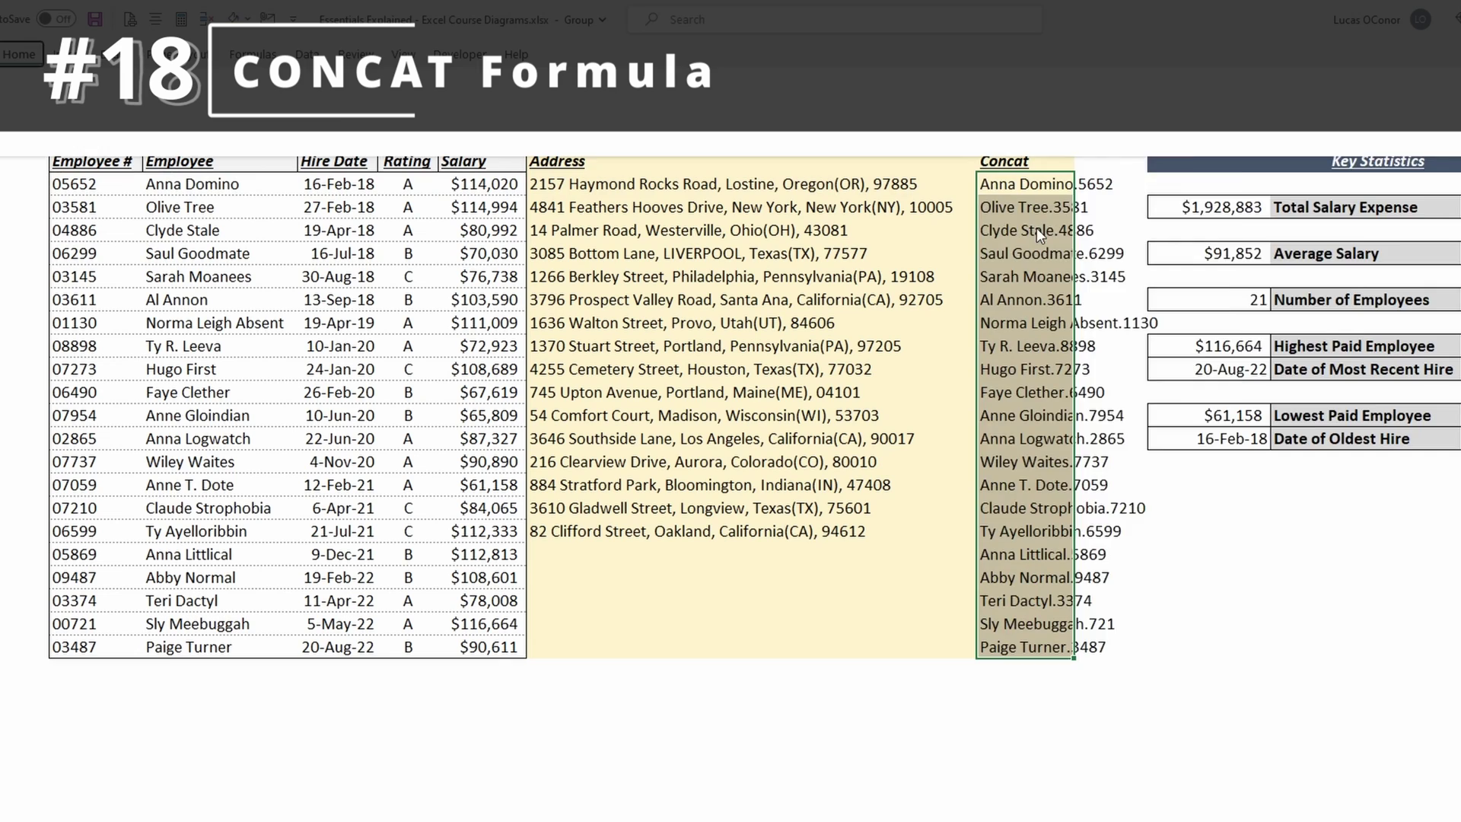
pyautogui.press('o')
pyautogui.press('i')
# Examine the filled CONCAT formulas in H5 through H8 to check their cell references
pyautogui.press('Down')
pyautogui.press('Down')
pyautogui.press('F2')
pyautogui.press('Return')
pyautogui.press('F2')
pyautogui.press('Return')
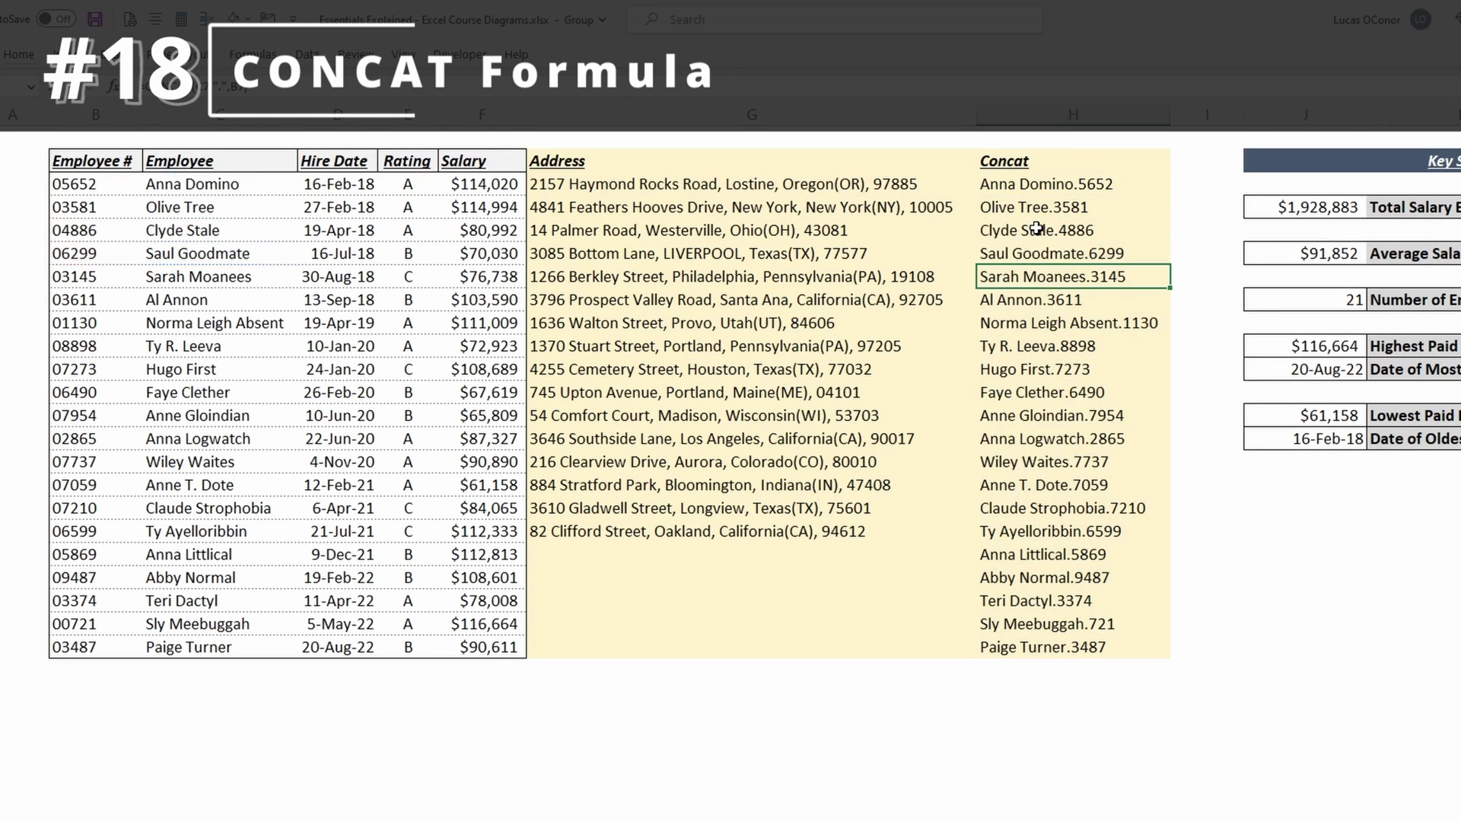
pyautogui.press('F2')
pyautogui.press('Return')
pyautogui.press('F2')
pyautogui.press('Return')
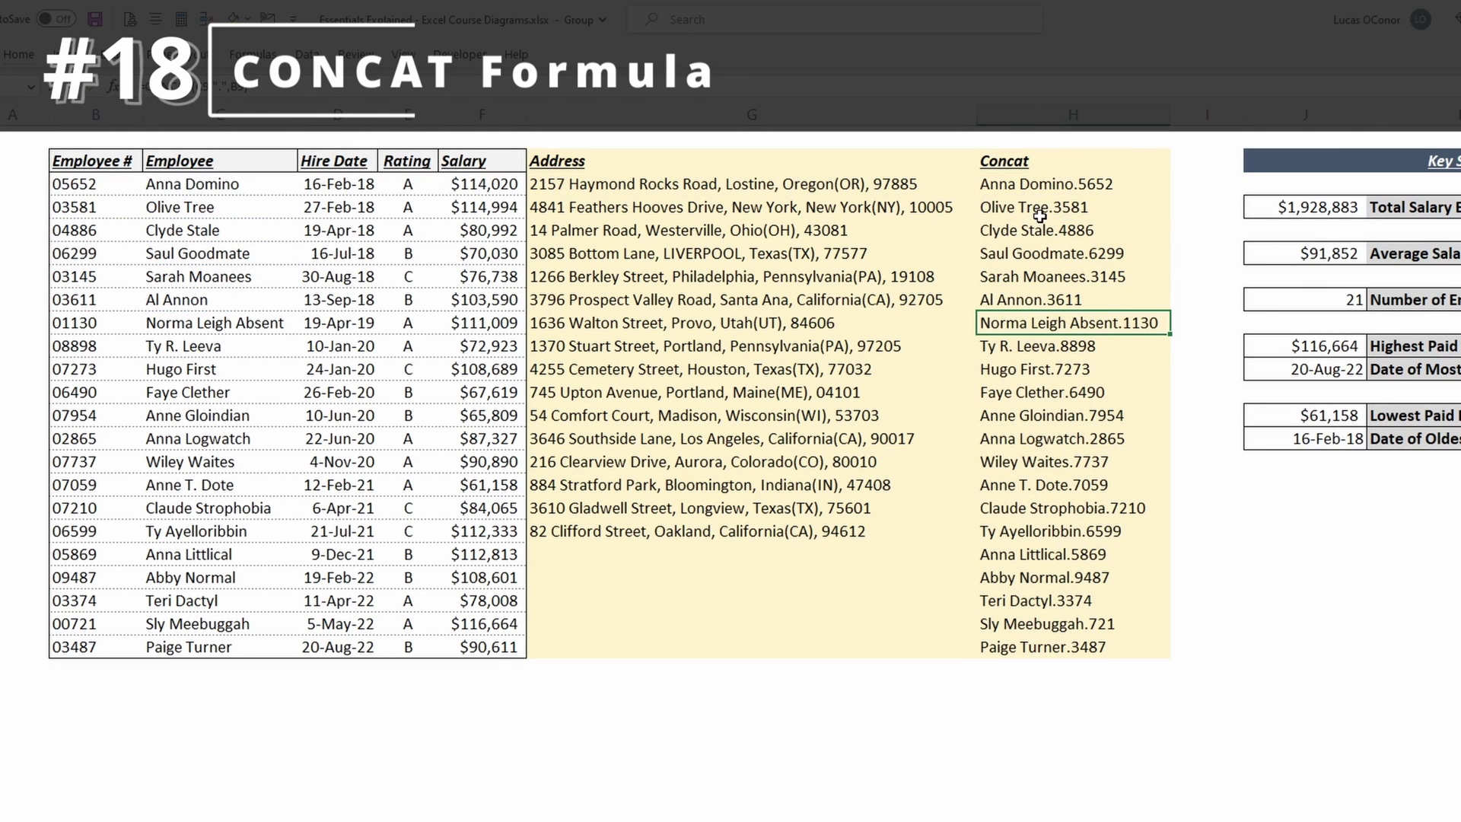
# Enter =SUBSTITUTE(G3,",",";") in H3 to replace the commas in the address with semicolons
pyautogui.click(215, 183)
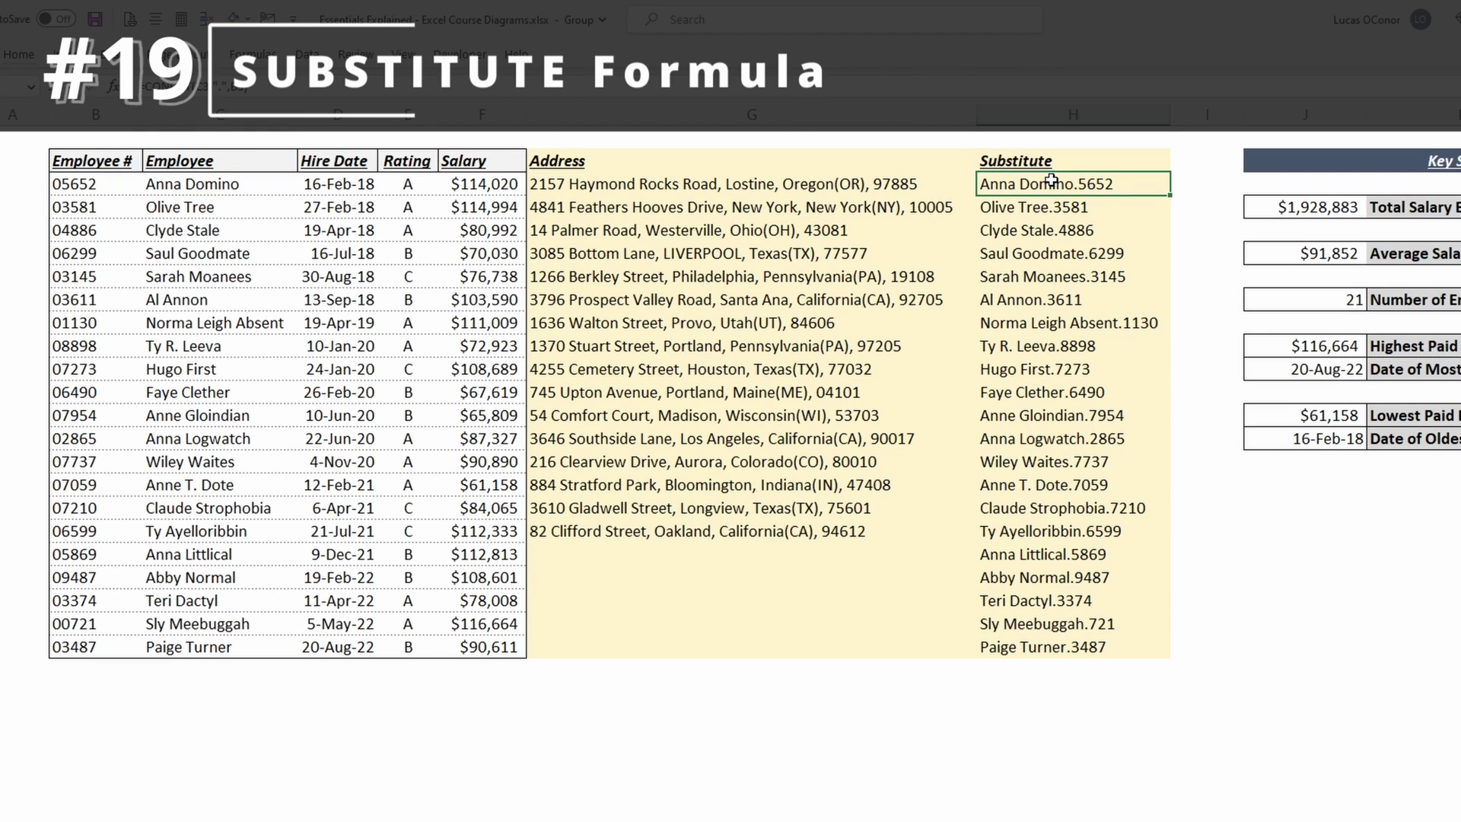
pyautogui.write('=sub')
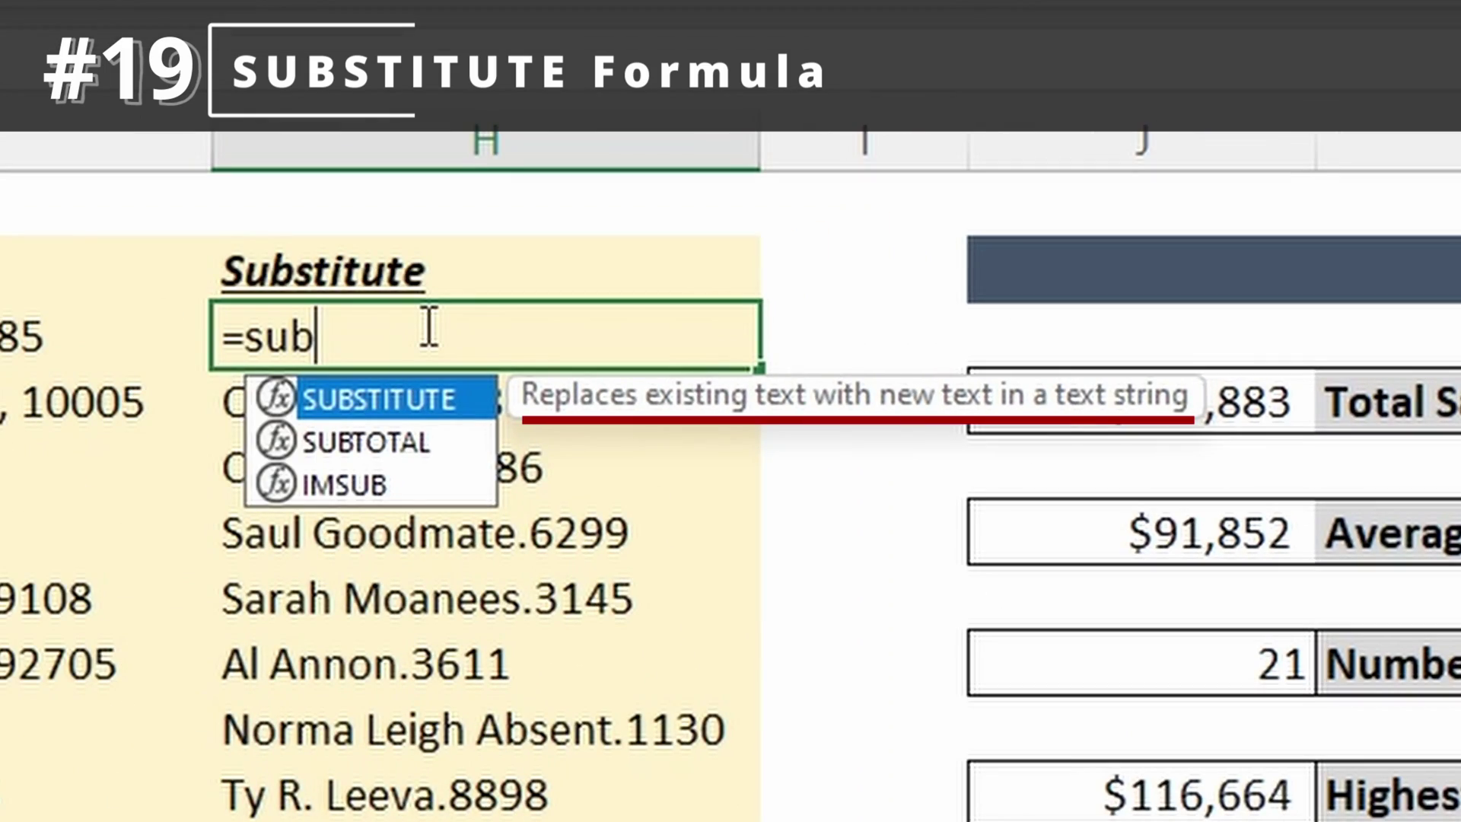
pyautogui.press('Tab')
pyautogui.press('Left')
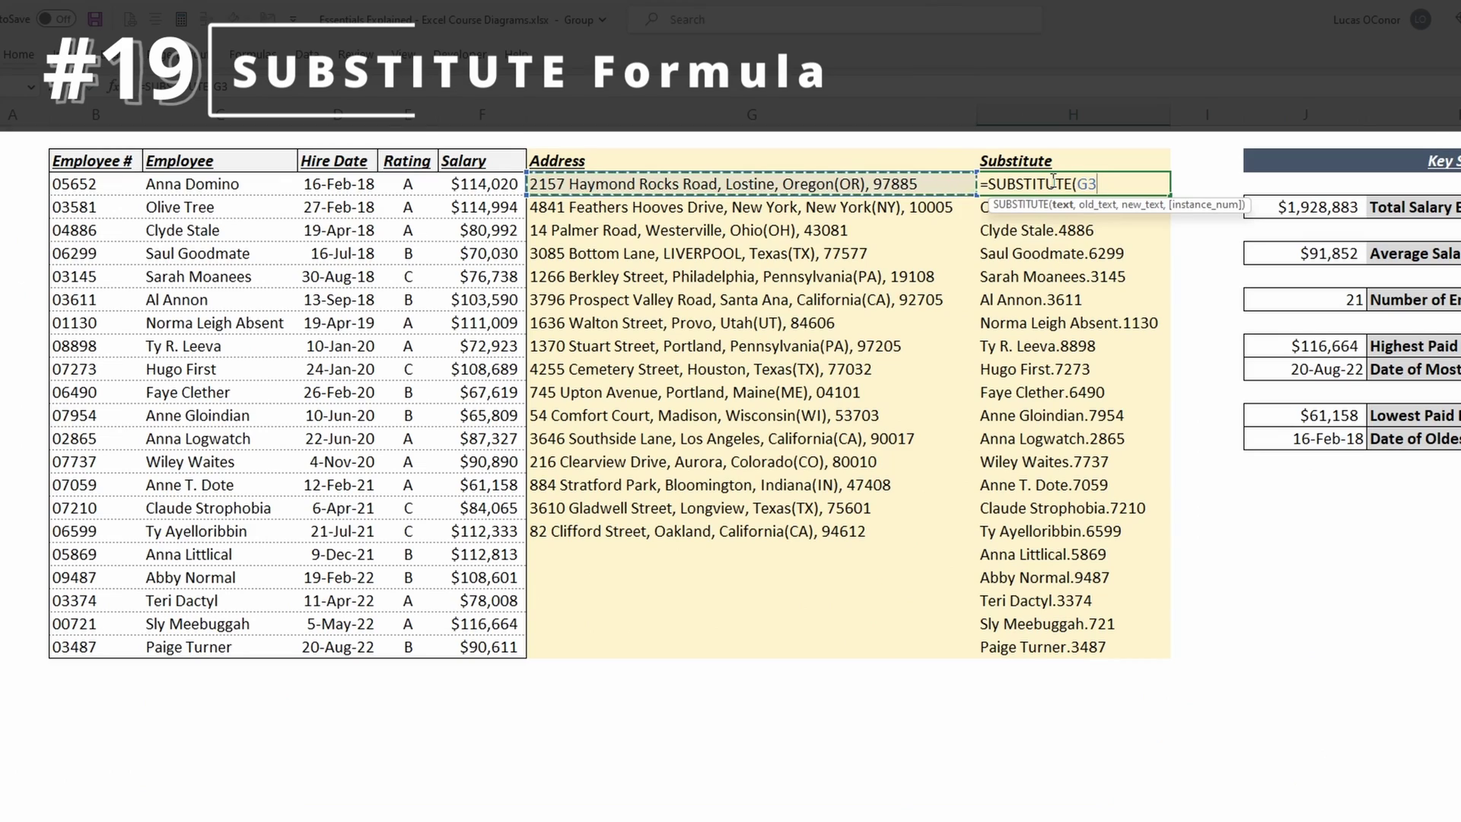
pyautogui.write(',","')
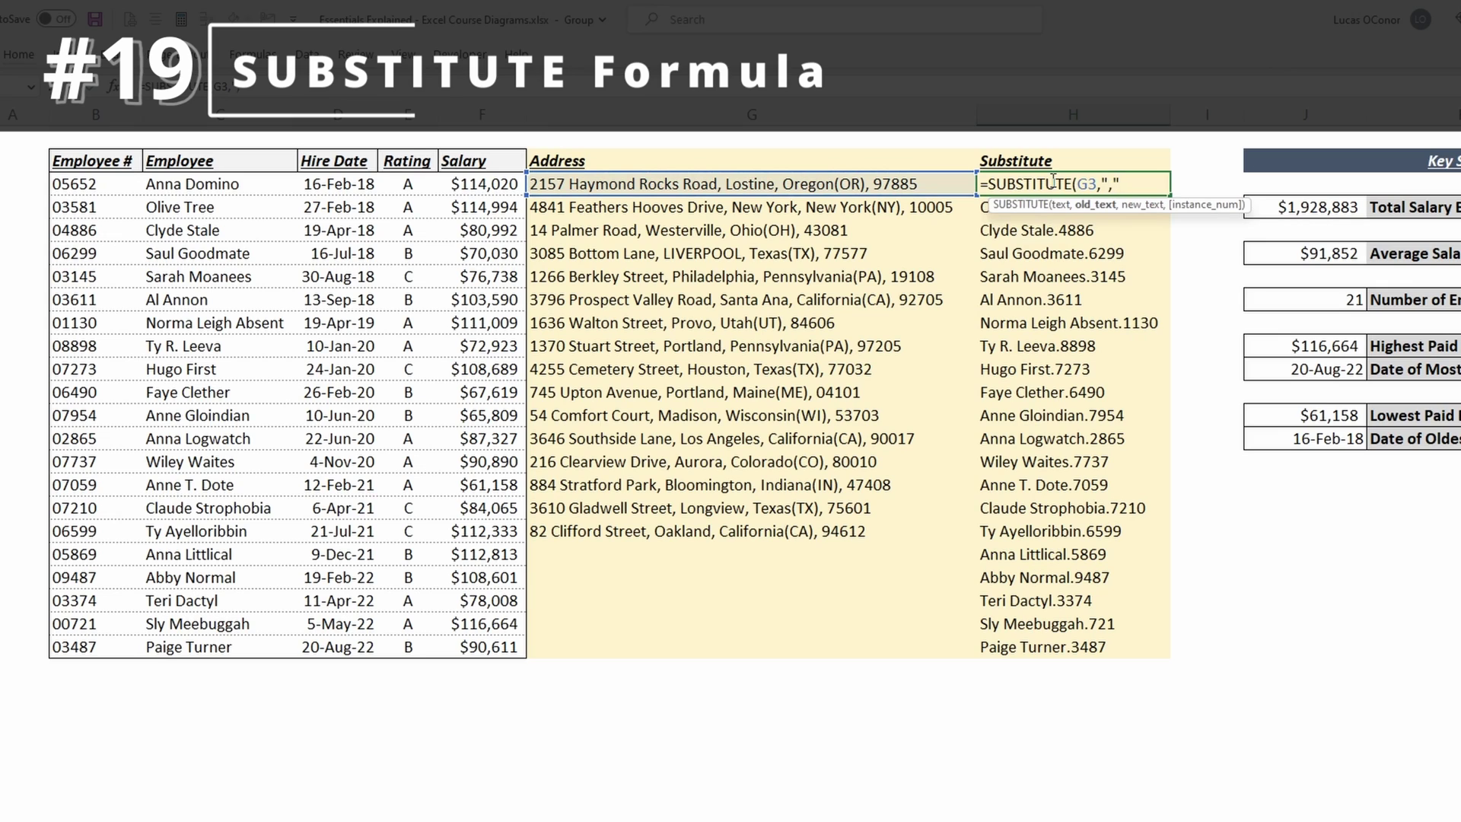
pyautogui.write(',";"')
pyautogui.press('Return')
# Fill the SUBSTITUTE formula down column H to the last employee row and autofit the column width
pyautogui.click(1054, 181)
pyautogui.hotkey('ctrl', 'shift', 'Down')
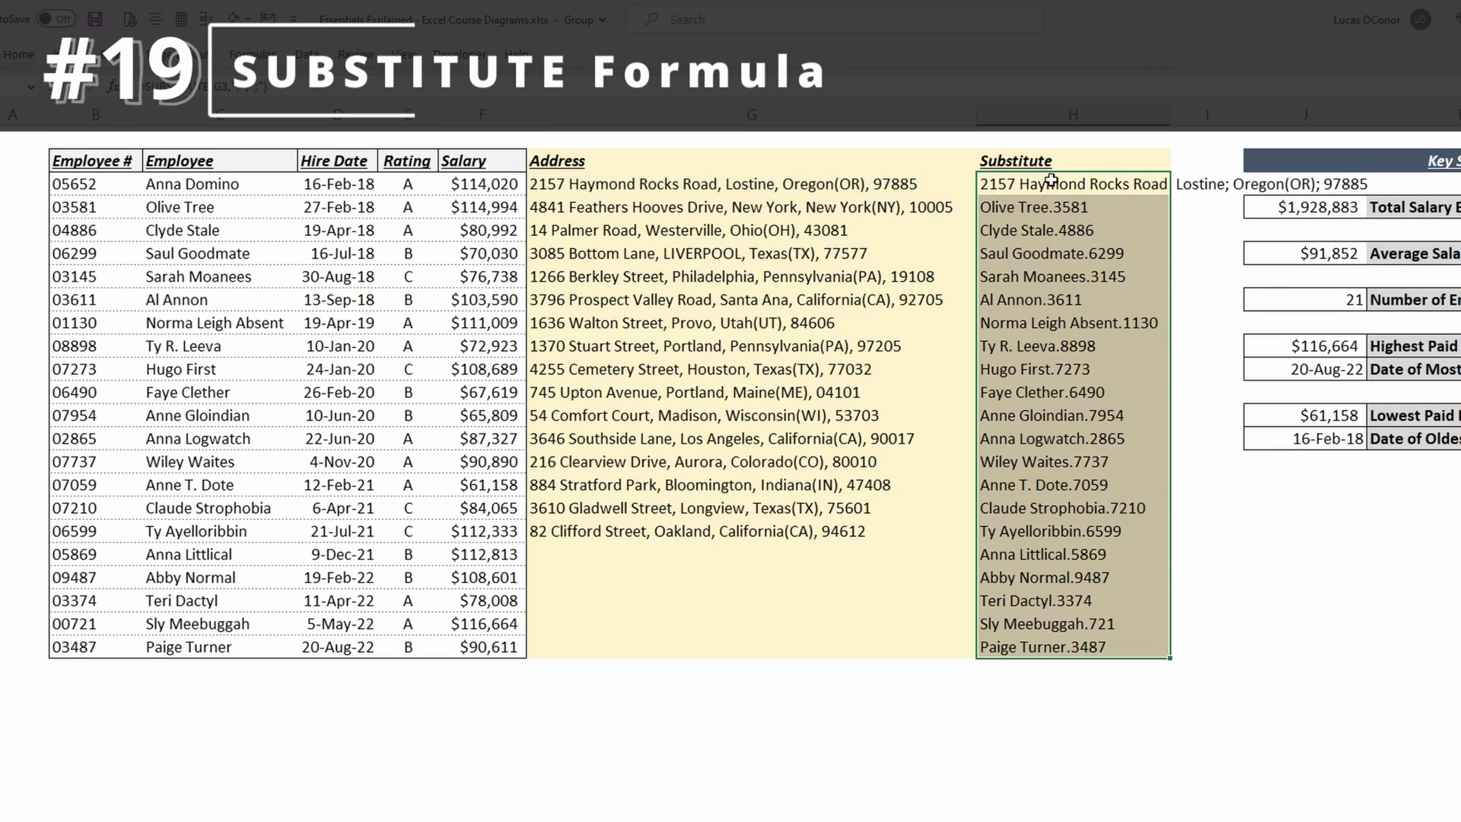
pyautogui.hotkey('ctrl', 'd')
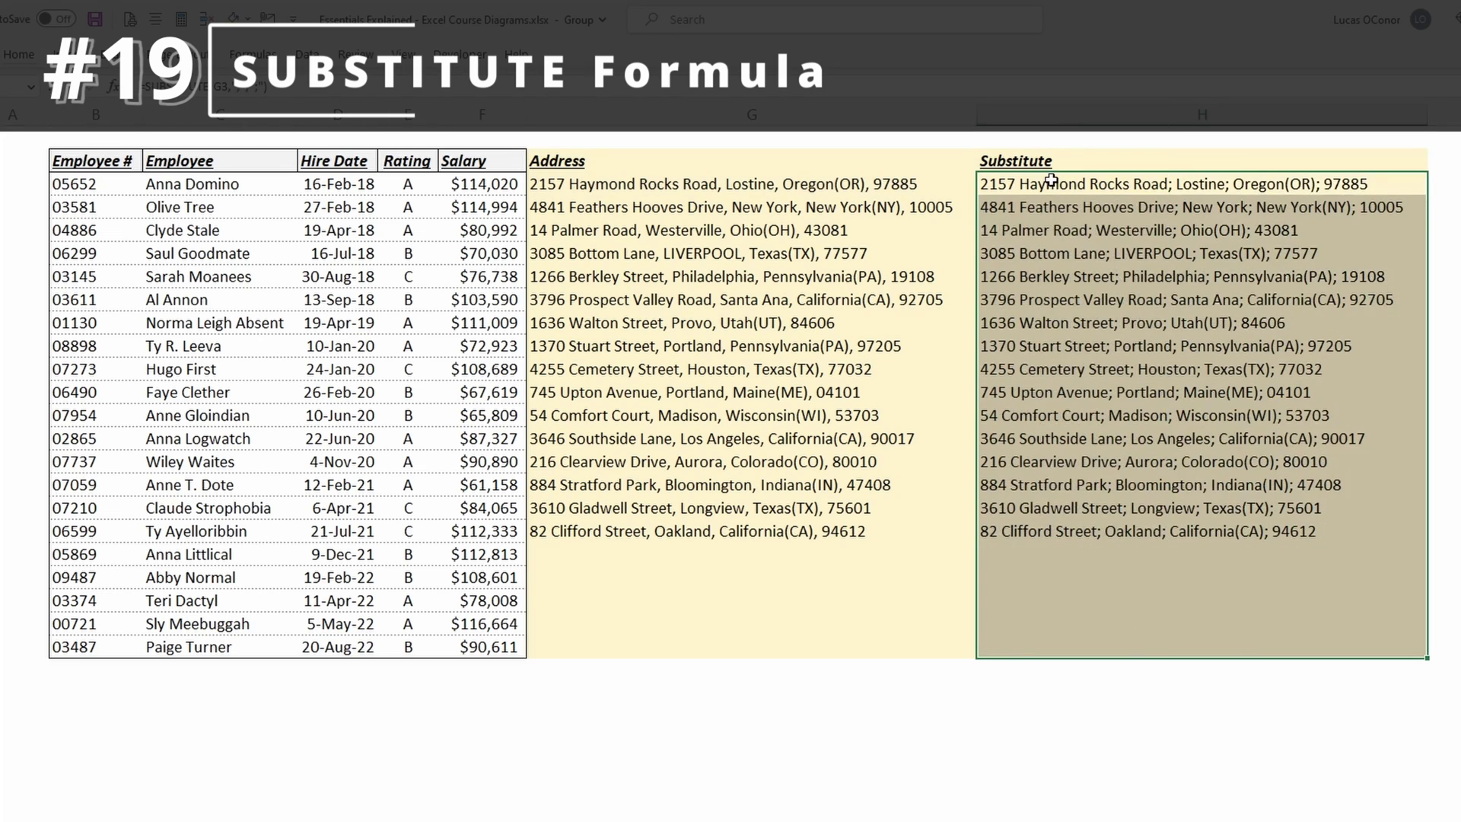
pyautogui.press('Down')
pyautogui.press('Down')
pyautogui.press('Down')
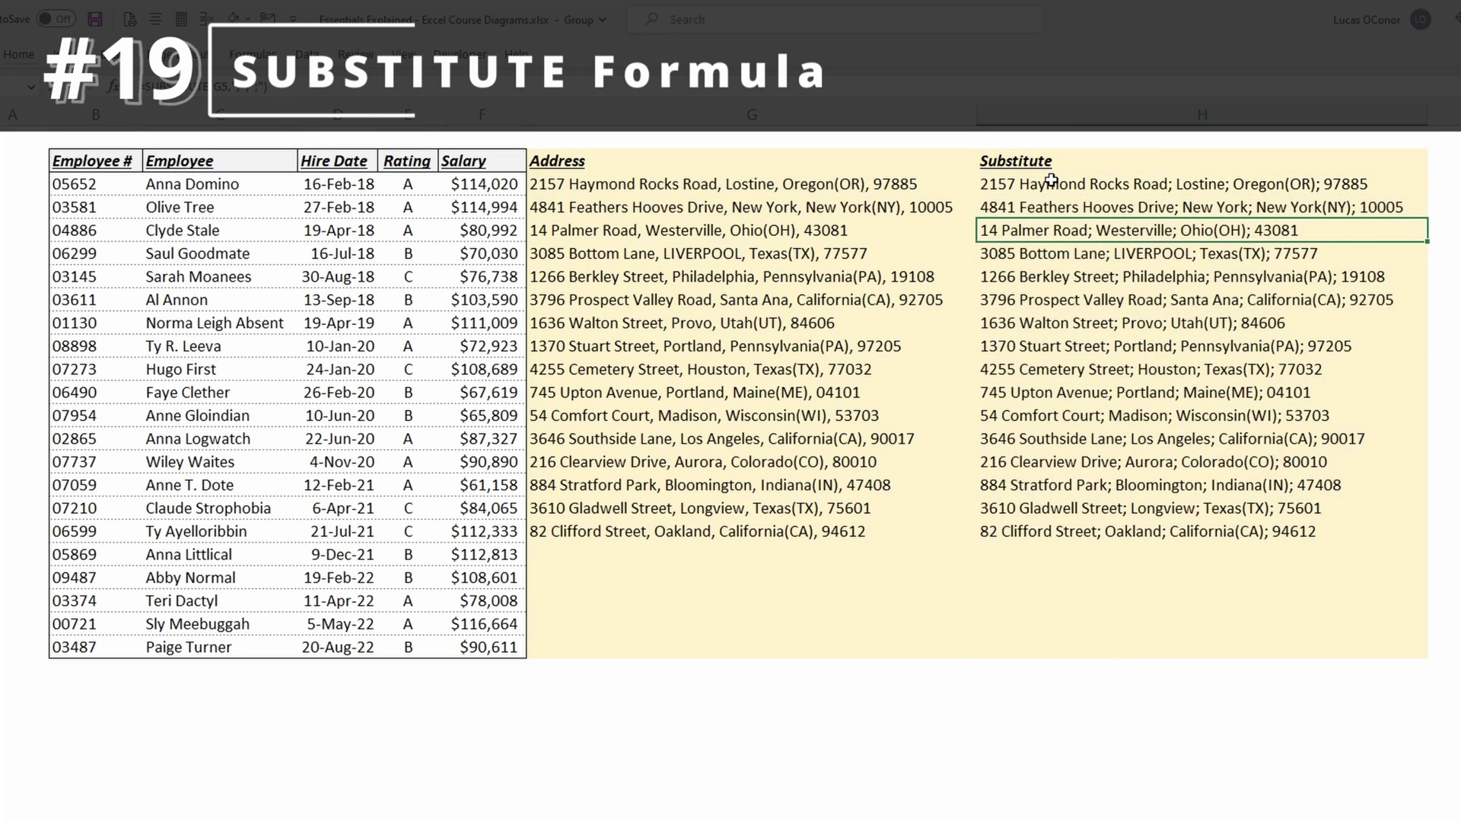
# Add an instance number to the SUBSTITUTE formula in H3 so it replaces only the first comma in the address
pyautogui.press('Down')
pyautogui.press('Up')
pyautogui.press('Up')
pyautogui.press('Up')
pyautogui.press('Up')
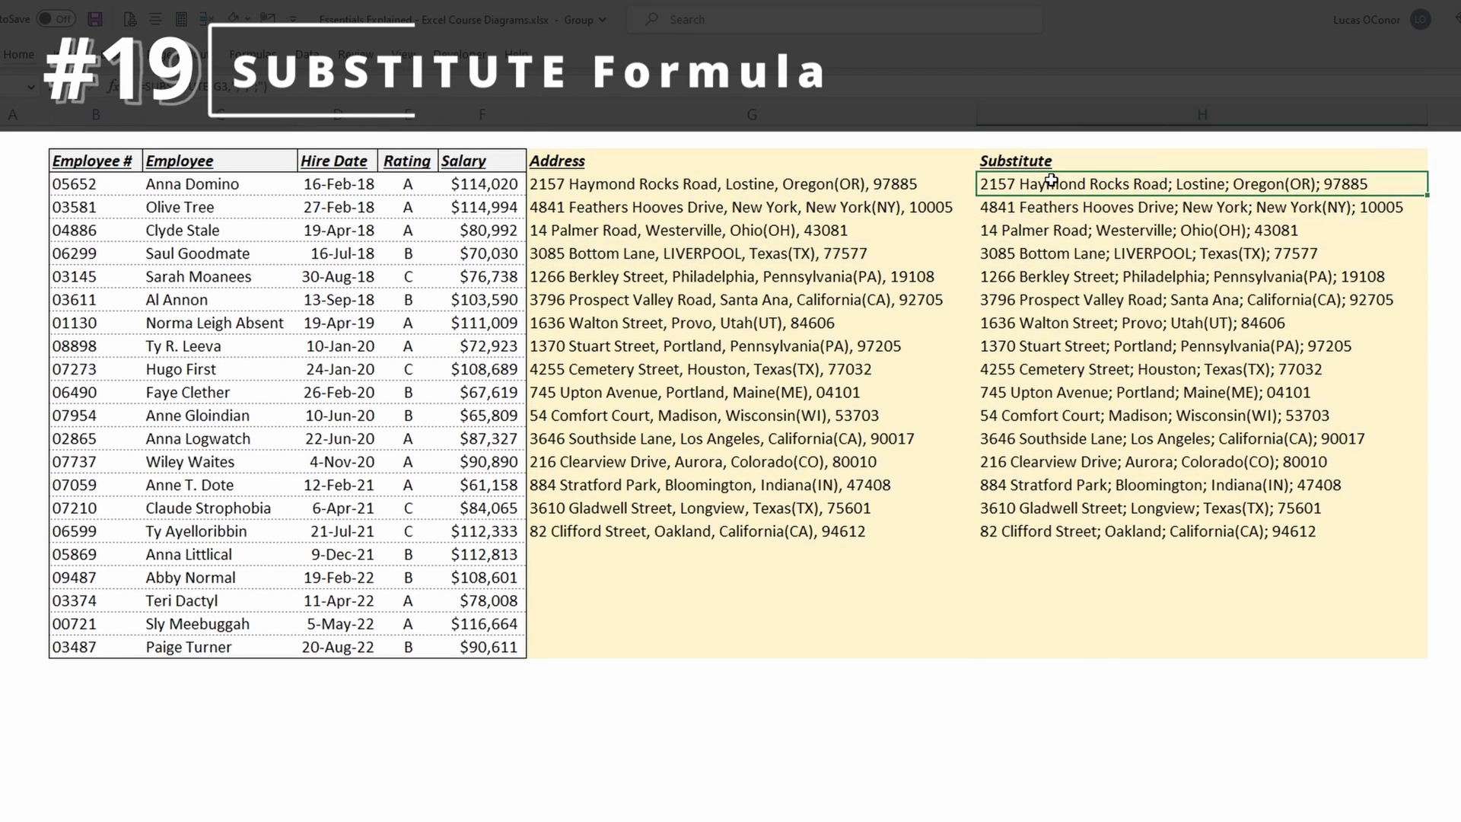
pyautogui.press('F2')
pyautogui.press('Left')
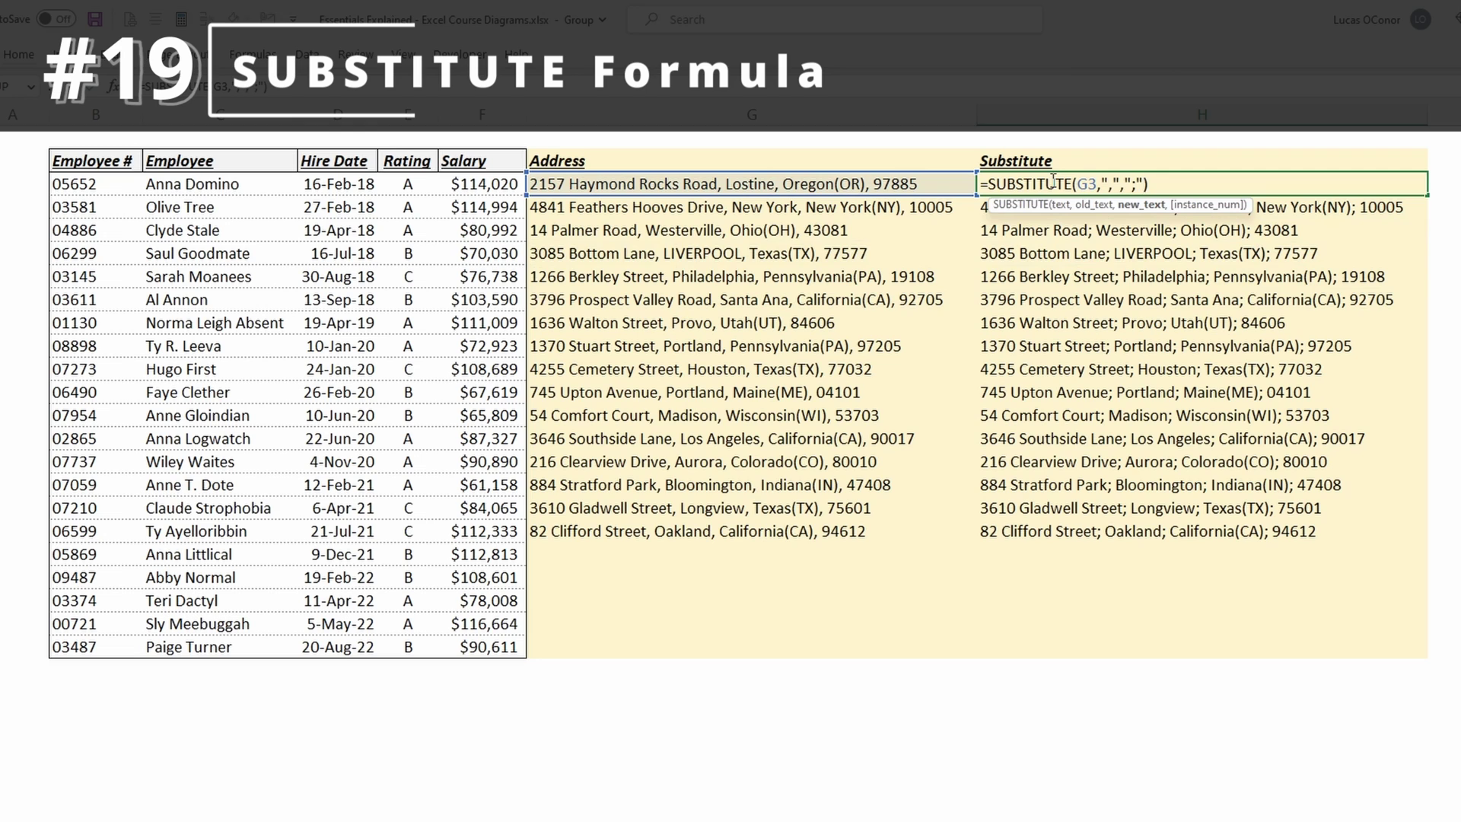
pyautogui.write(',1')
pyautogui.press('Return')
pyautogui.press('Up')
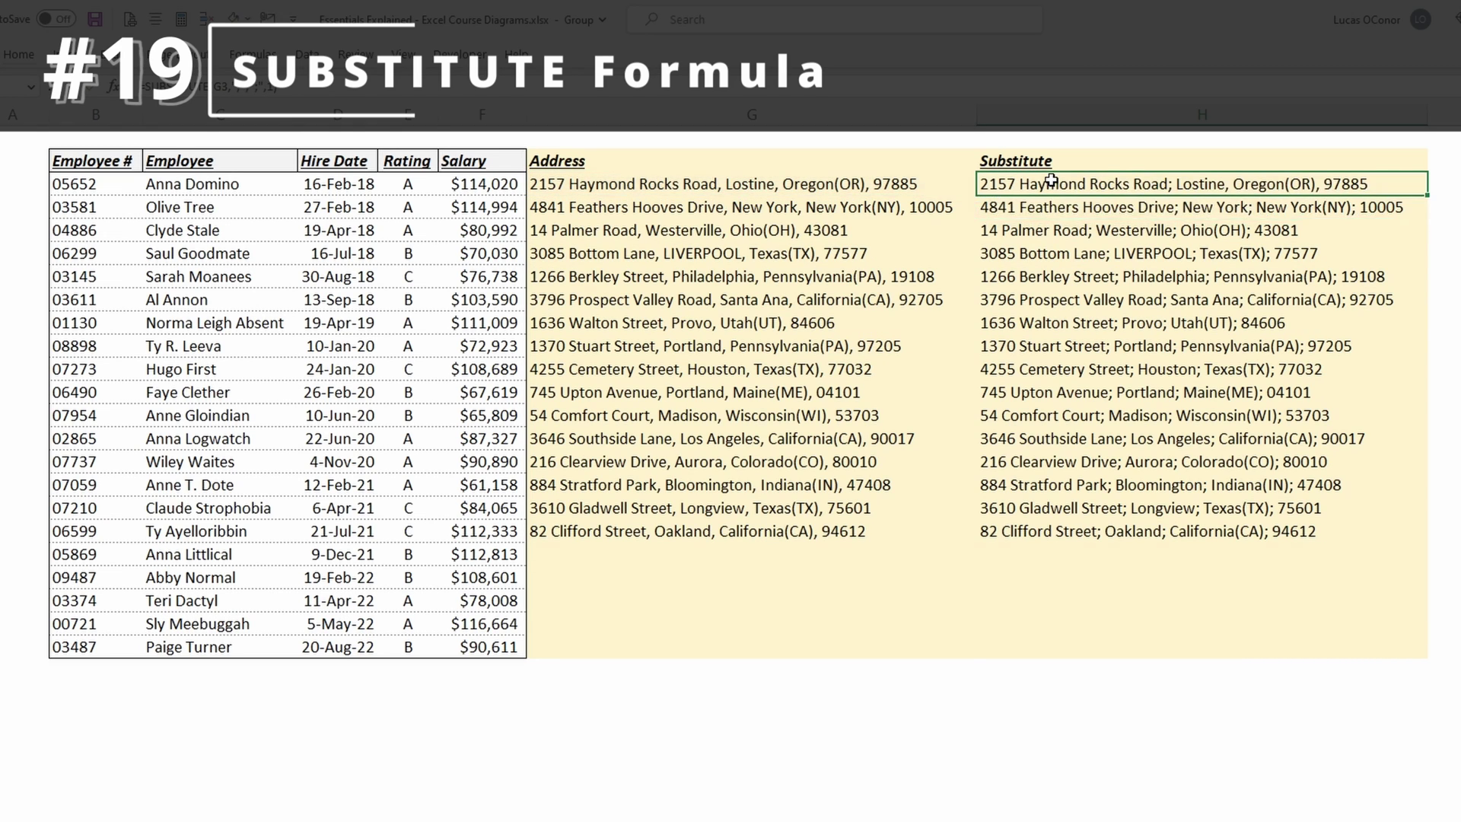
# Fill the revised SUBSTITUTE formula from H3 down column H to the last employee row
pyautogui.hotkey('ctrl', 'shift', 'Down')
pyautogui.press('Down')
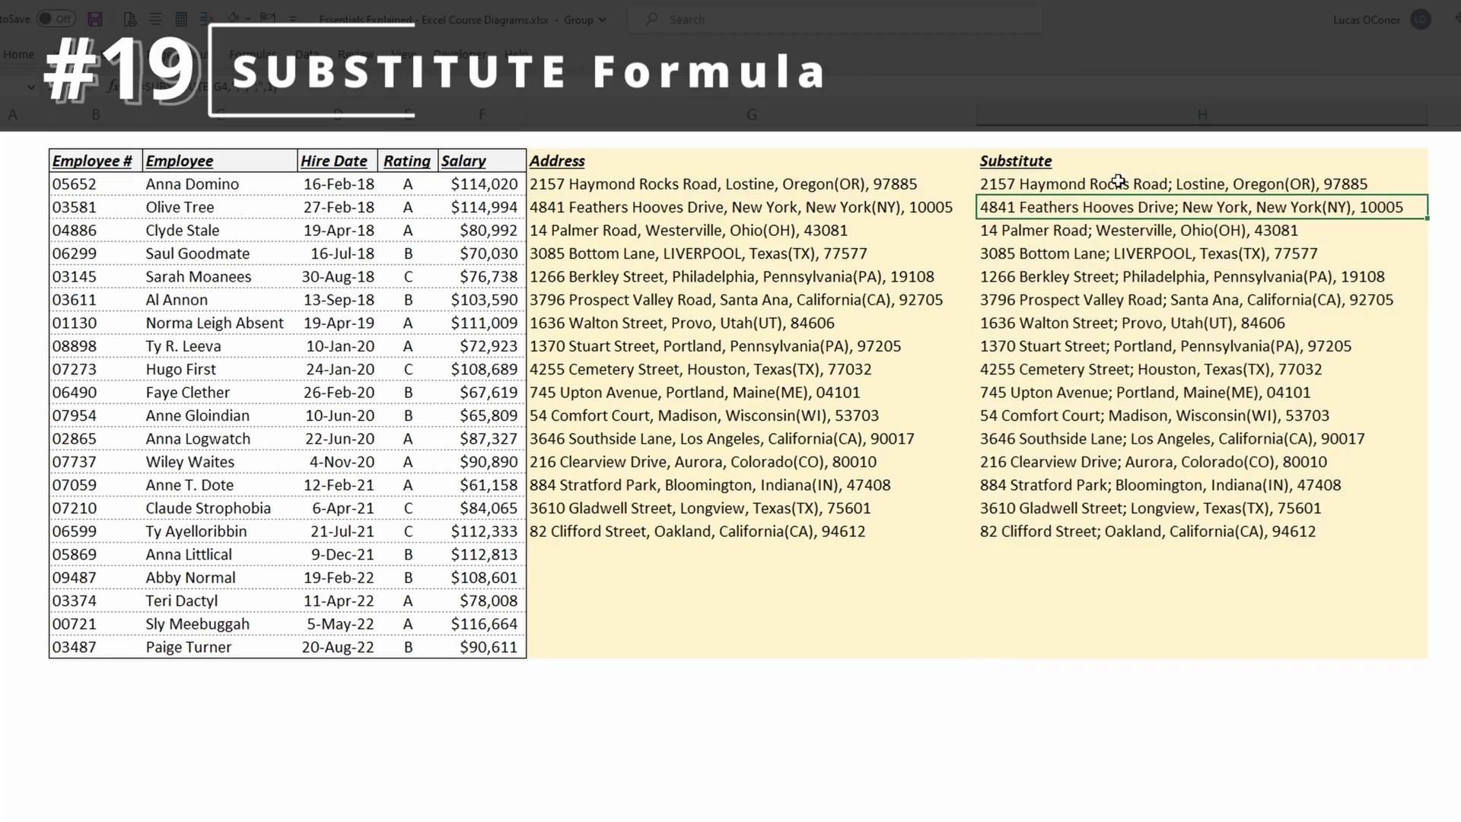
pyautogui.click(1126, 184)
pyautogui.click(1144, 207)
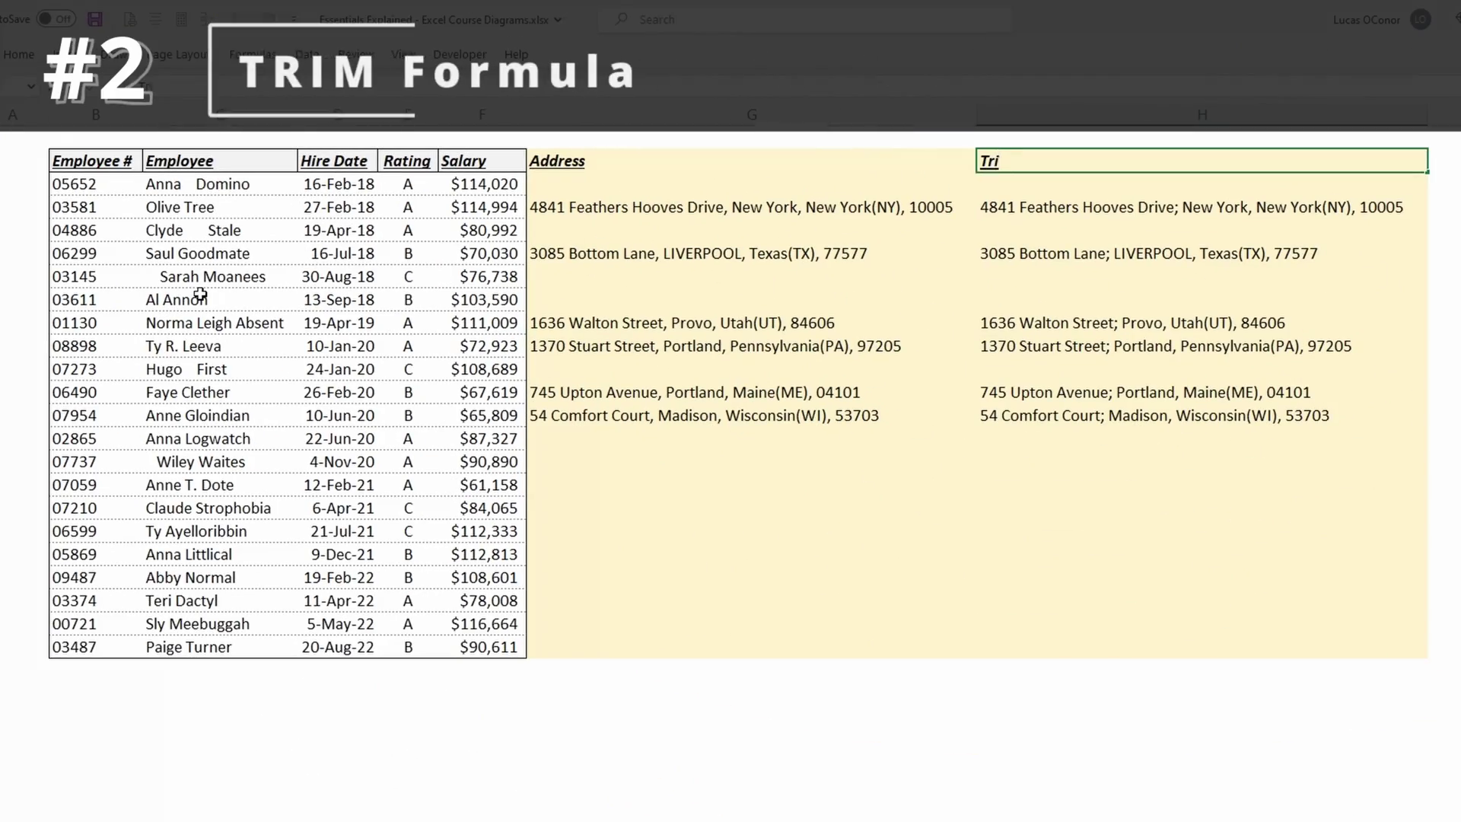
pyautogui.press('Down')
pyautogui.write('=ti')
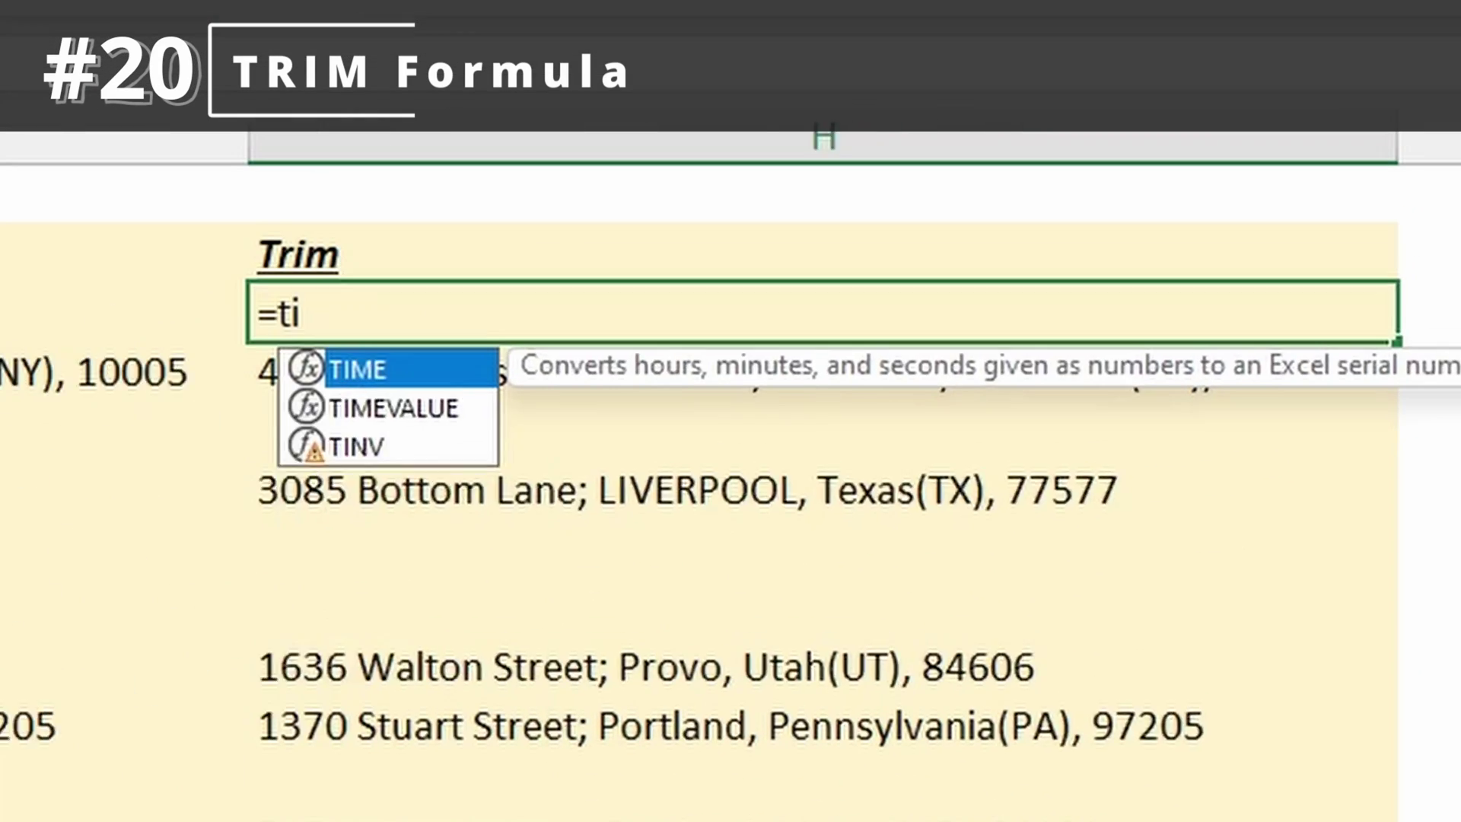
pyautogui.press('BackSpace')
pyautogui.write('ri')
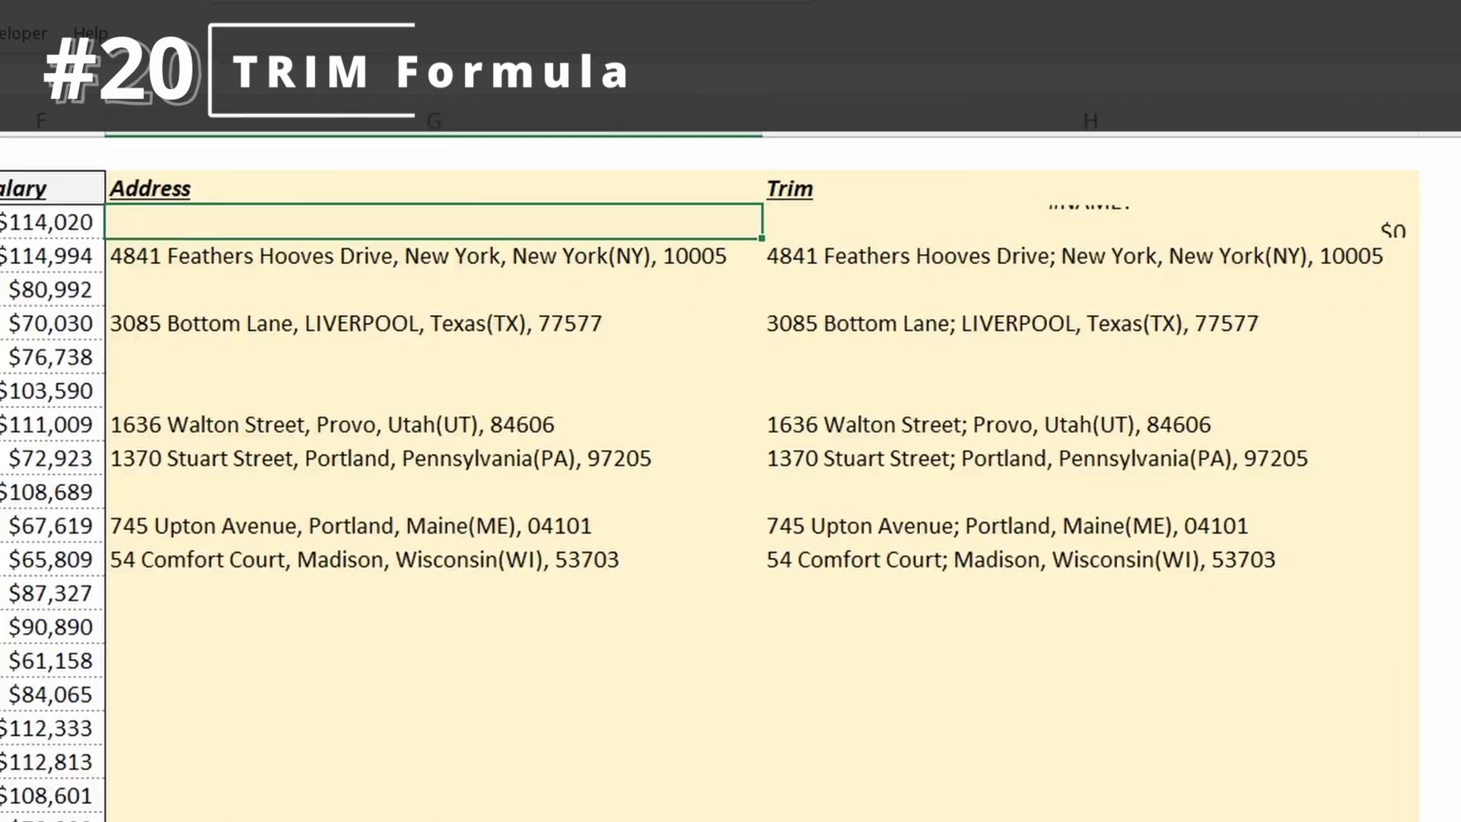
# Examine the names in the Employee column down to C7 for extra leading and inner spaces
pyautogui.press('Down')
pyautogui.press('Down')
pyautogui.press('Down')
pyautogui.press('Down')
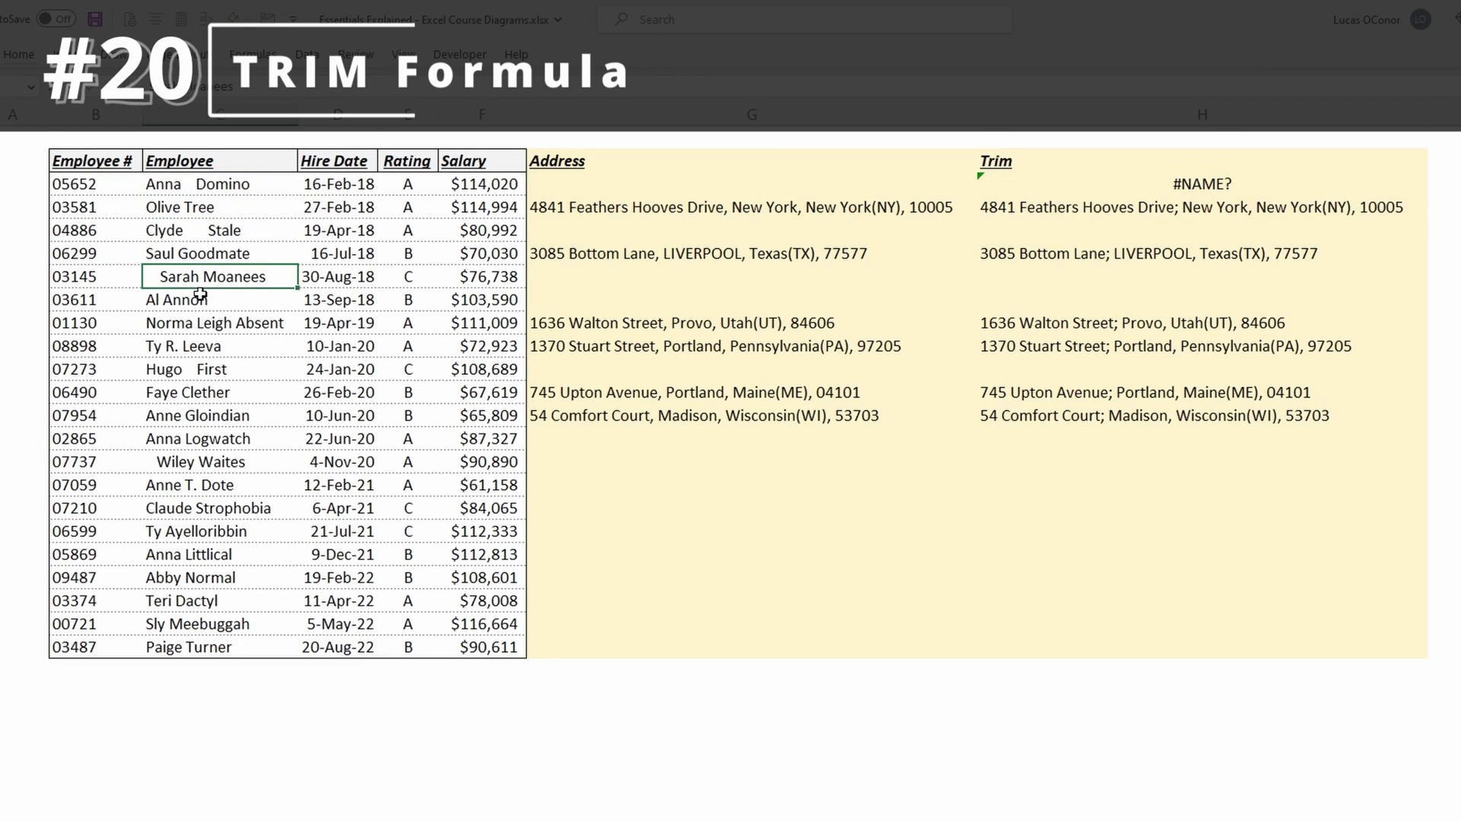
pyautogui.press('Right')
pyautogui.press('Right')
pyautogui.press('Right')
pyautogui.press('Up')
pyautogui.press('Right')
pyautogui.press('Right')
pyautogui.press('Up')
pyautogui.press('Up')
pyautogui.press('Up')
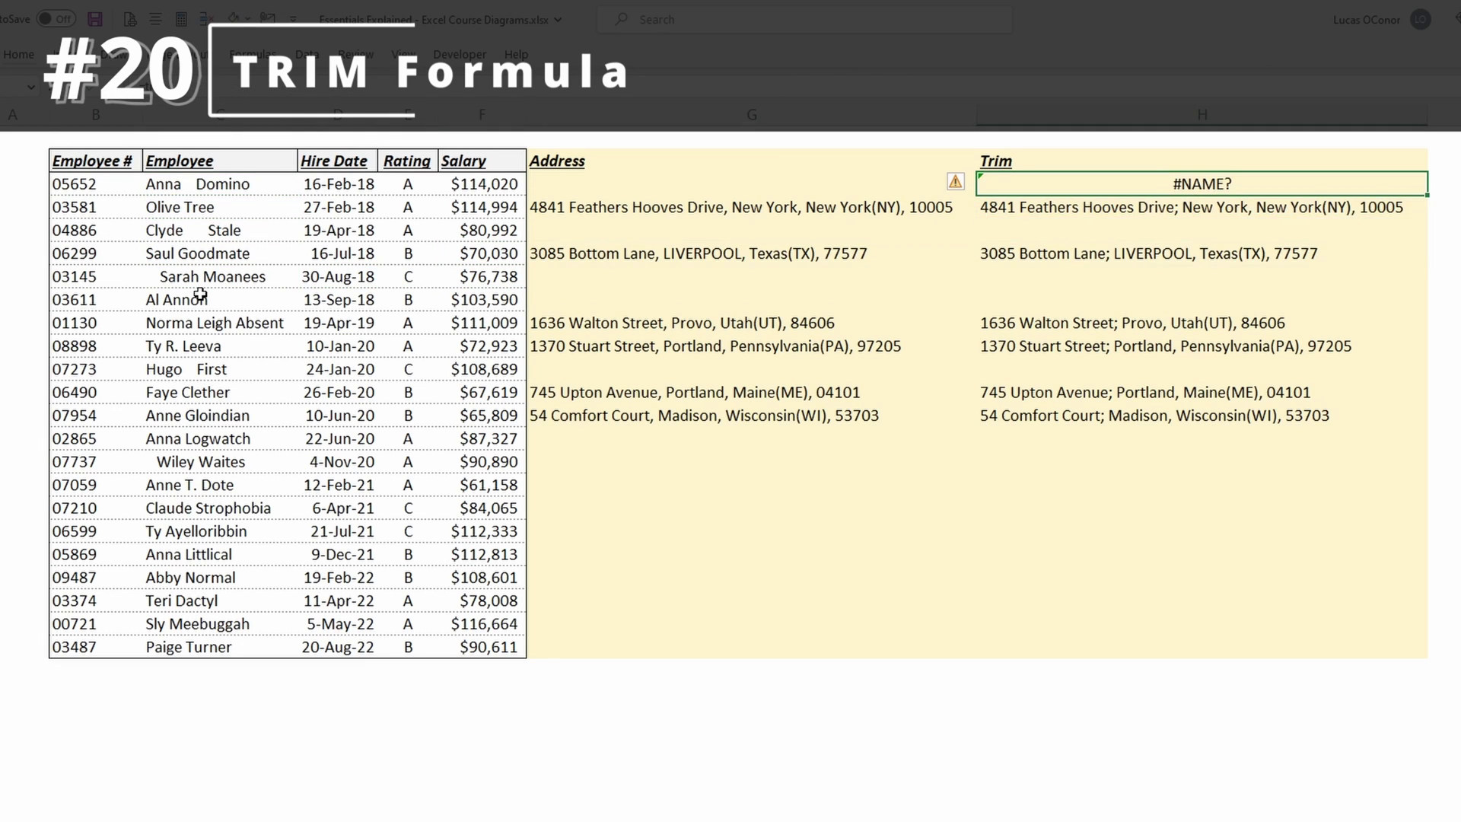
# Enter =TRIM(C3) in H3 and fill it down column H to the last employee row
pyautogui.write('=tri')
pyautogui.press('Tab')
pyautogui.press('Left')
pyautogui.press('Left')
pyautogui.press('Left')
pyautogui.press('Left')
pyautogui.press('Left')
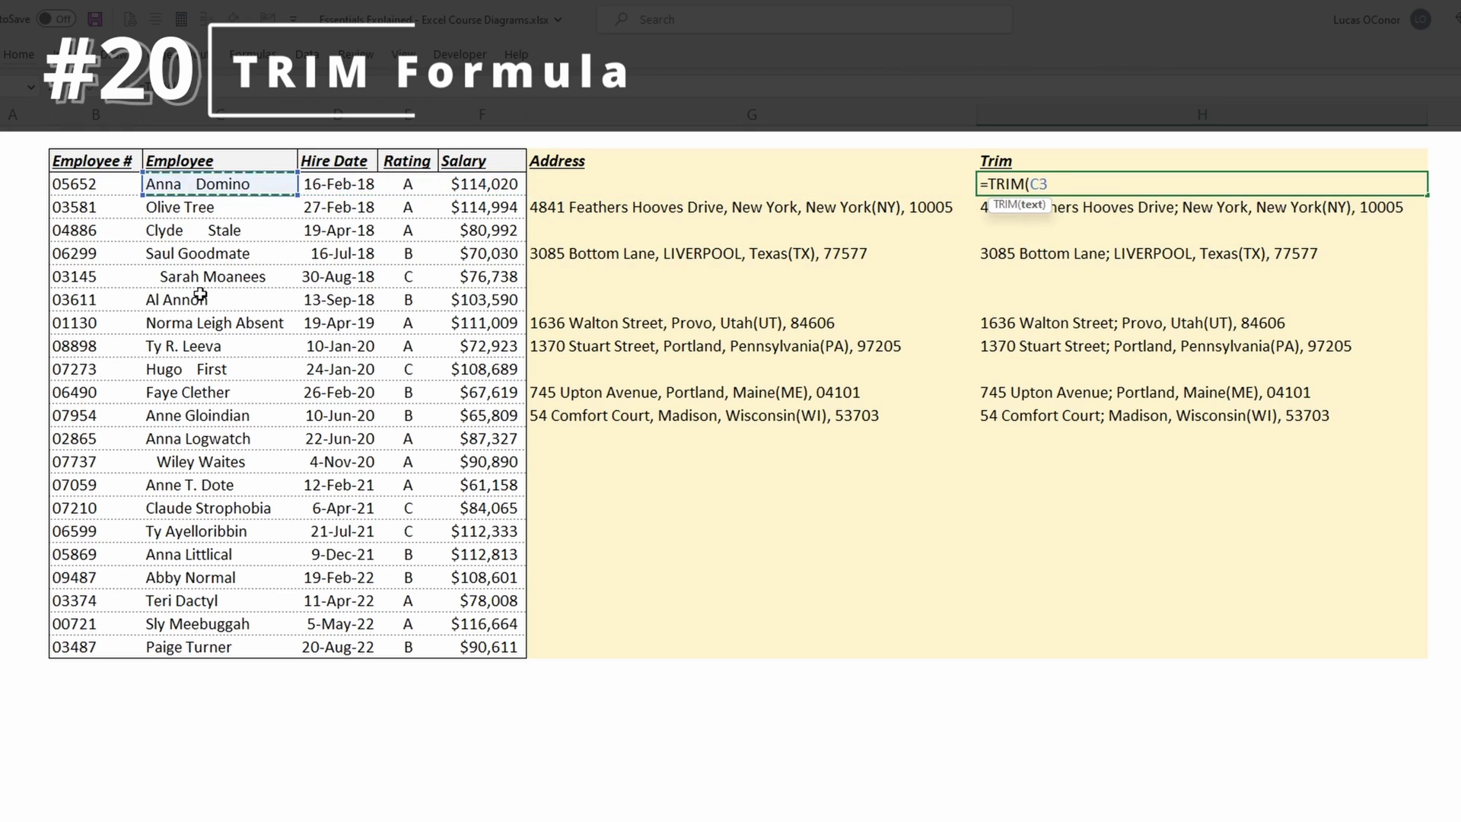
pyautogui.press('Return')
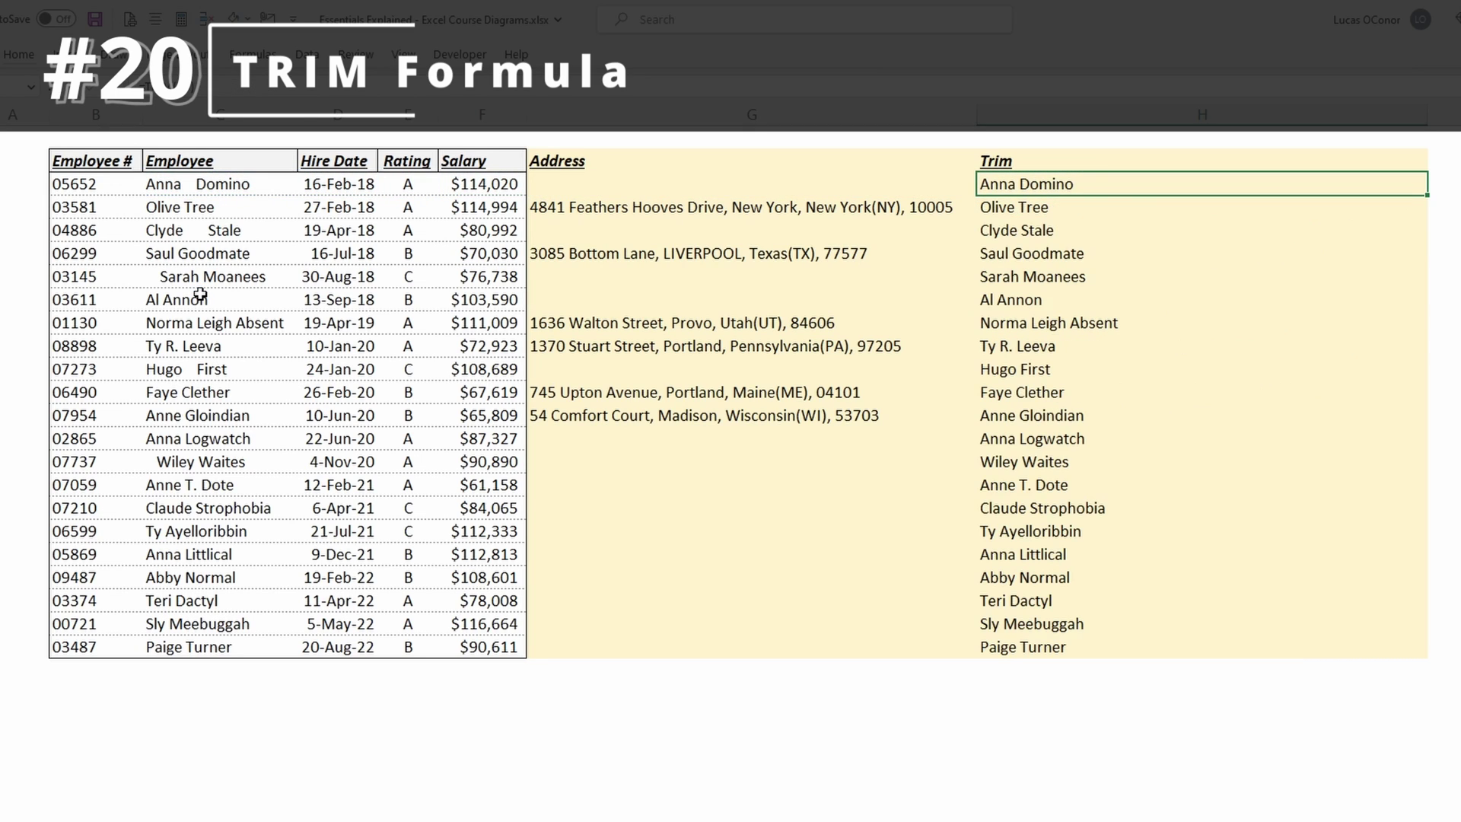
# Paste the trimmed names from column H as values over the names in the Employee column, starting at C3
pyautogui.hotkey('ctrl', 'shift', 'Down')
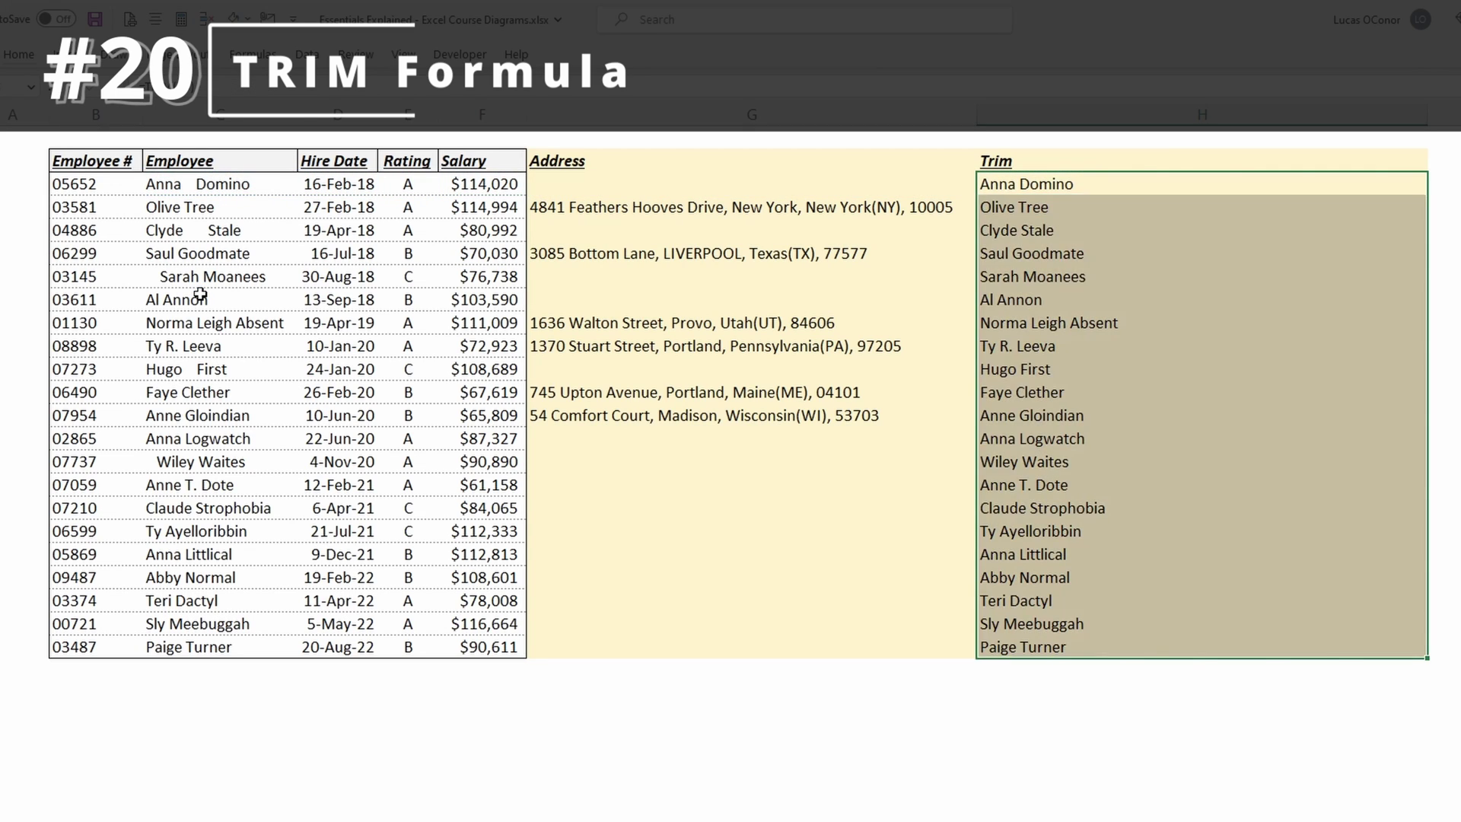
pyautogui.hotkey('ctrl', 'c')
pyautogui.press('Left')
pyautogui.press('Left')
pyautogui.press('Left')
pyautogui.press('Left')
pyautogui.press('Left')
pyautogui.hotkey('ctrl', 'alt', 'v')
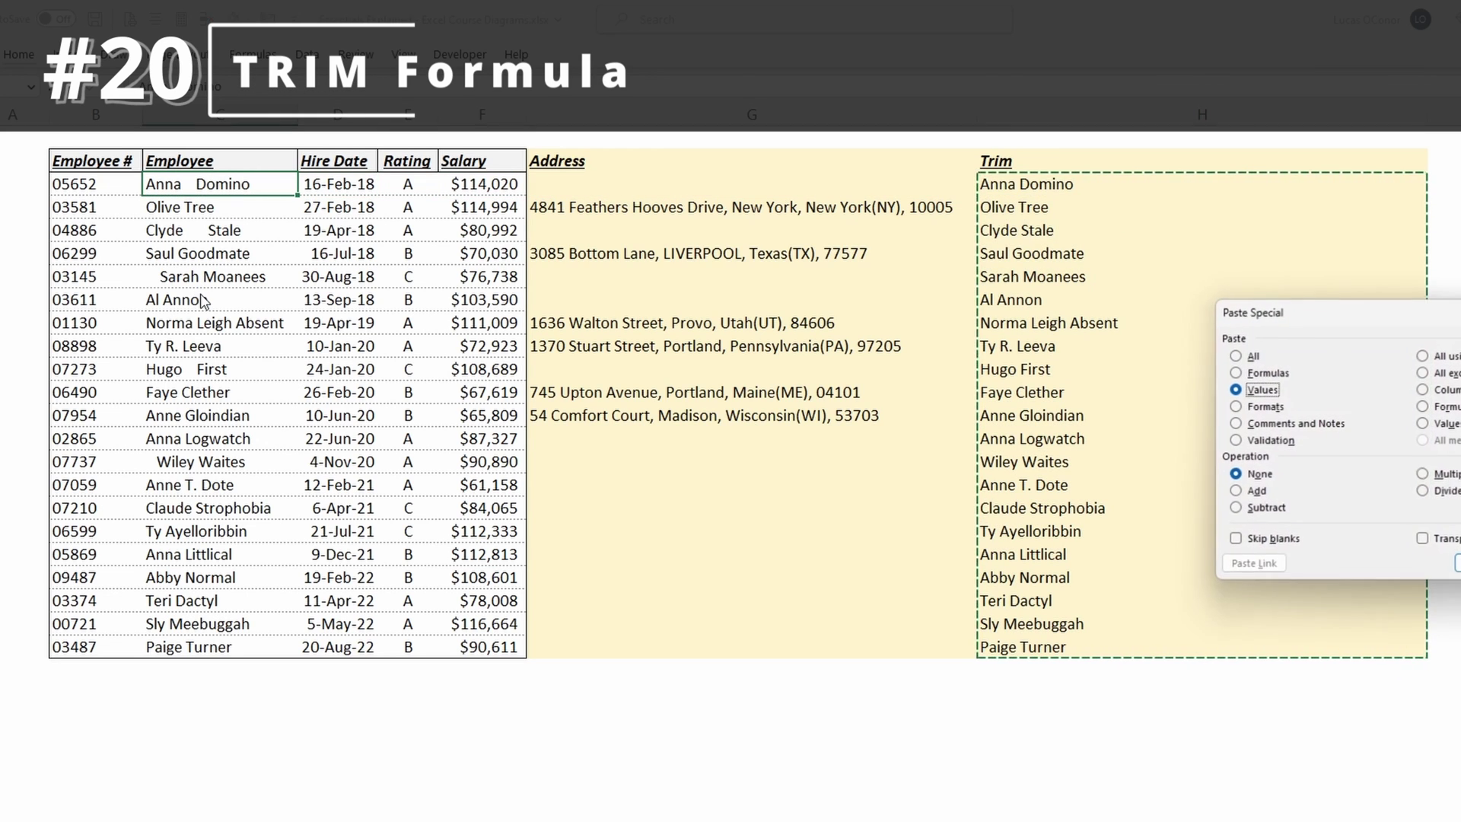
pyautogui.press('v')
pyautogui.press('Return')
# Examine the XLOOKUP formulas in the Address column from G4 down to G13
pyautogui.press('Right')
pyautogui.press('Right')
pyautogui.press('Right')
pyautogui.press('Down')
pyautogui.press('Right')
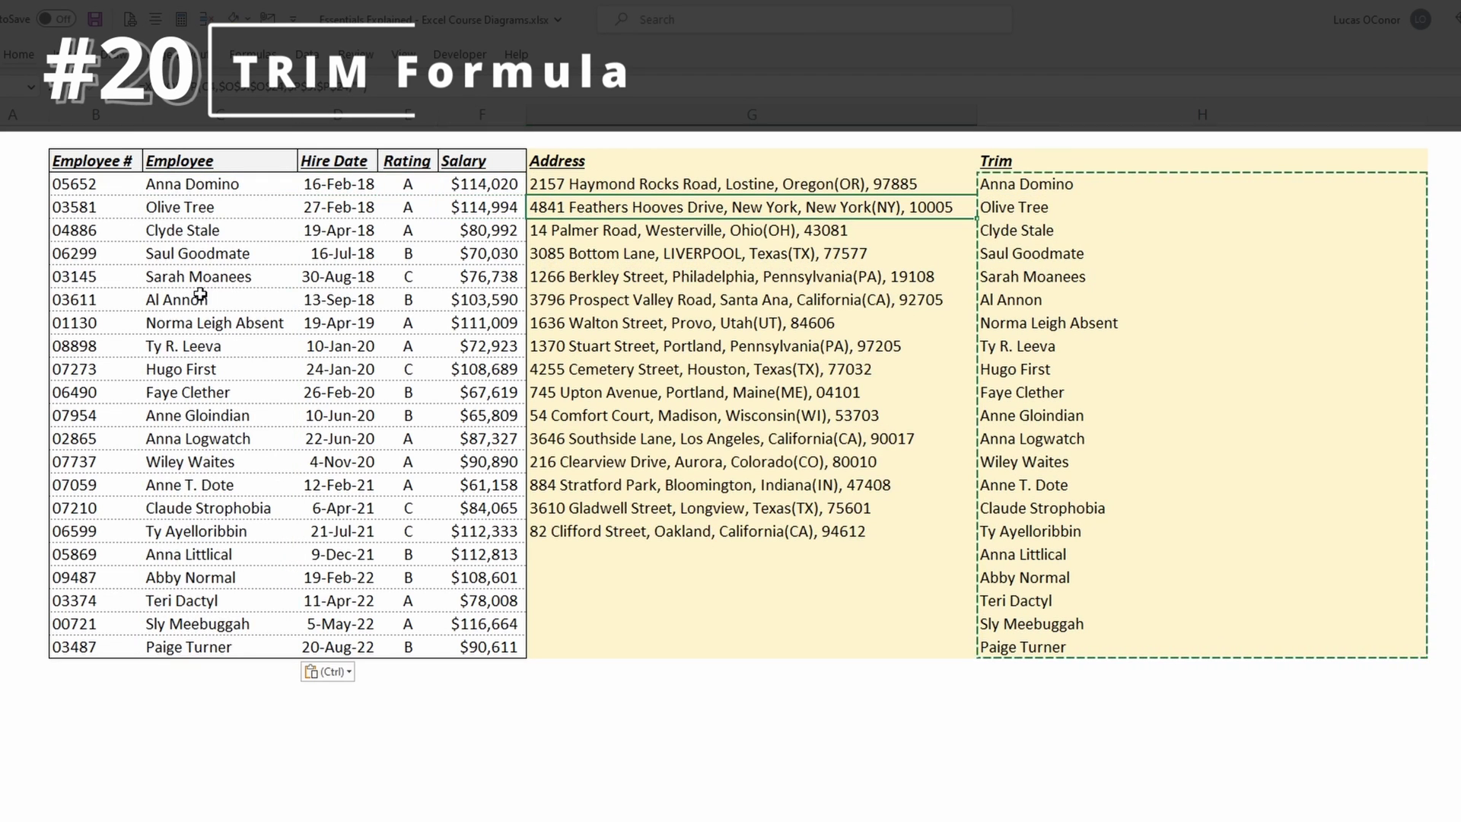
pyautogui.press('Escape')
pyautogui.press('F2')
pyautogui.press('Return')
pyautogui.press('F2')
pyautogui.press('Return')
pyautogui.press('F2')
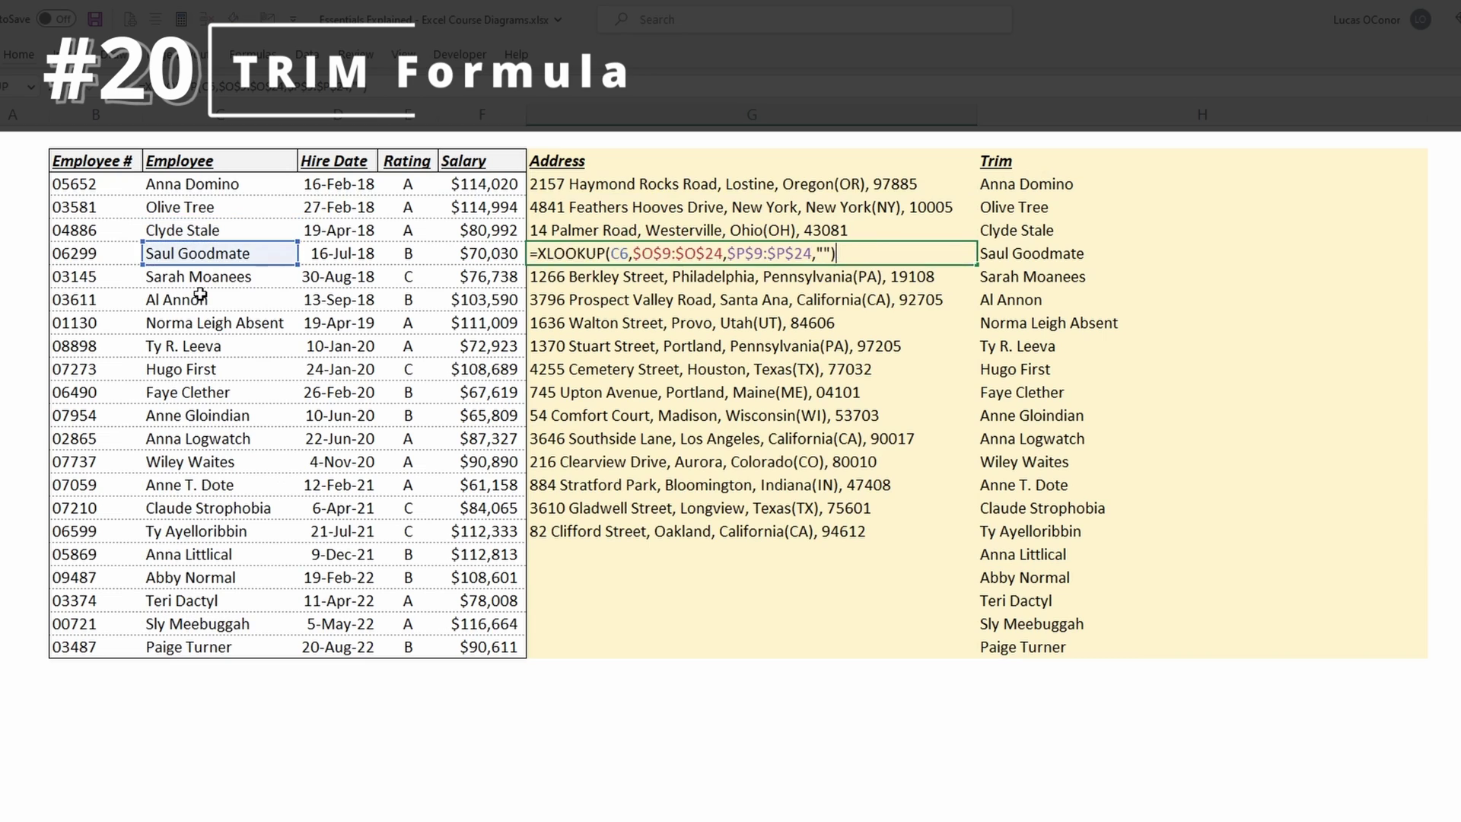
pyautogui.press('Return')
pyautogui.press('F2')
pyautogui.press('Return')
pyautogui.press('F2')
pyautogui.press('Return')
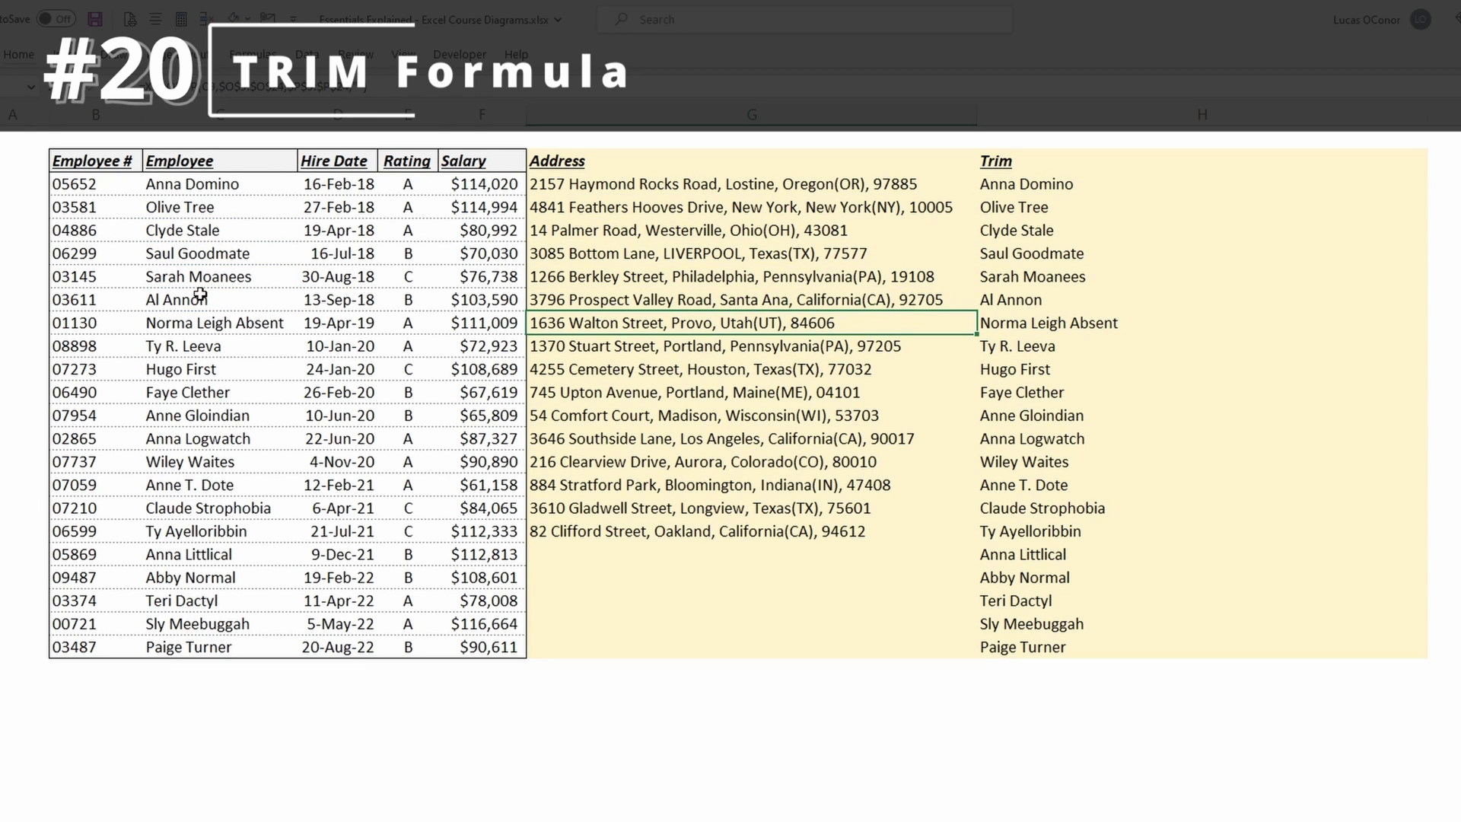
pyautogui.press('F2')
pyautogui.press('Return')
pyautogui.press('F2')
pyautogui.press('Return')
pyautogui.press('F2')
pyautogui.press('Return')
pyautogui.press('F2')
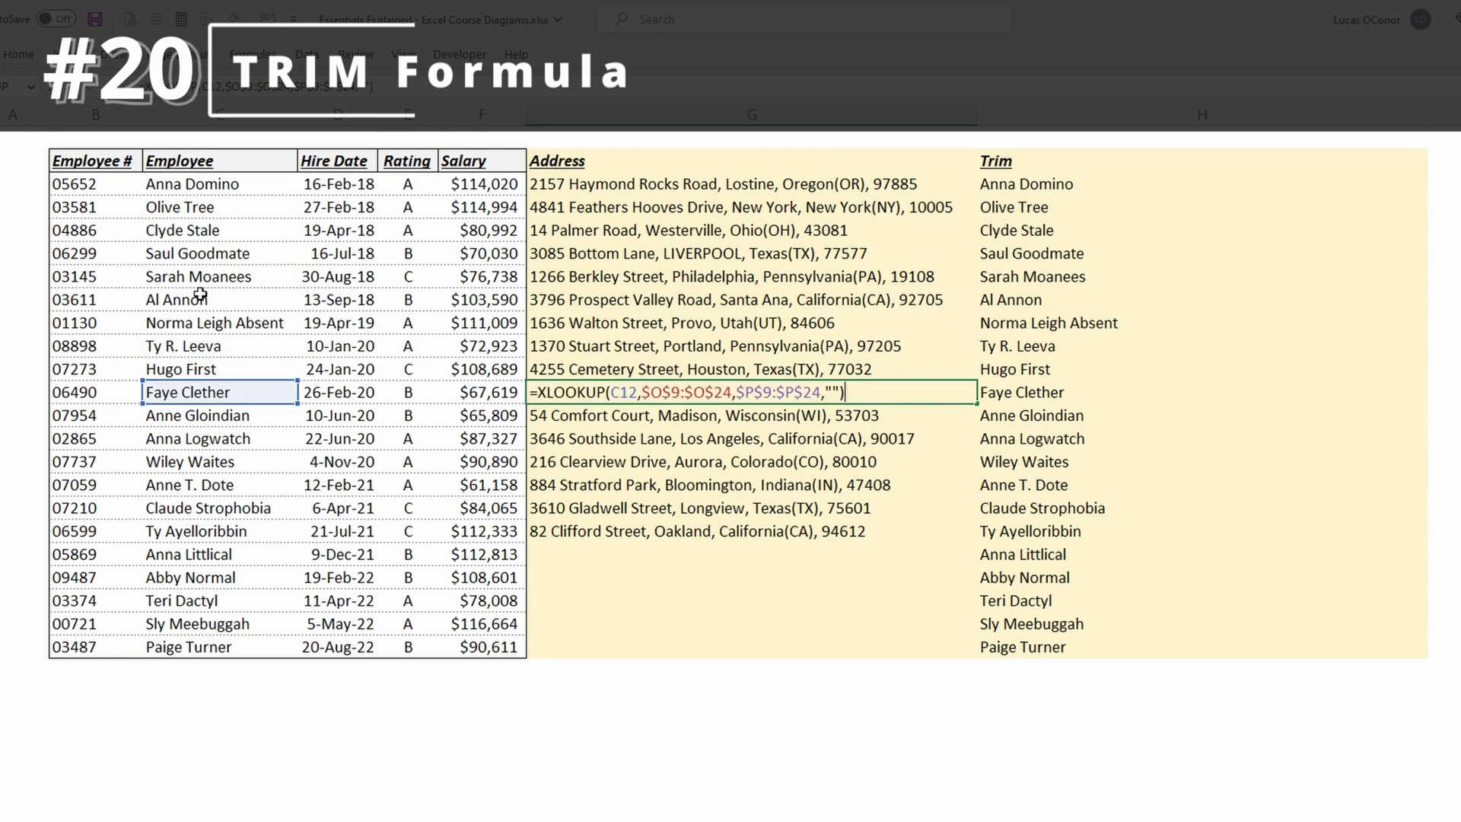
pyautogui.press('Return')
# Undo the values paste over the Employee names and inspect the XLOOKUP formula in G5
pyautogui.press('F2')
pyautogui.press('Escape')
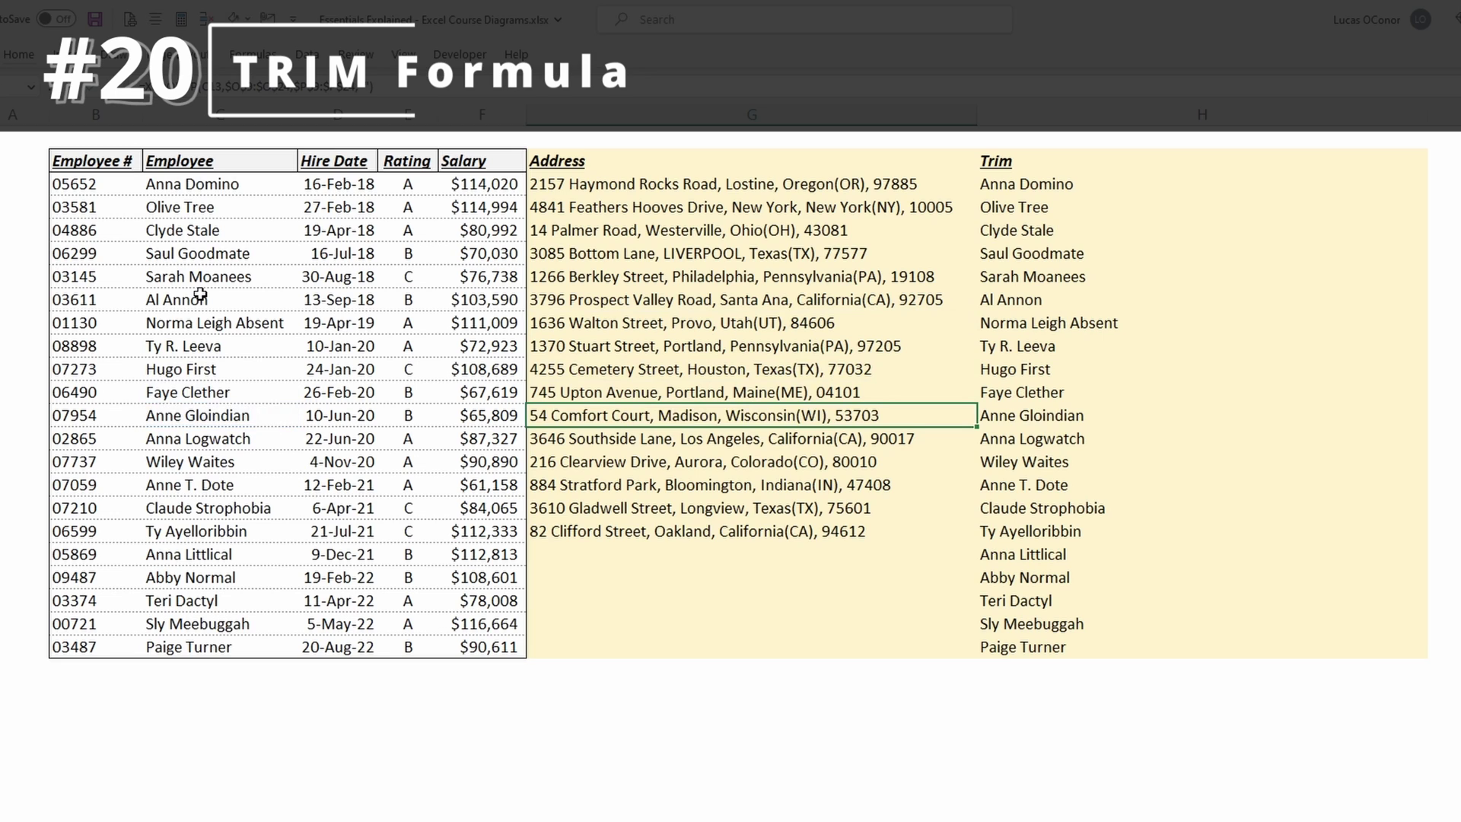
pyautogui.hotkey('ctrl', 'z')
pyautogui.press('Down')
pyautogui.press('Down')
pyautogui.press('F2')
pyautogui.press('Escape')
pyautogui.press('Right')
pyautogui.press('Right')
pyautogui.press('Right')
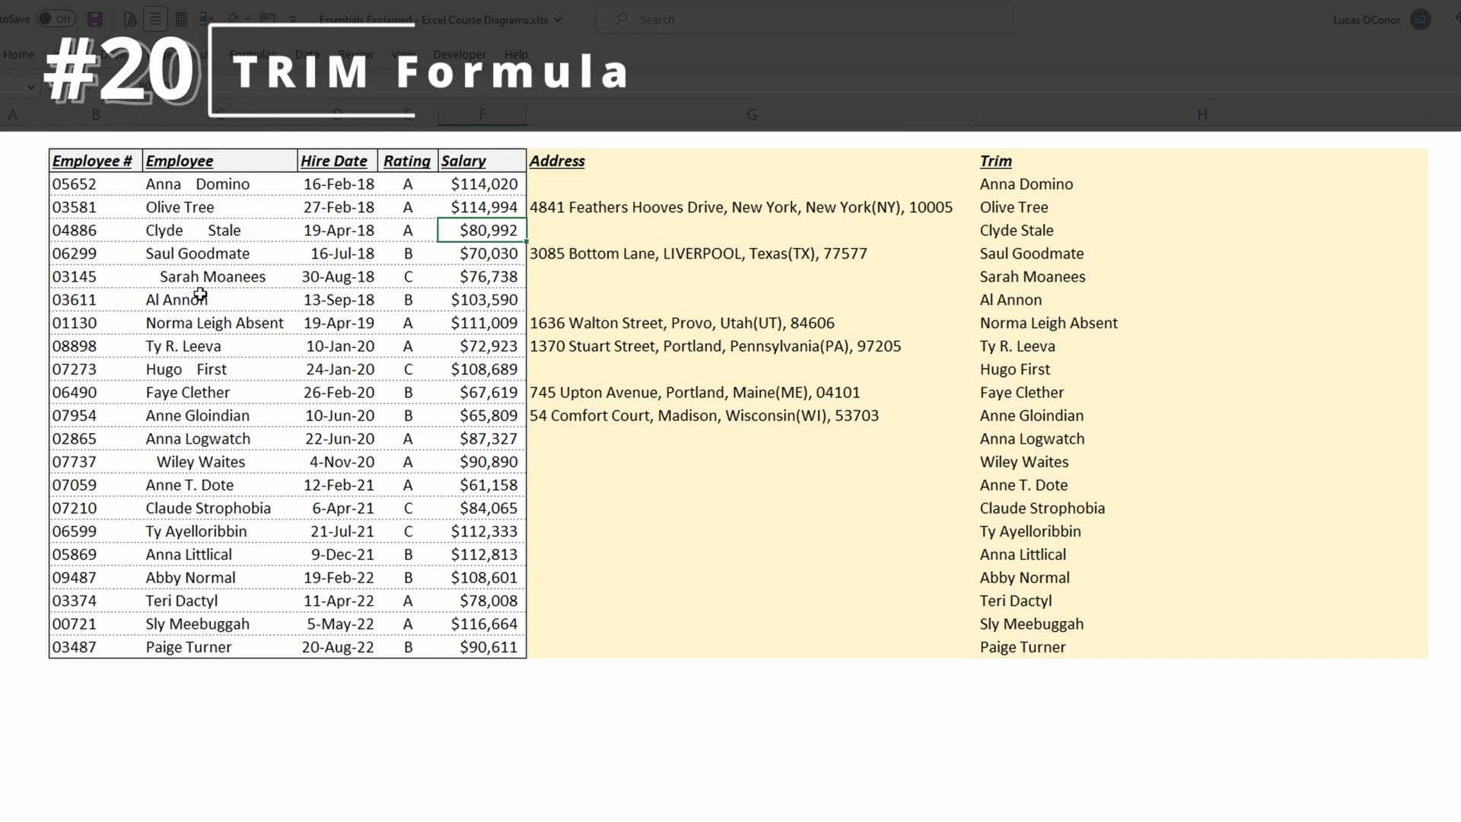
pyautogui.press('Right')
# Remove the "" if_not_found argument from the XLOOKUP formula in G5 and check the edited formula
pyautogui.press('F2')
pyautogui.press('Escape')
pyautogui.press('F2')
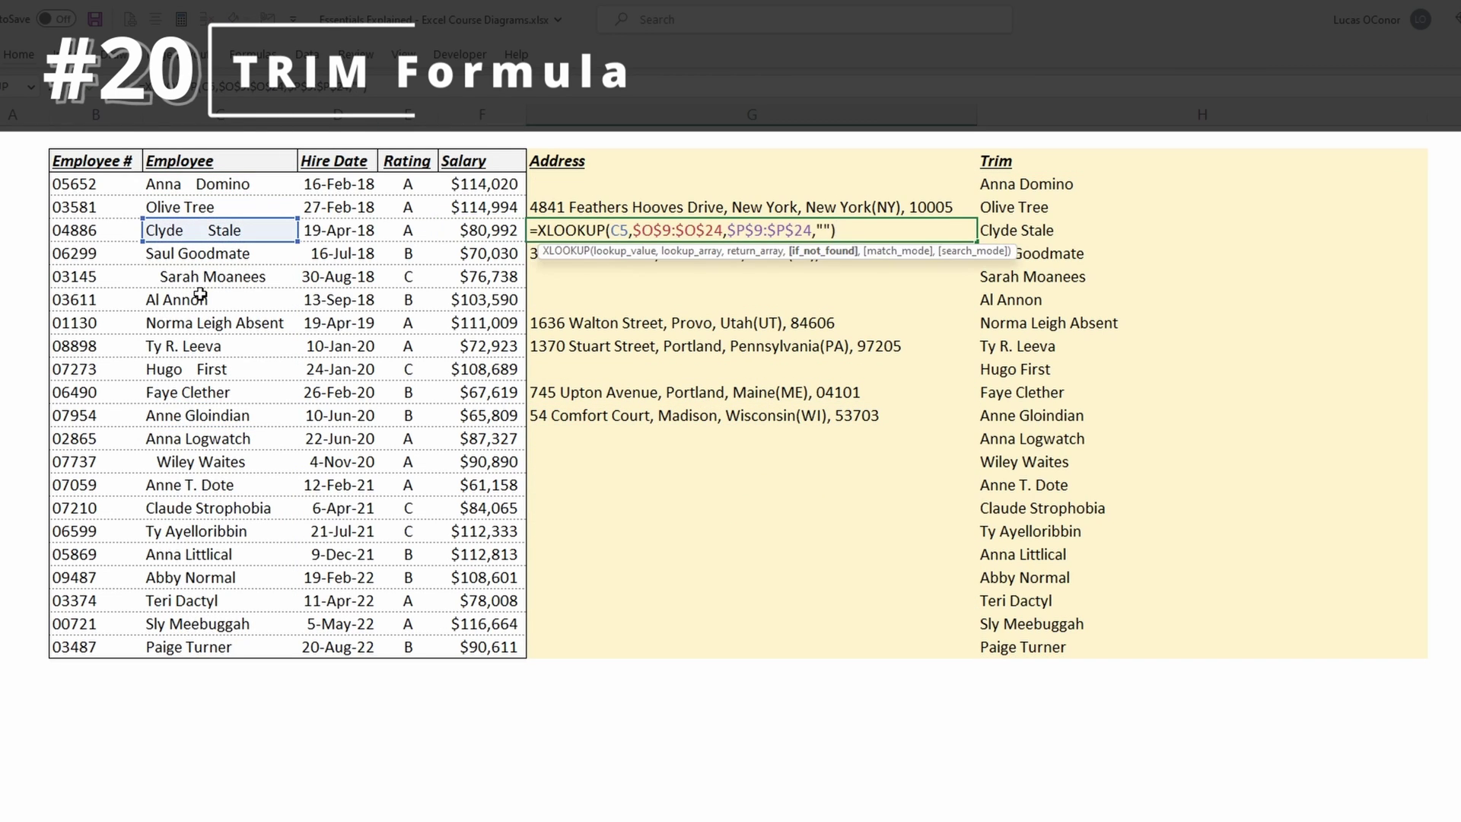
pyautogui.hotkey('shift', 'Left')
pyautogui.press('Return')
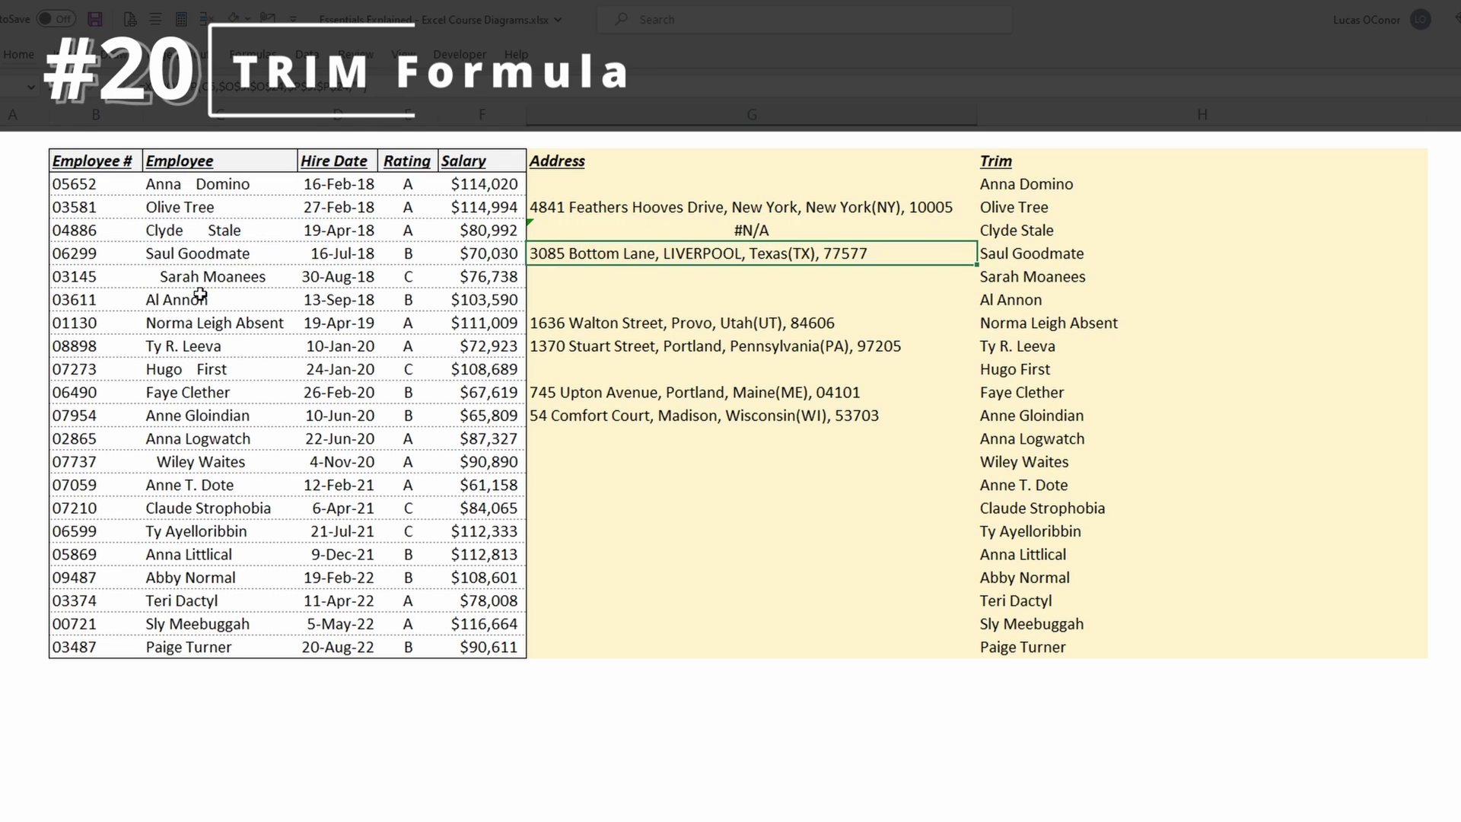
pyautogui.press('Up')
pyautogui.press('F2')
pyautogui.press('Escape')
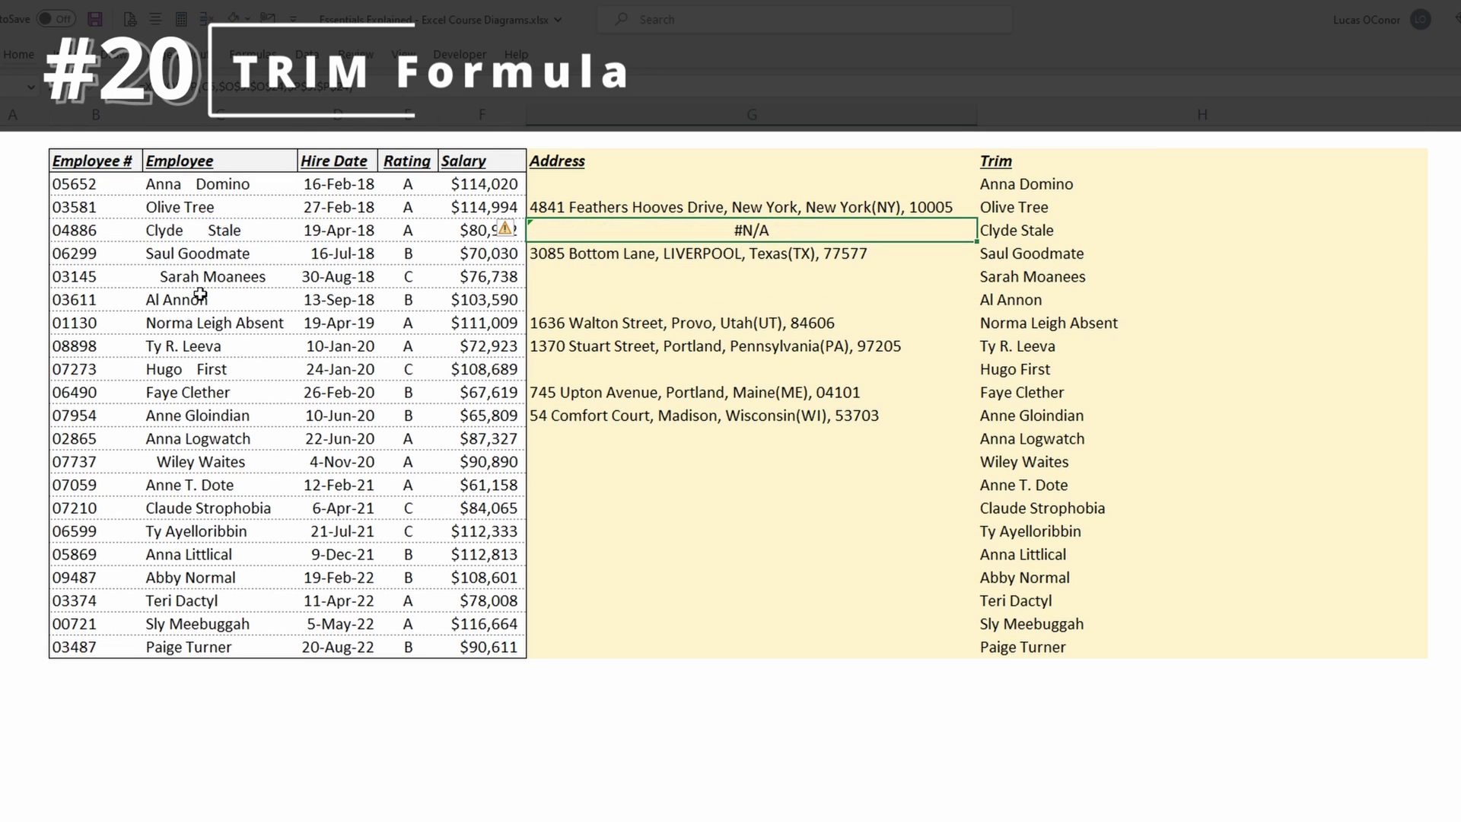
# Compare the untrimmed name in C5 with its address lookup in G5 and its trimmed version in column H
pyautogui.press('Right')
pyautogui.press('Left')
pyautogui.press('Left')
pyautogui.press('Left')
pyautogui.press('Left')
pyautogui.press('Left')
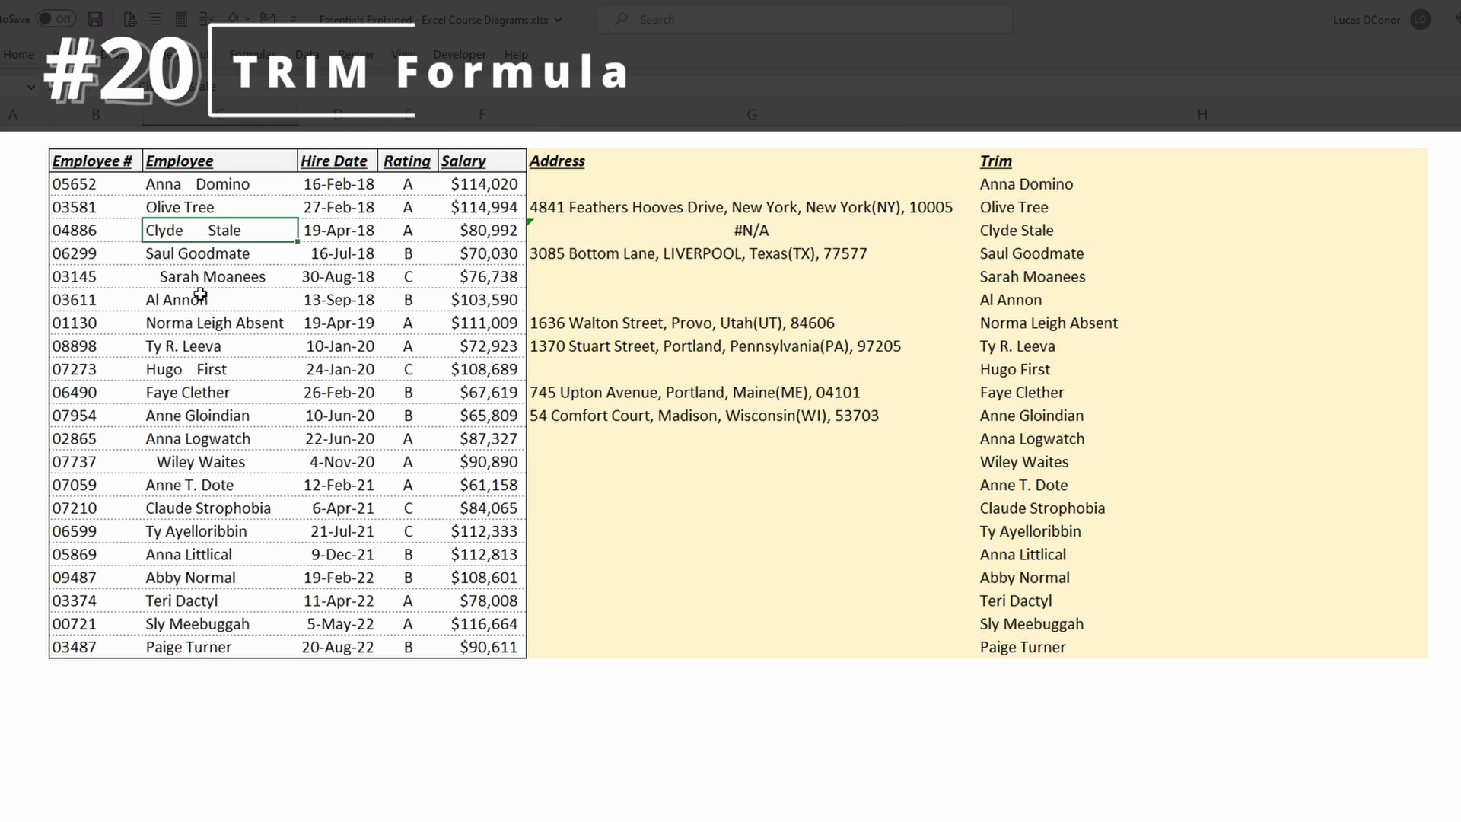
pyautogui.press('Right')
pyautogui.press('Right')
pyautogui.press('Right')
pyautogui.press('Right')
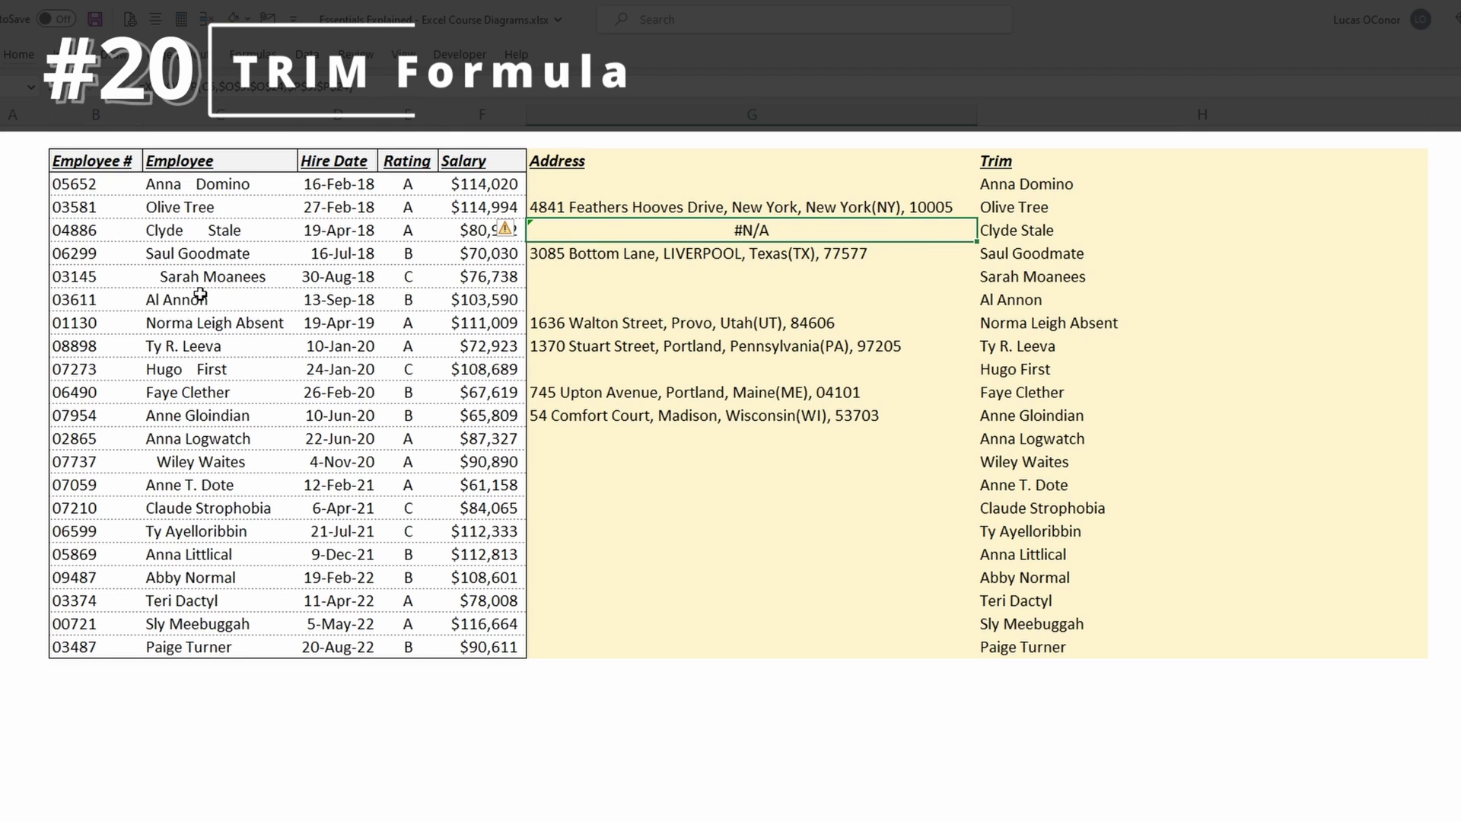
# Check the Employee names between C3 and C8 for spaces that prevent an address match
pyautogui.press('Down')
pyautogui.press('Left')
pyautogui.press('Down')
pyautogui.press('Left')
pyautogui.press('Down')
pyautogui.press('Left')
pyautogui.press('Left')
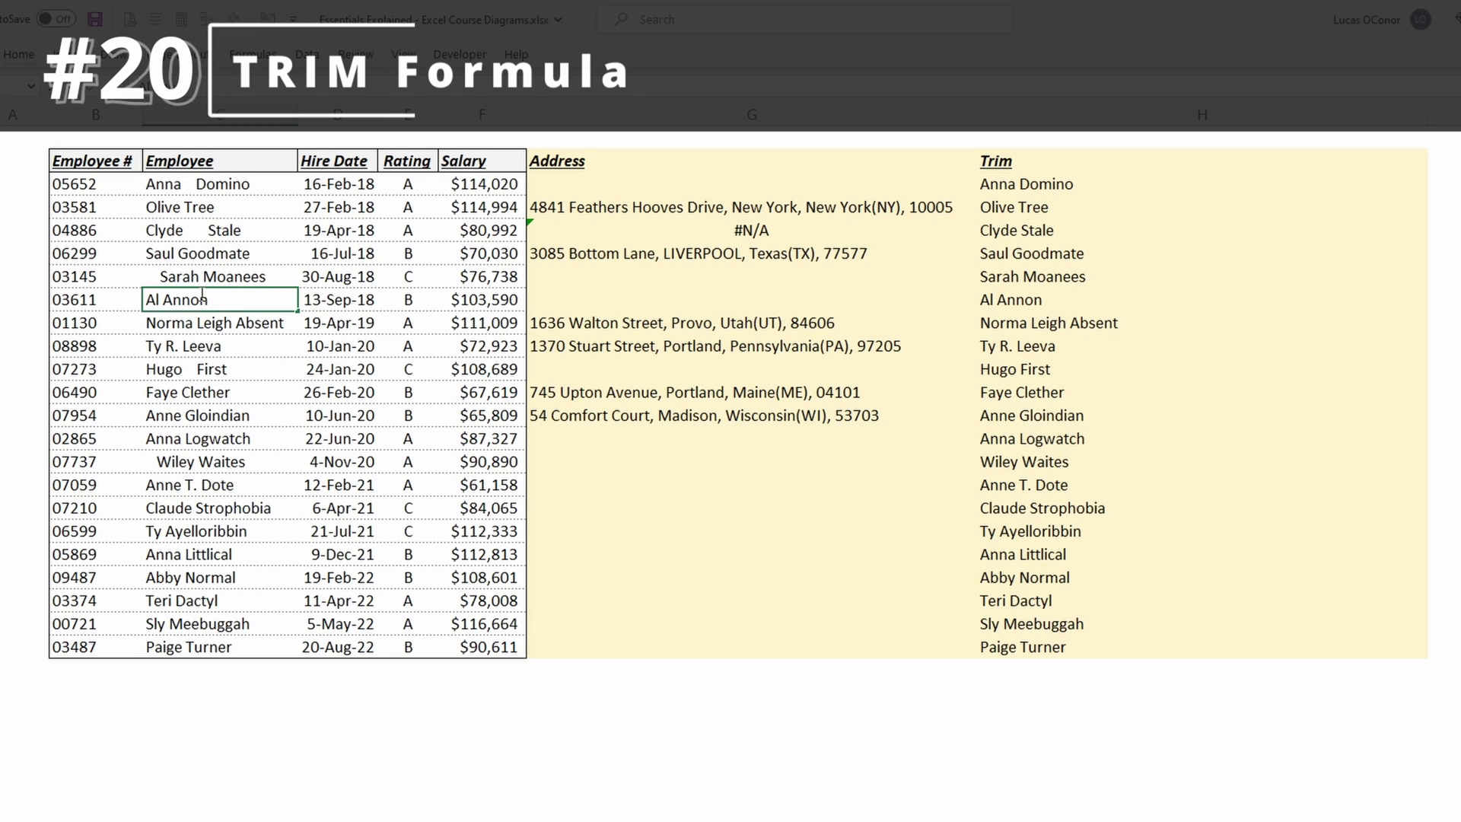
pyautogui.press('Up')
pyautogui.press('Up')
pyautogui.press('Up')
pyautogui.press('Up')
pyautogui.press('Up')
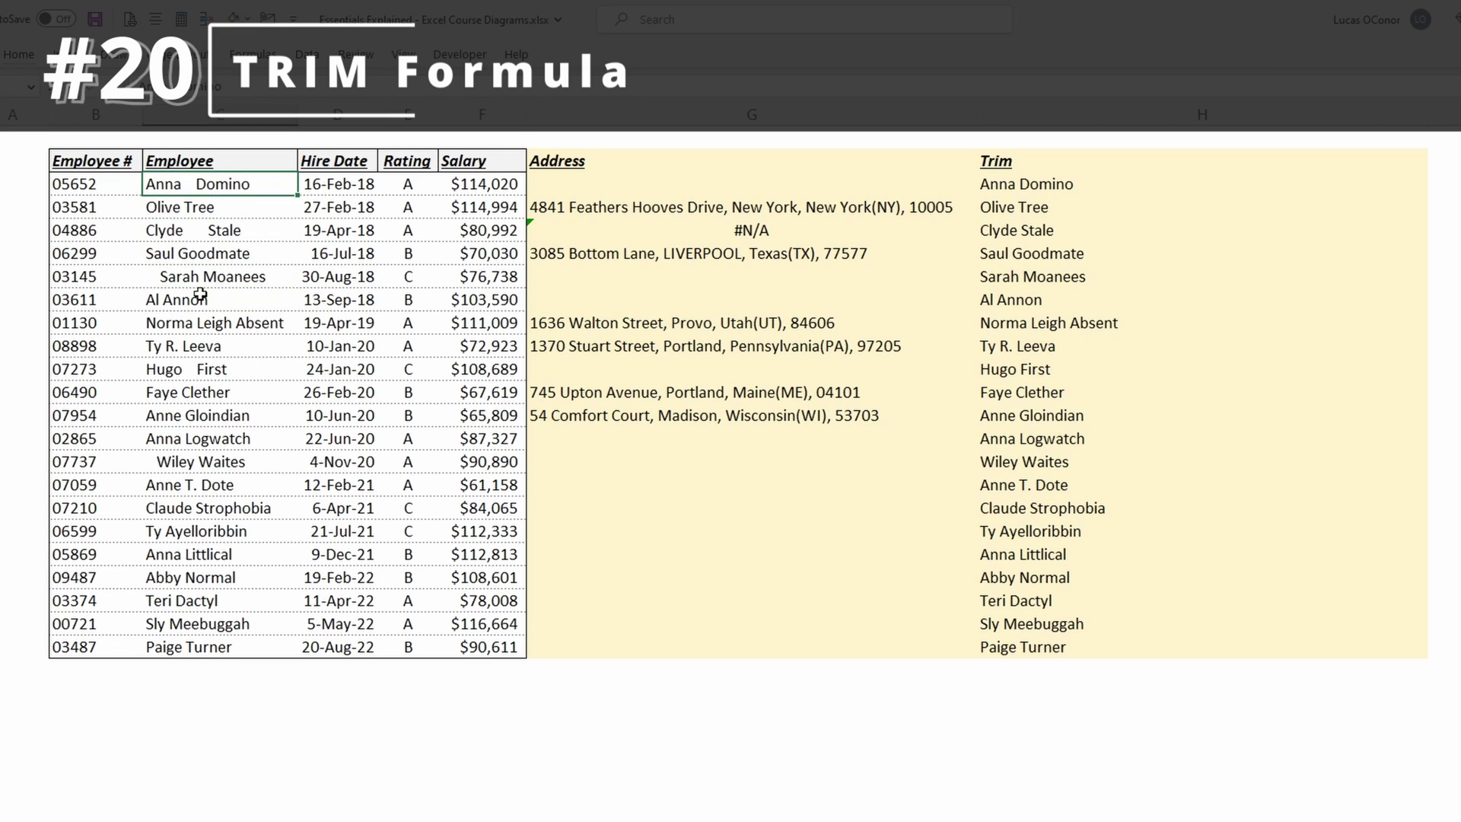
# Delete the trailing space from the name in C8 and undo that edit
pyautogui.press('Down')
pyautogui.press('Down')
pyautogui.press('Down')
pyautogui.press('Down')
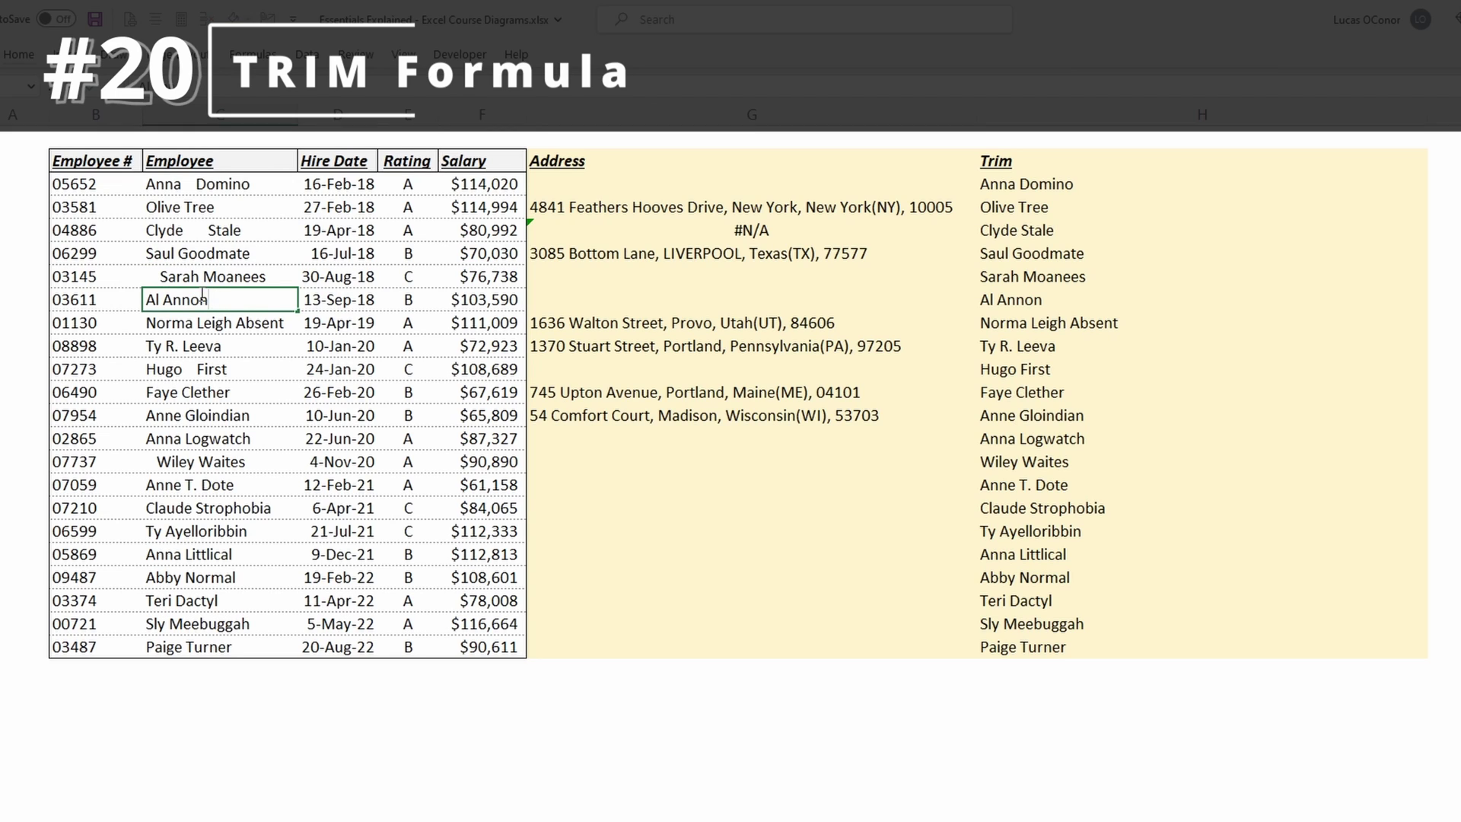
pyautogui.press('Return')
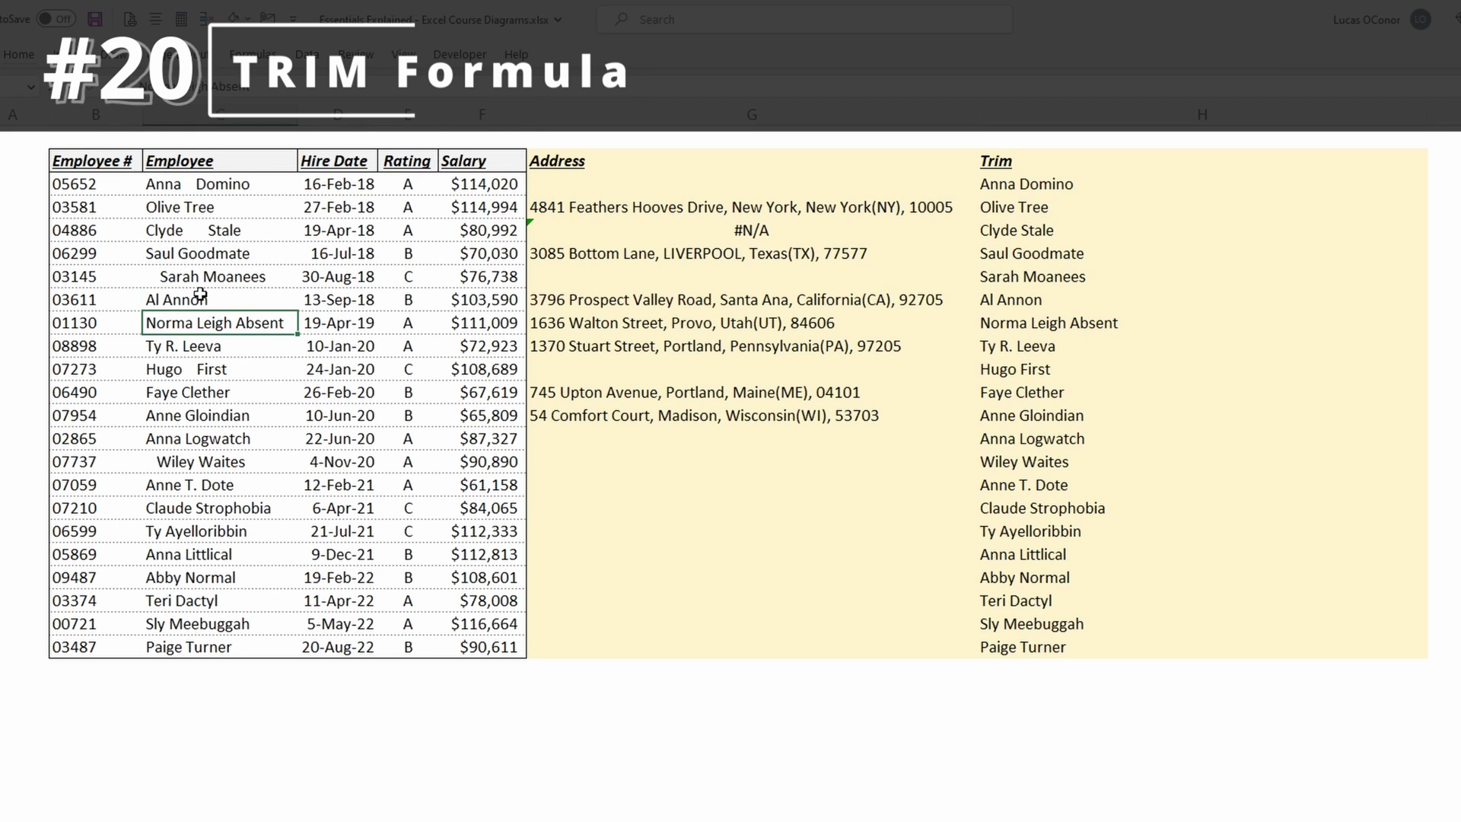
pyautogui.hotkey('ctrl', 'z')
# Copy the trimmed name in H8 and paste it as a value over the name in C8
pyautogui.hotkey('ctrl', 'Right')
pyautogui.hotkey('ctrl', 'c')
pyautogui.hotkey('ctrl', 'Left')
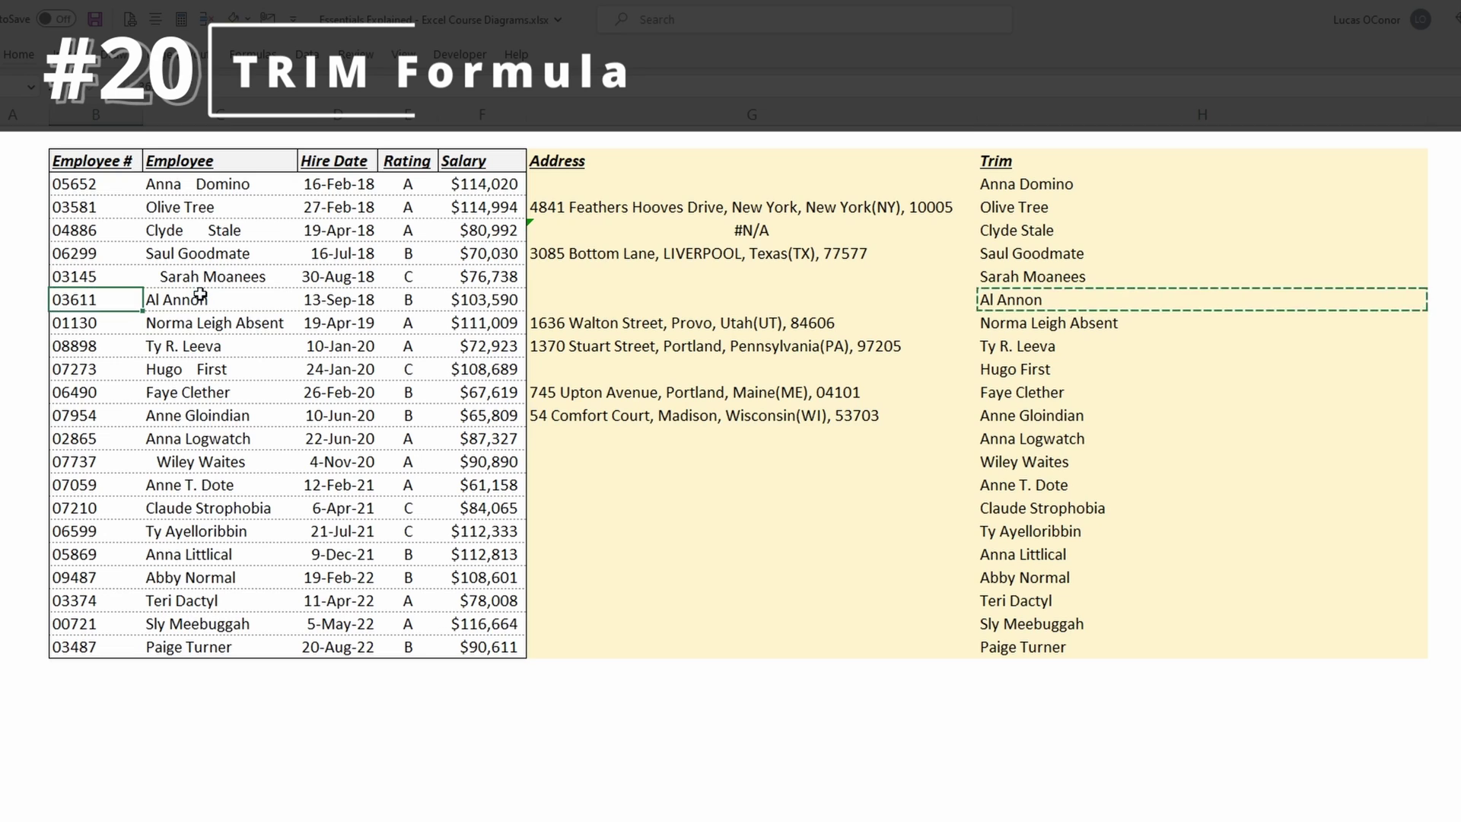
pyautogui.press('Right')
pyautogui.hotkey('ctrl', 'alt', 'v')
pyautogui.press('v')
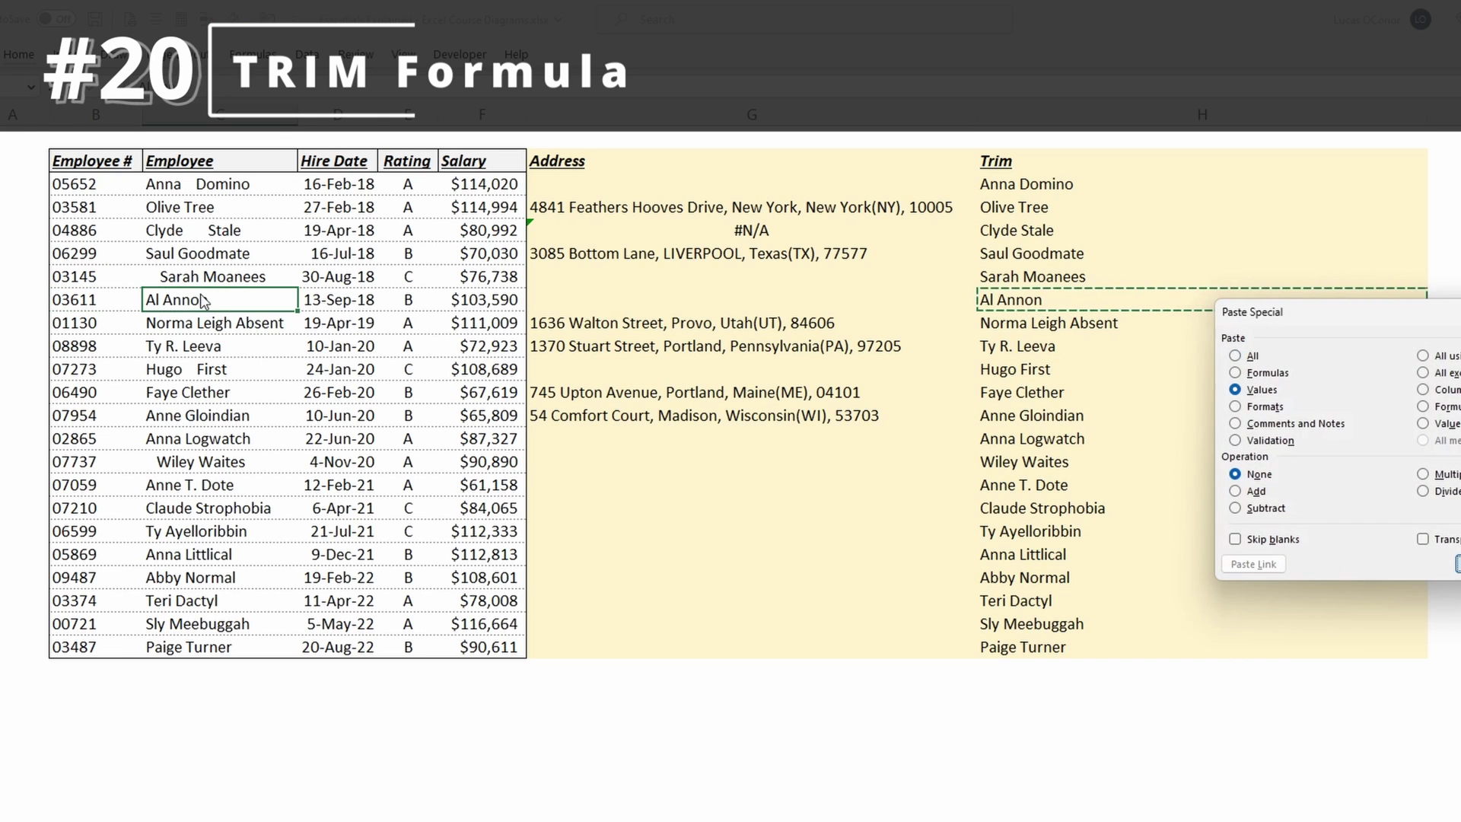
pyautogui.press('Return')
pyautogui.press('Escape')
pyautogui.press('Right')
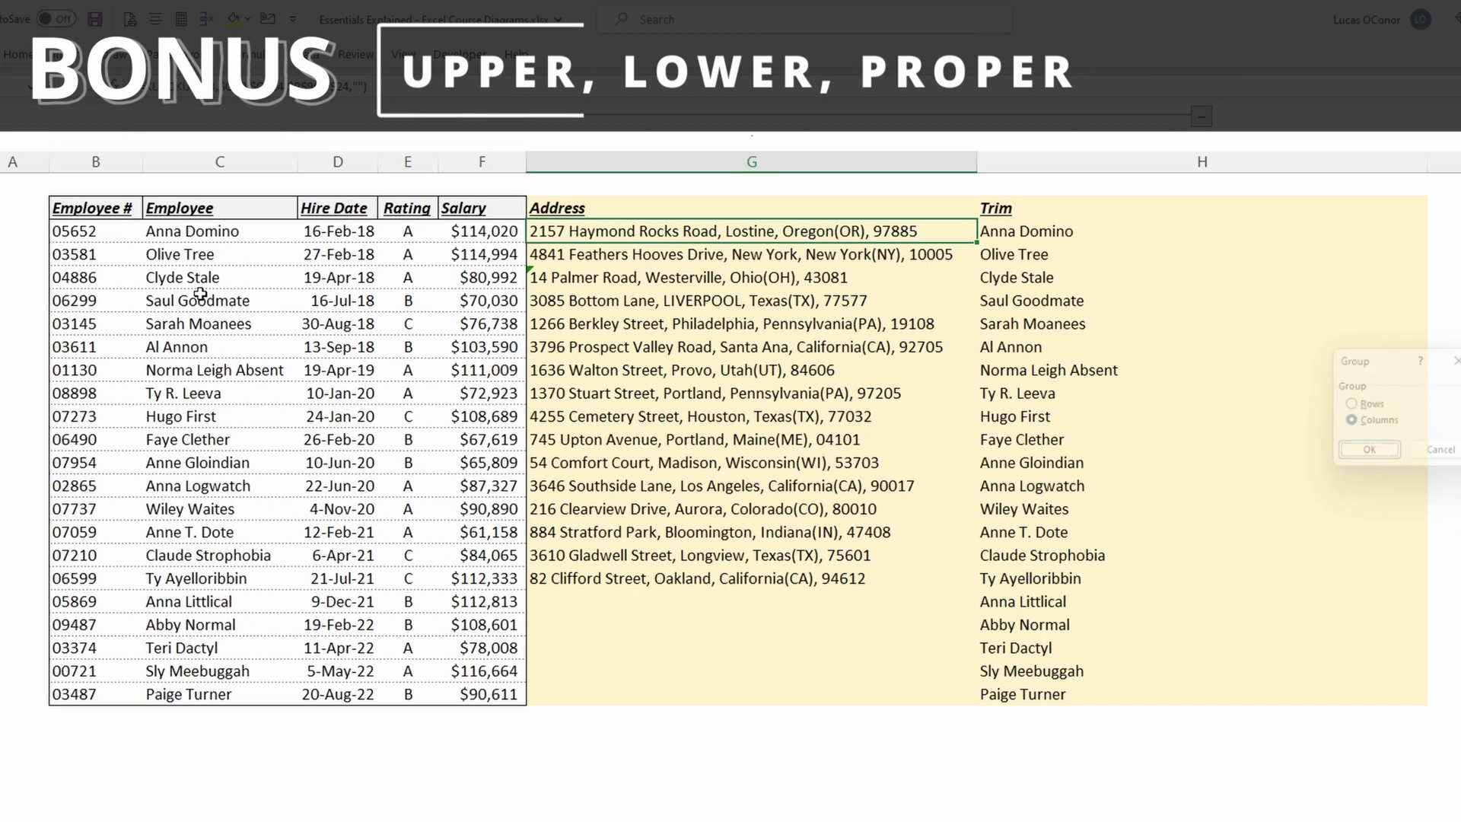
# Group the Address column G by columns and collapse the group to hide it
pyautogui.hotkey('alt', 'a')
pyautogui.press('h')
pyautogui.press('Right')
pyautogui.press('Right')
pyautogui.press('Left')
# Autofit column H to its contents and insert two blank columns directly after it
pyautogui.hotkey('ctrl', 'space')
pyautogui.hotkey('alt', 'h')
pyautogui.press('o')
pyautogui.press('i')
pyautogui.press('Right')
pyautogui.hotkey('ctrl', 'space')
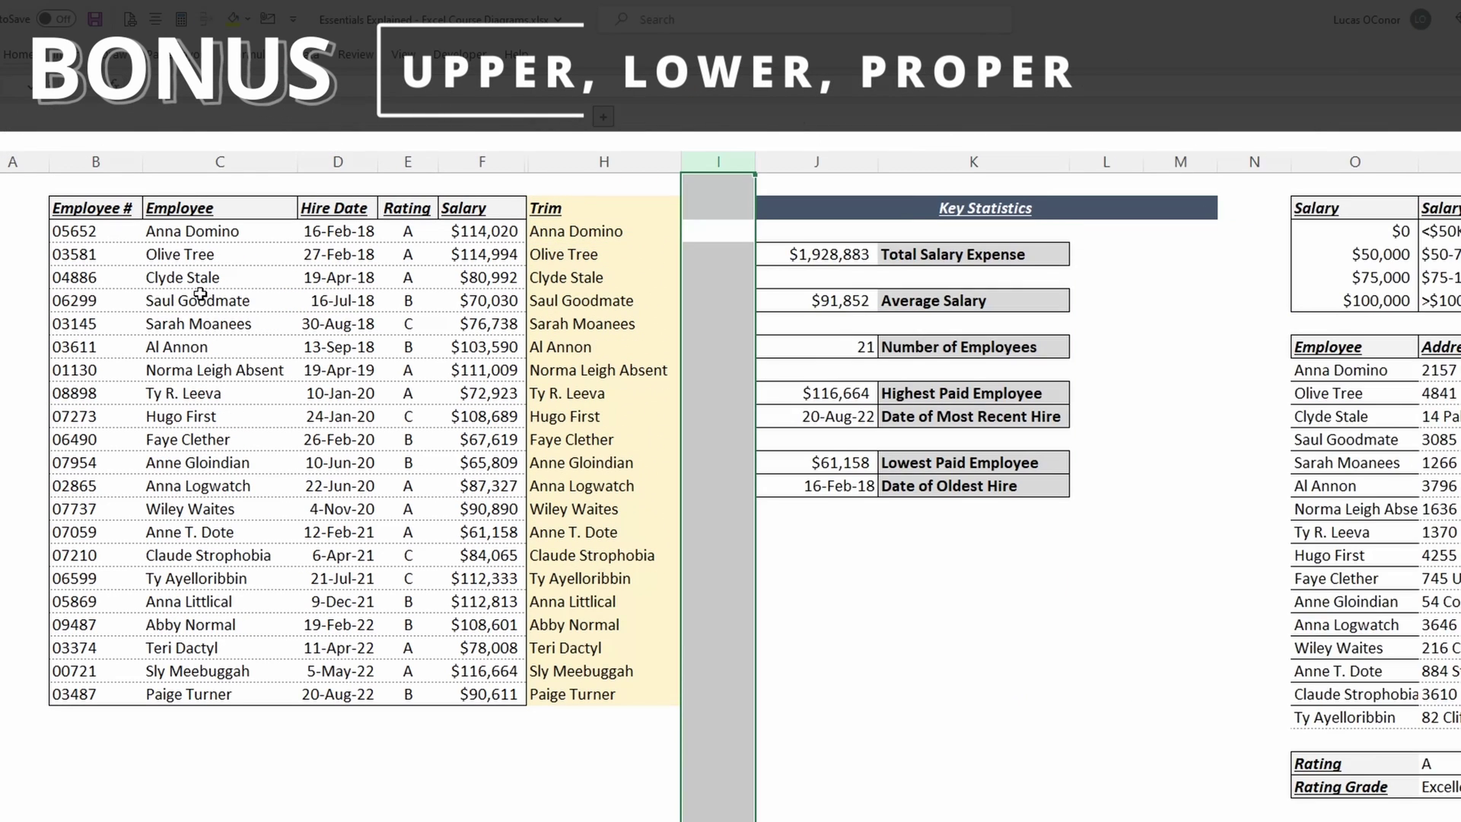
pyautogui.hotkey('ctrl', 'shift', '+')
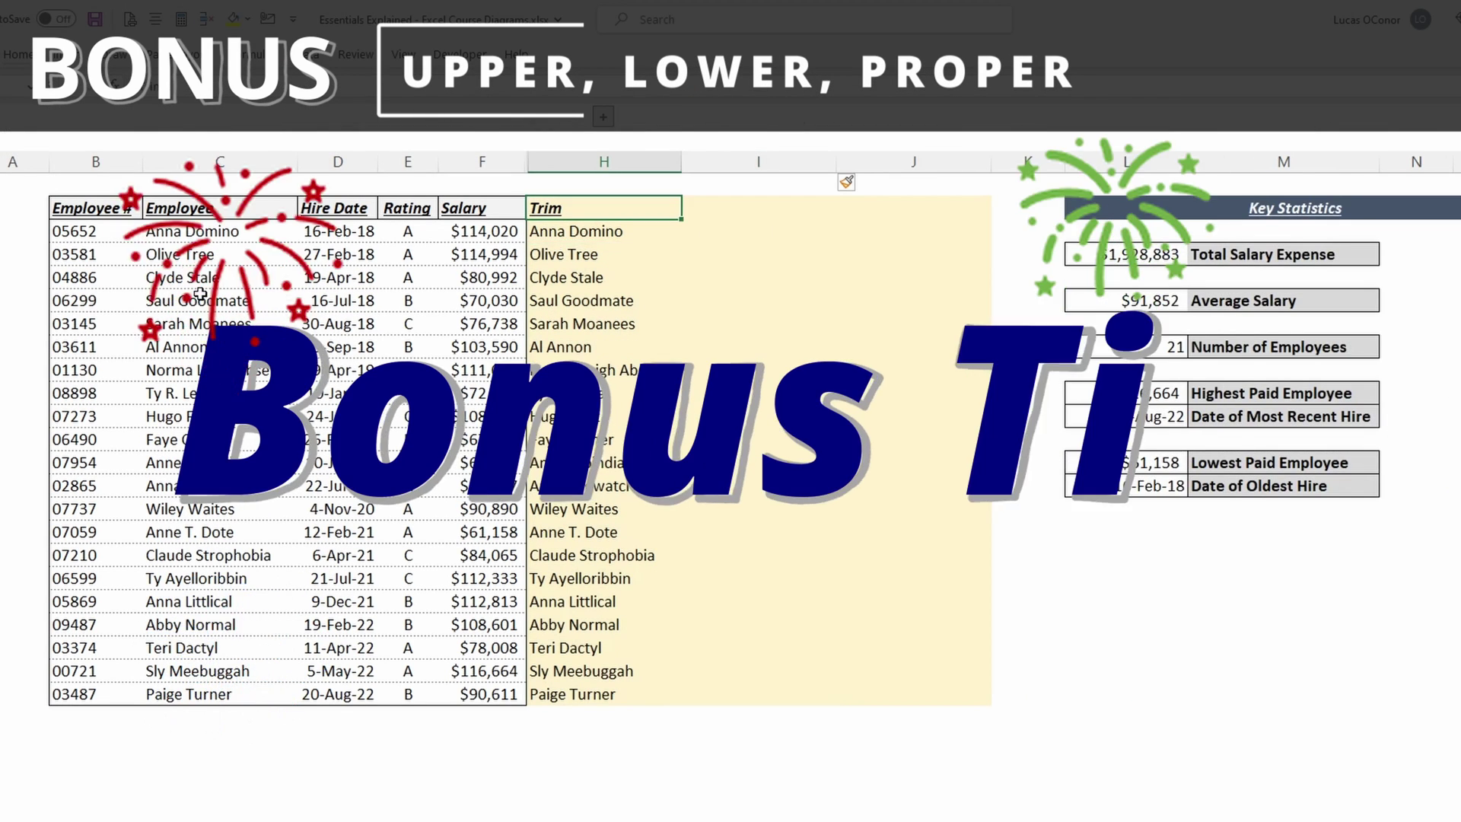
# Change the header in H2 to Upper and enter =UPPER(C3) in H3
pyautogui.press('Up')
pyautogui.write('Upper')
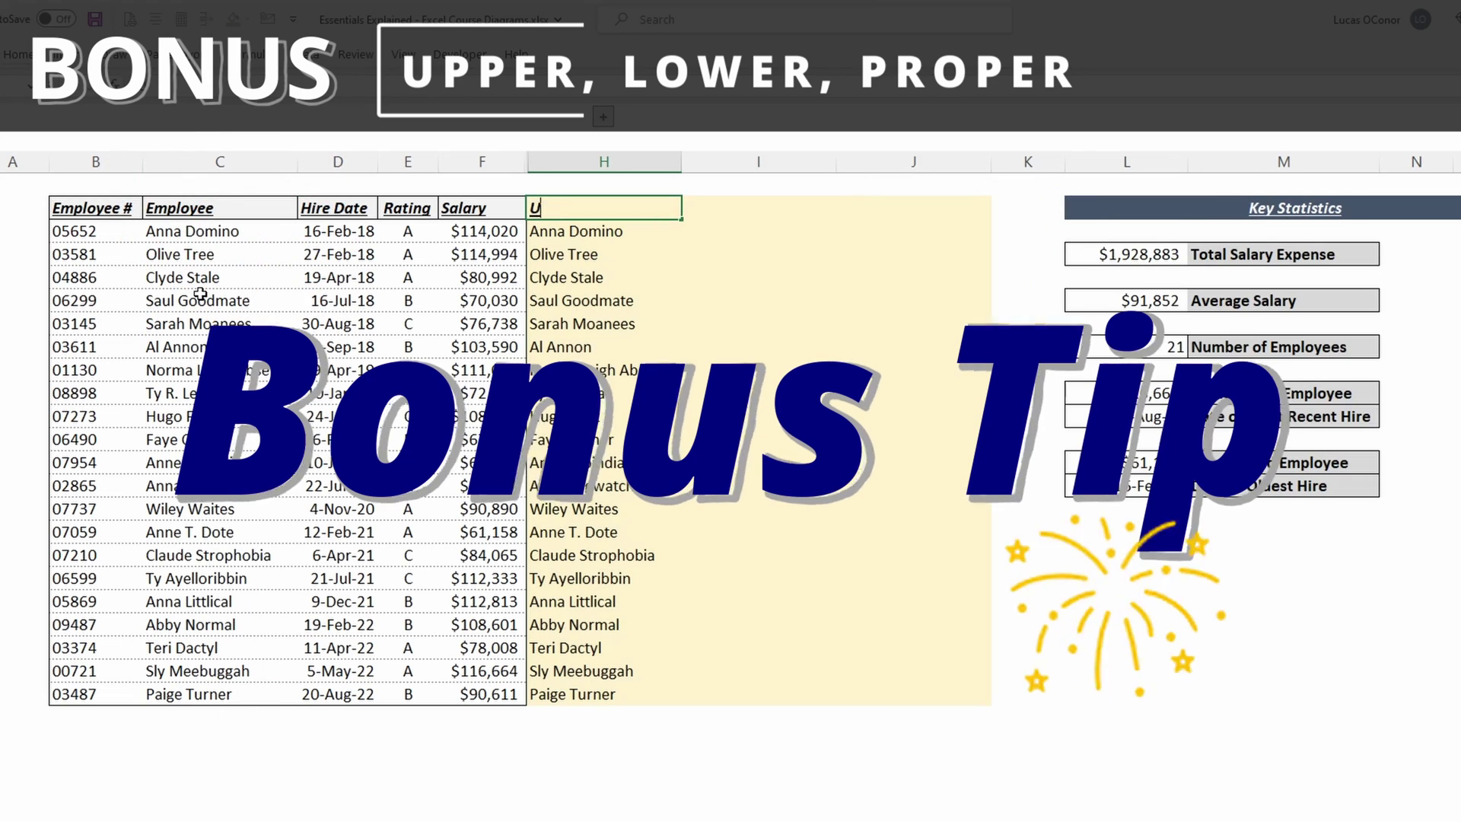
pyautogui.press('Return')
pyautogui.write('=upper')
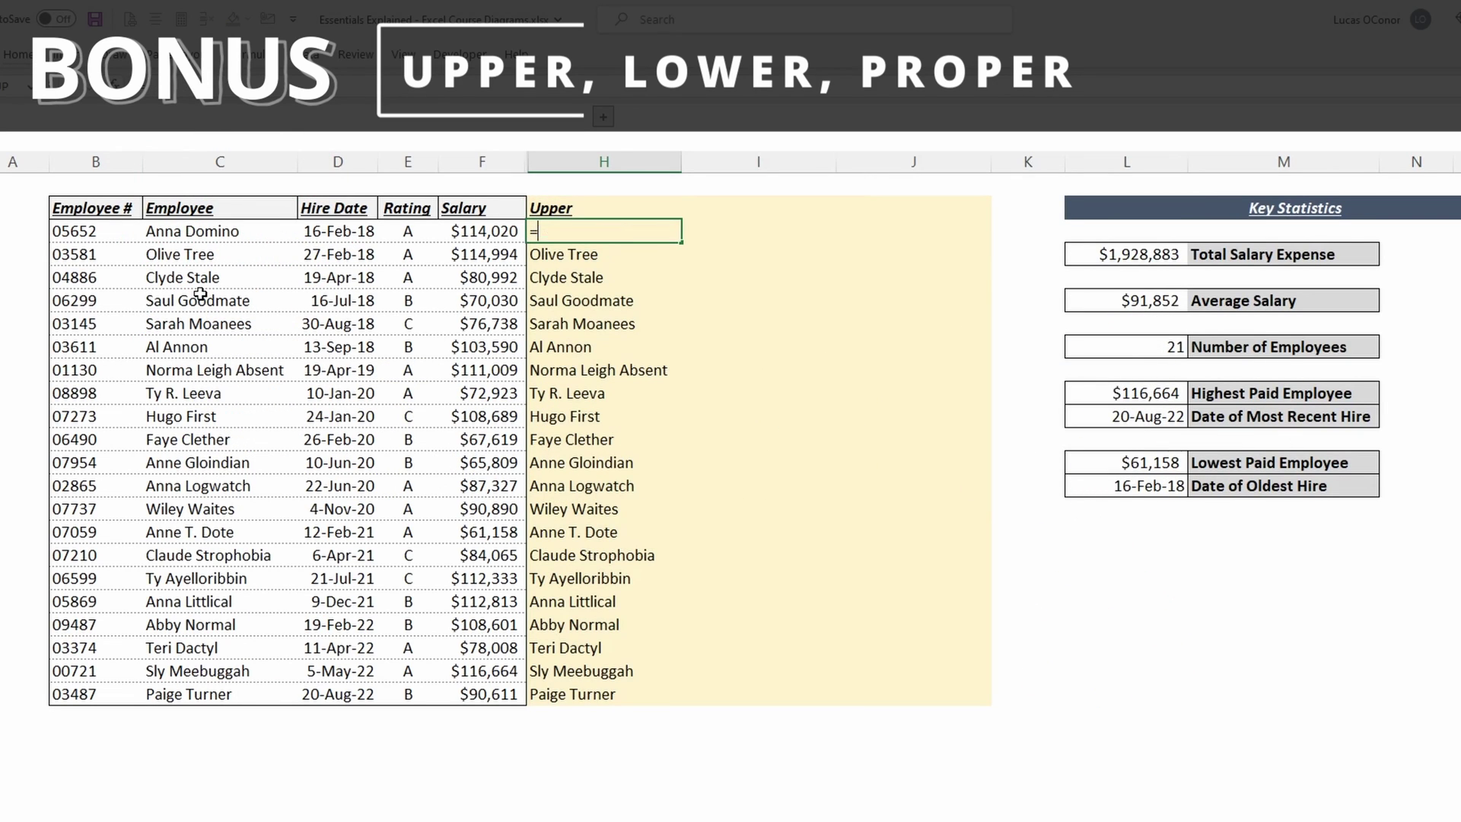
pyautogui.press('Tab')
pyautogui.press('Left')
pyautogui.press('Left')
pyautogui.press('Left')
pyautogui.press('Left')
pyautogui.press('Return')
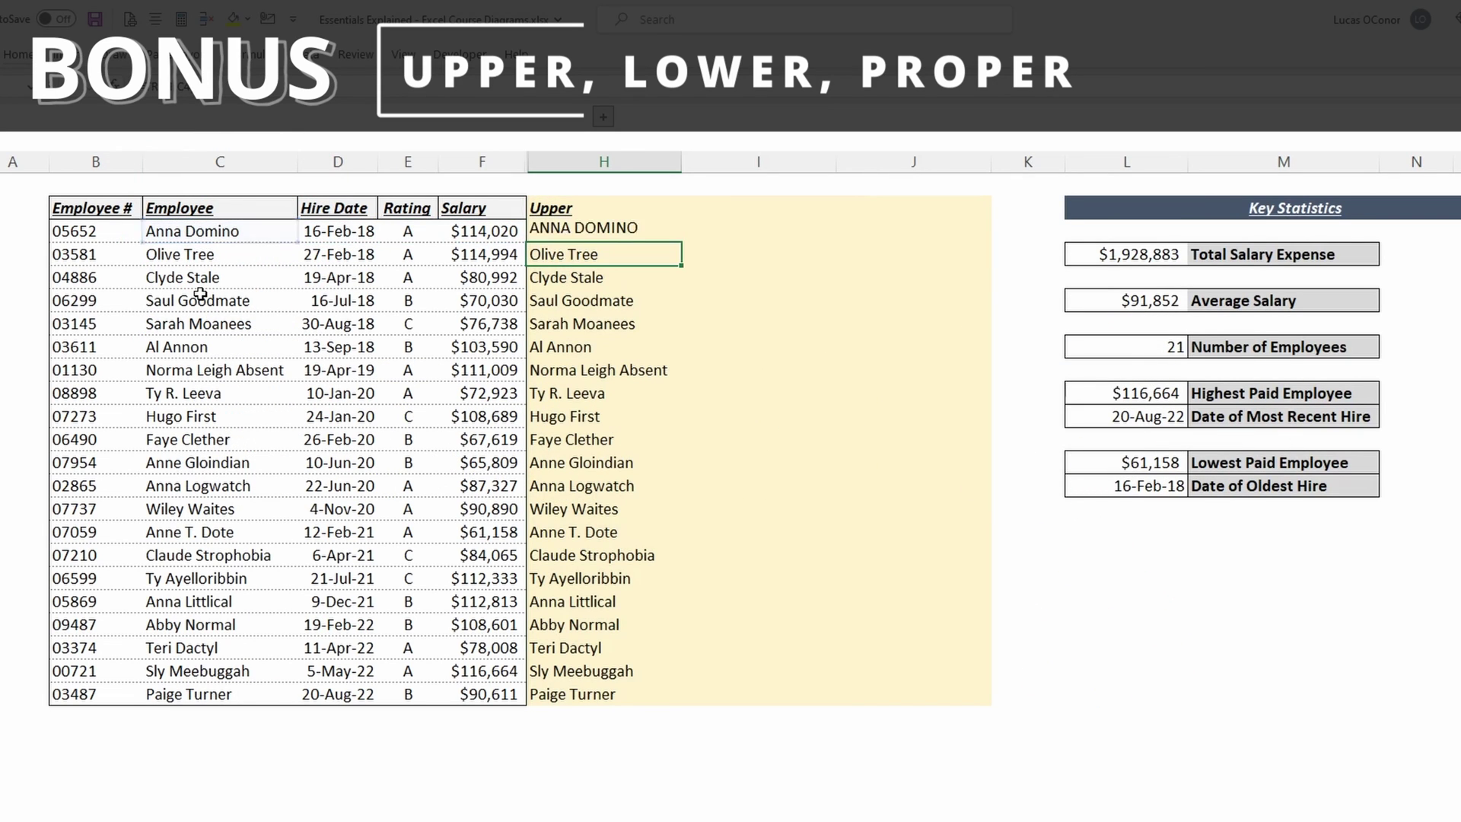
# Fill the UPPER formula from H3 down column H to the last employee row
pyautogui.press('Up')
pyautogui.hotkey('ctrl', 'shift', 'Down')
pyautogui.hotkey('ctrl', 'd')
# Enter the header Lower in I2 and the formula =LOWER(H3) in I3
pyautogui.press('Up')
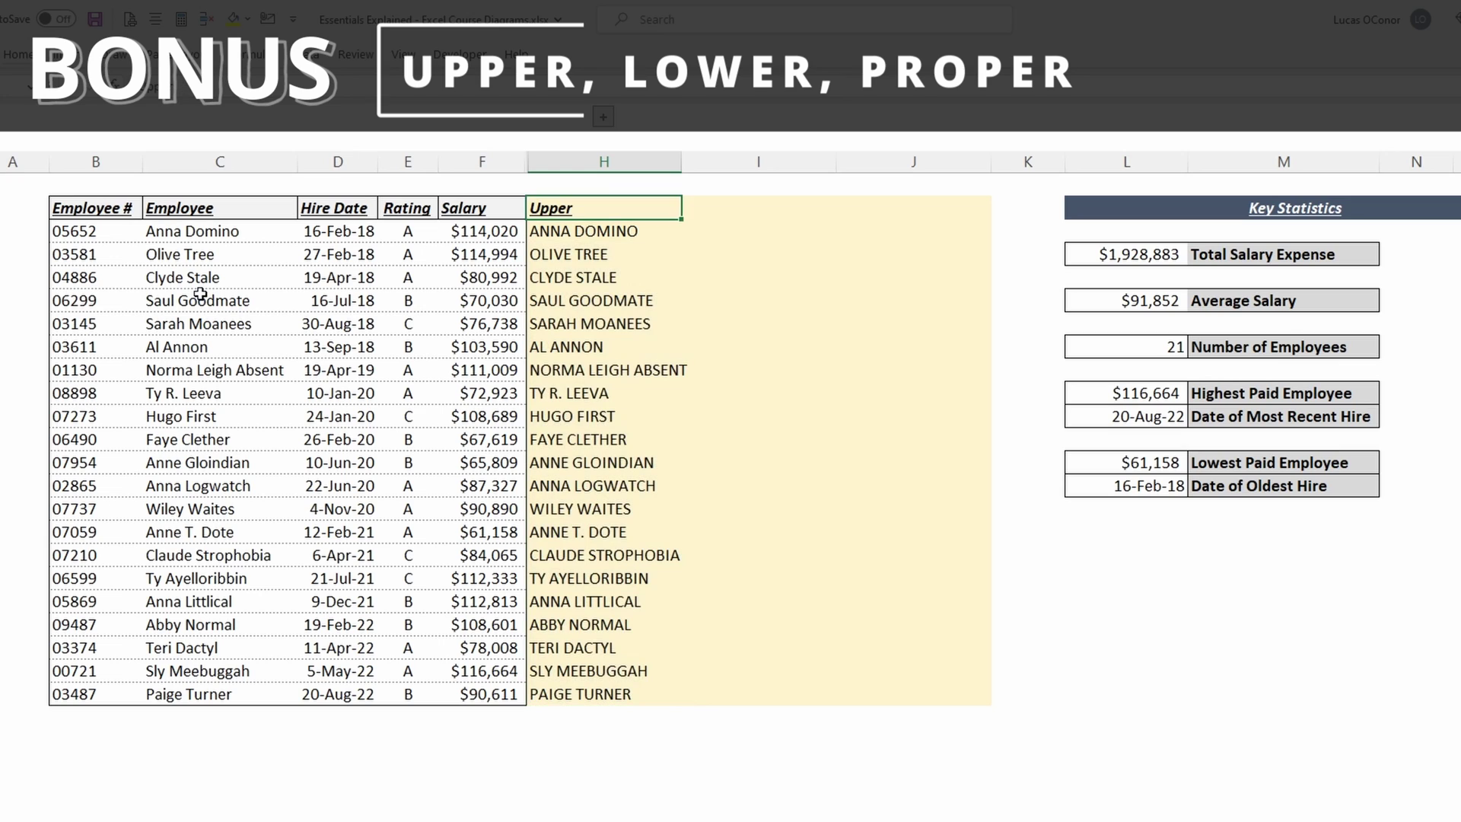
pyautogui.press('Right')
pyautogui.write('Lower')
pyautogui.press('Return')
pyautogui.write('=')
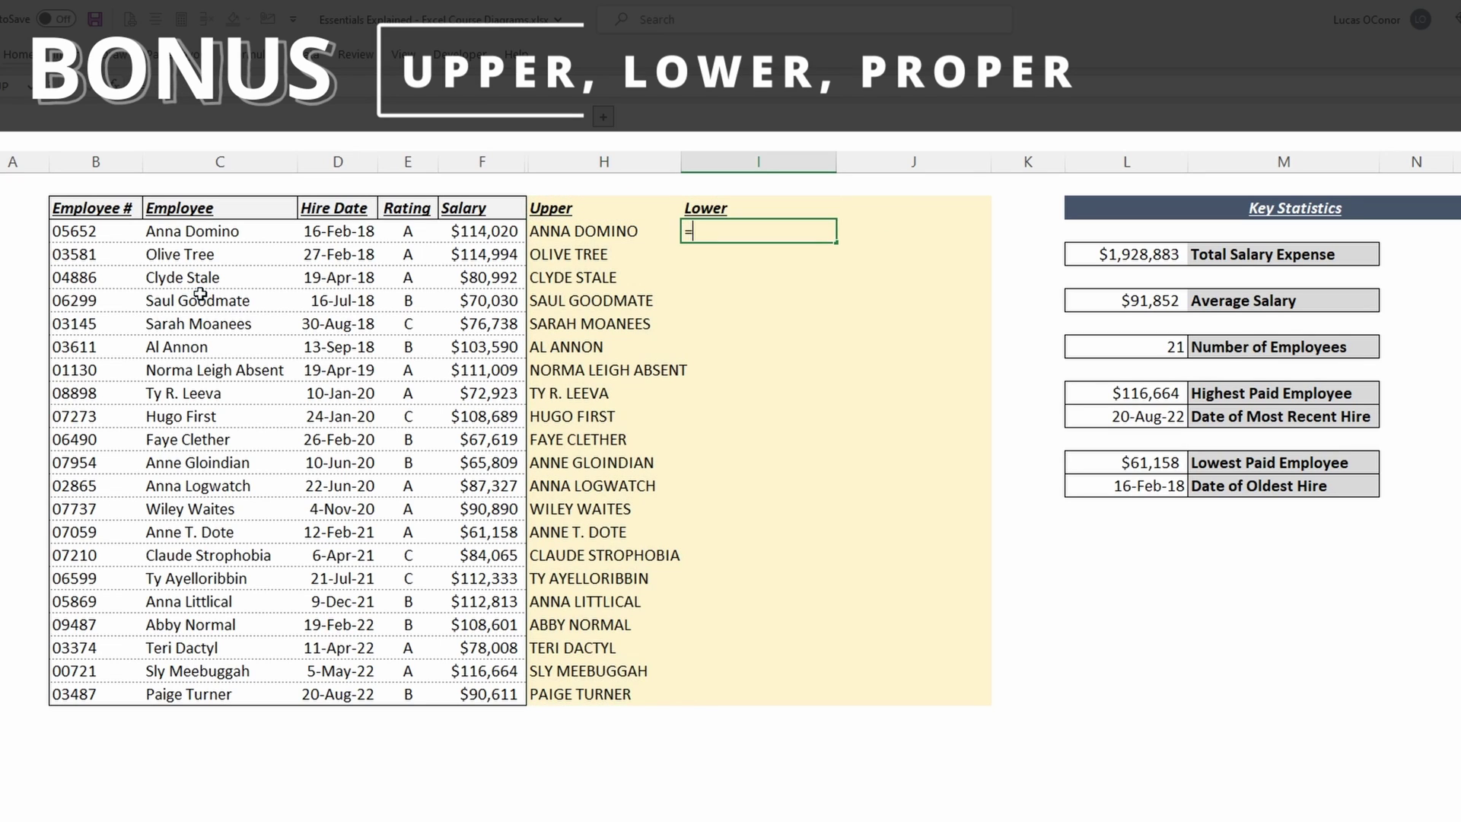
pyautogui.write('lower')
pyautogui.press('Tab')
pyautogui.press('Left')
pyautogui.press('Return')
# Fill the LOWER formula from I3 down column I to the last employee row
pyautogui.press('Up')
pyautogui.hotkey('ctrl', 'shift', 'Down')
pyautogui.hotkey('ctrl', 'd')
# Enter the header Proper in J2 and the formula =PROPER(I3) in J3
pyautogui.press('Up')
pyautogui.press('Right')
pyautogui.write('Pro')
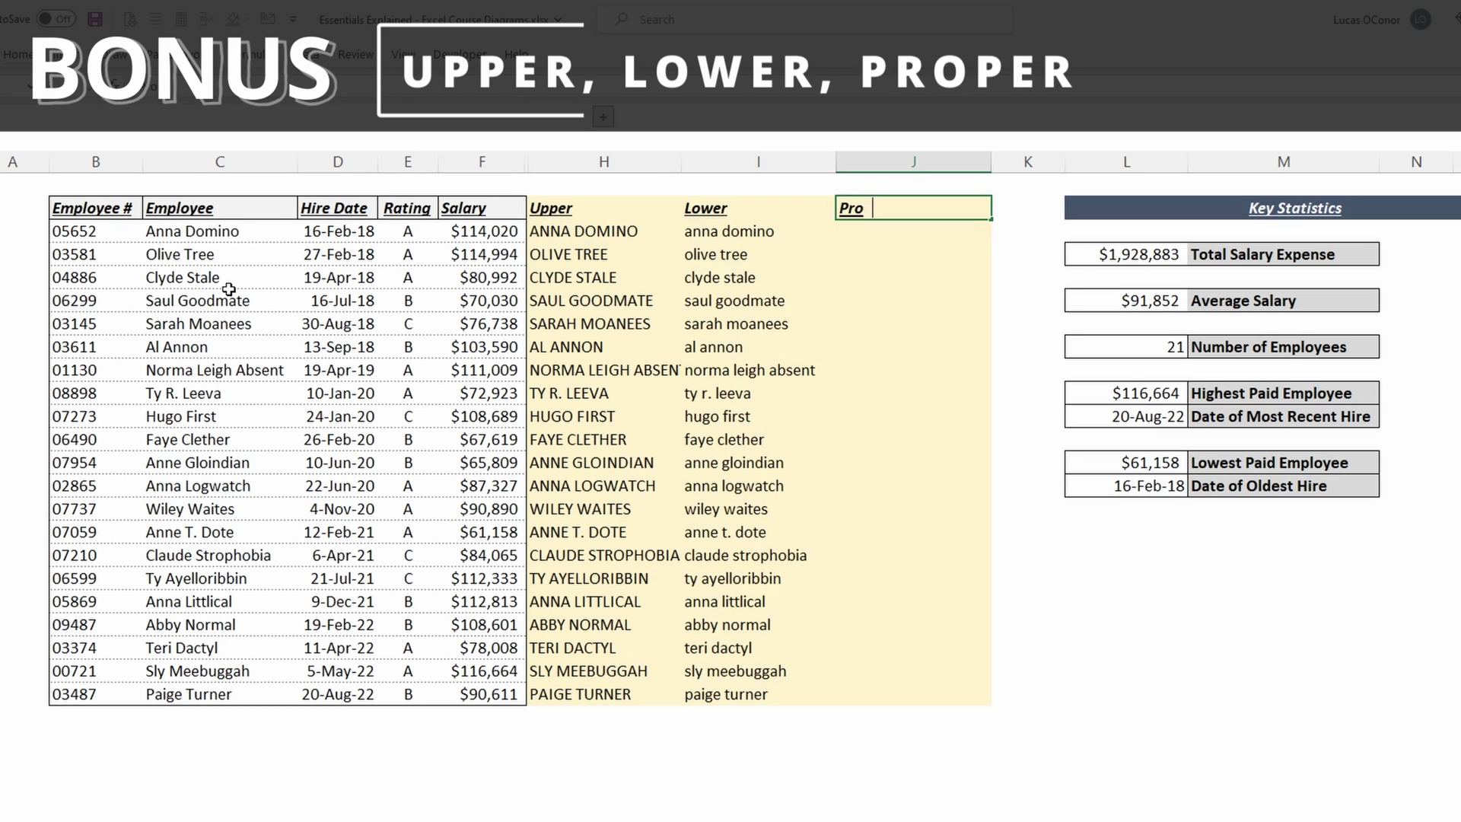
pyautogui.write('per')
pyautogui.press('Return')
pyautogui.write('=prop')
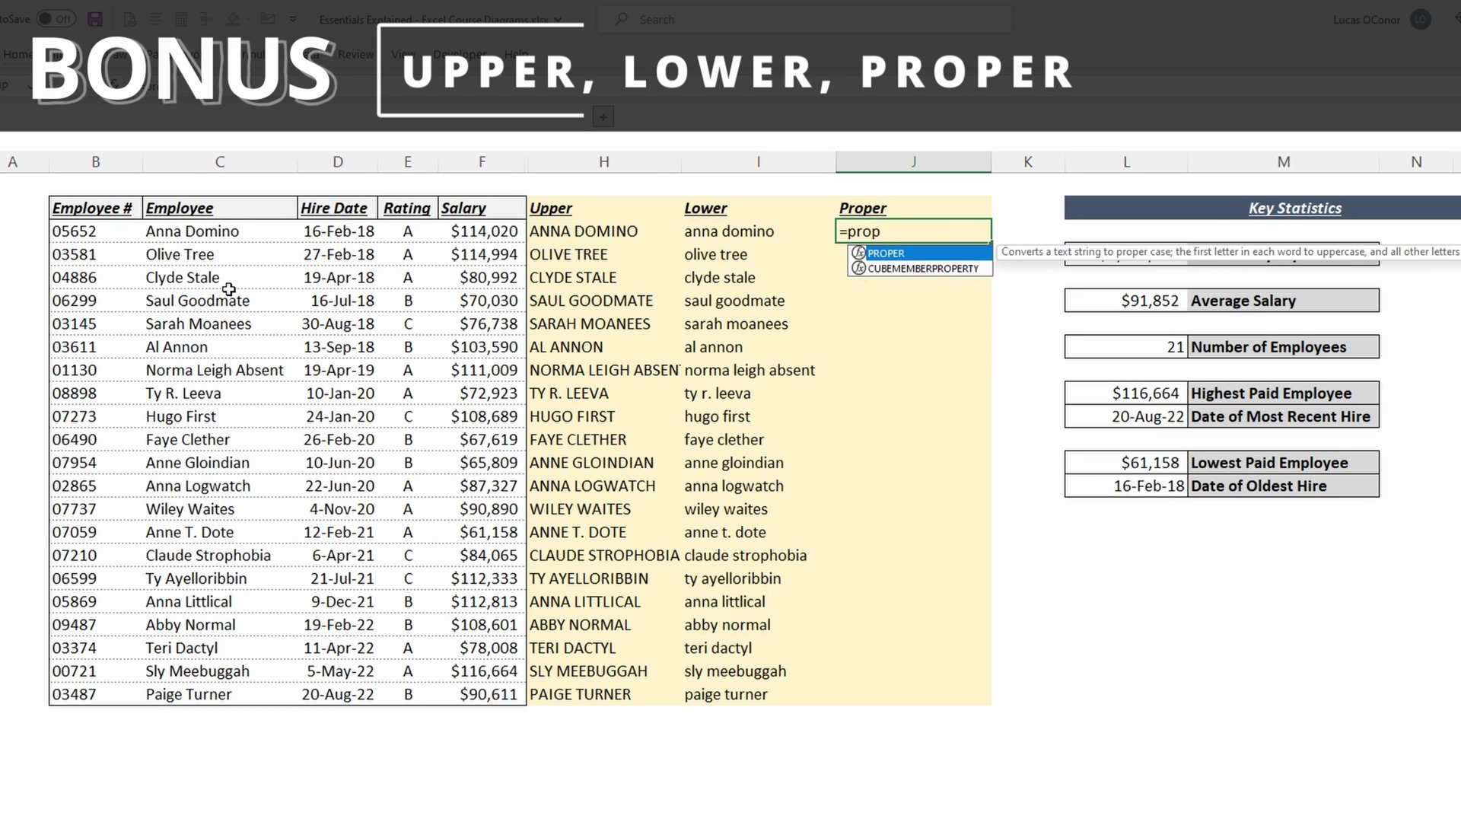
pyautogui.press('Tab')
pyautogui.press('Left')
pyautogui.hotkey('ctrl', 'Return')
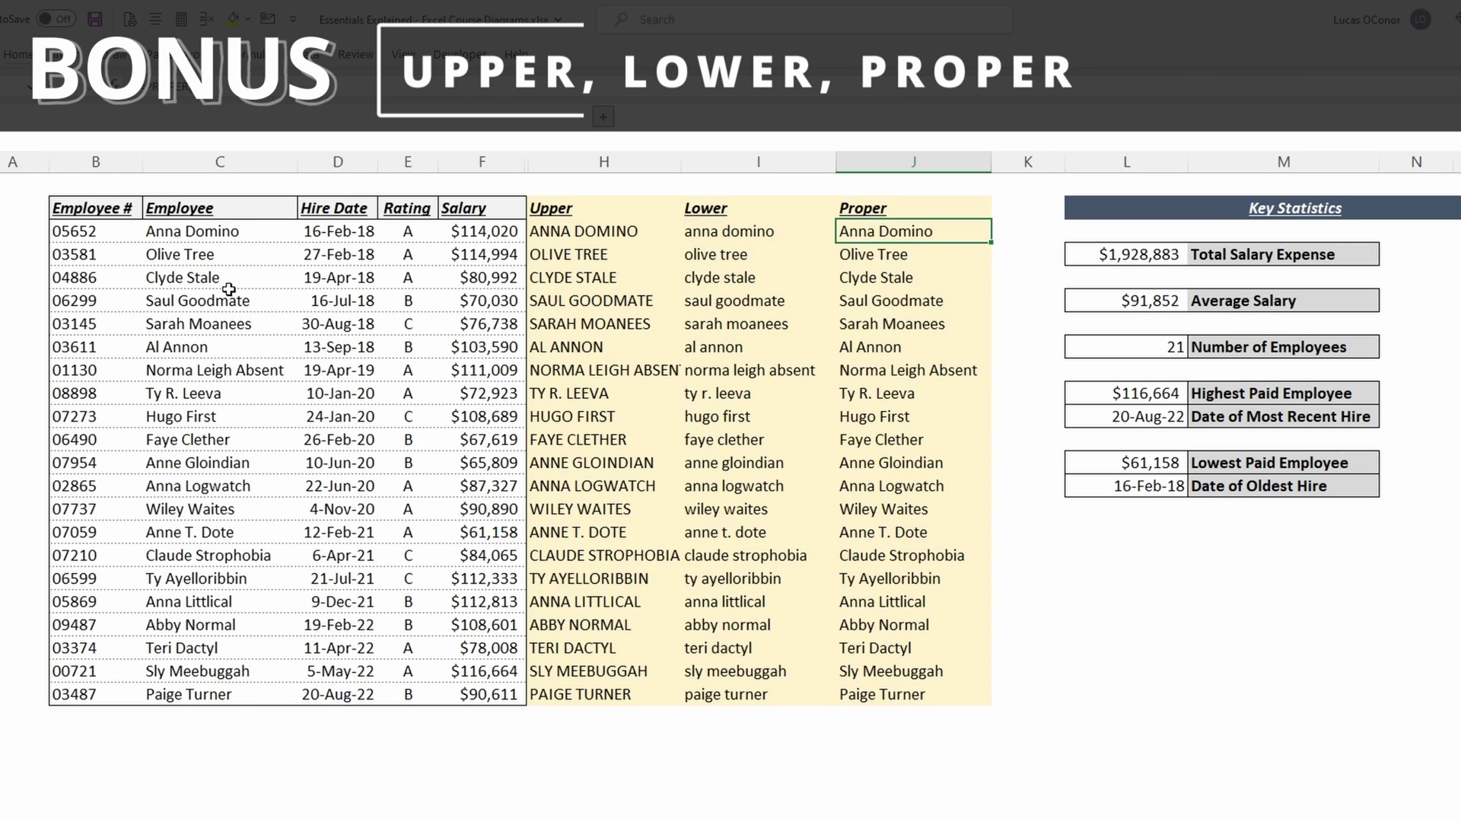
# Fill the PROPER formula from J3 down column J to the last employee row and check the names
pyautogui.press('Down')
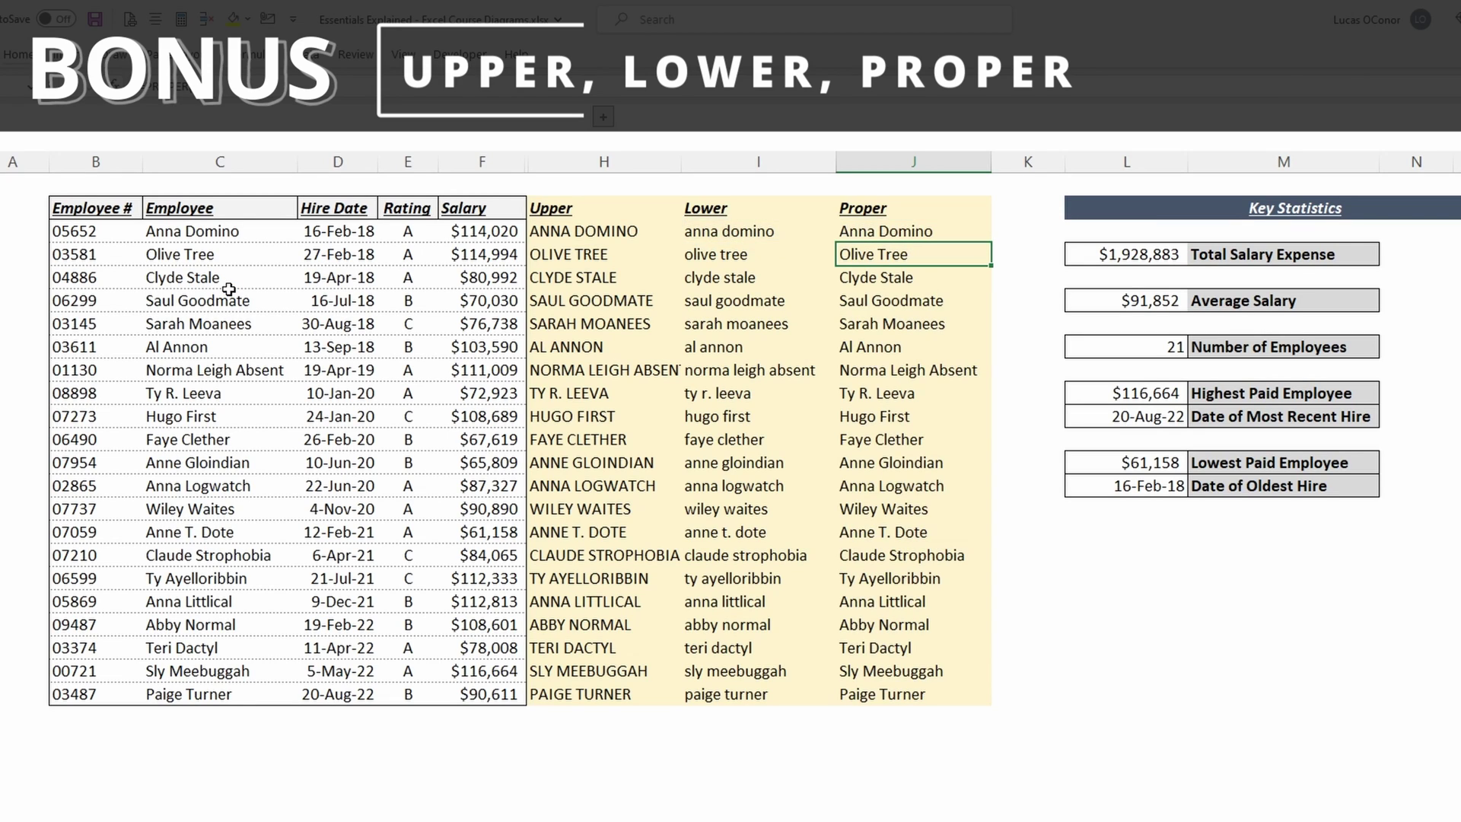
pyautogui.press('Down')
pyautogui.press('Down')
pyautogui.press('Down')
pyautogui.press('Down')
pyautogui.press('Down')
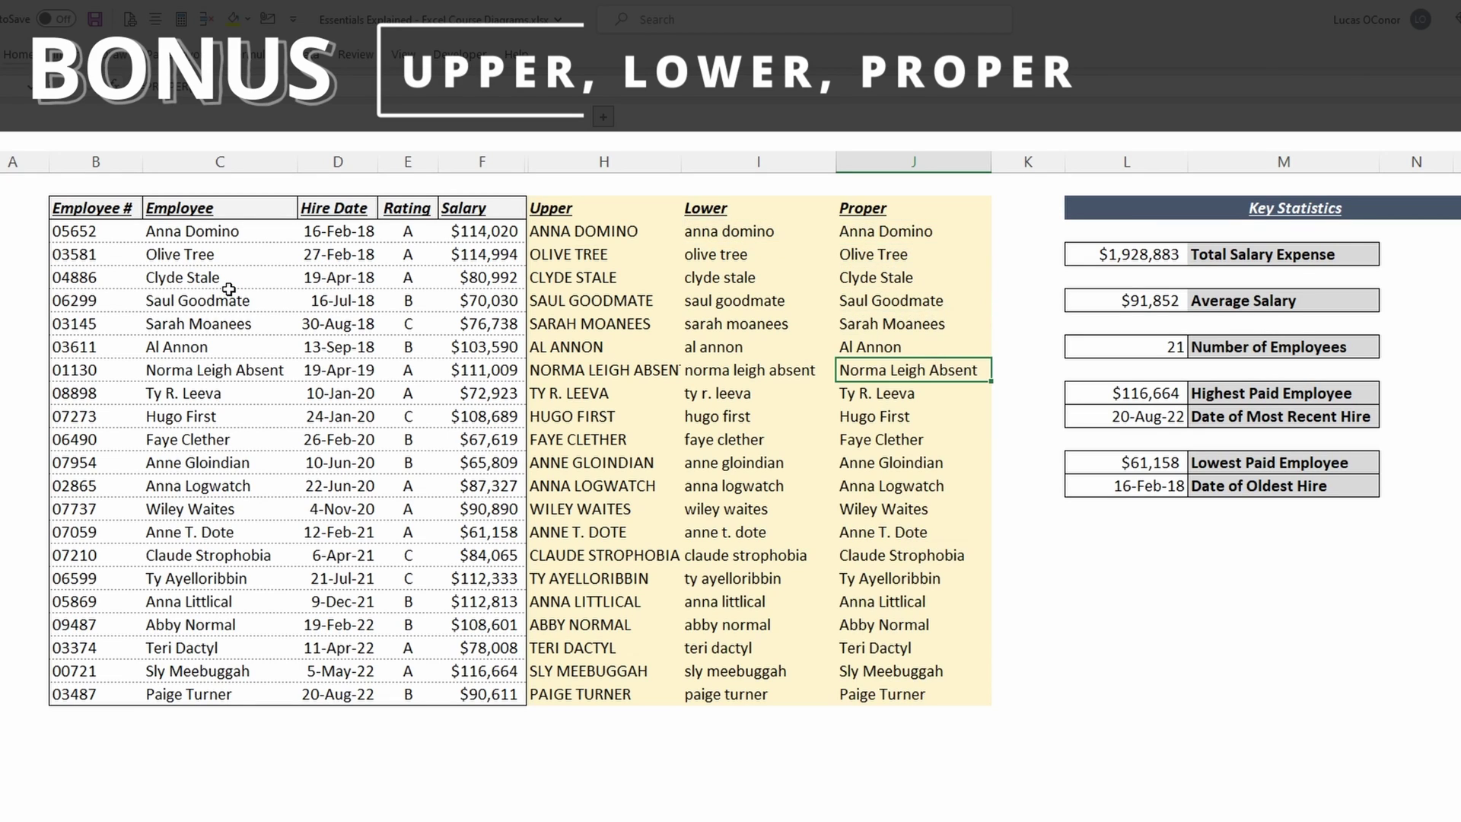
# Select the Lower column and the Proper column in turn to compare the letter case of the names
pyautogui.hotkey('ctrl', 'Up')
pyautogui.press('Left')
pyautogui.hotkey('ctrl', 'shift', 'Down')
pyautogui.press('Right')
pyautogui.hotkey('ctrl', 'shift', 'Down')
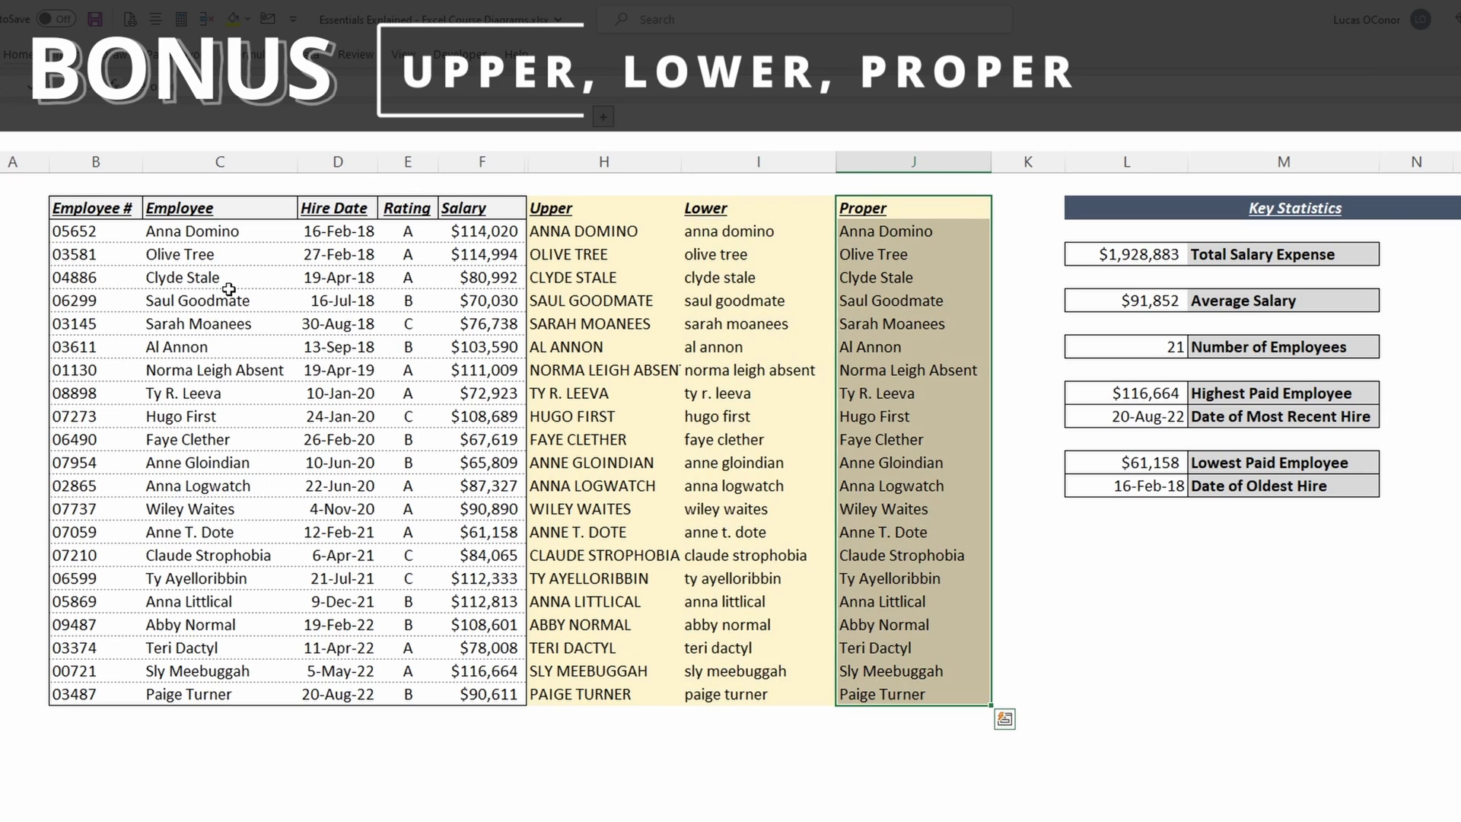